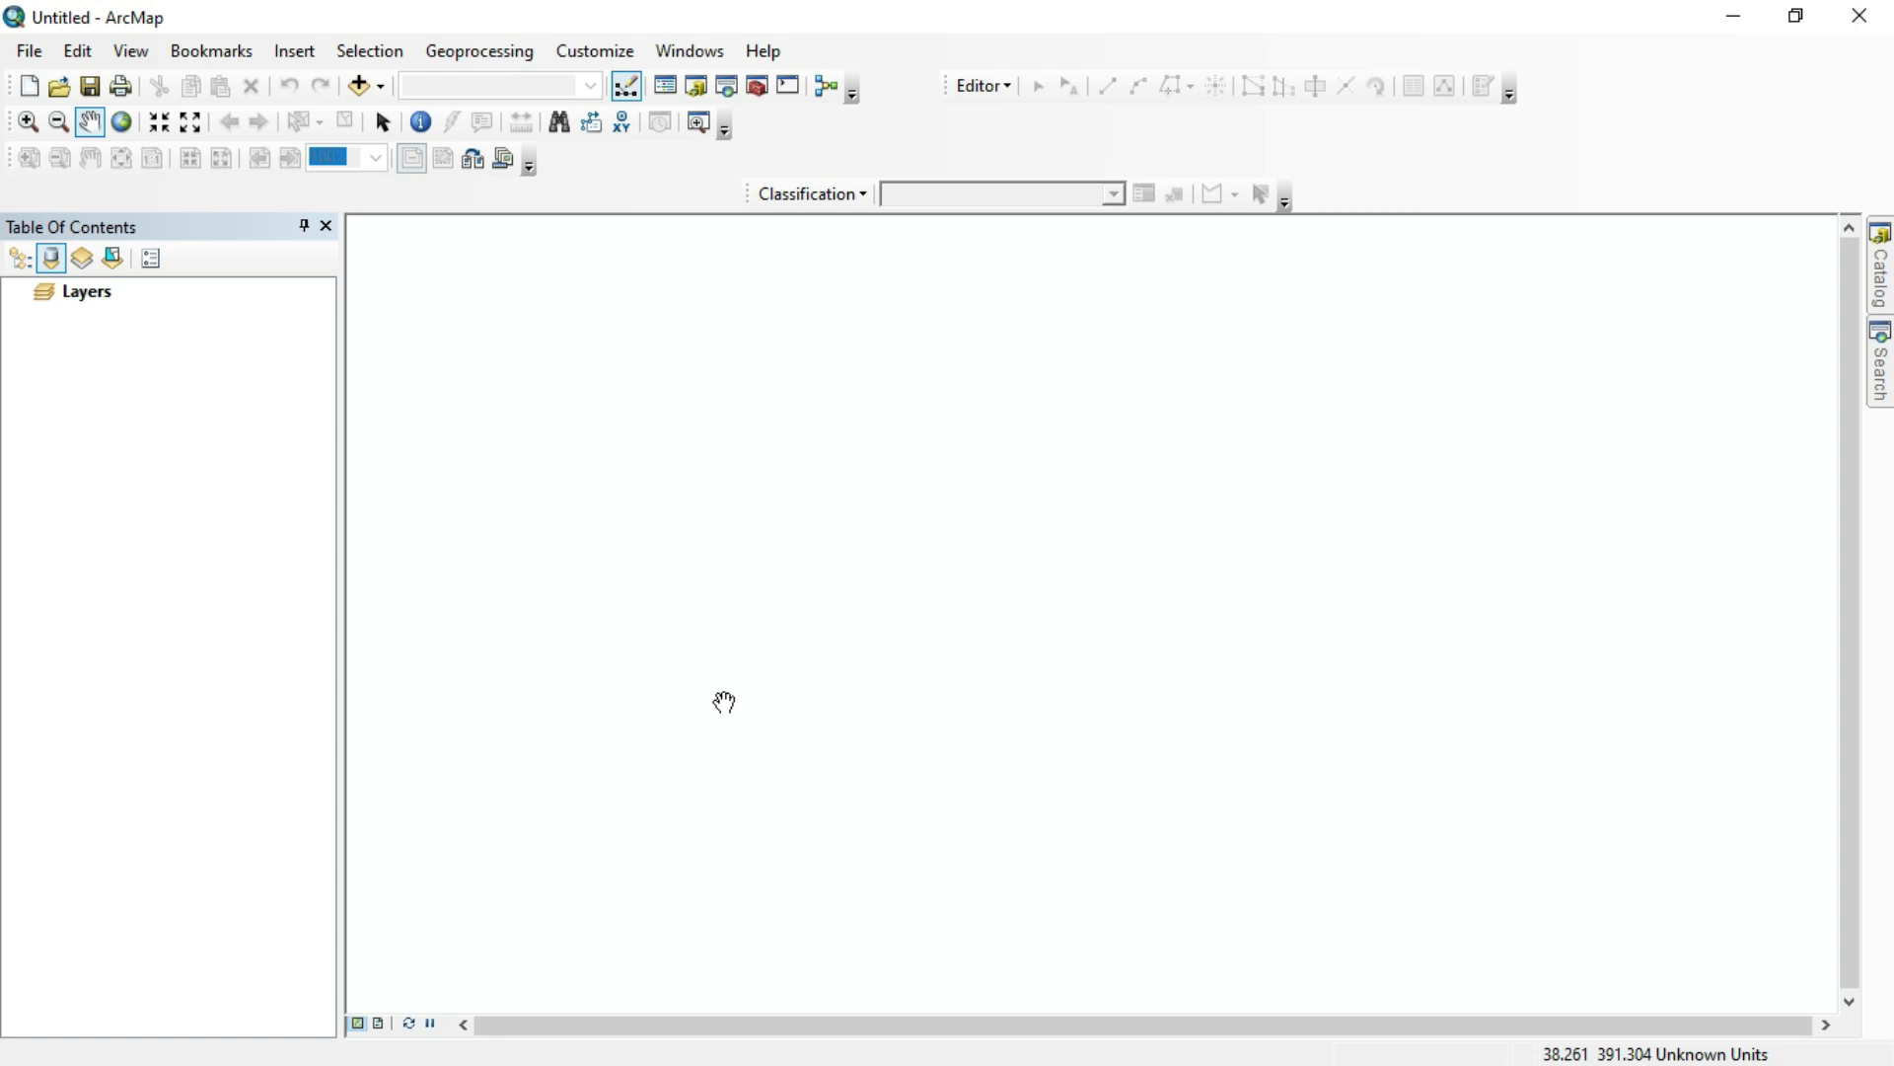
# Step: Add Districts.shp and RoadNetwork2006.shp from the Nepaldata folder to the map
pyautogui.click(379, 86)
pyautogui.click(433, 117)
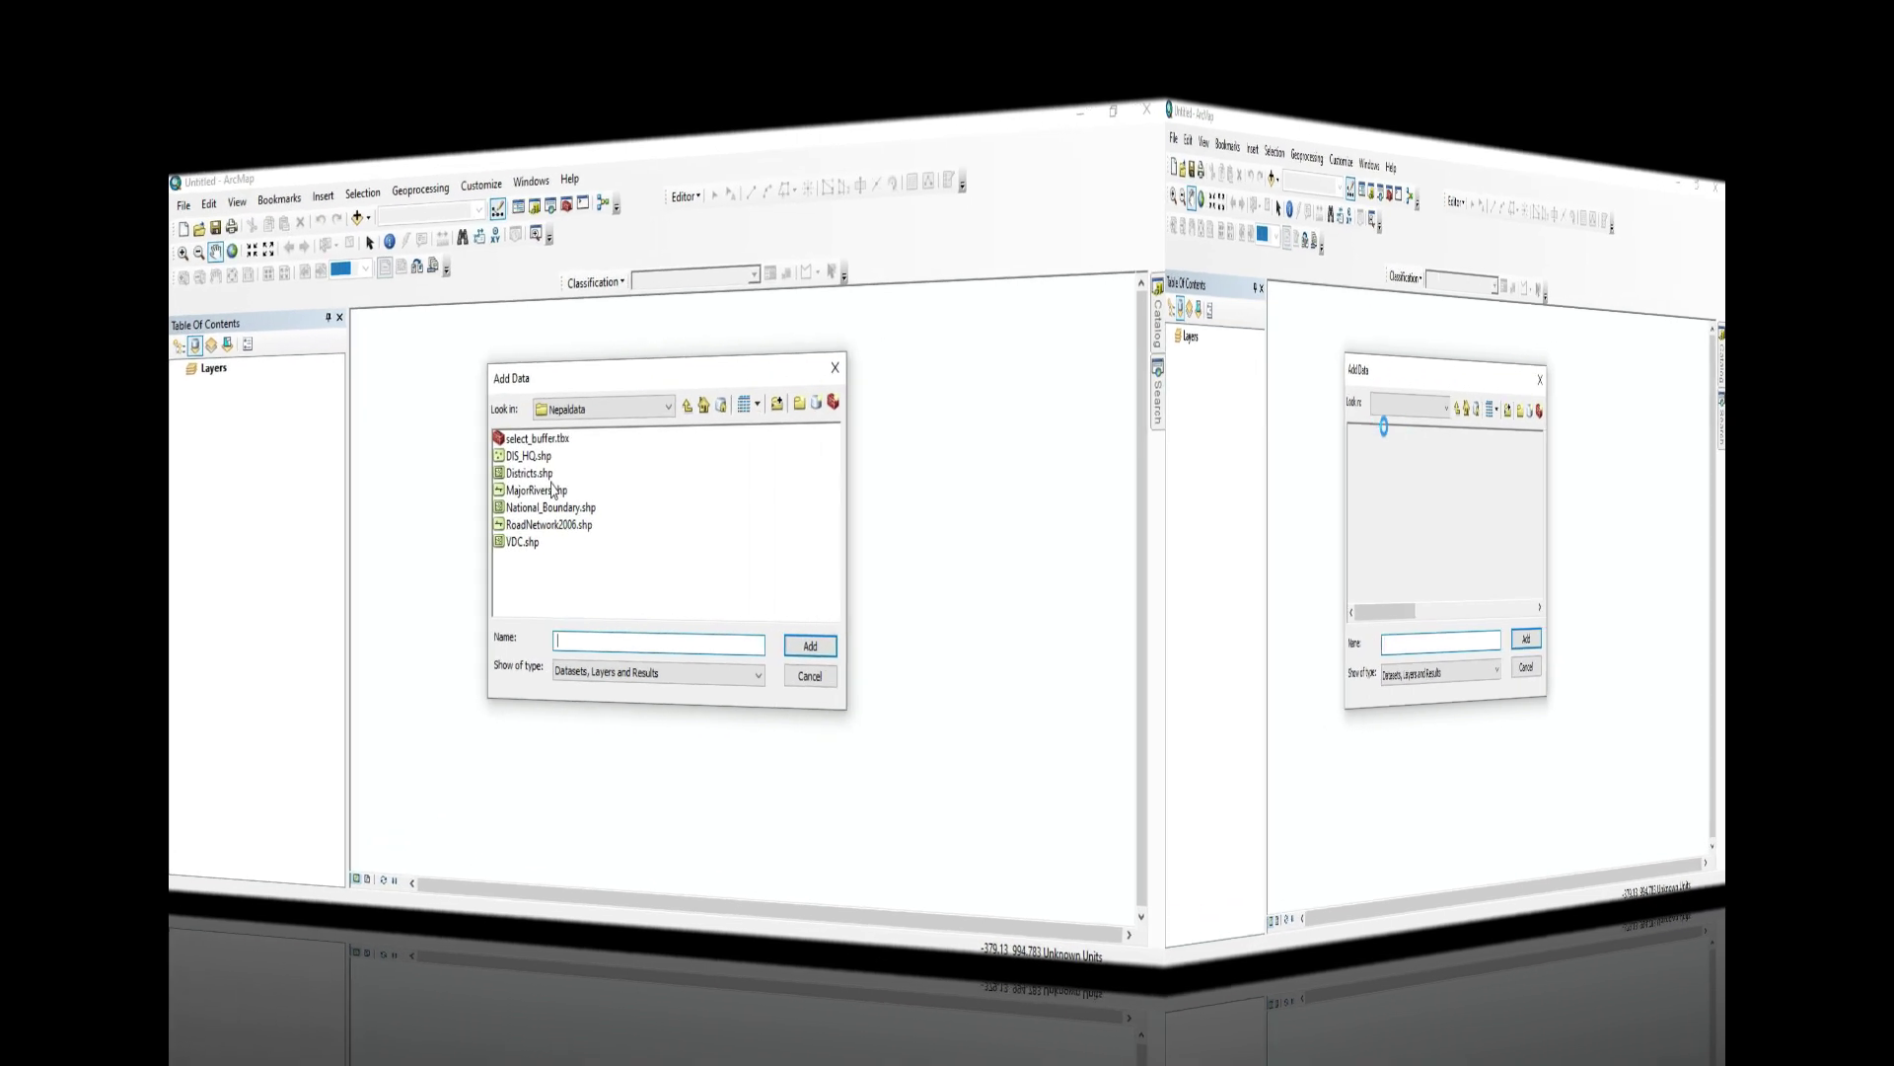
pyautogui.click(651, 458)
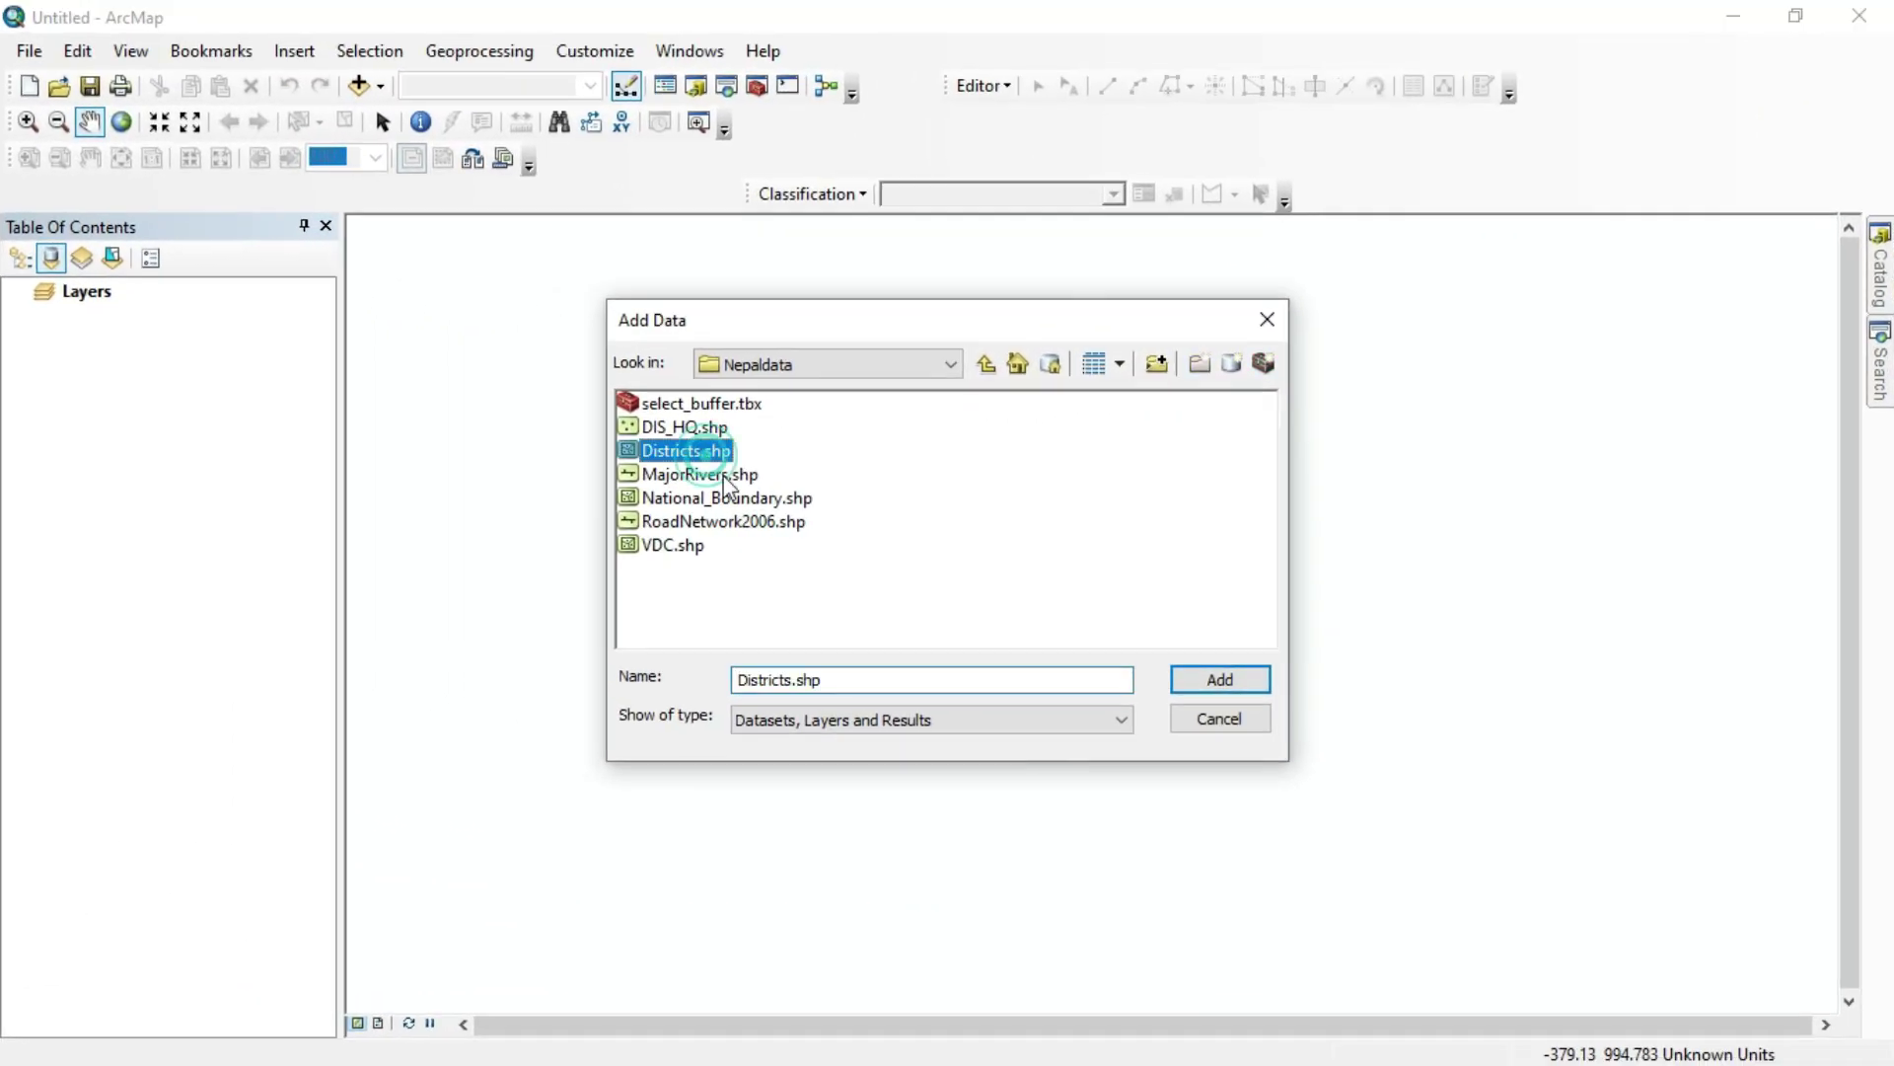
pyautogui.keyDown('ctrl'); pyautogui.click(767, 523); pyautogui.keyUp('ctrl')
pyautogui.click(1251, 675)
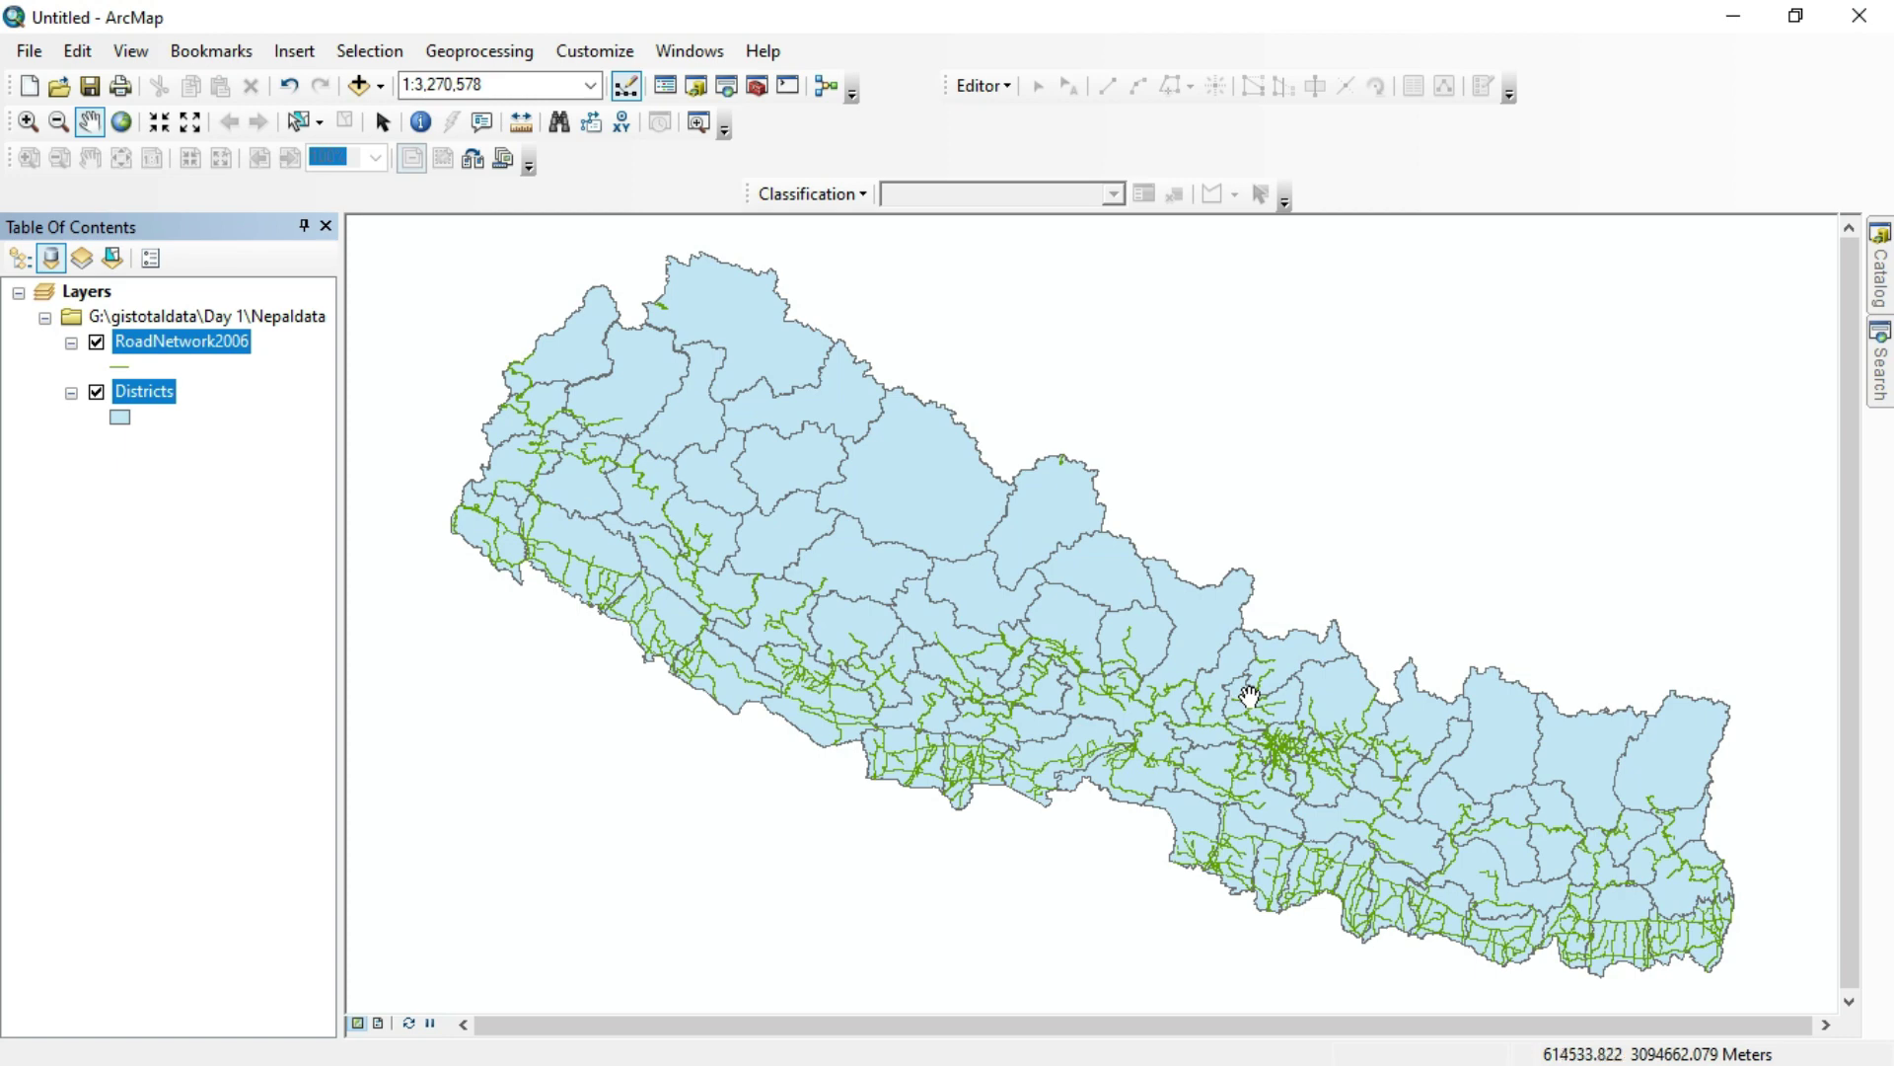
# Step: Create a new toolbox inside the Nepaldata folder in the Catalog
pyautogui.moveTo(1130, 689); pyautogui.dragTo(1055, 631)
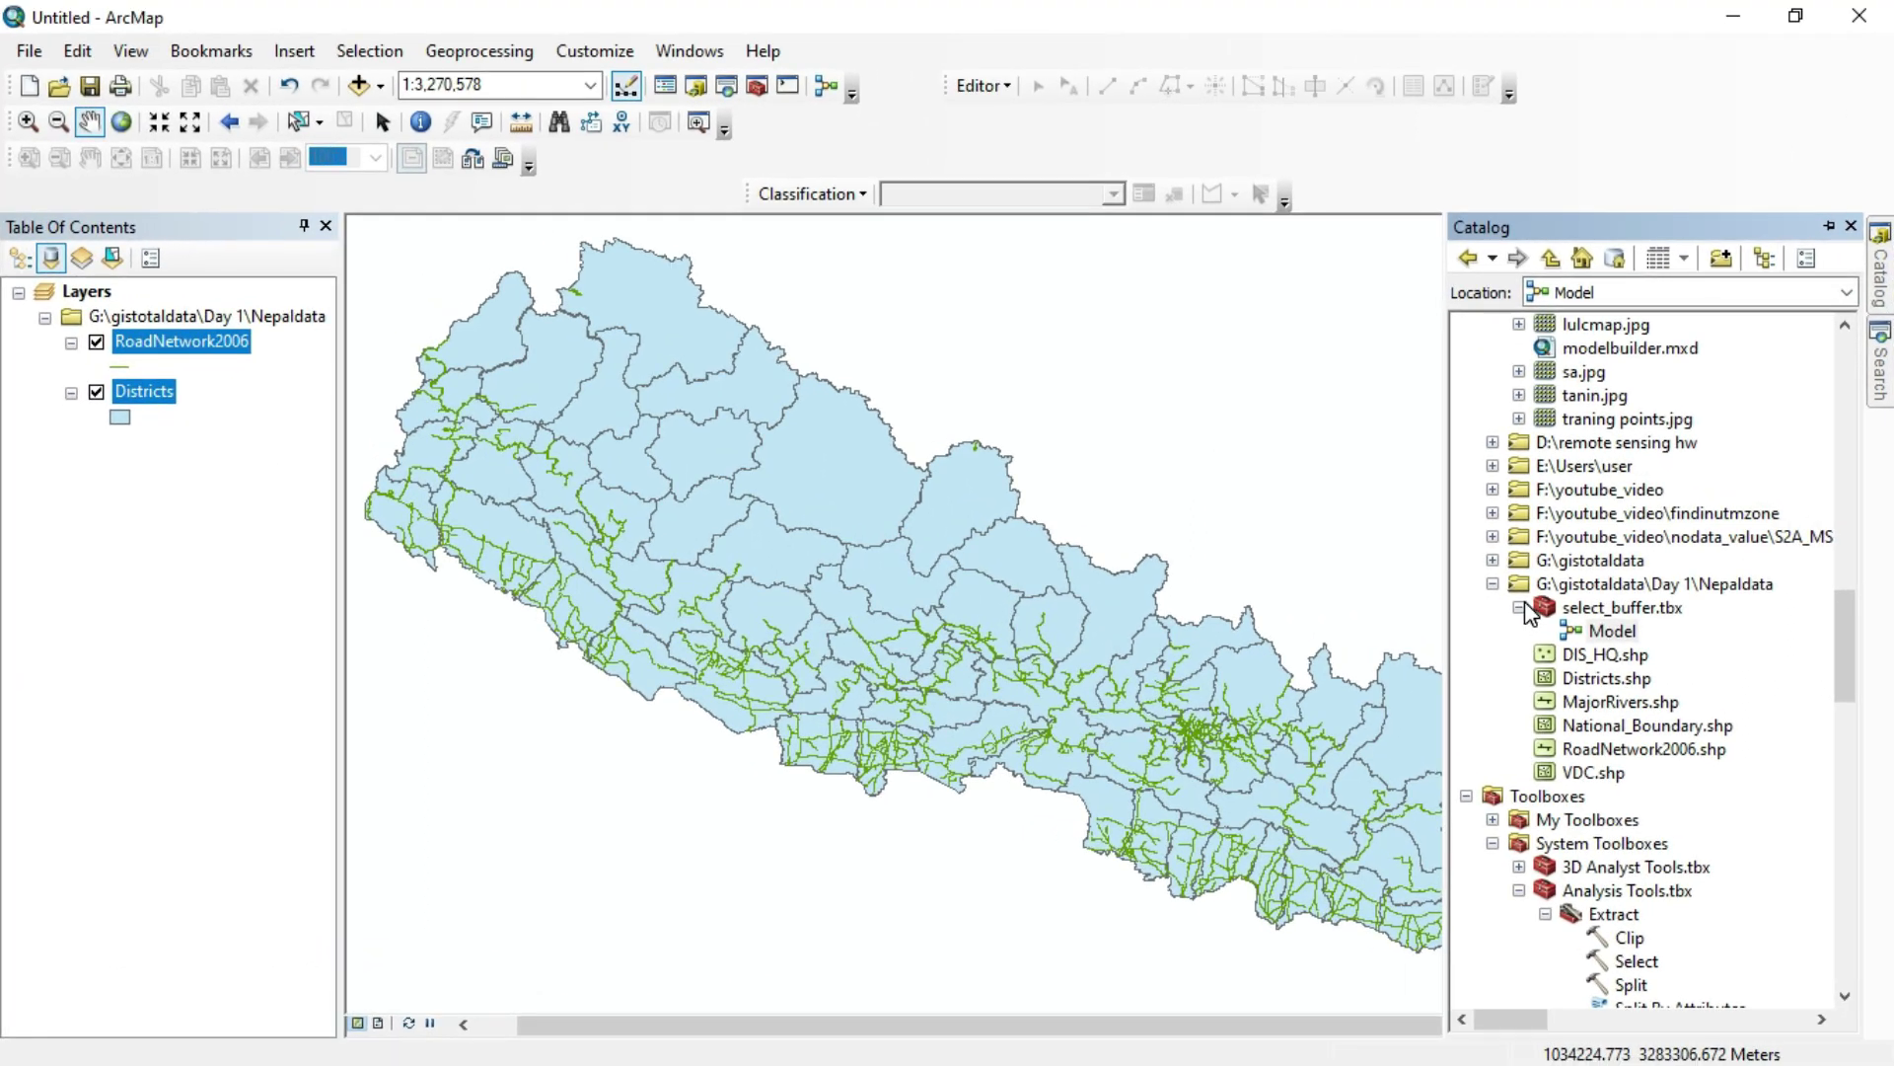
pyautogui.click(1521, 605)
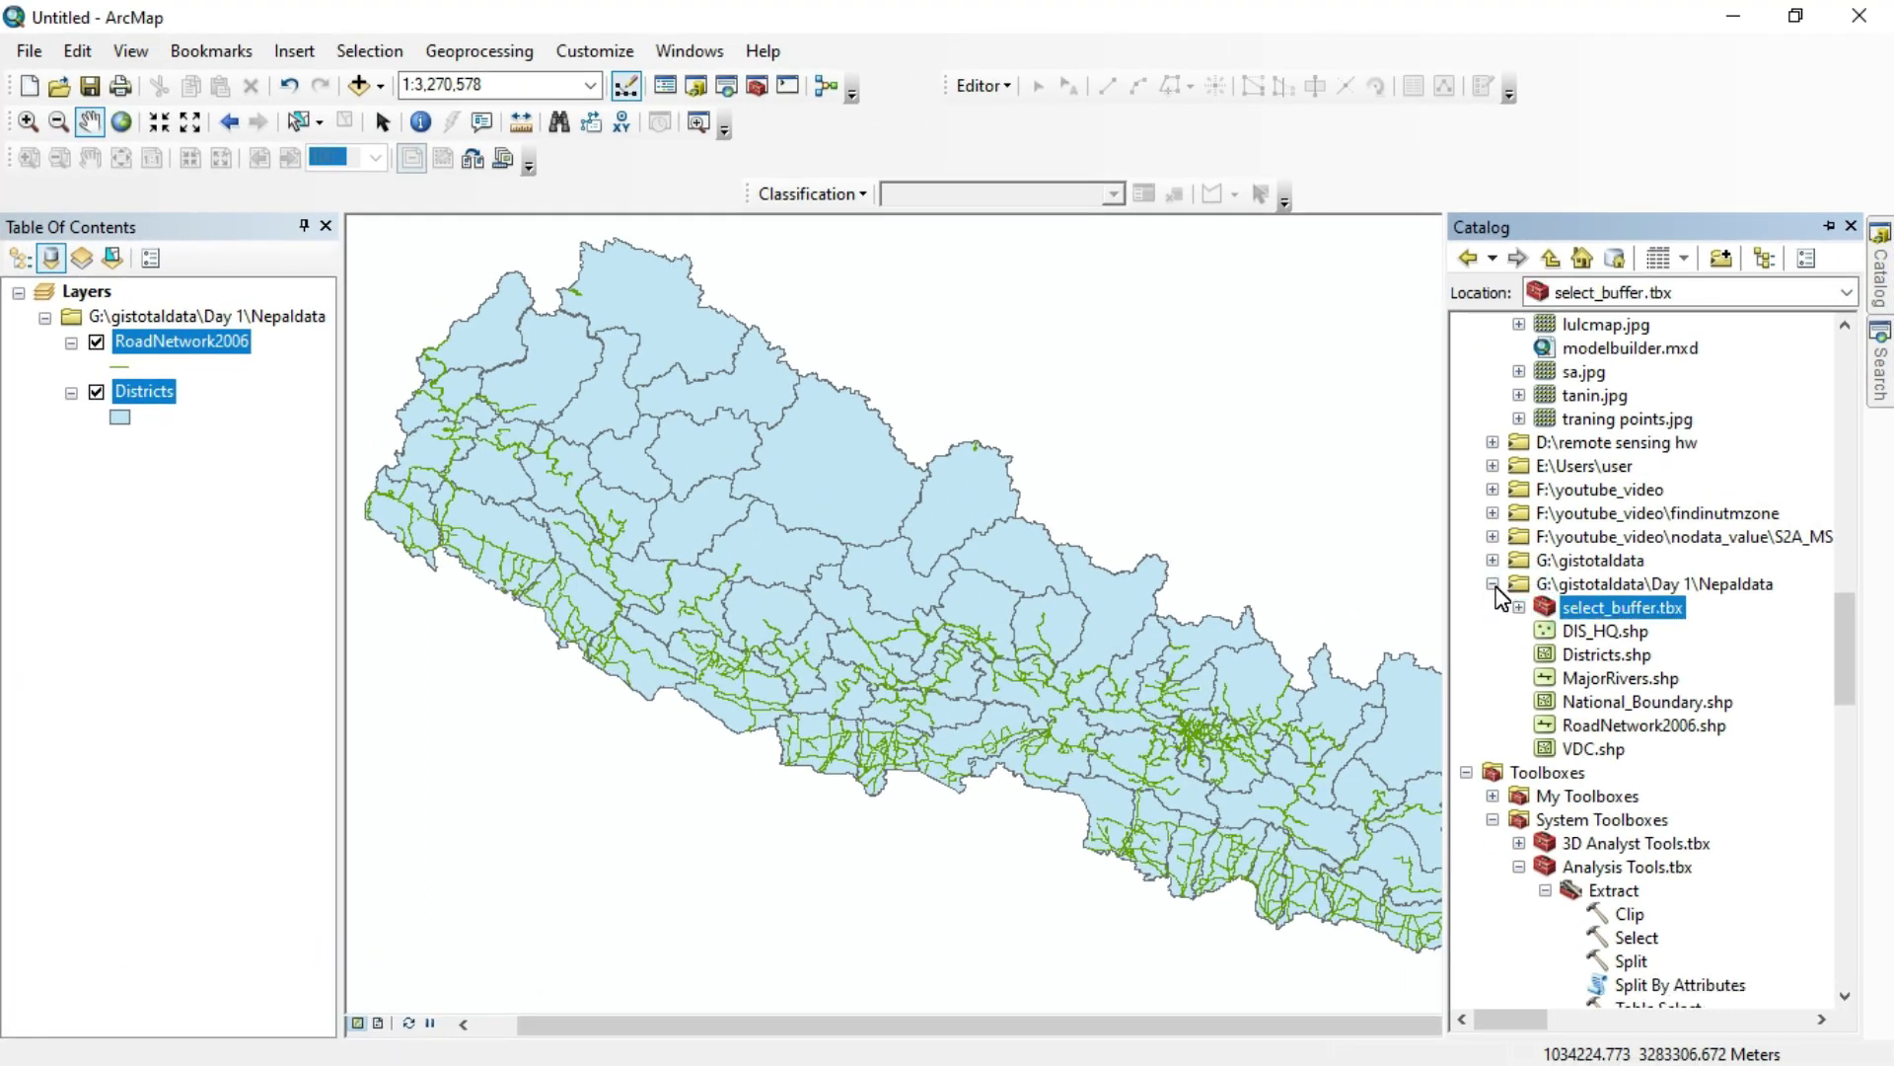
pyautogui.scroll(11, 1577, 533)
pyautogui.scroll(-6, 1618, 552)
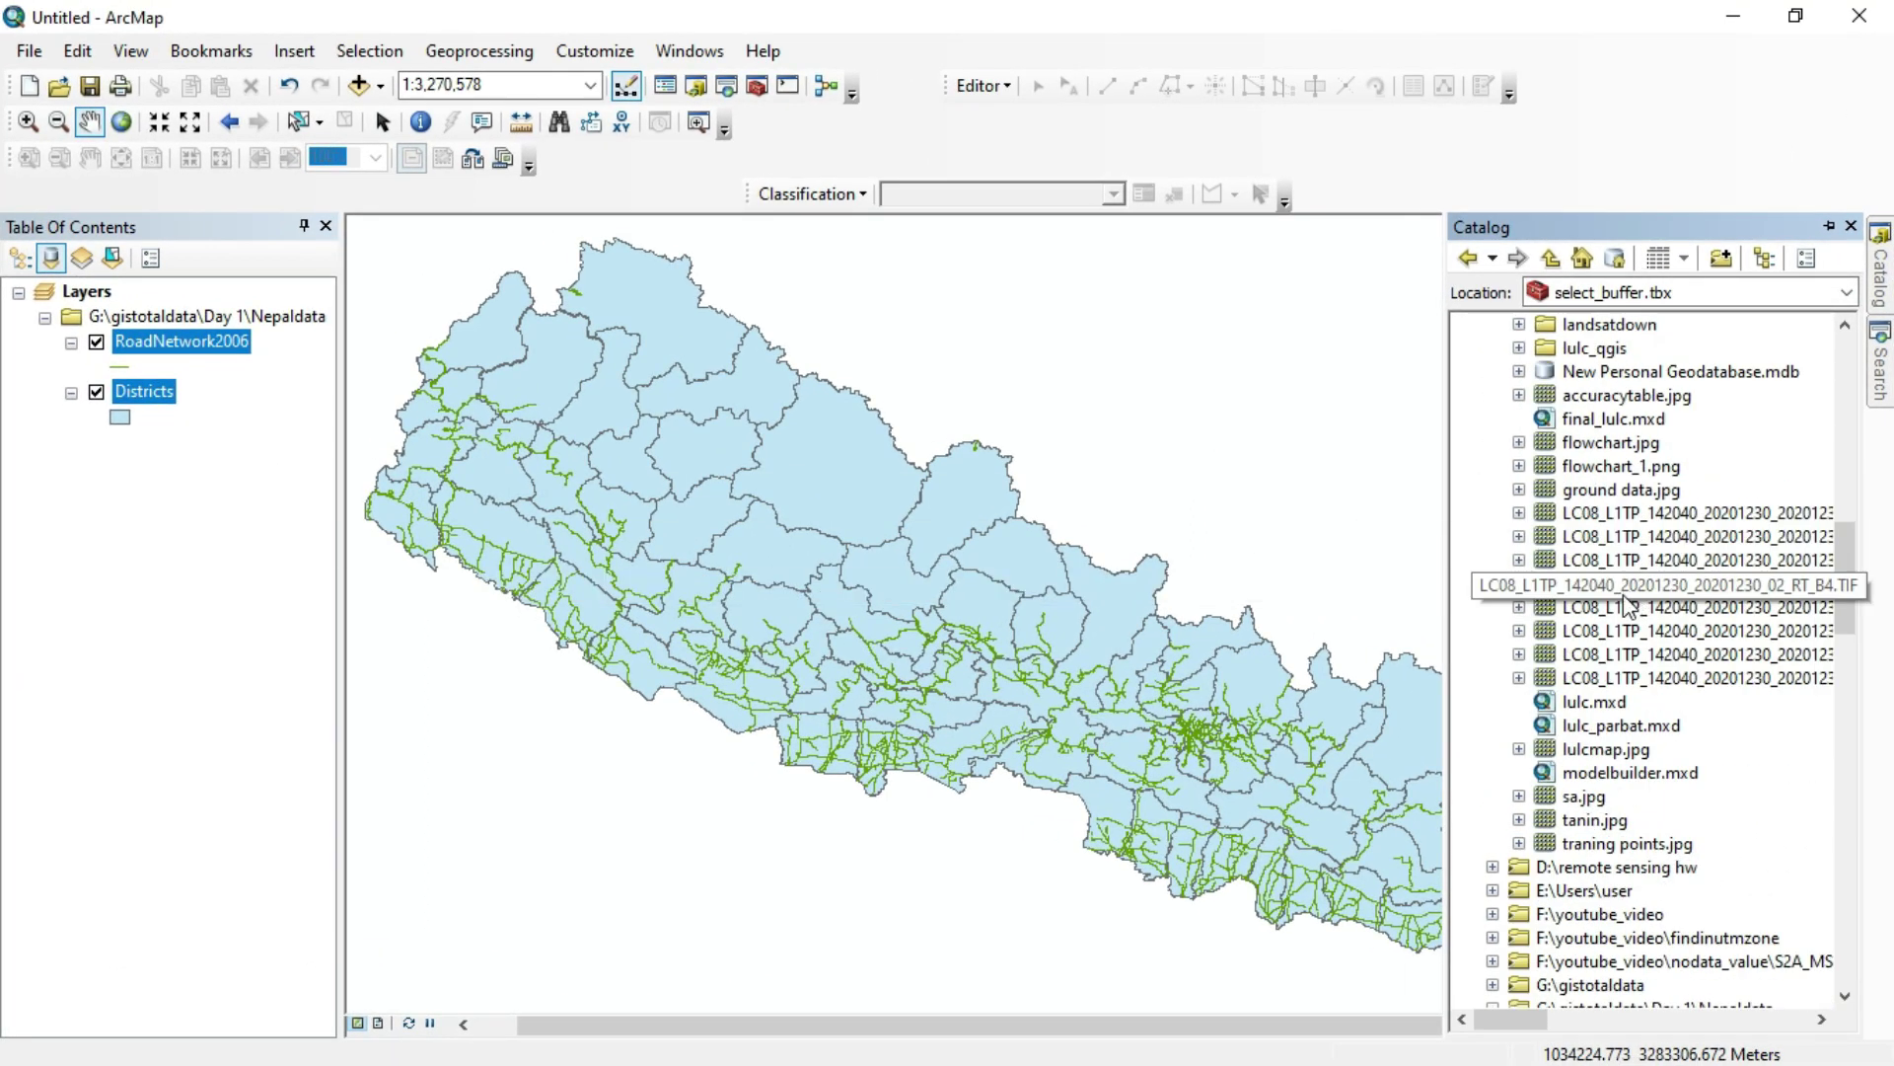
pyautogui.scroll(-6, 1546, 752)
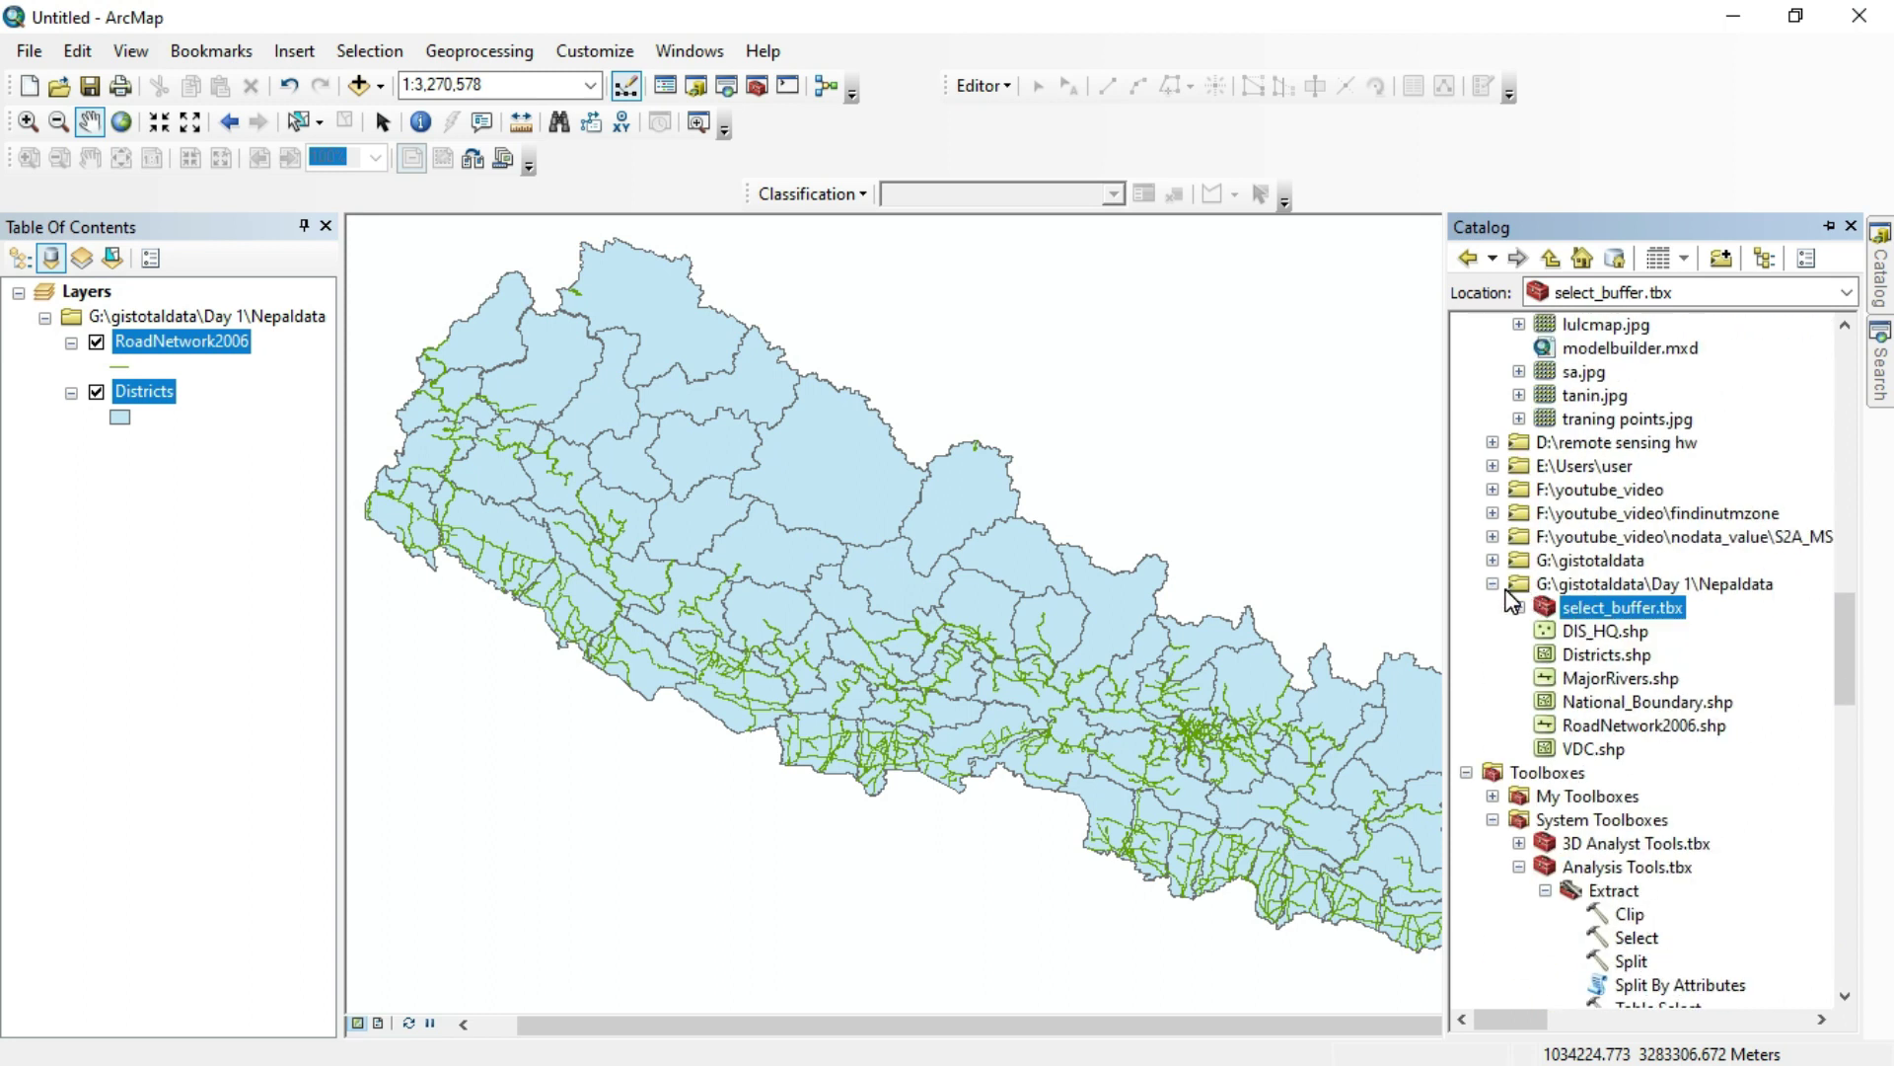
pyautogui.rightClick(1567, 582)
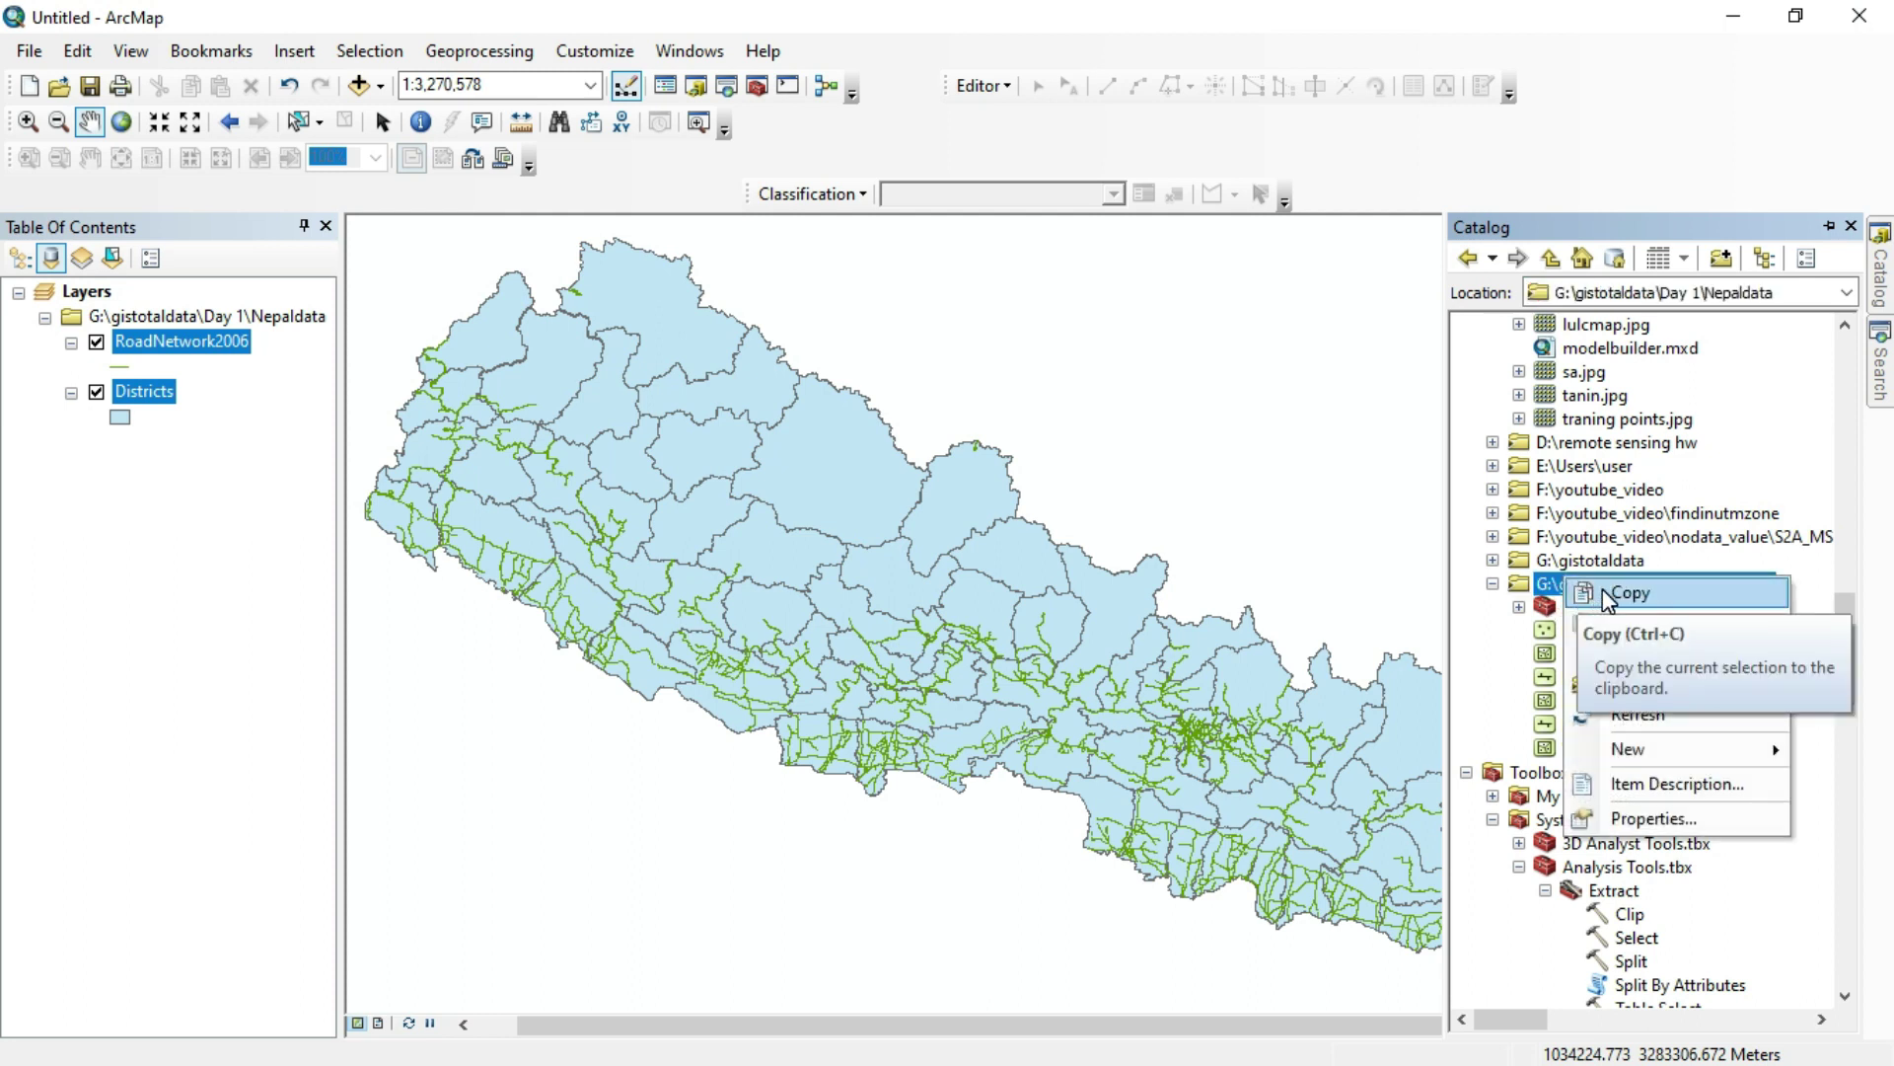
pyautogui.moveTo(1654, 758)
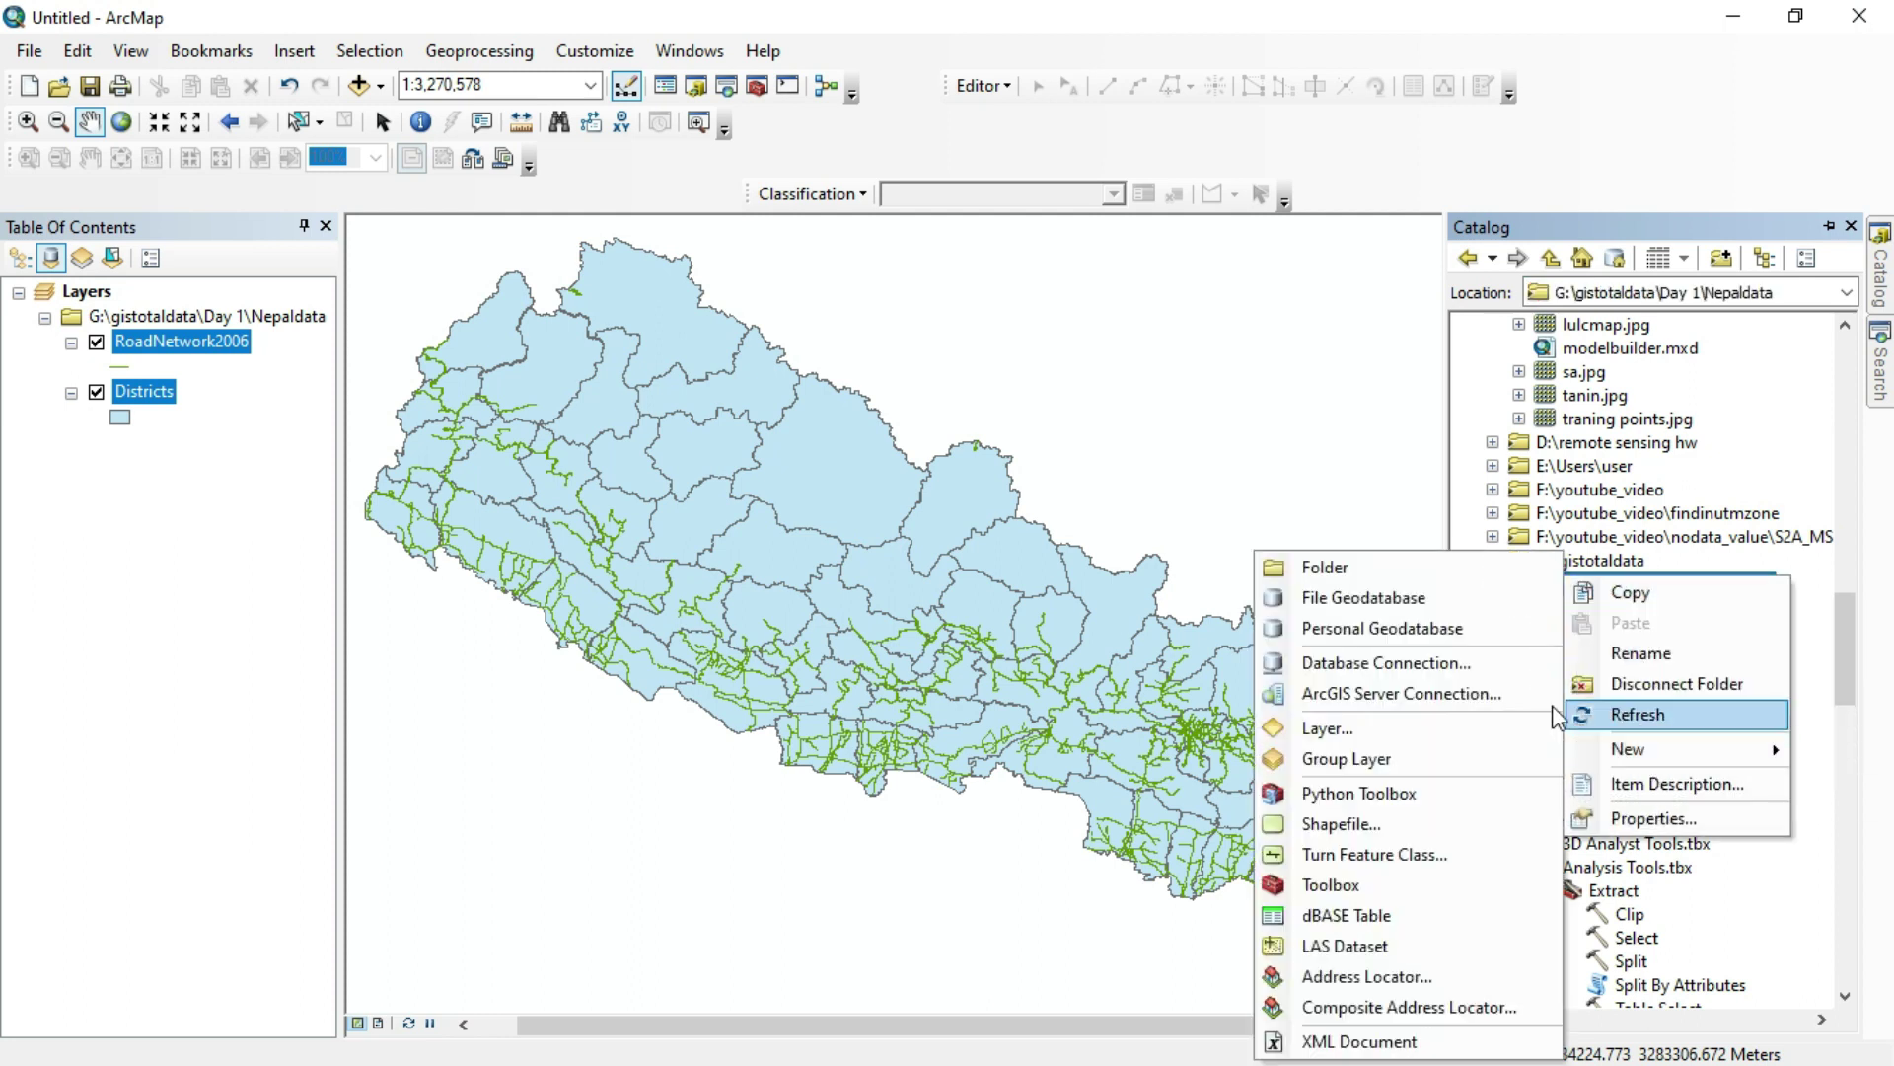
pyautogui.click(1346, 886)
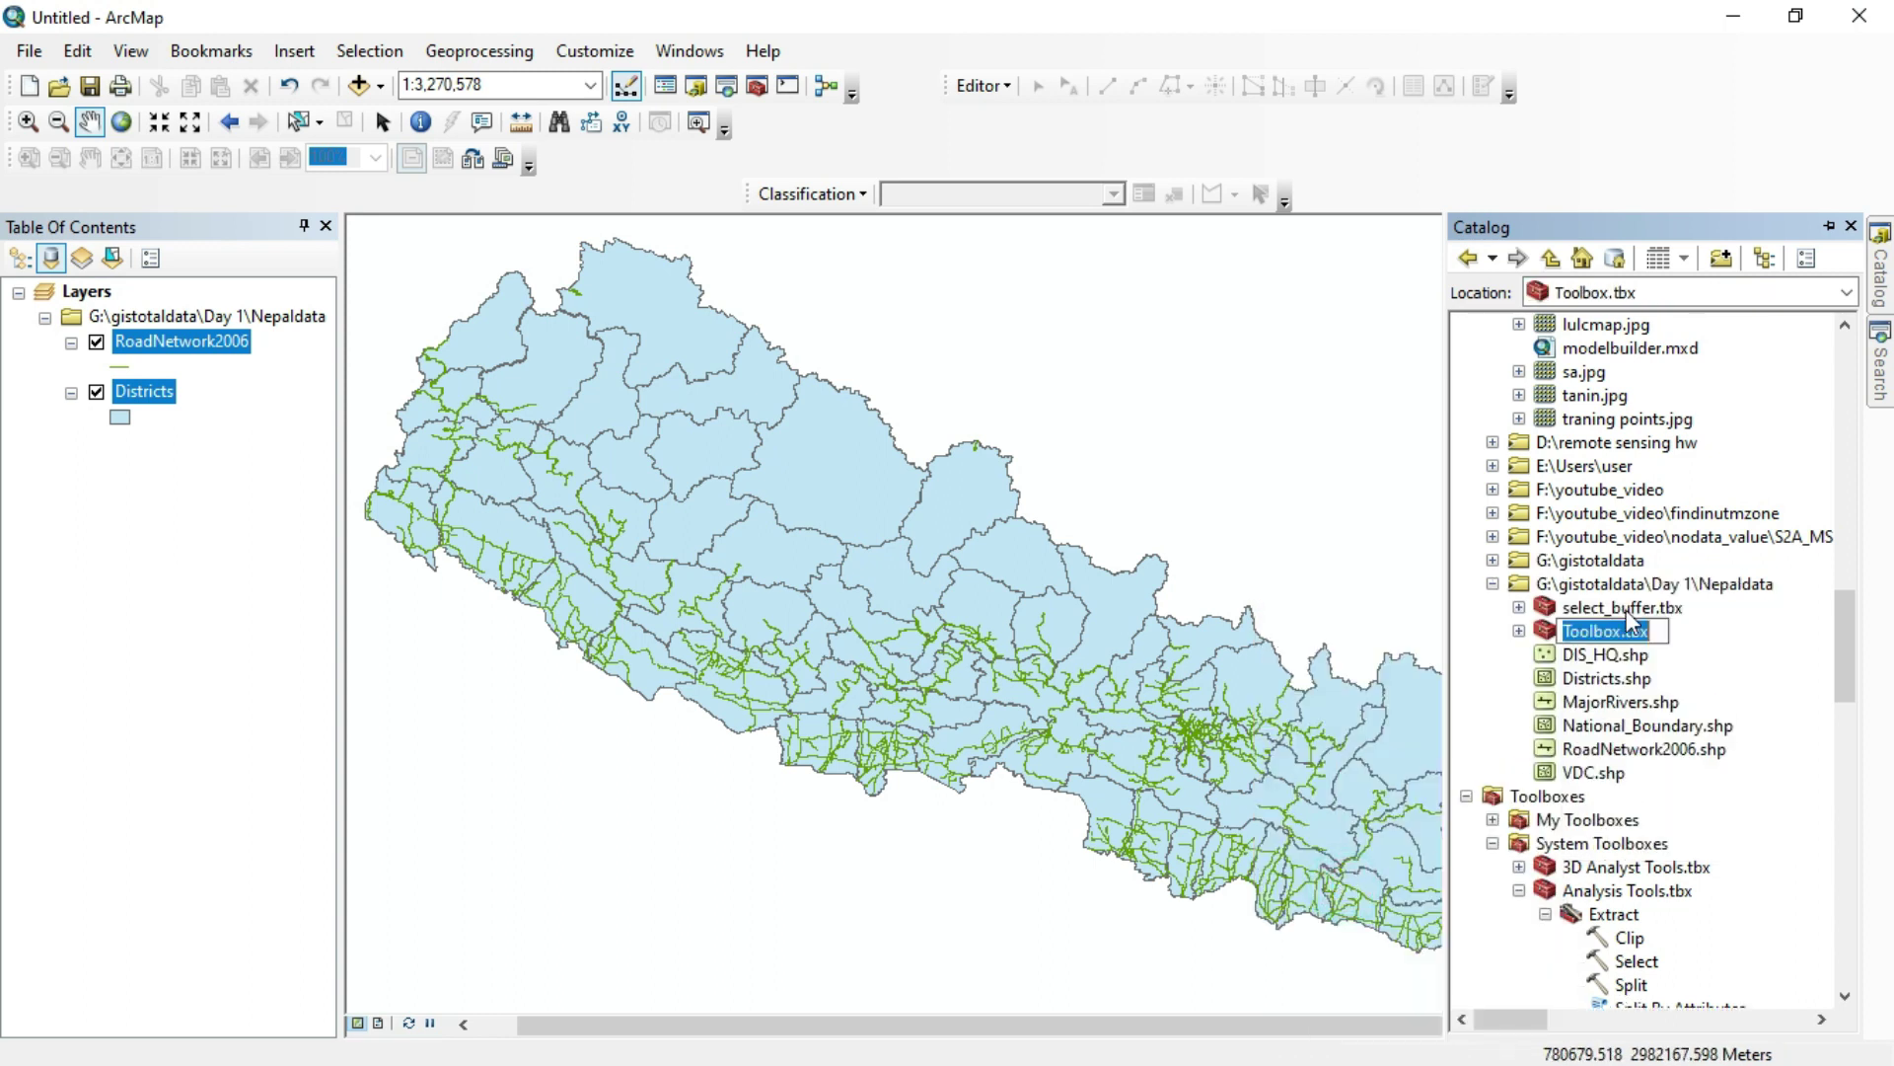
# Step: Rename the new toolbox to prac.tbx and select it
pyautogui.click(1613, 632)
pyautogui.press('BackSpace')
pyautogui.press('BackSpace')
pyautogui.press('BackSpace')
pyautogui.press('BackSpace')
pyautogui.press('BackSpace')
pyautogui.press('BackSpace')
pyautogui.press('BackSpace')
pyautogui.write('prac')
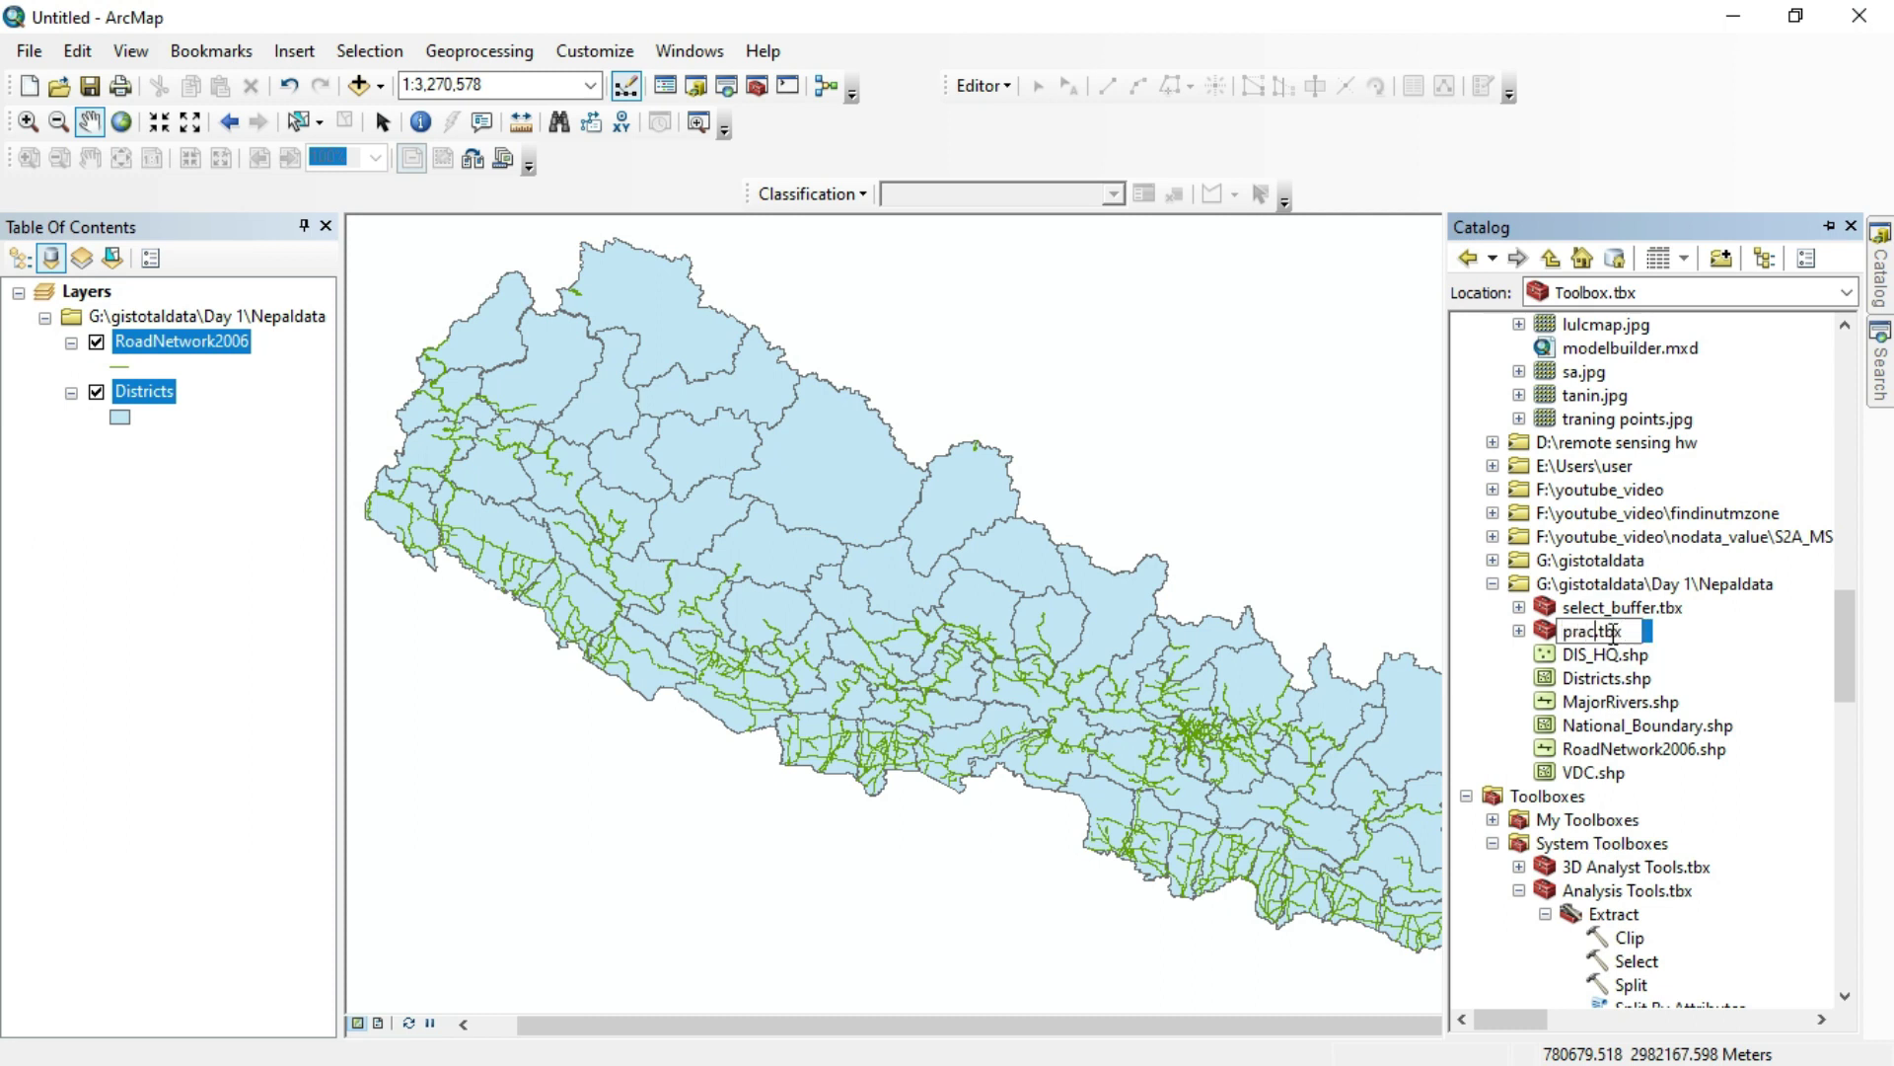
pyautogui.press('Return')
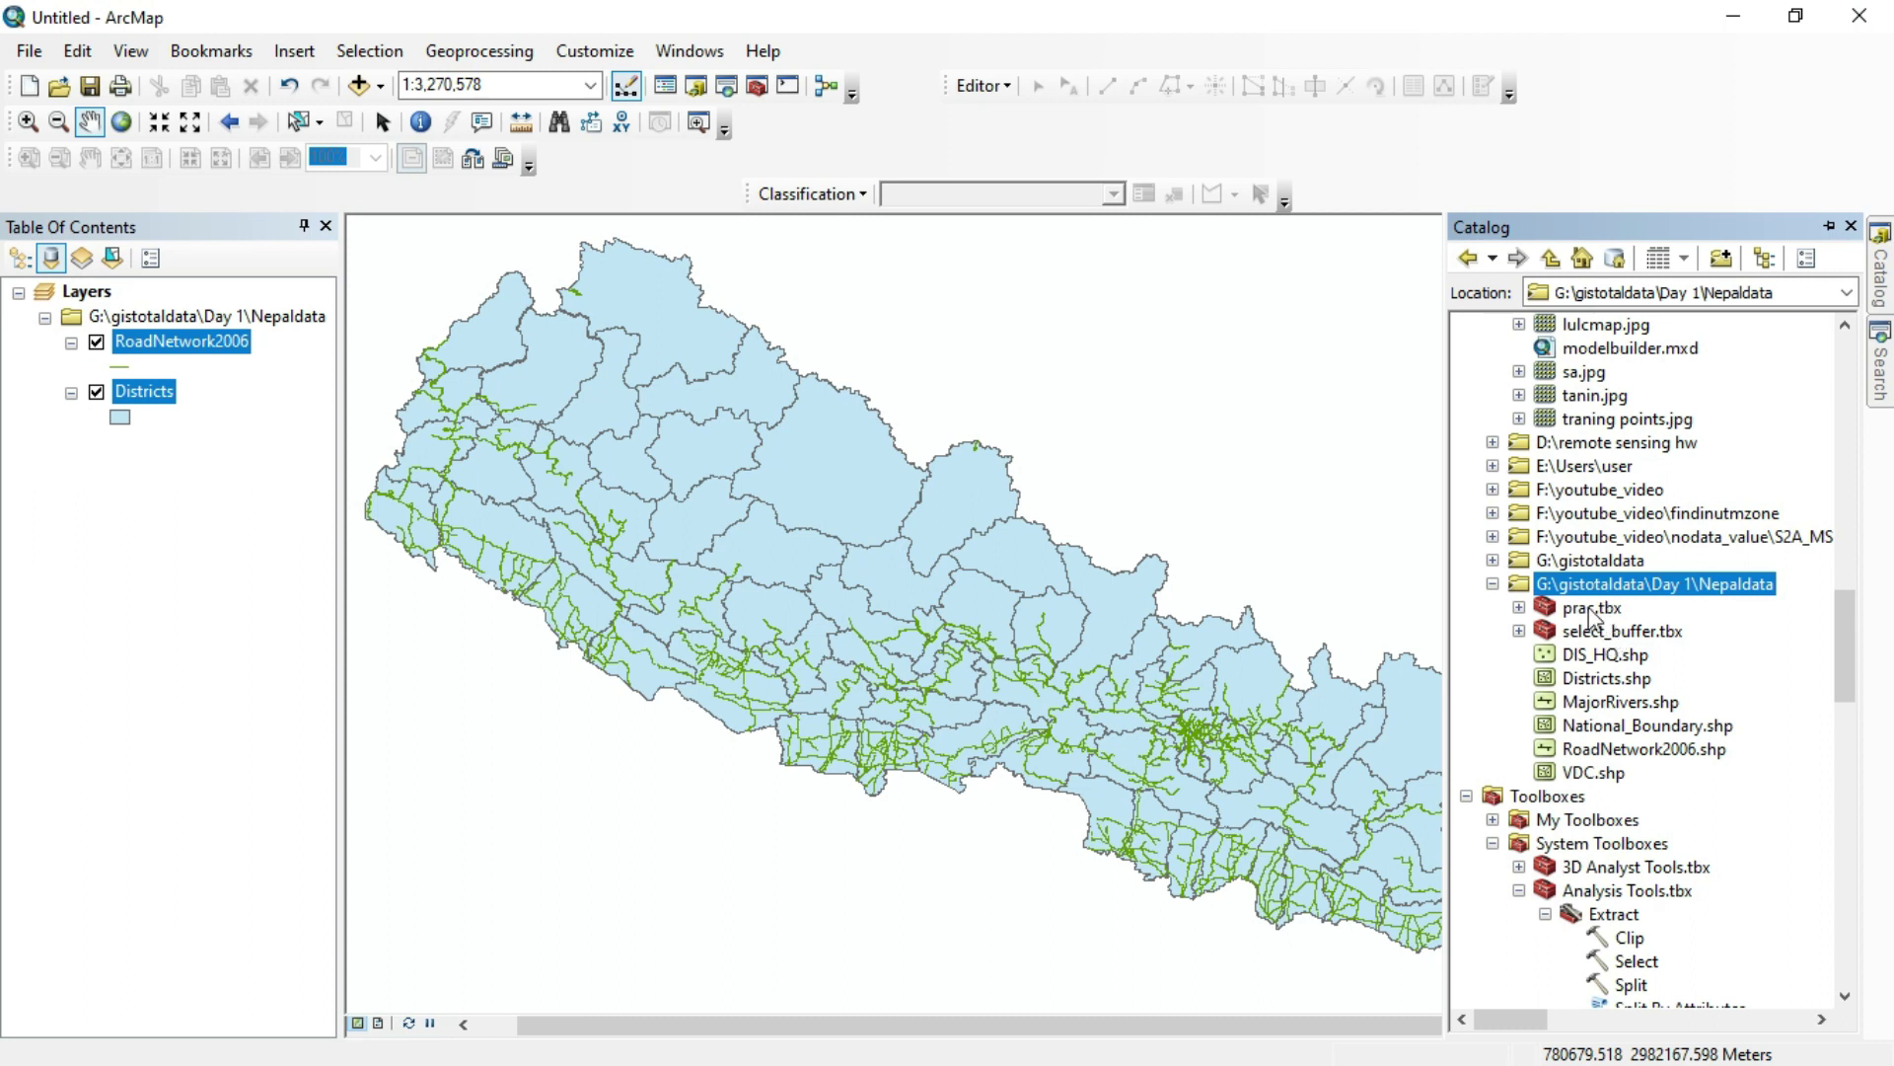
pyautogui.click(1592, 612)
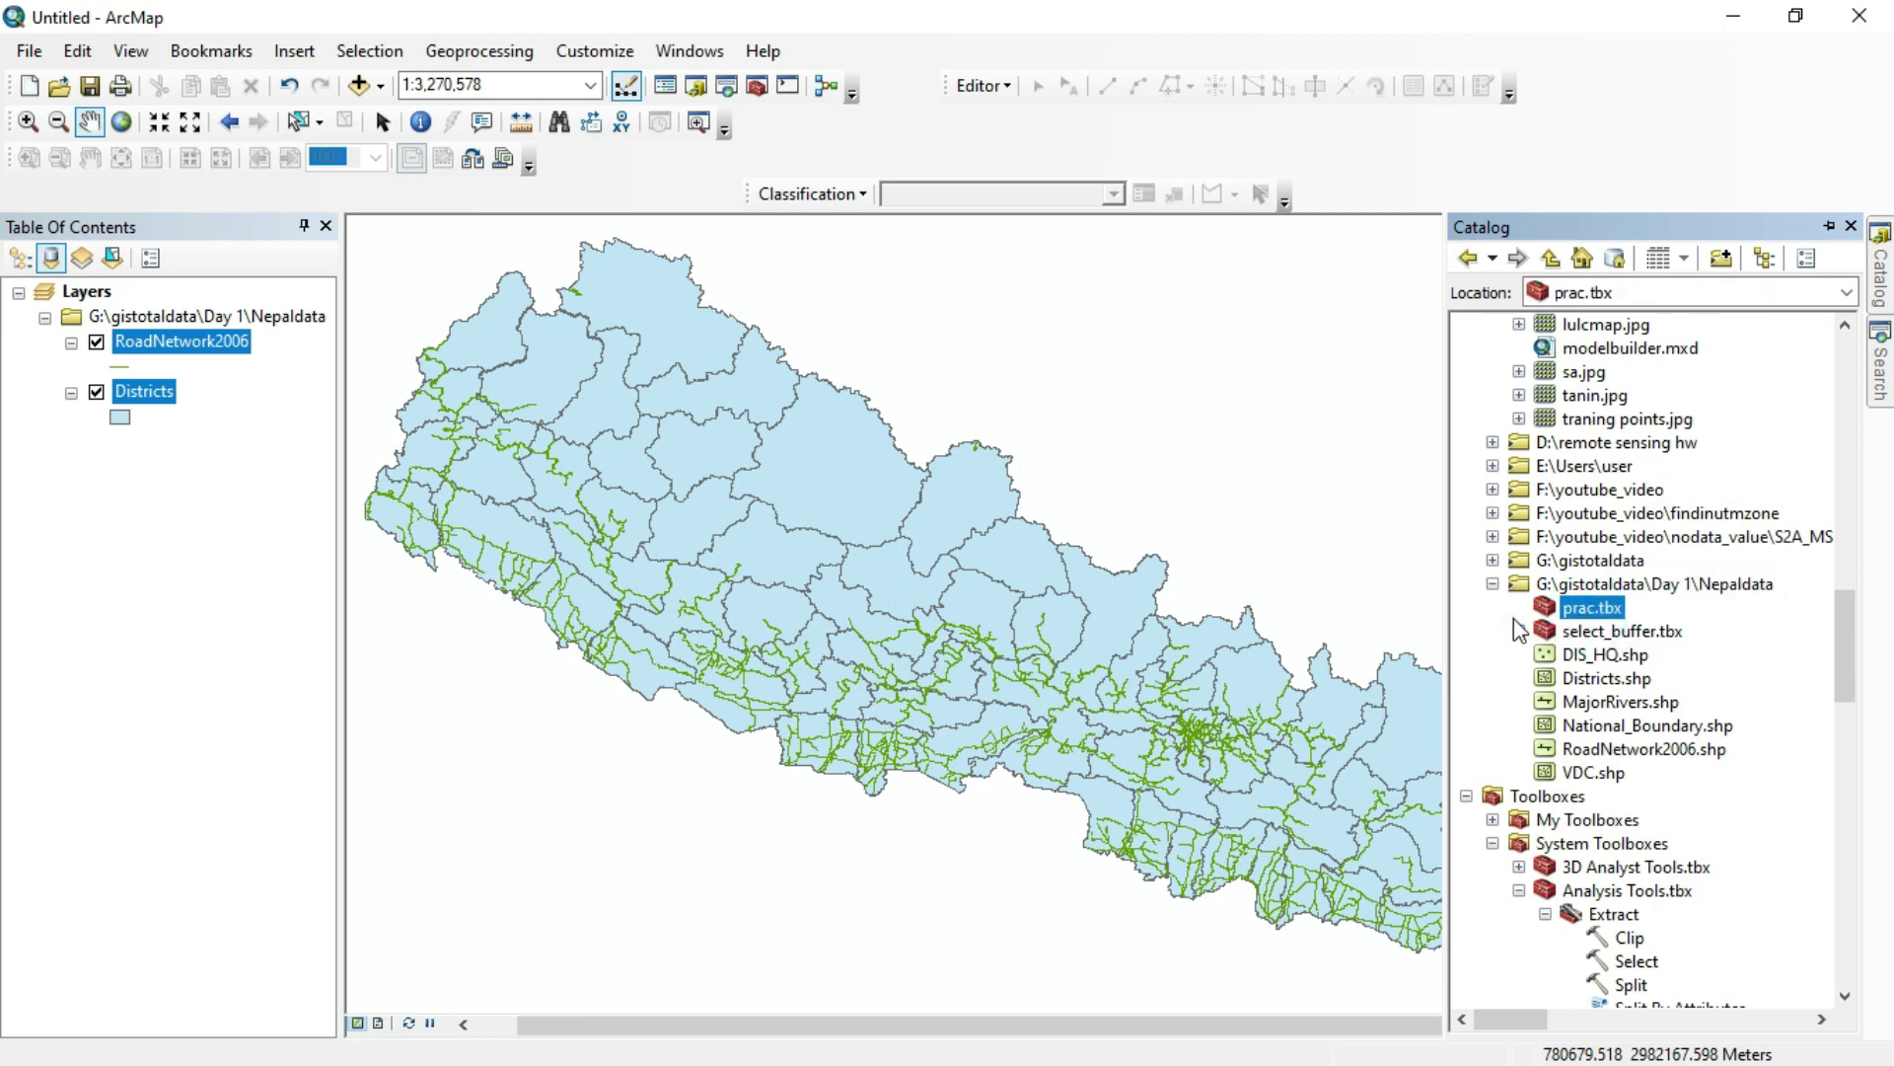
# Step: Create a new model in the prac toolbox
pyautogui.rightClick(1575, 614)
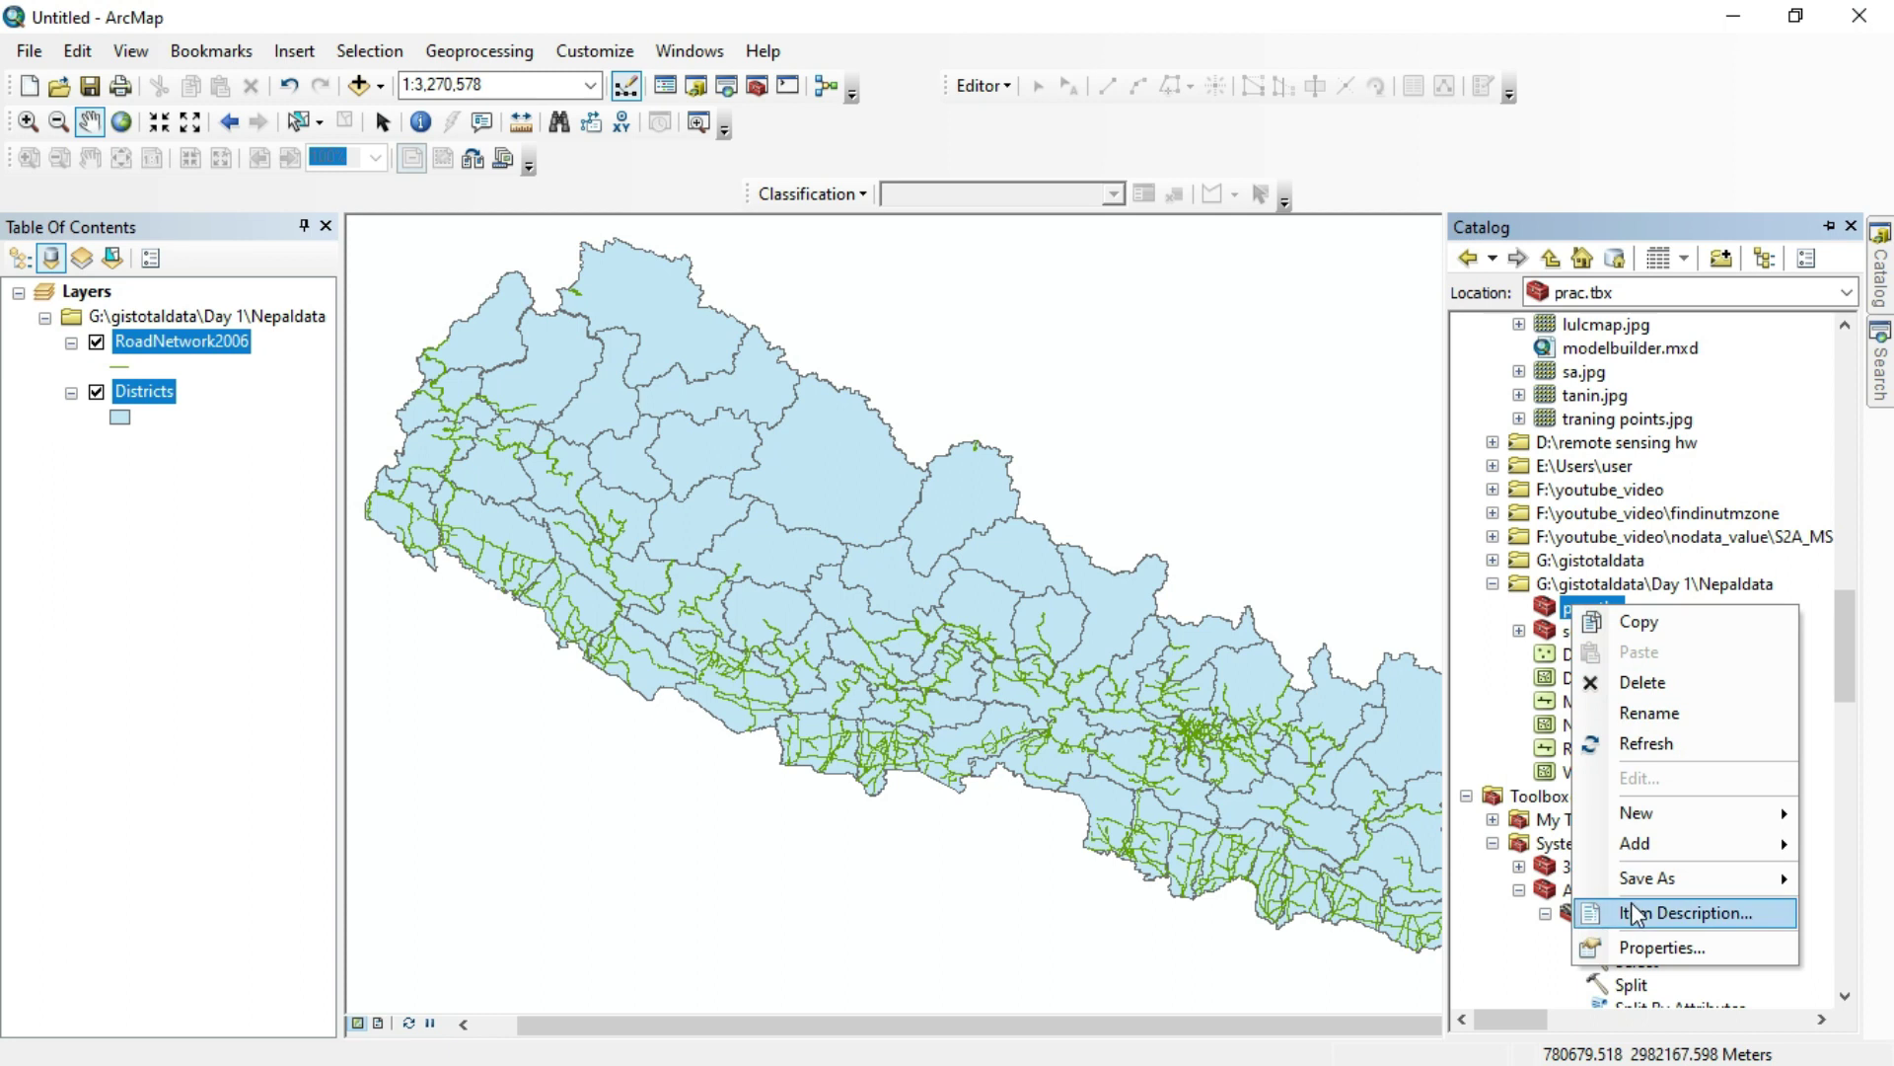
pyautogui.moveTo(1674, 815)
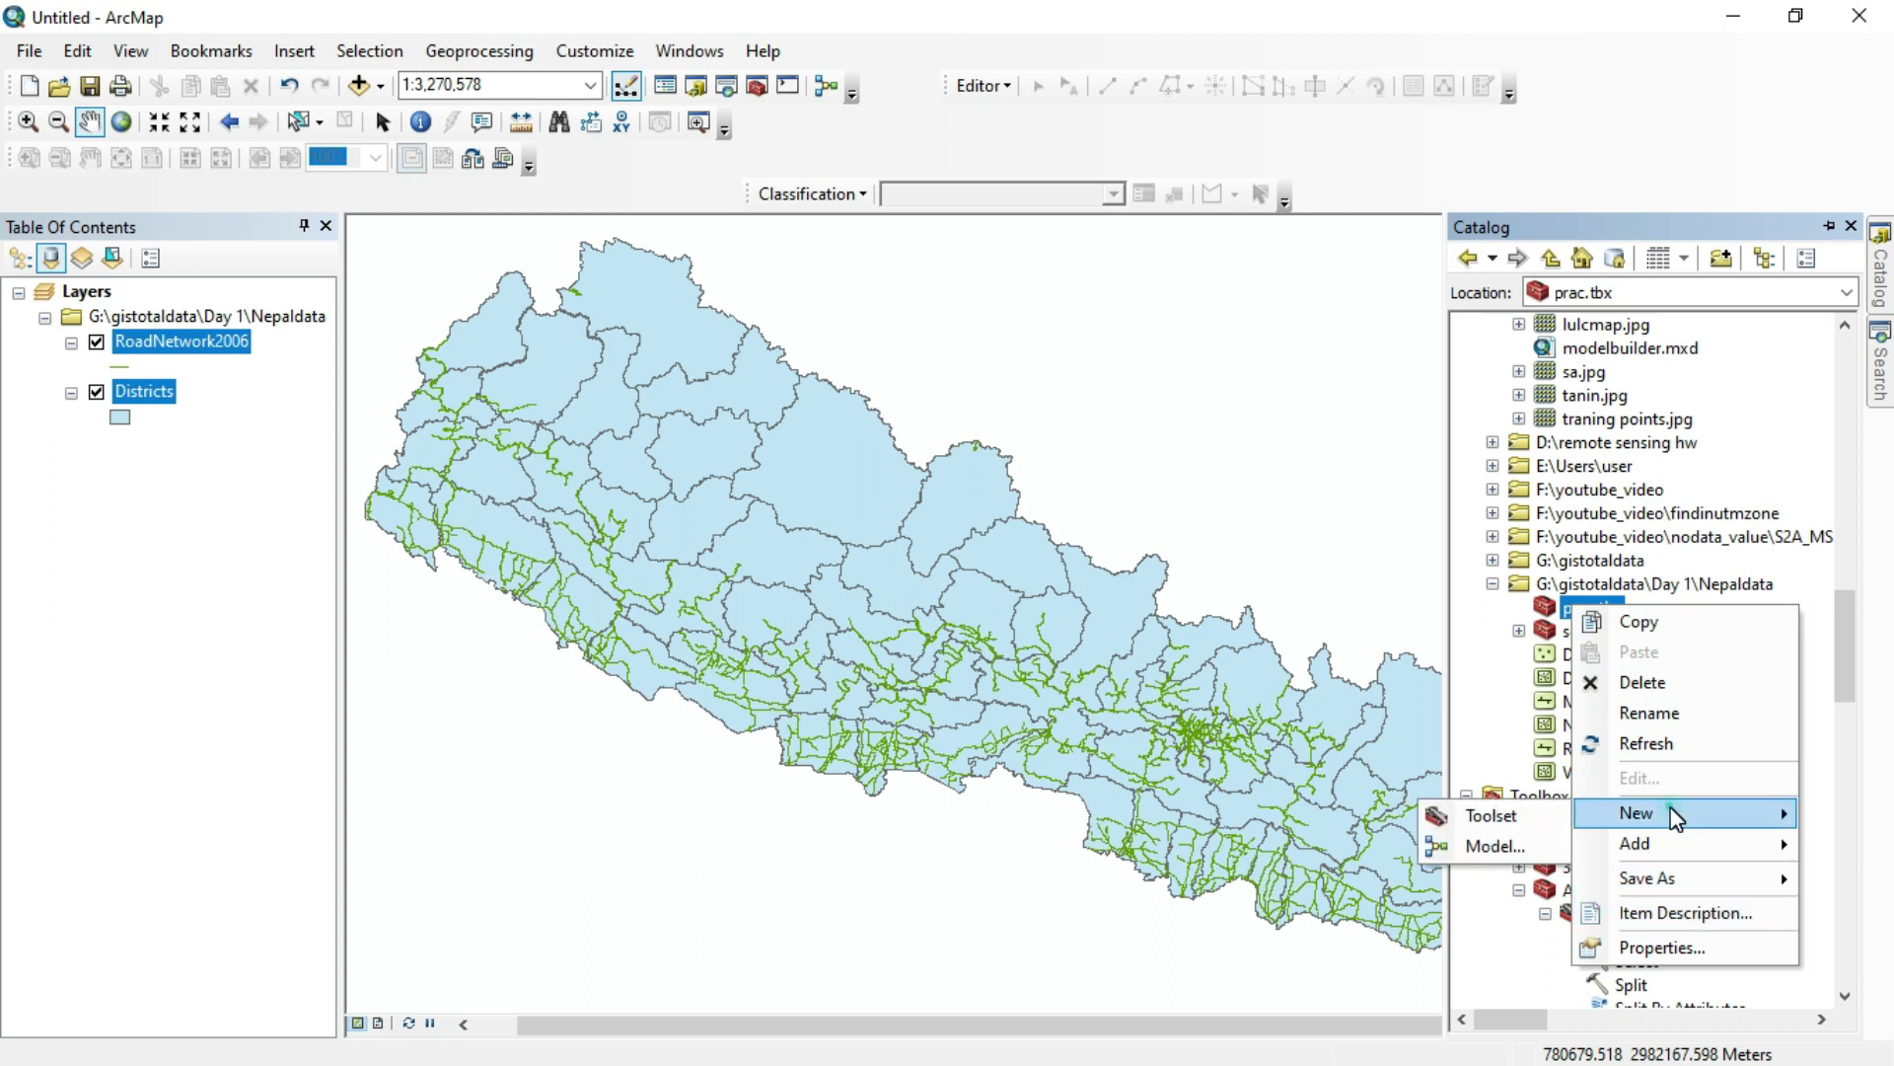
pyautogui.click(1512, 842)
pyautogui.moveTo(977, 250); pyautogui.dragTo(833, 245)
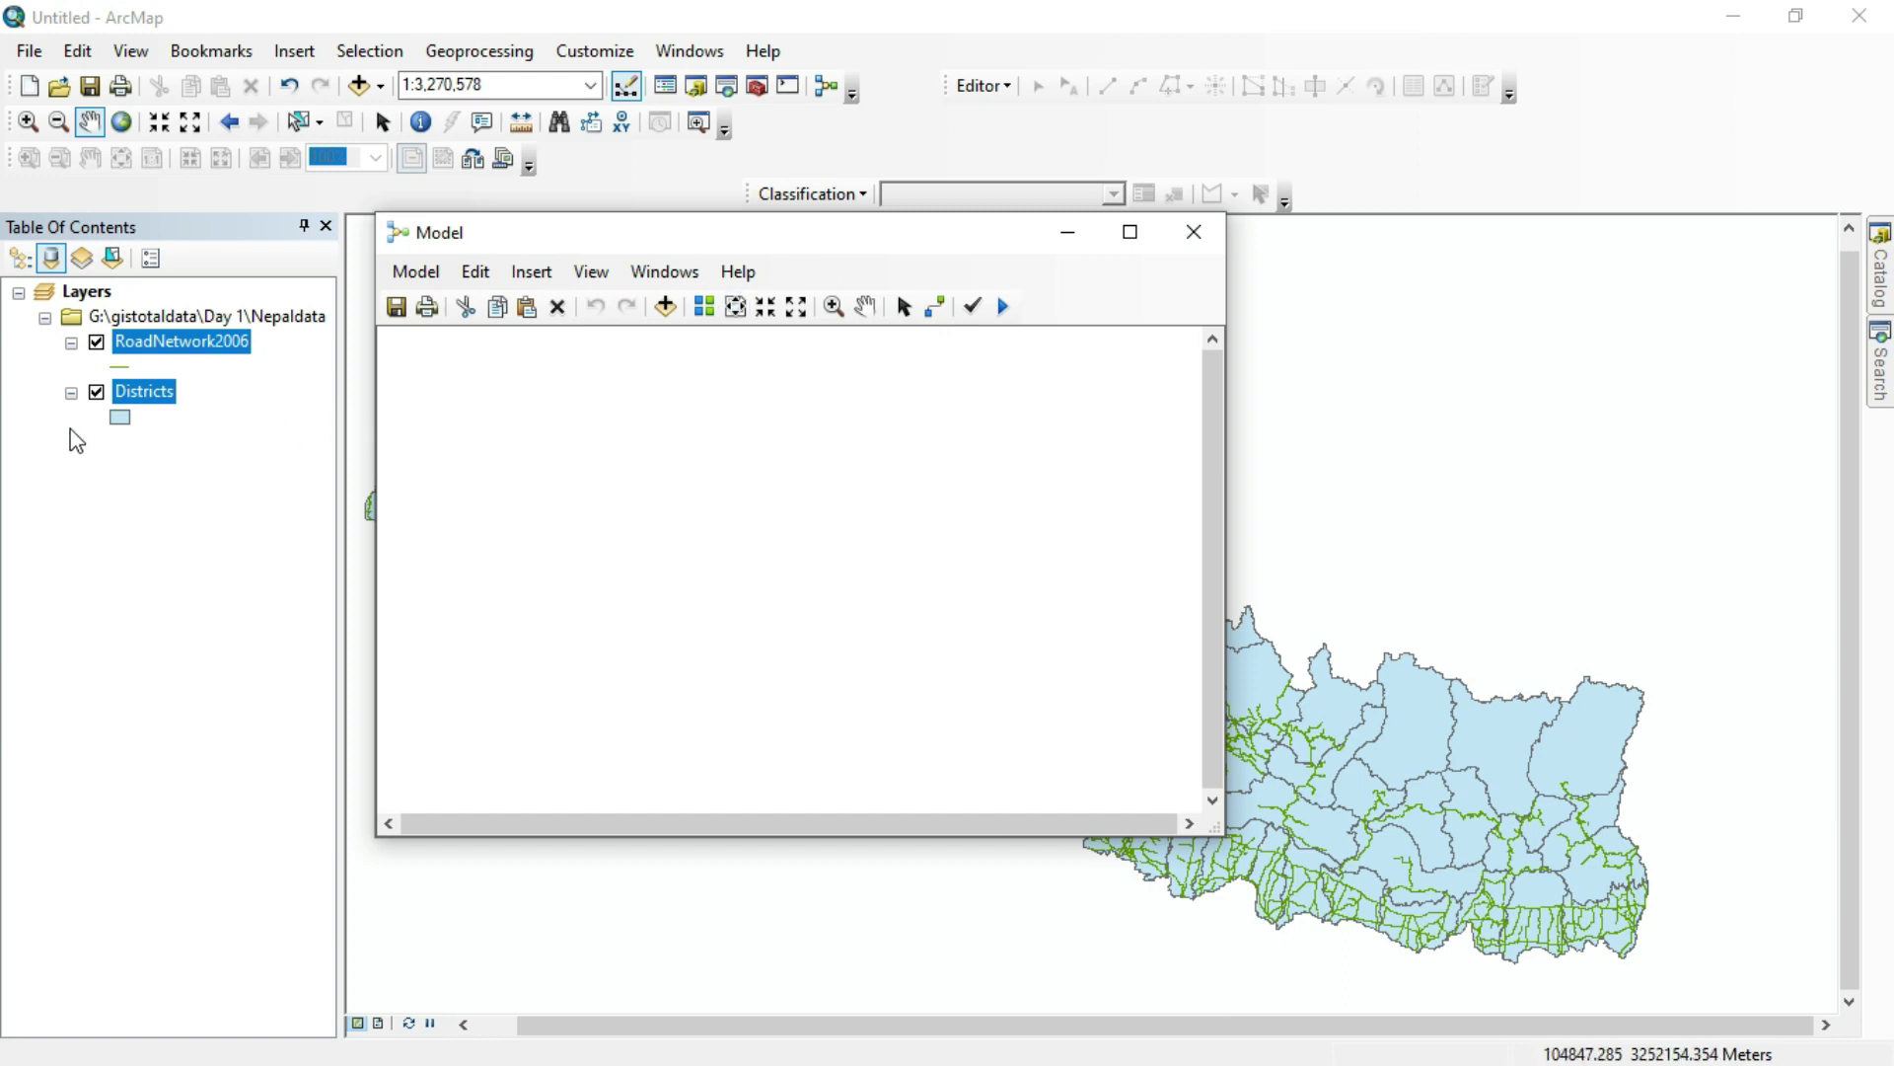
# Step: Drag the Districts and RoadNetwork2006 layers into the model and arrange them
pyautogui.moveTo(145, 410); pyautogui.dragTo(523, 518)
pyautogui.click(549, 705)
pyautogui.moveTo(502, 751); pyautogui.dragTo(504, 706)
pyautogui.moveTo(486, 513); pyautogui.dragTo(709, 772)
pyautogui.moveTo(523, 636); pyautogui.dragTo(551, 420)
pyautogui.moveTo(702, 762); pyautogui.dragTo(463, 718)
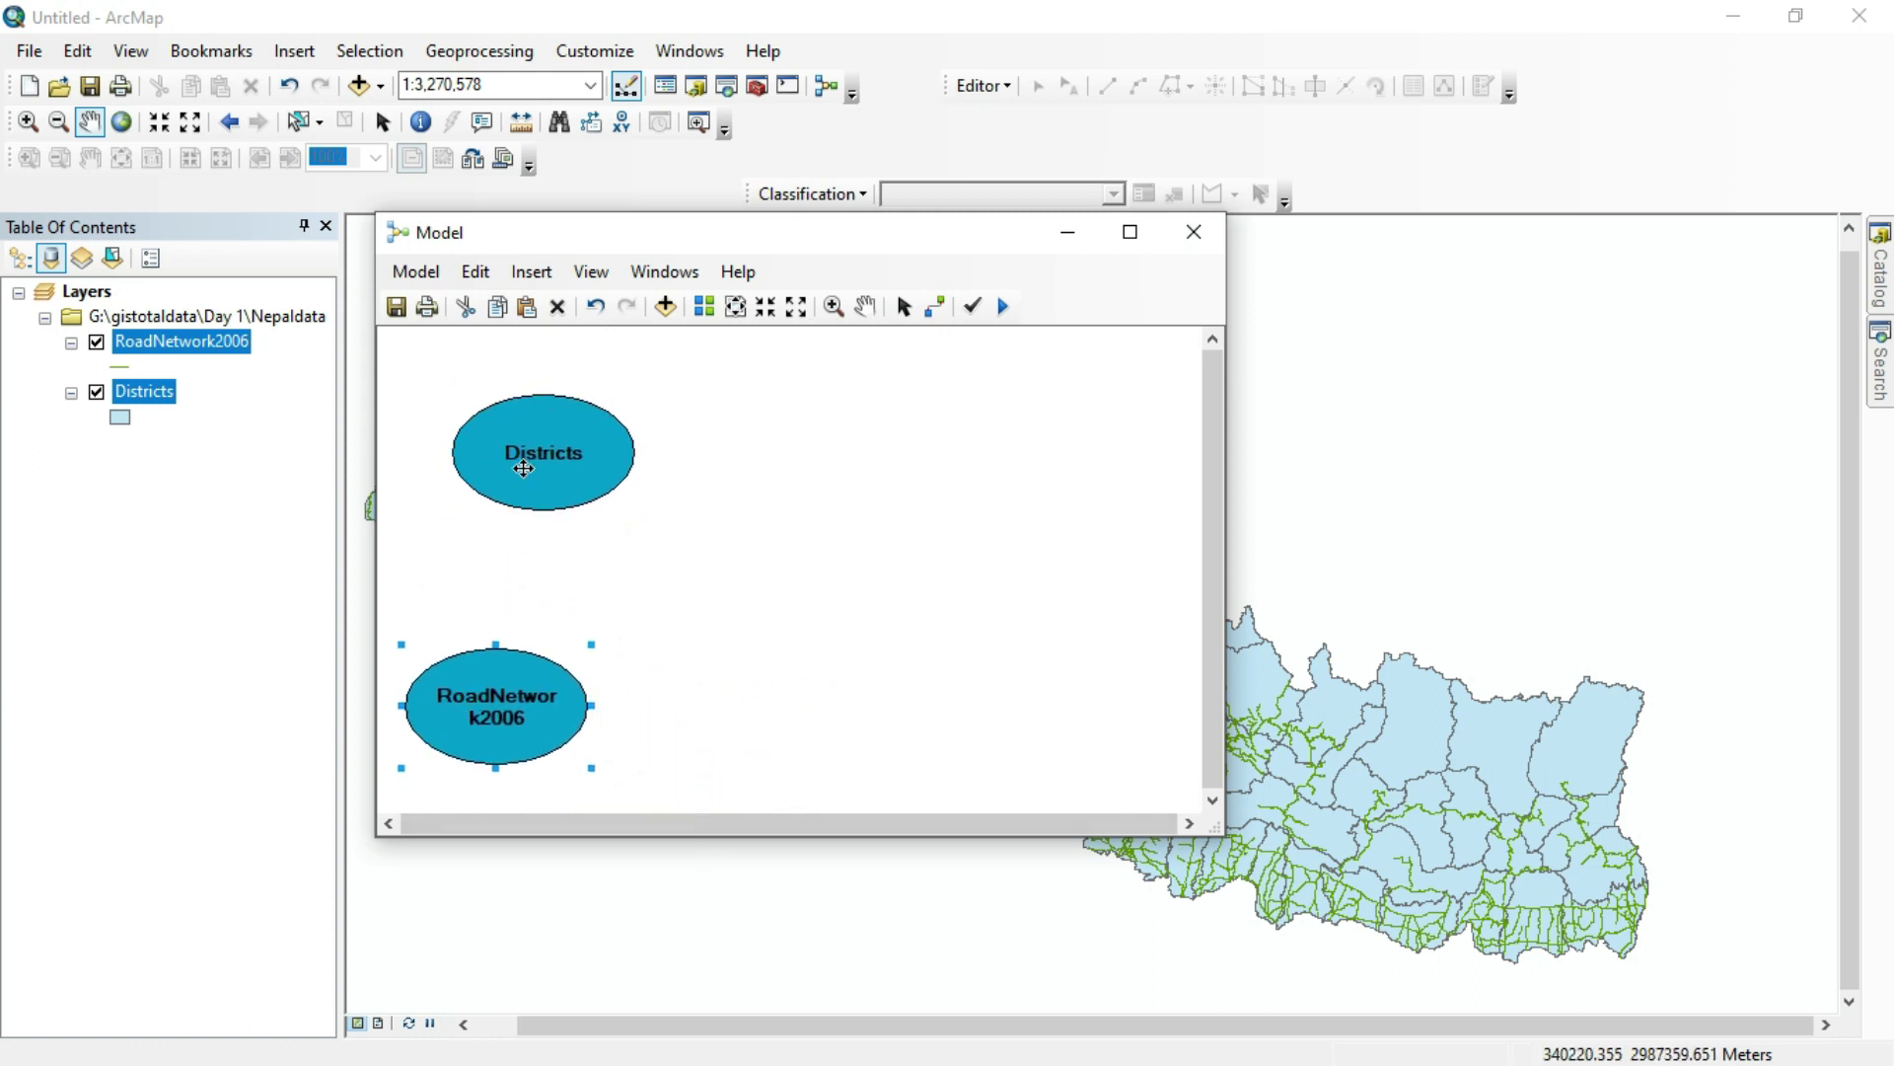
pyautogui.moveTo(522, 469); pyautogui.dragTo(494, 467)
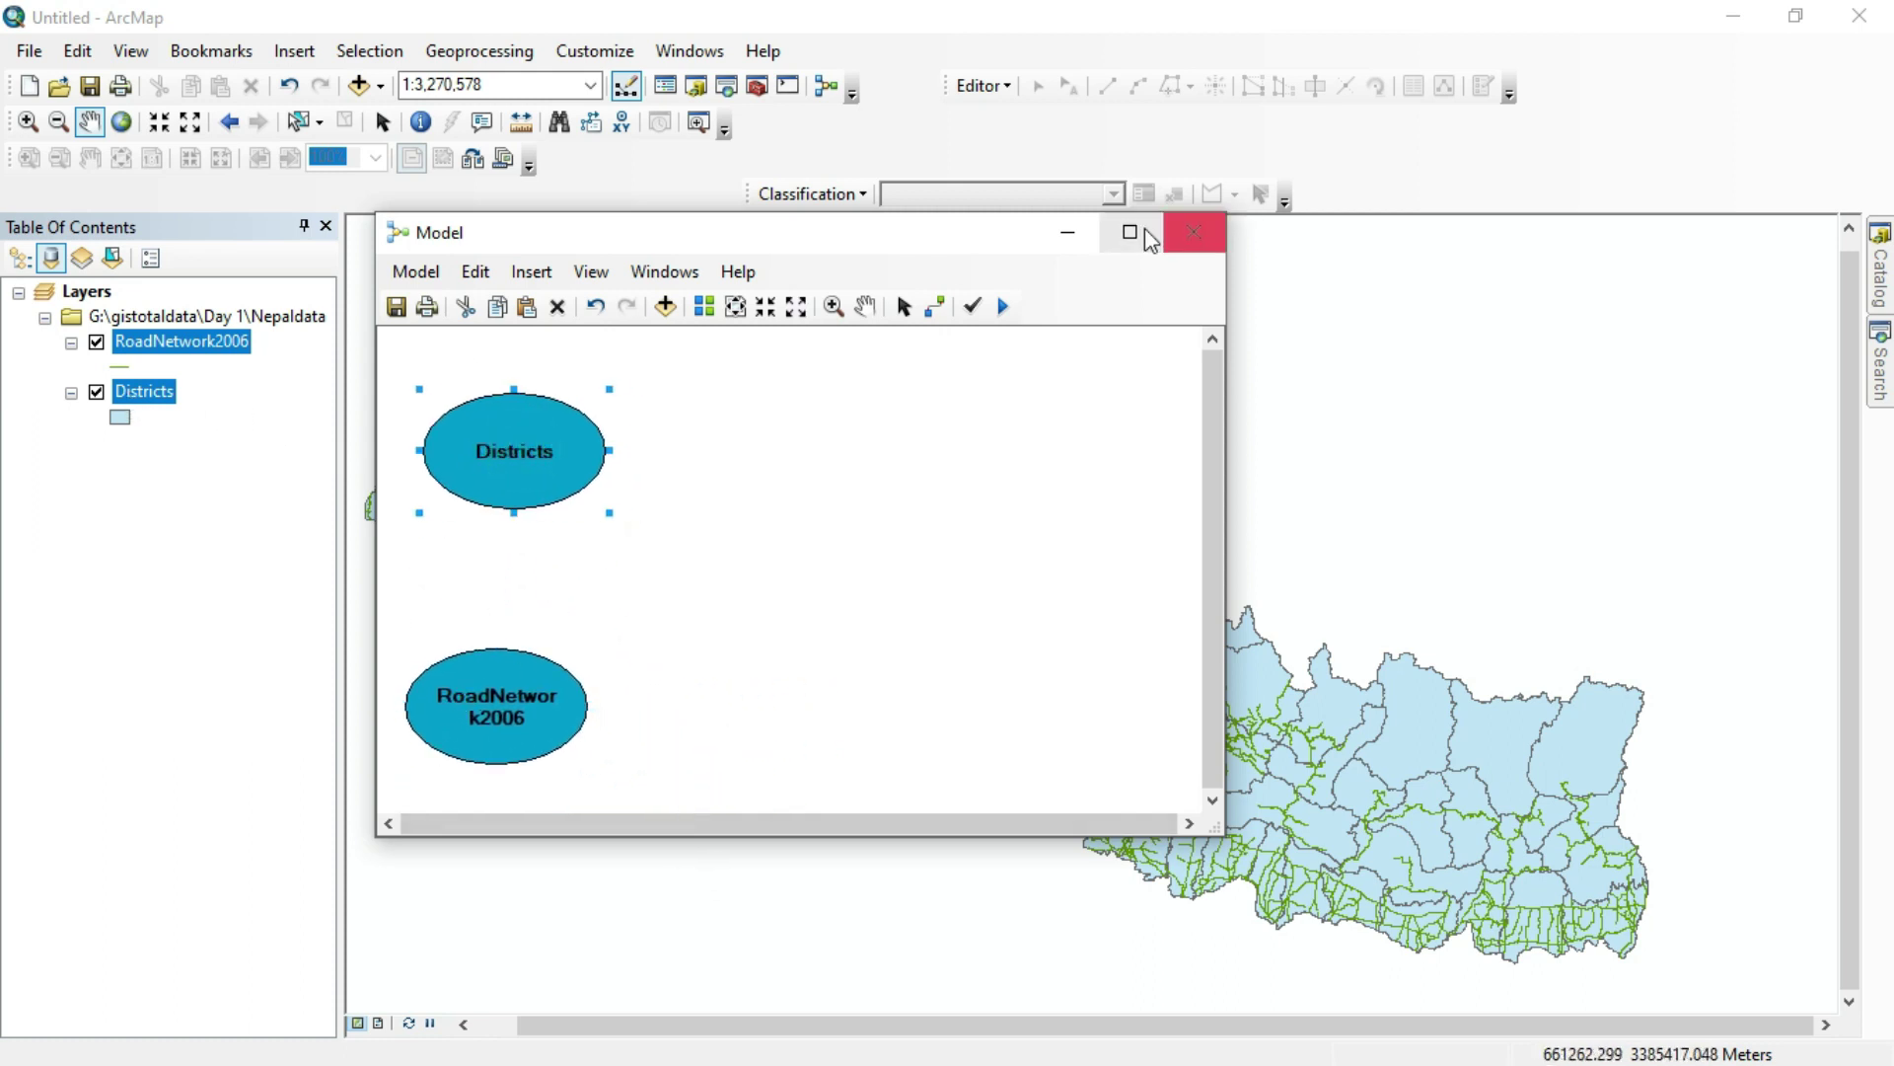
pyautogui.click(1068, 232)
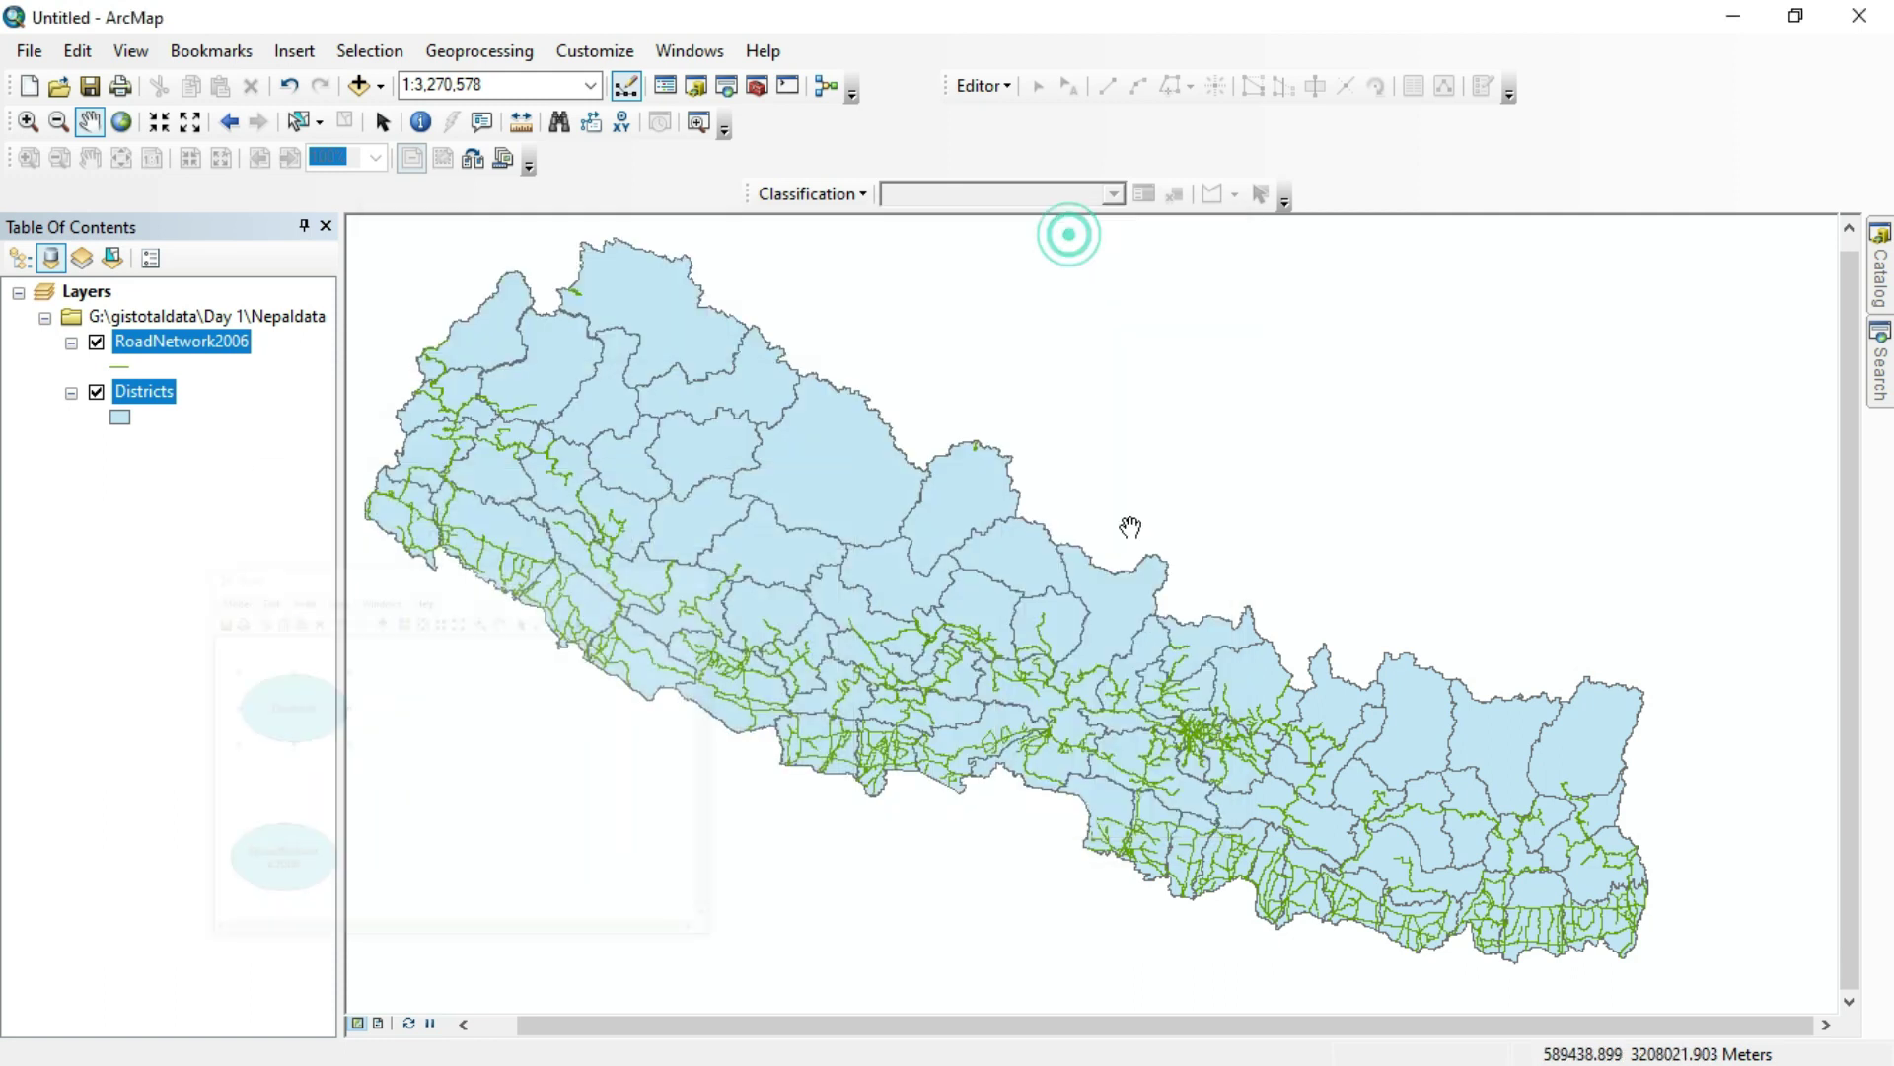
pyautogui.click(96, 344)
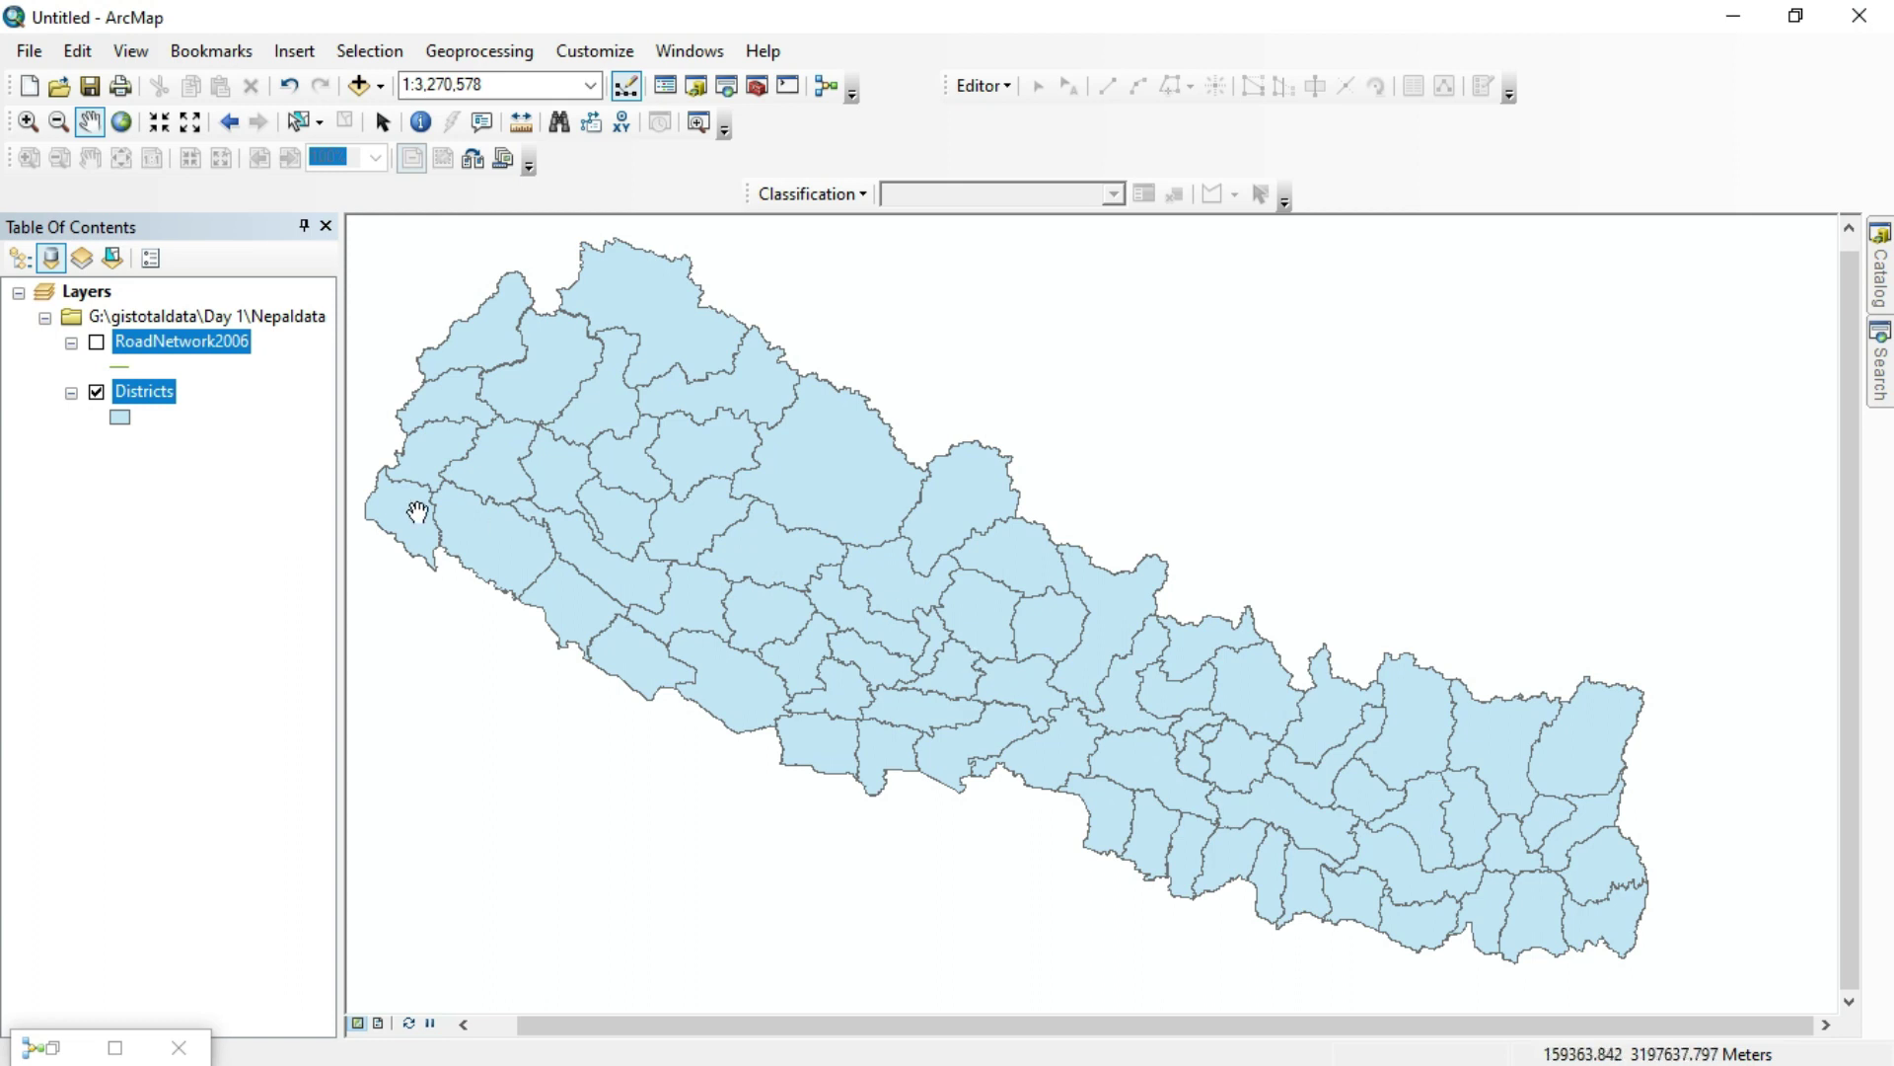
pyautogui.click(96, 343)
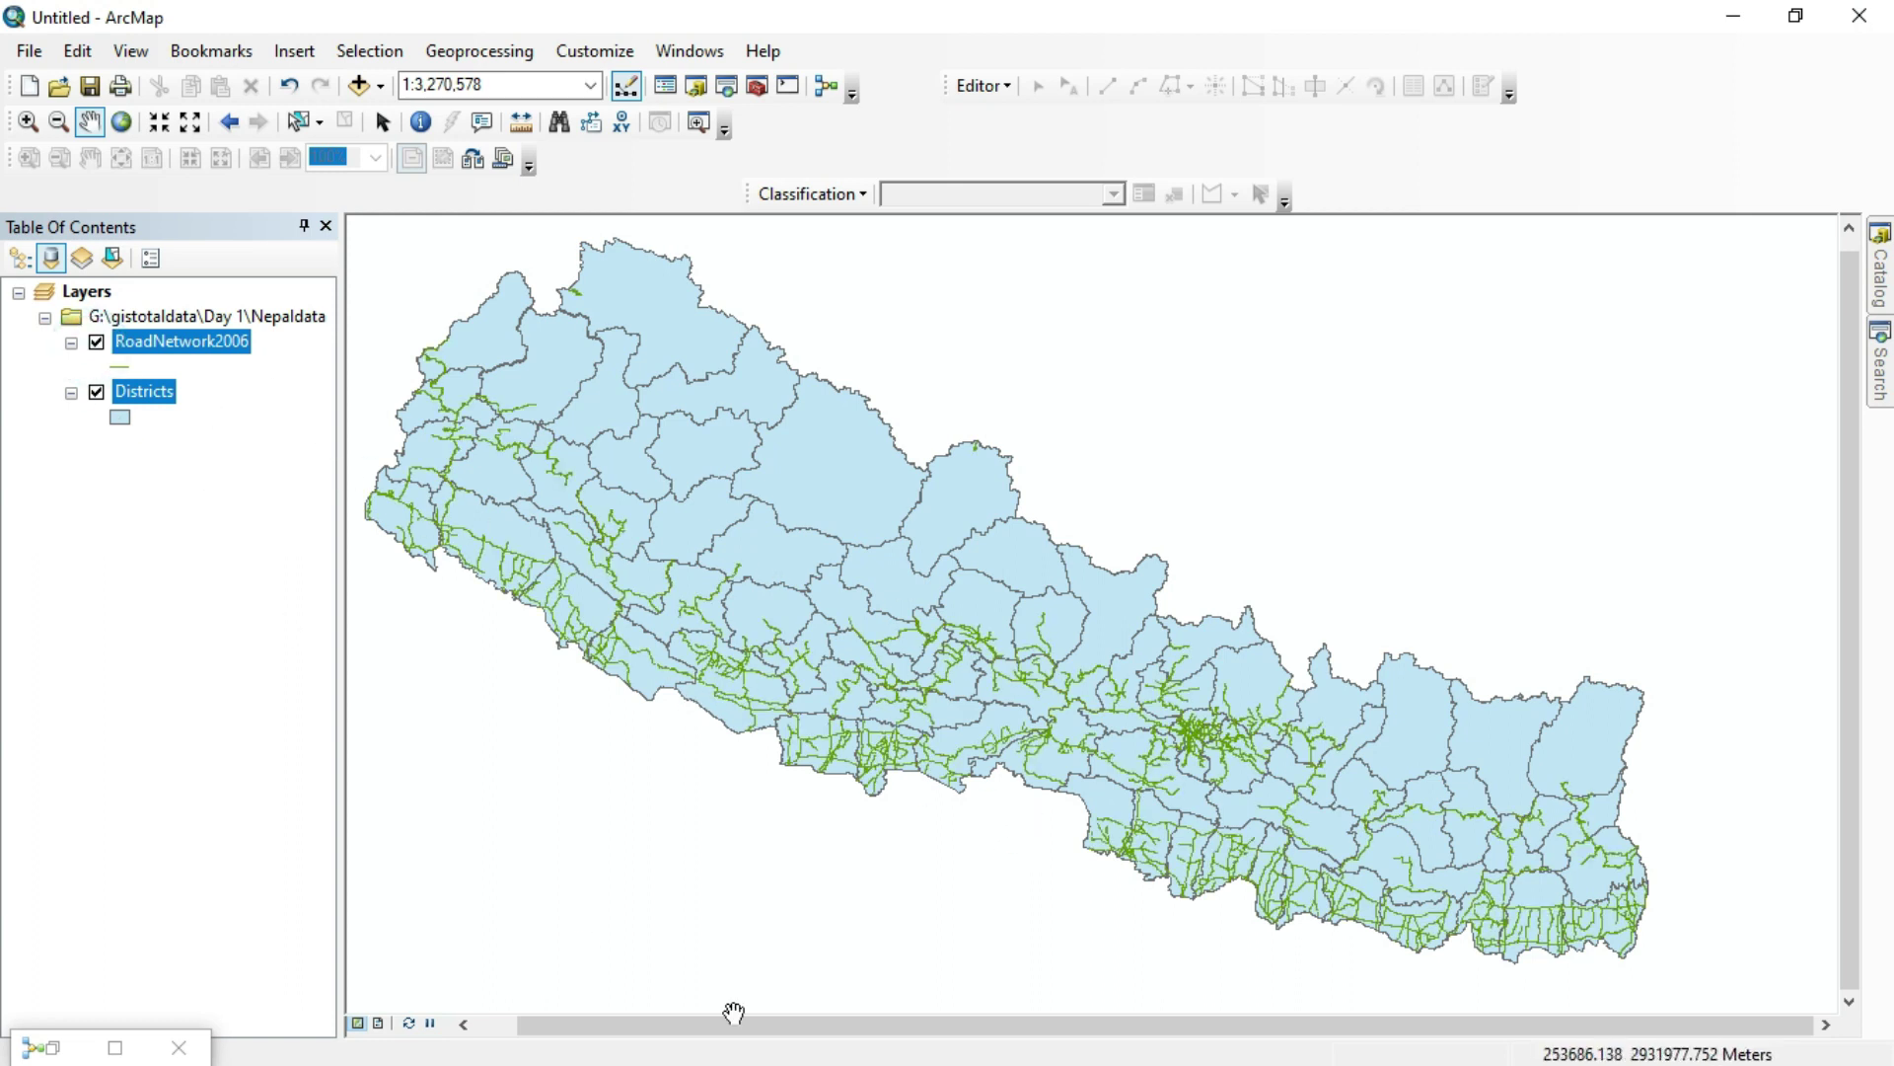
pyautogui.click(51, 1047)
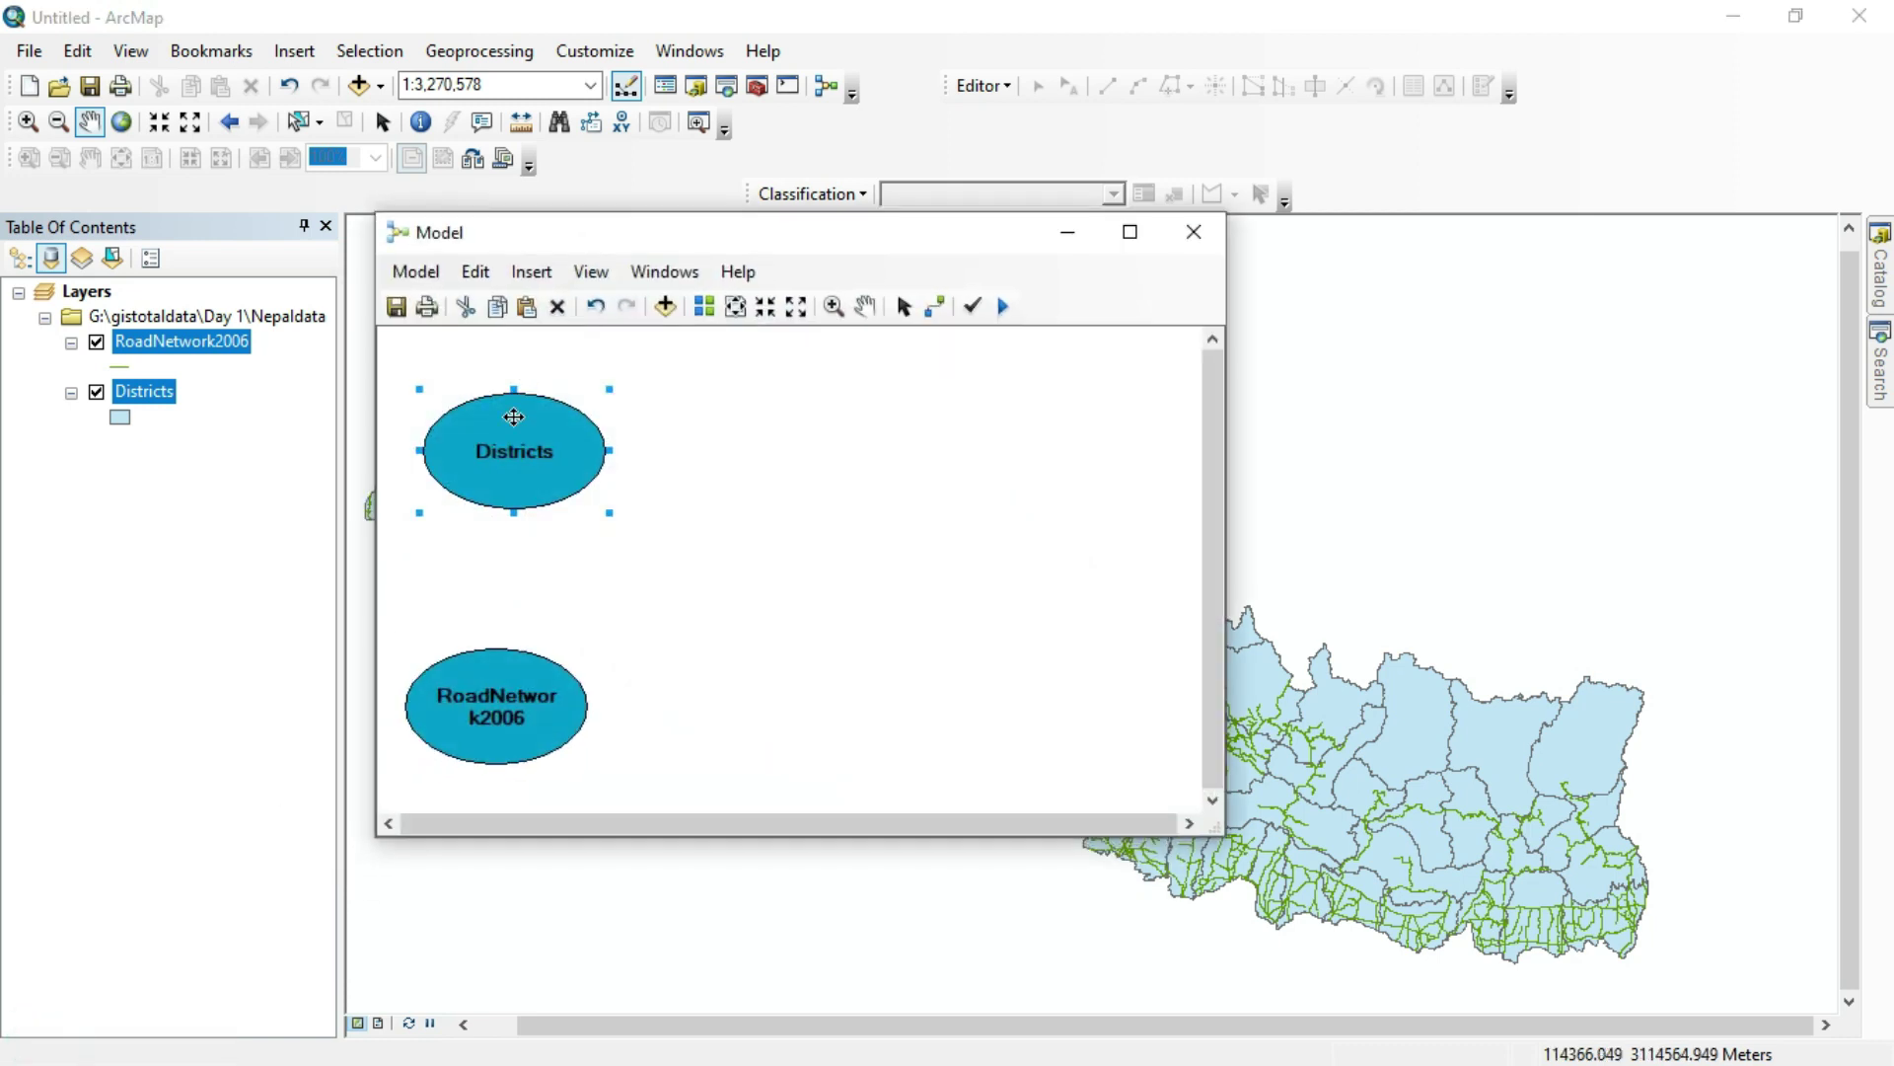
# Step: Search for 'select' and reveal the Select (Analysis) tool in the Extract toolset
pyautogui.click(1878, 375)
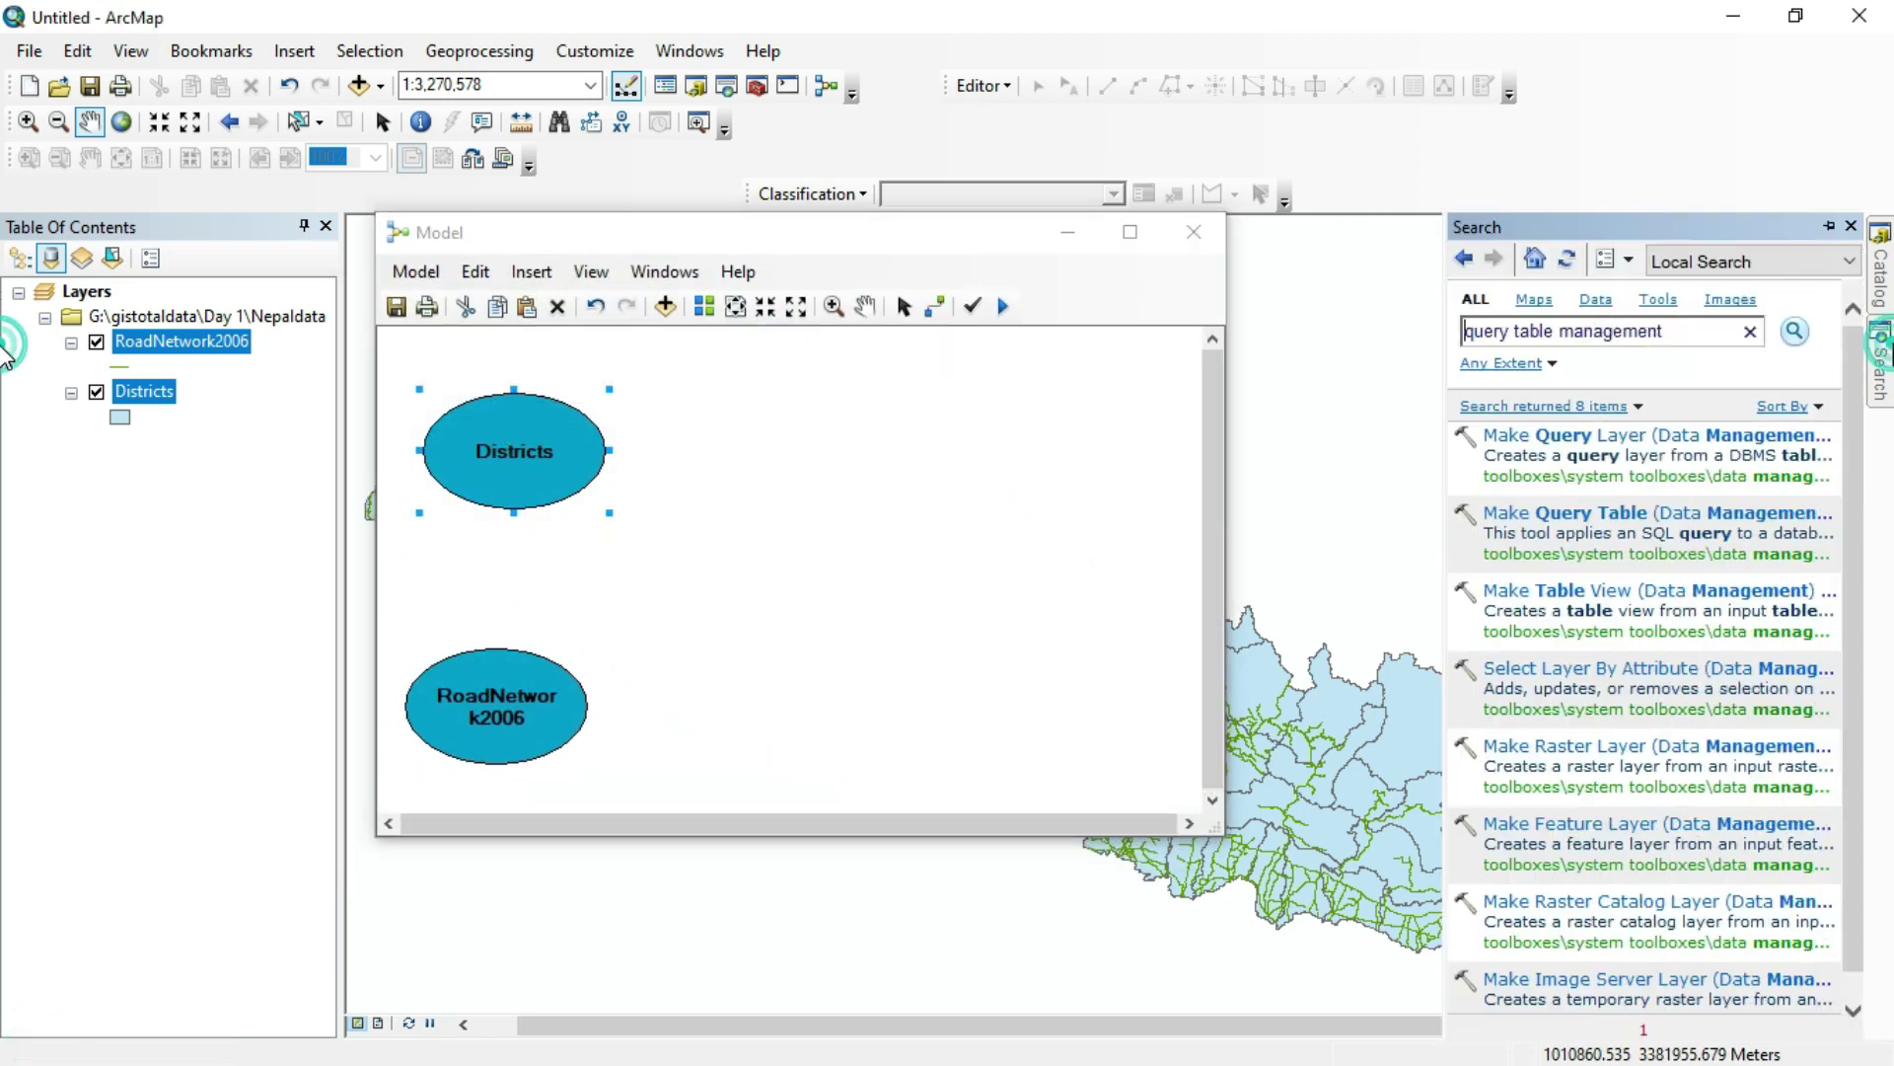
pyautogui.click(1747, 331)
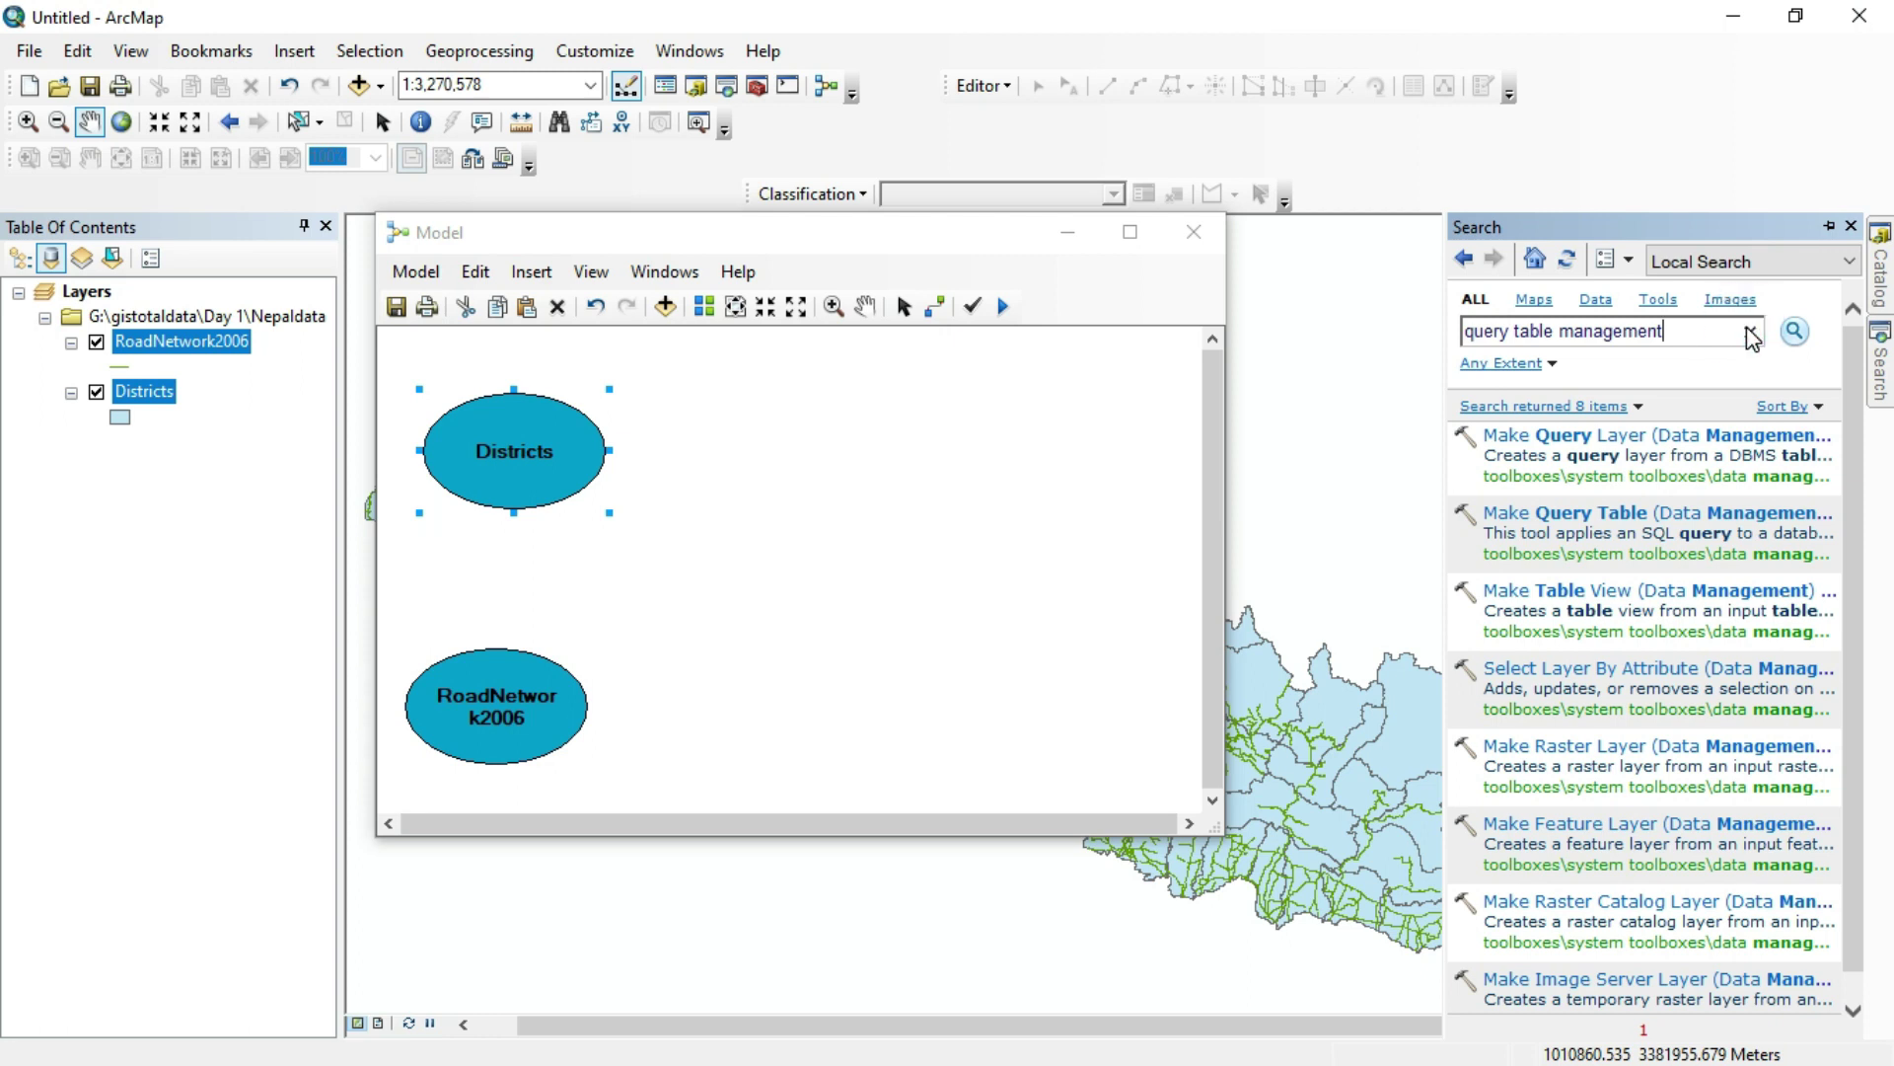
pyautogui.press('BackSpace')
pyautogui.click(1698, 327)
pyautogui.press('BackSpace')
pyautogui.press('BackSpace')
pyautogui.press('BackSpace')
pyautogui.press('BackSpace')
pyautogui.press('BackSpace')
pyautogui.press('BackSpace')
pyautogui.press('BackSpace')
pyautogui.press('BackSpace')
pyautogui.press('BackSpace')
pyautogui.press('BackSpace')
pyautogui.press('BackSpace')
pyautogui.press('BackSpace')
pyautogui.press('BackSpace')
pyautogui.press('BackSpace')
pyautogui.press('BackSpace')
pyautogui.press('BackSpace')
pyautogui.press('BackSpace')
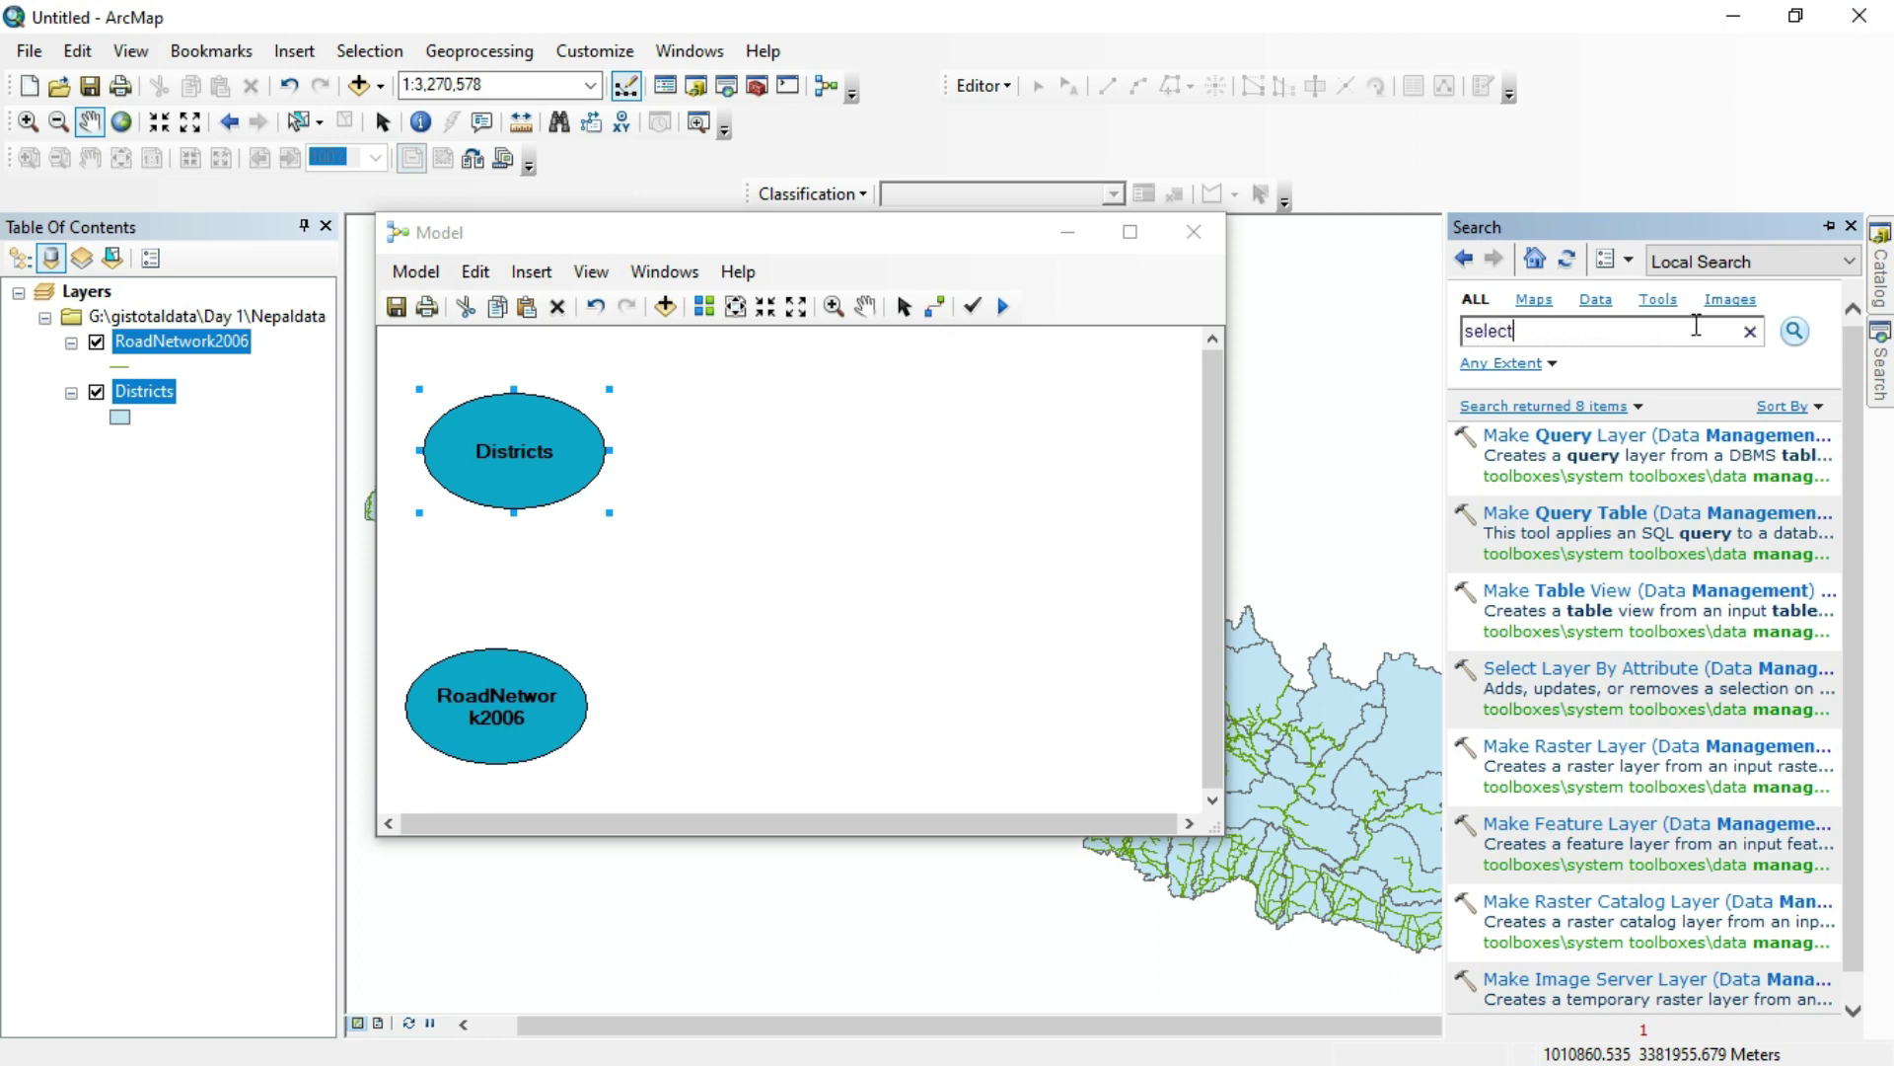
pyautogui.click(1795, 330)
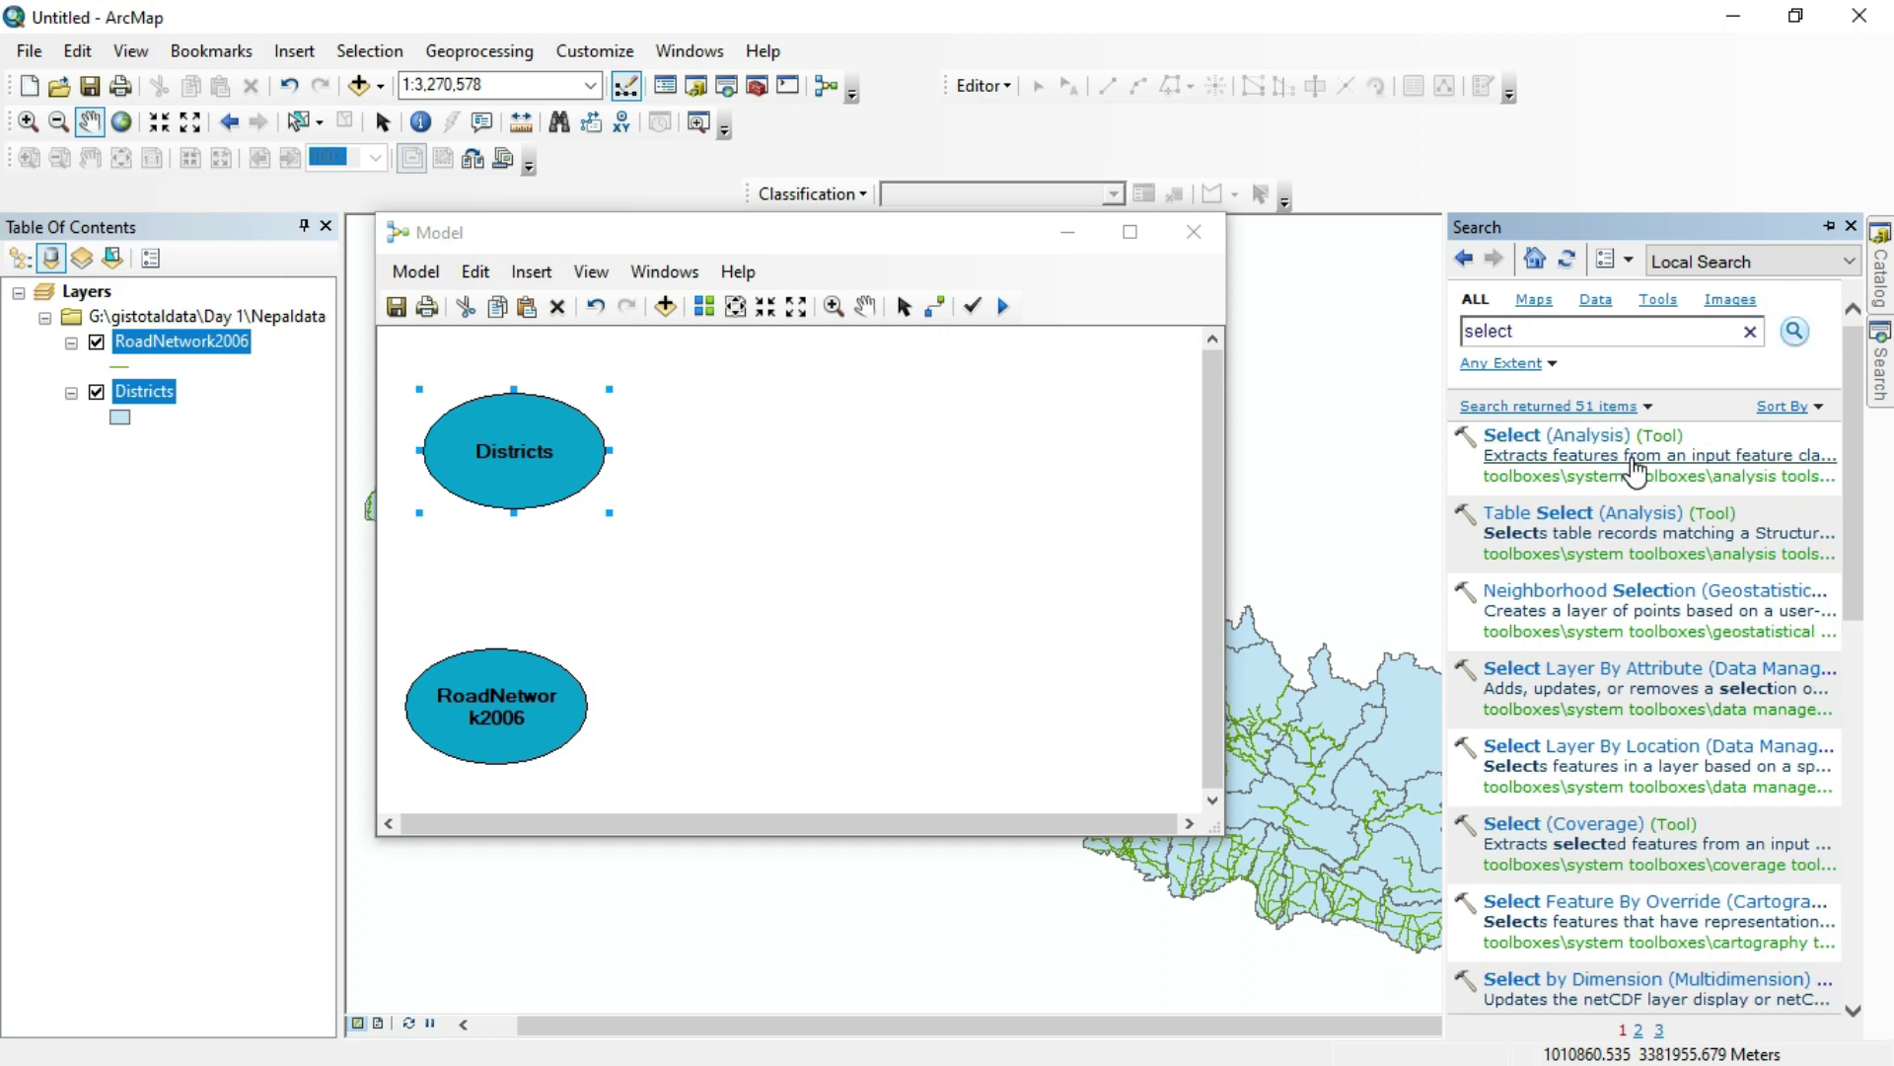
pyautogui.click(1636, 479)
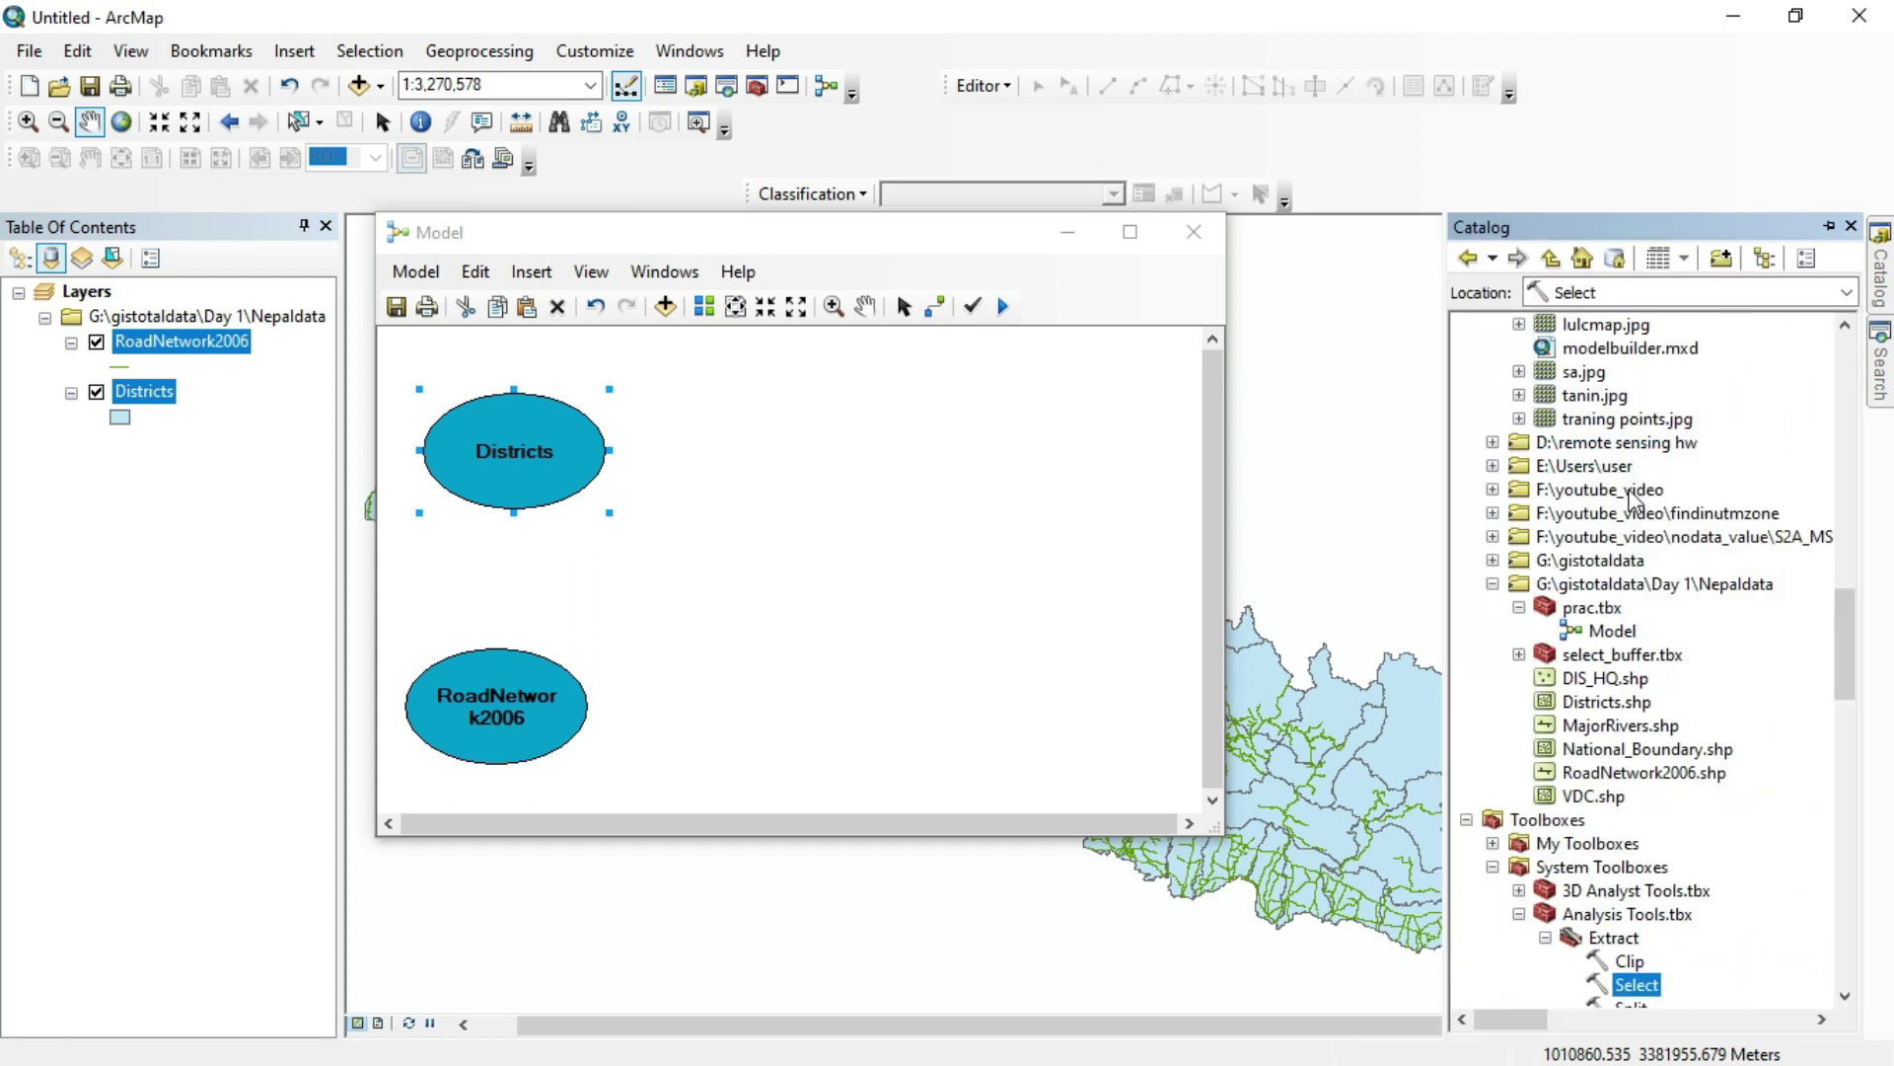
pyautogui.scroll(-3, 1598, 829)
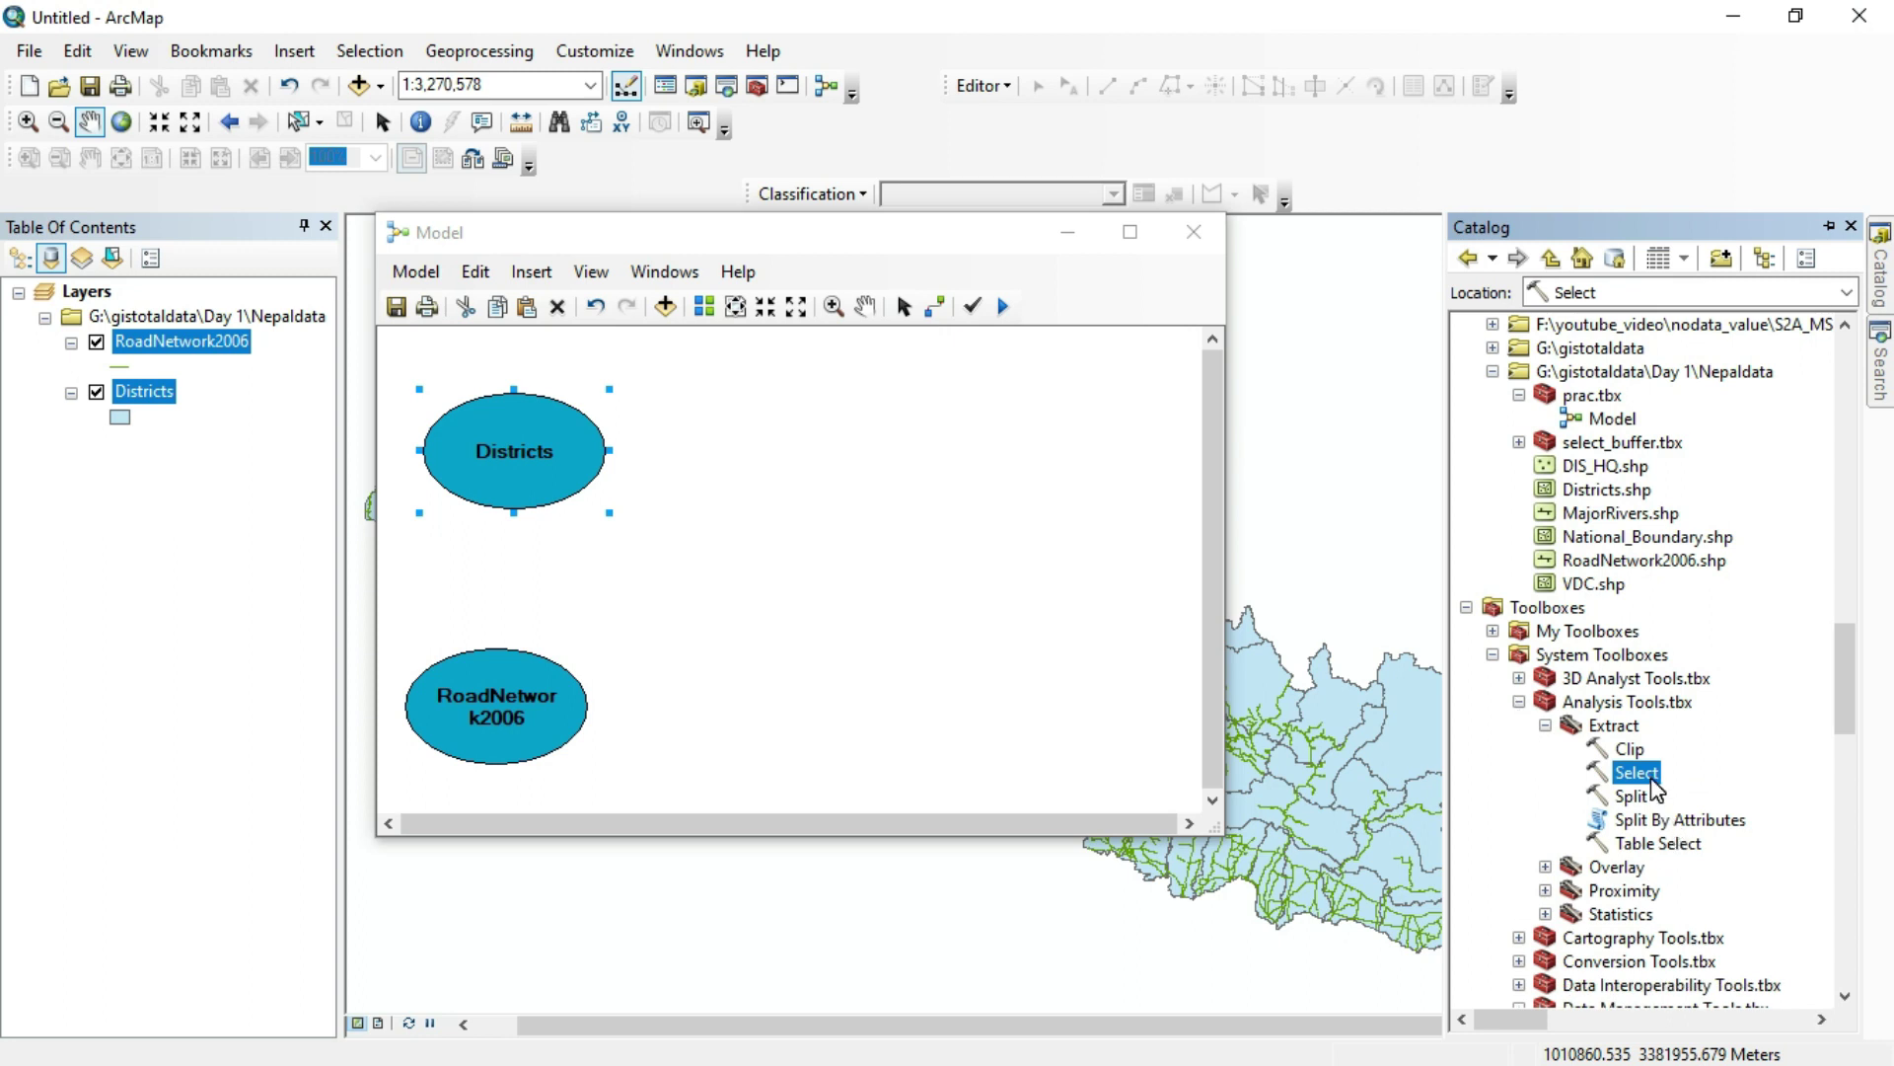
# Step: Add the Select tool to the model with Districts connected as its input features
pyautogui.moveTo(1653, 784); pyautogui.dragTo(764, 481)
pyautogui.click(936, 307)
pyautogui.click(596, 457)
pyautogui.click(718, 449)
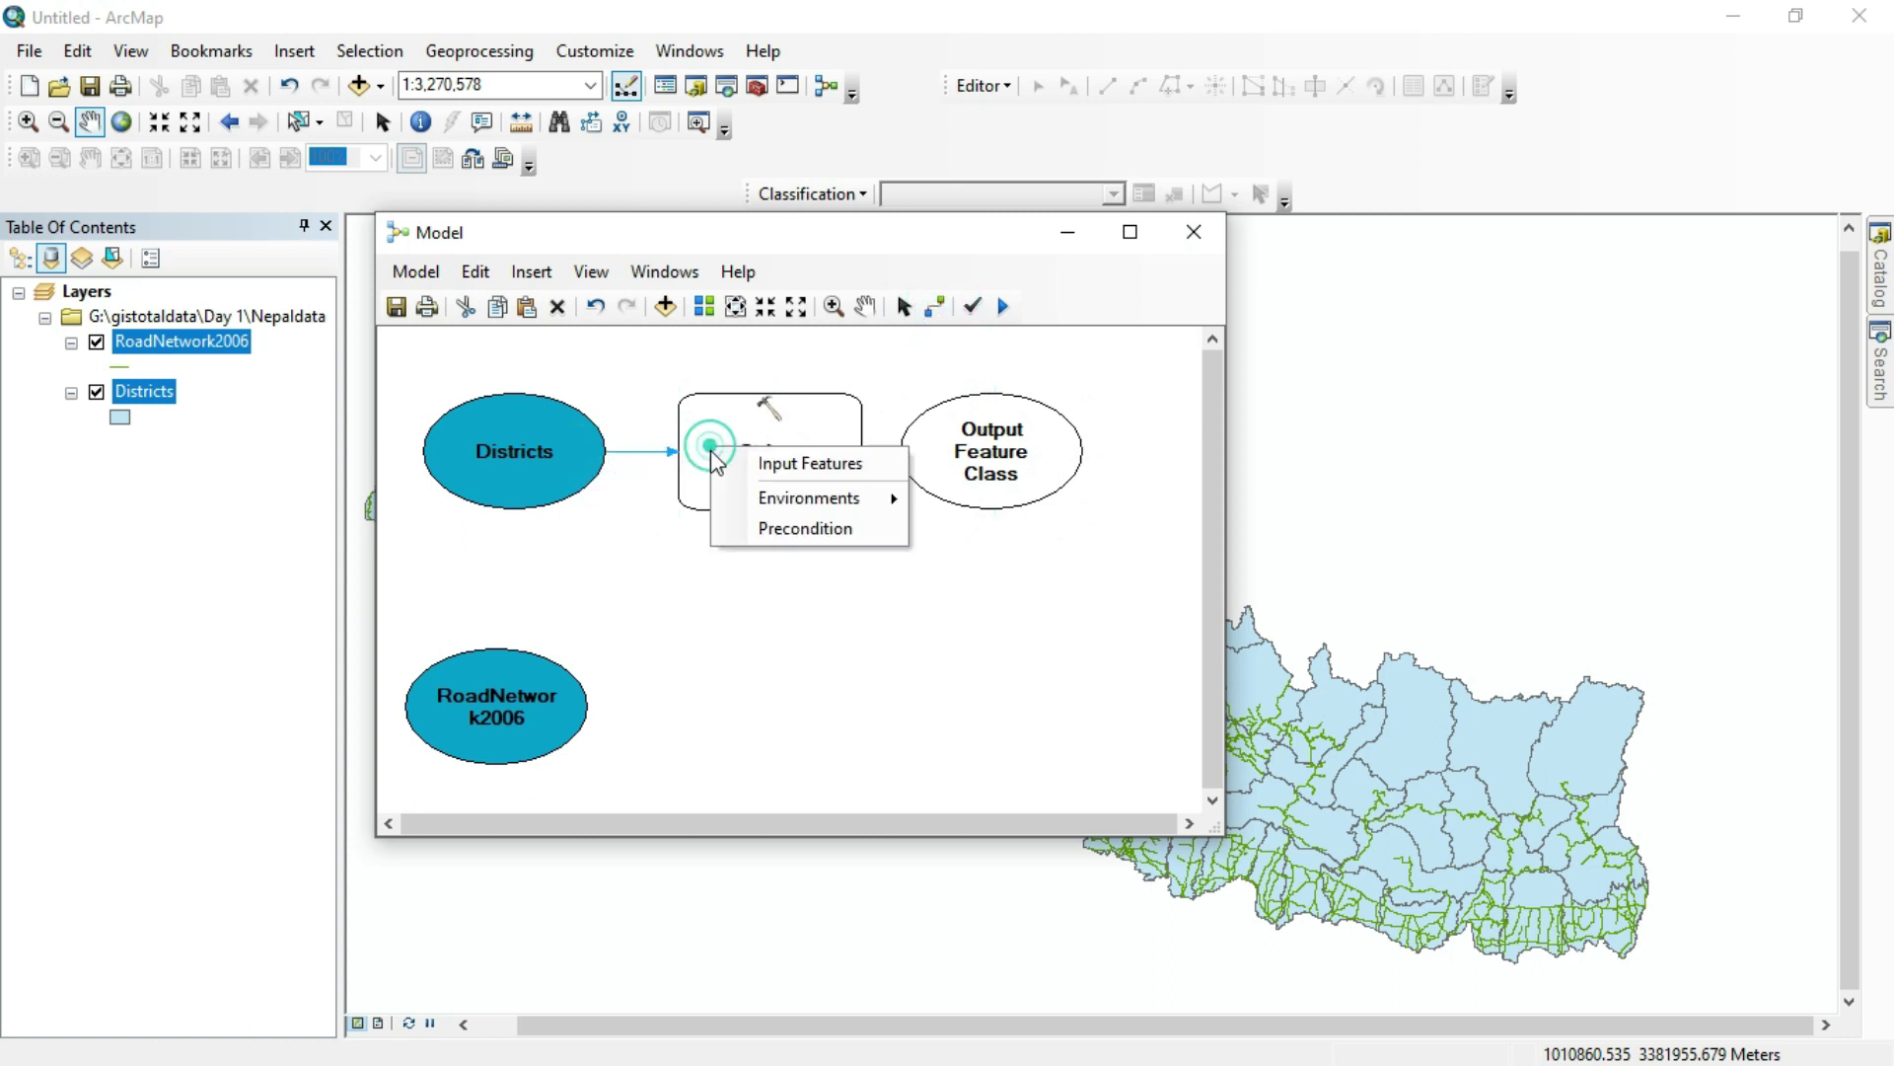
pyautogui.click(795, 467)
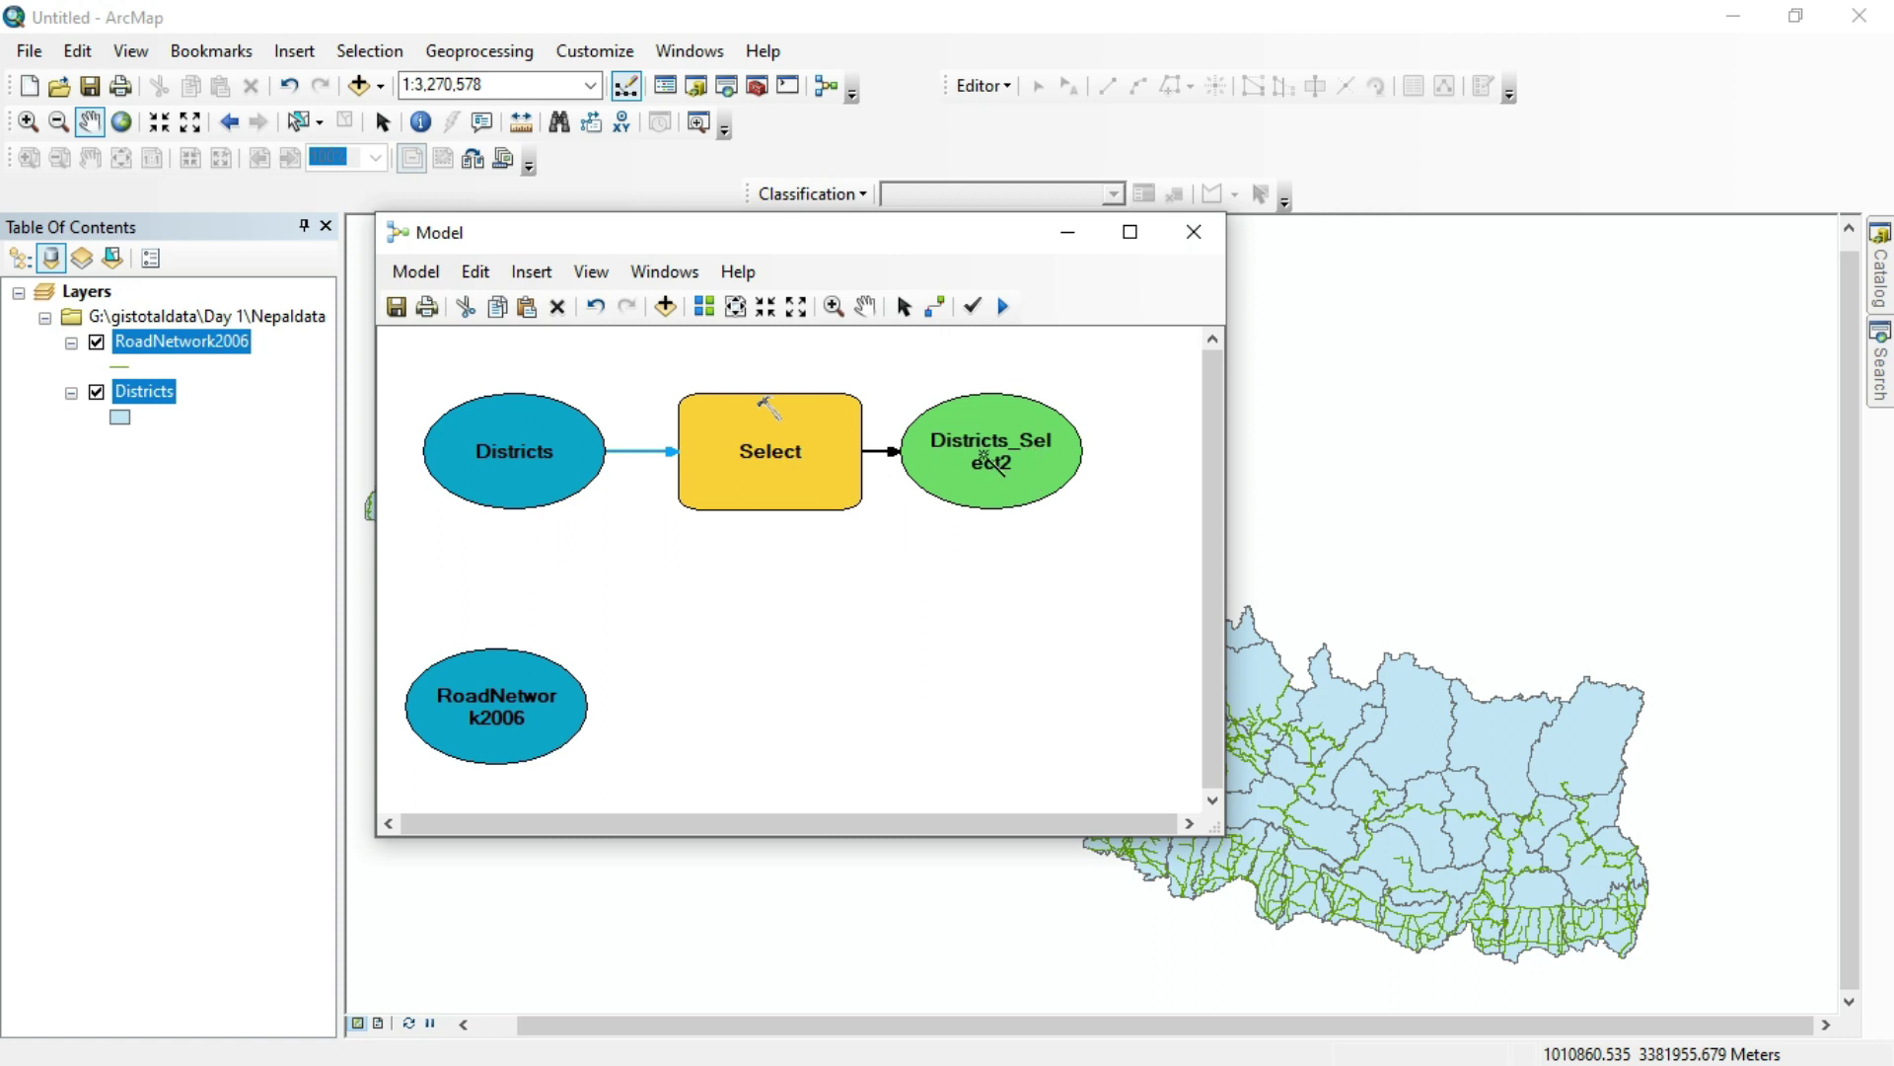
pyautogui.doubleClick(797, 447)
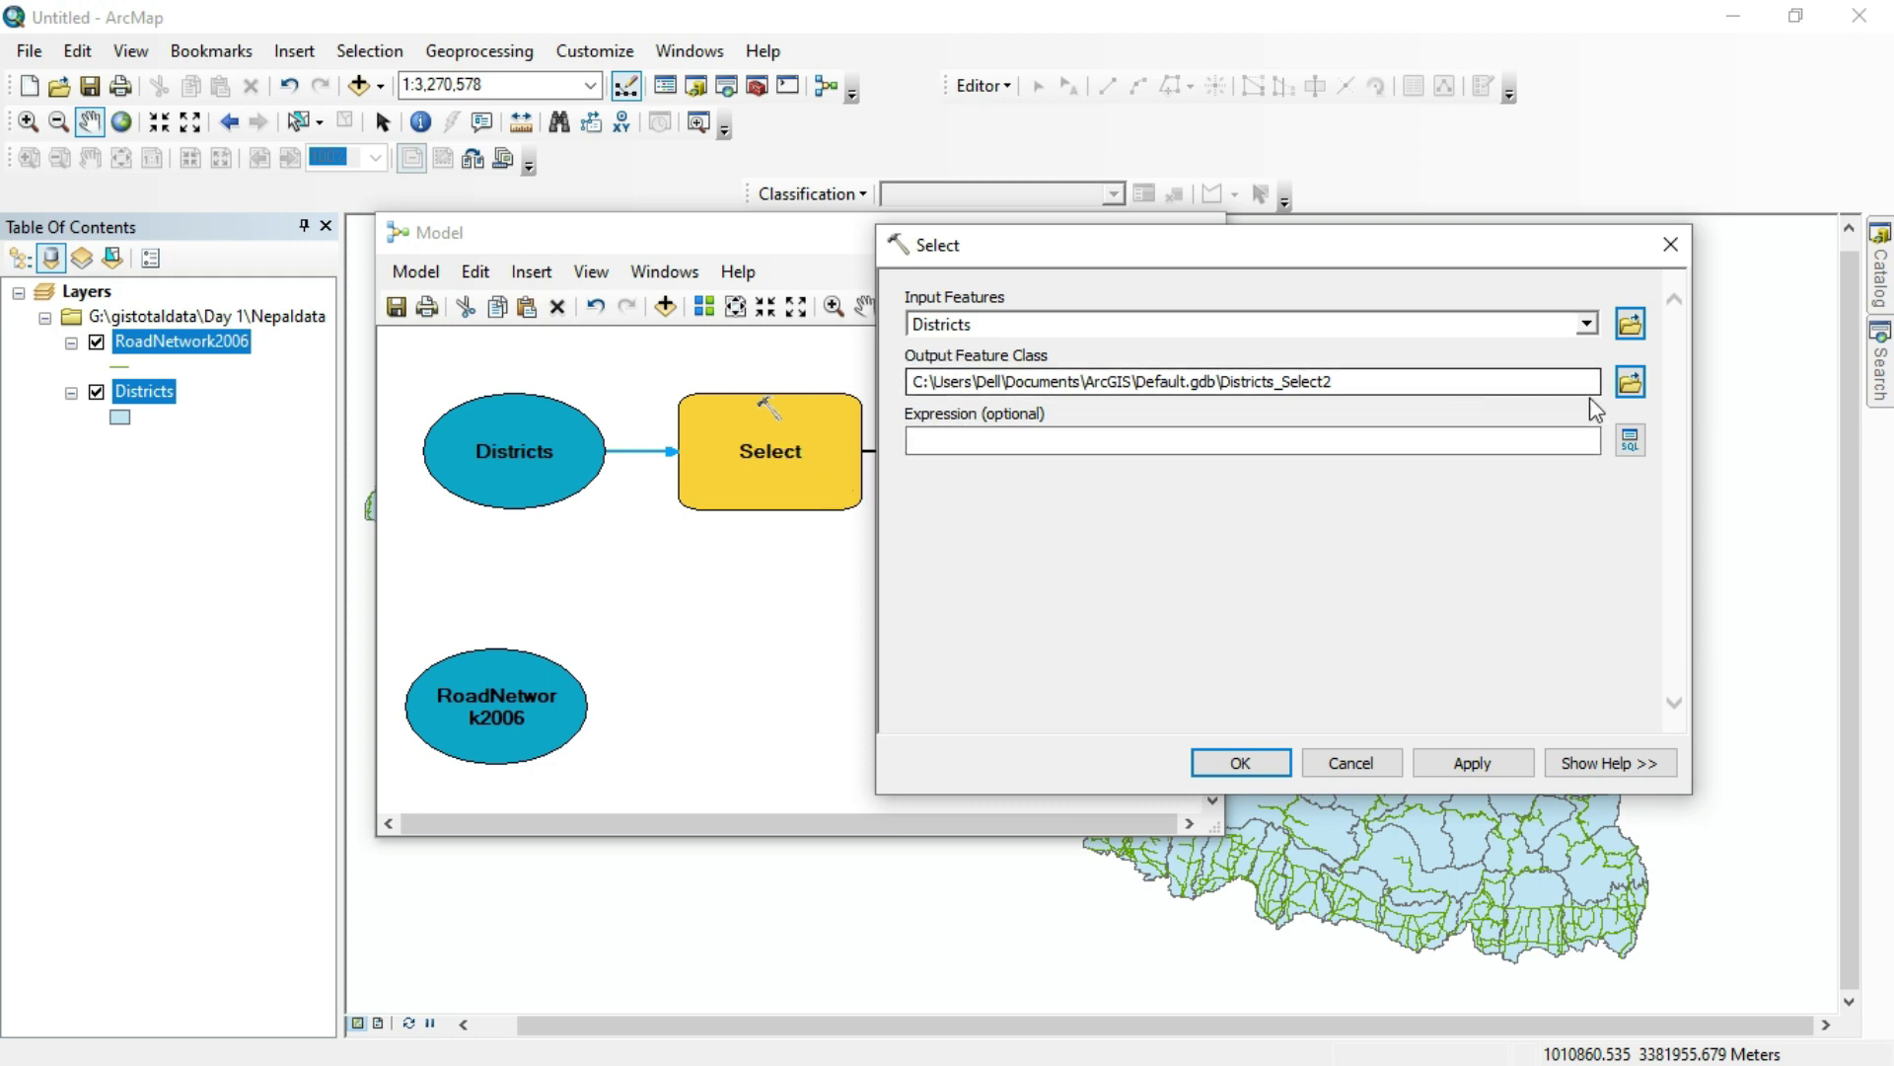
# Step: Save the Select output as select_district in New Personal Geodatabase.mdb
pyautogui.click(1630, 381)
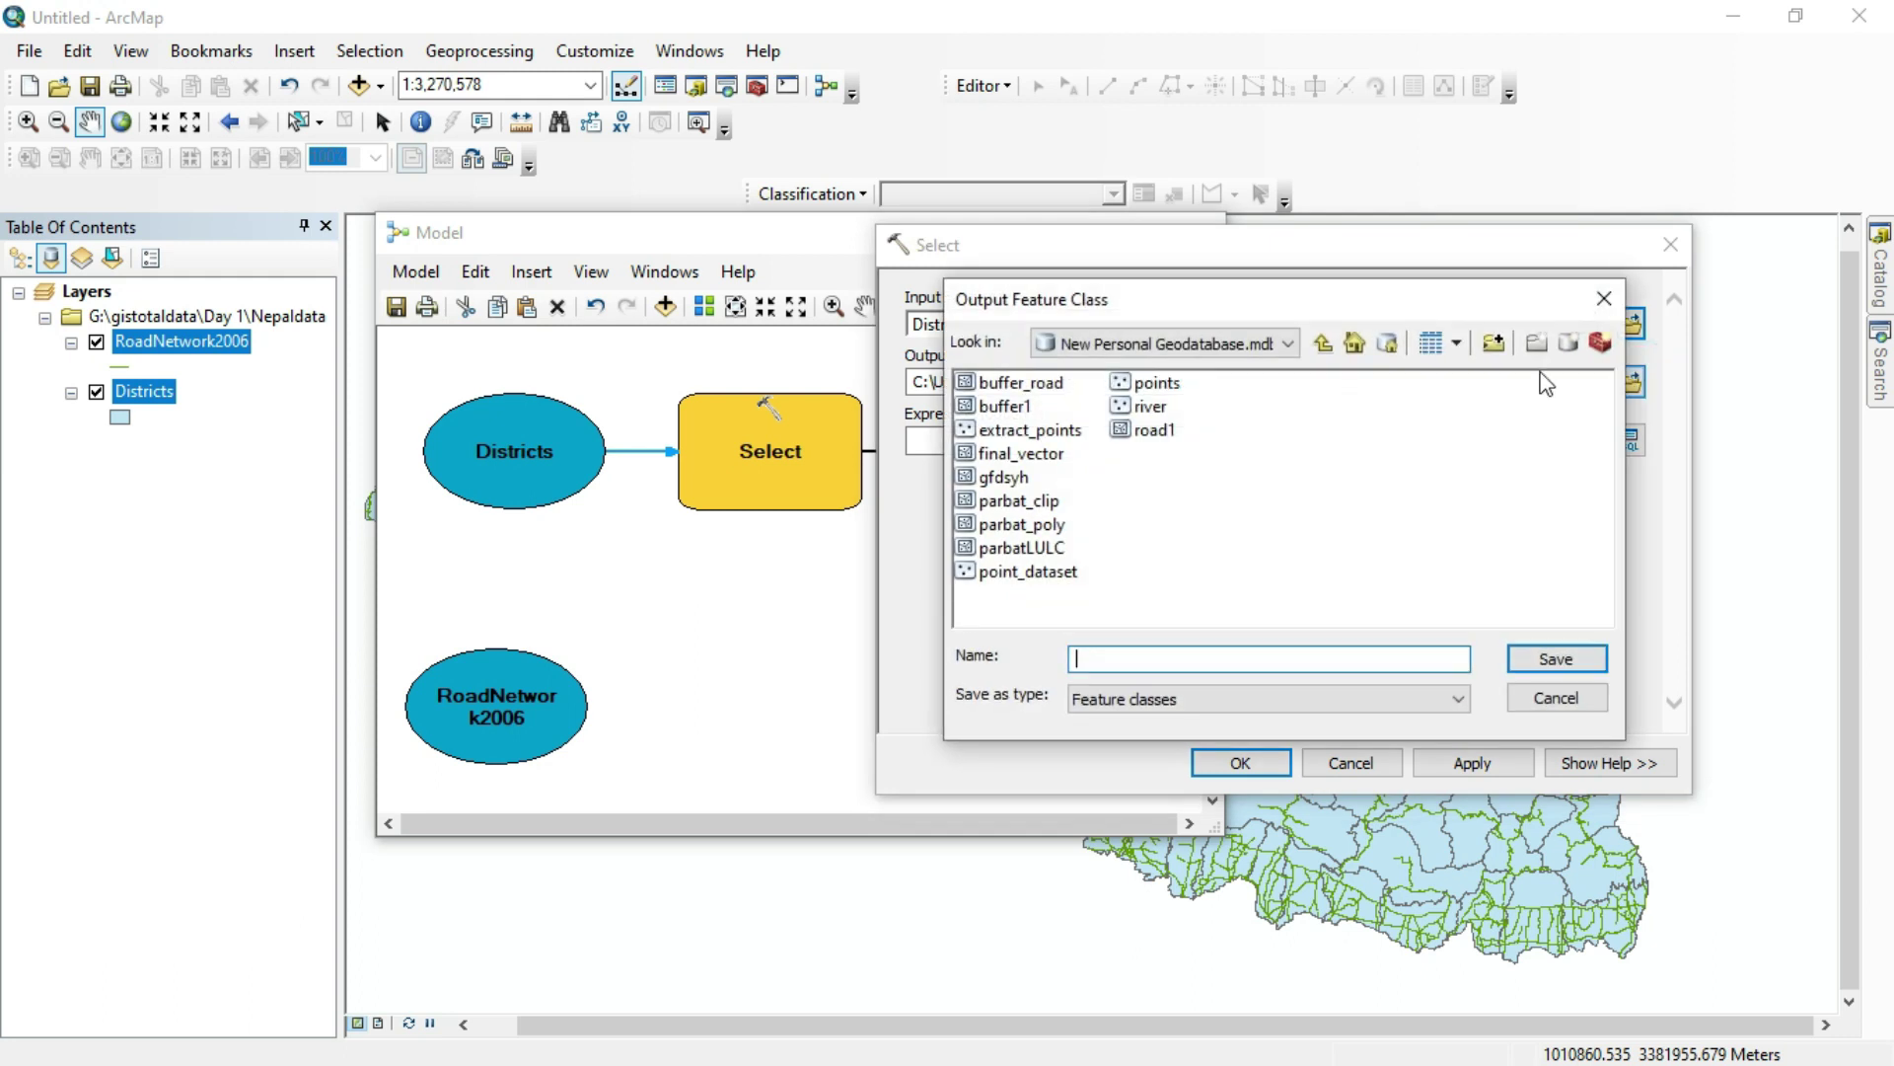
pyautogui.click(1116, 656)
pyautogui.click(1527, 661)
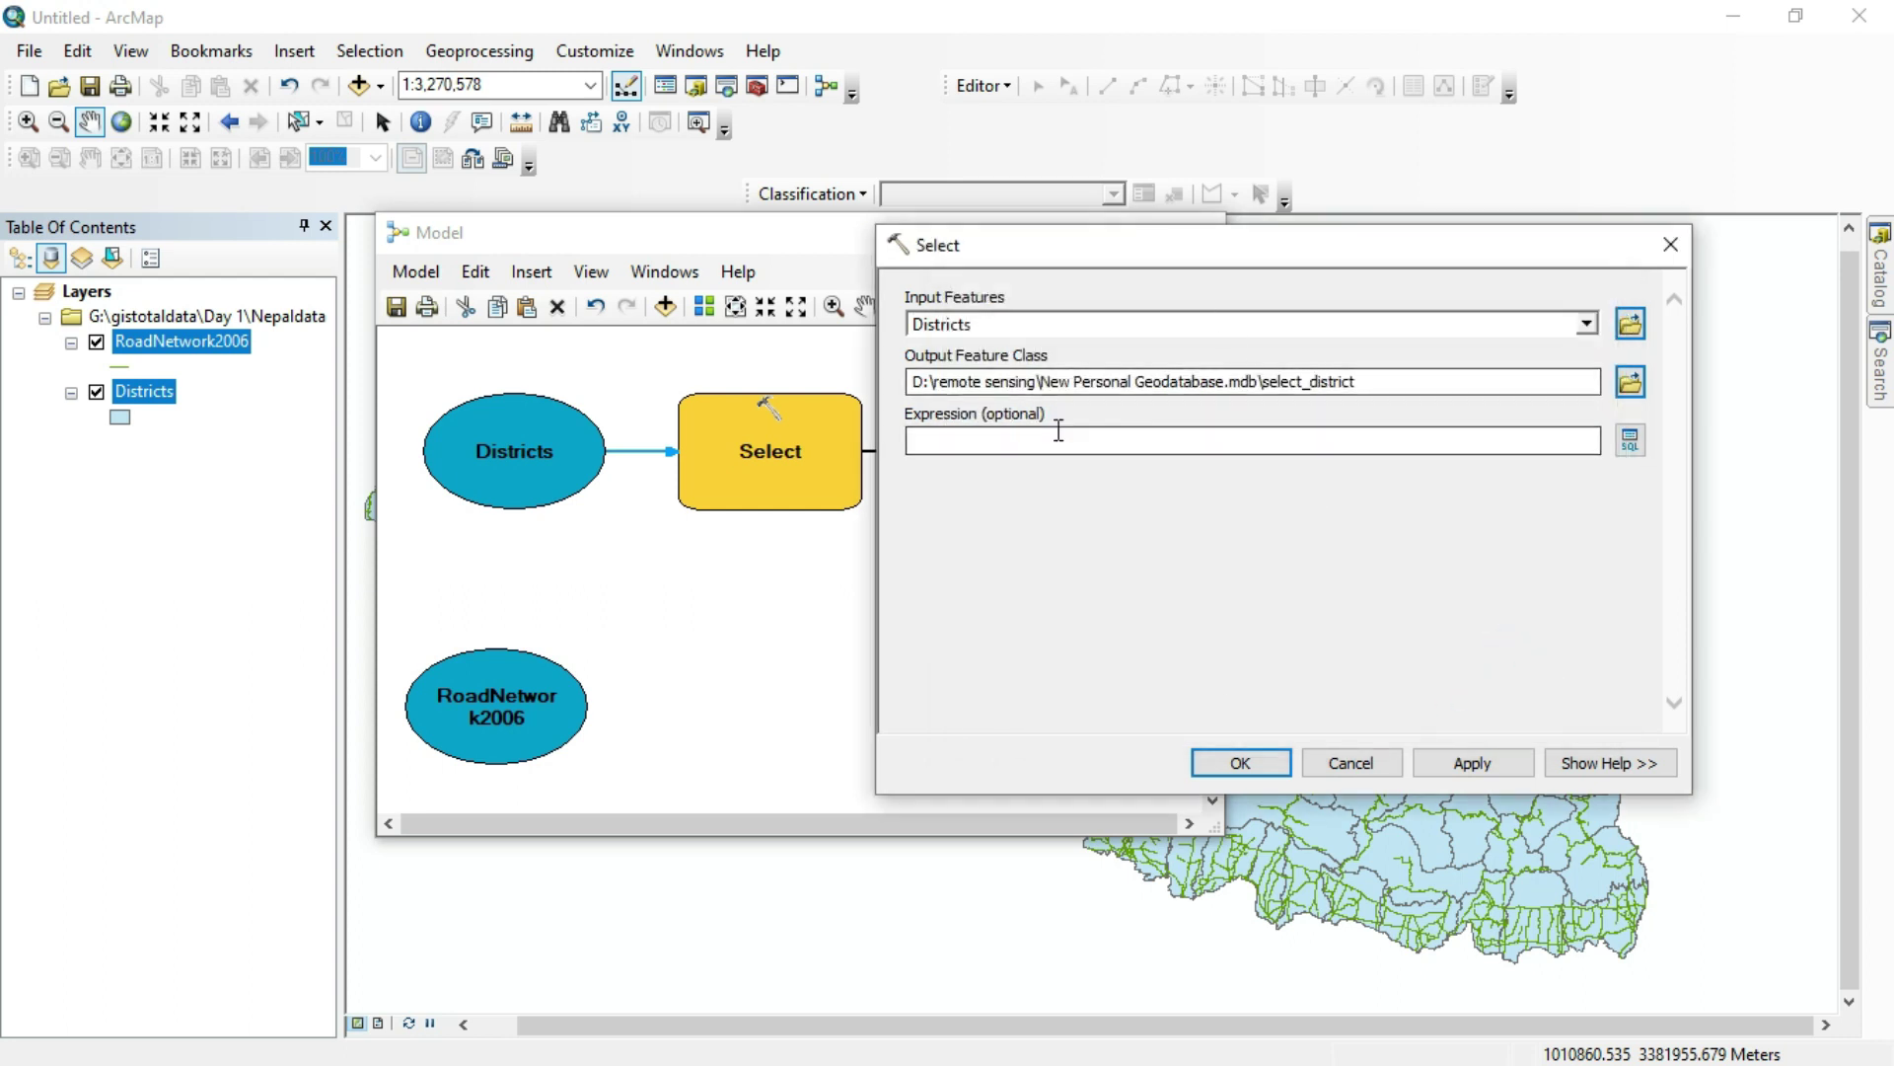
pyautogui.click(1003, 444)
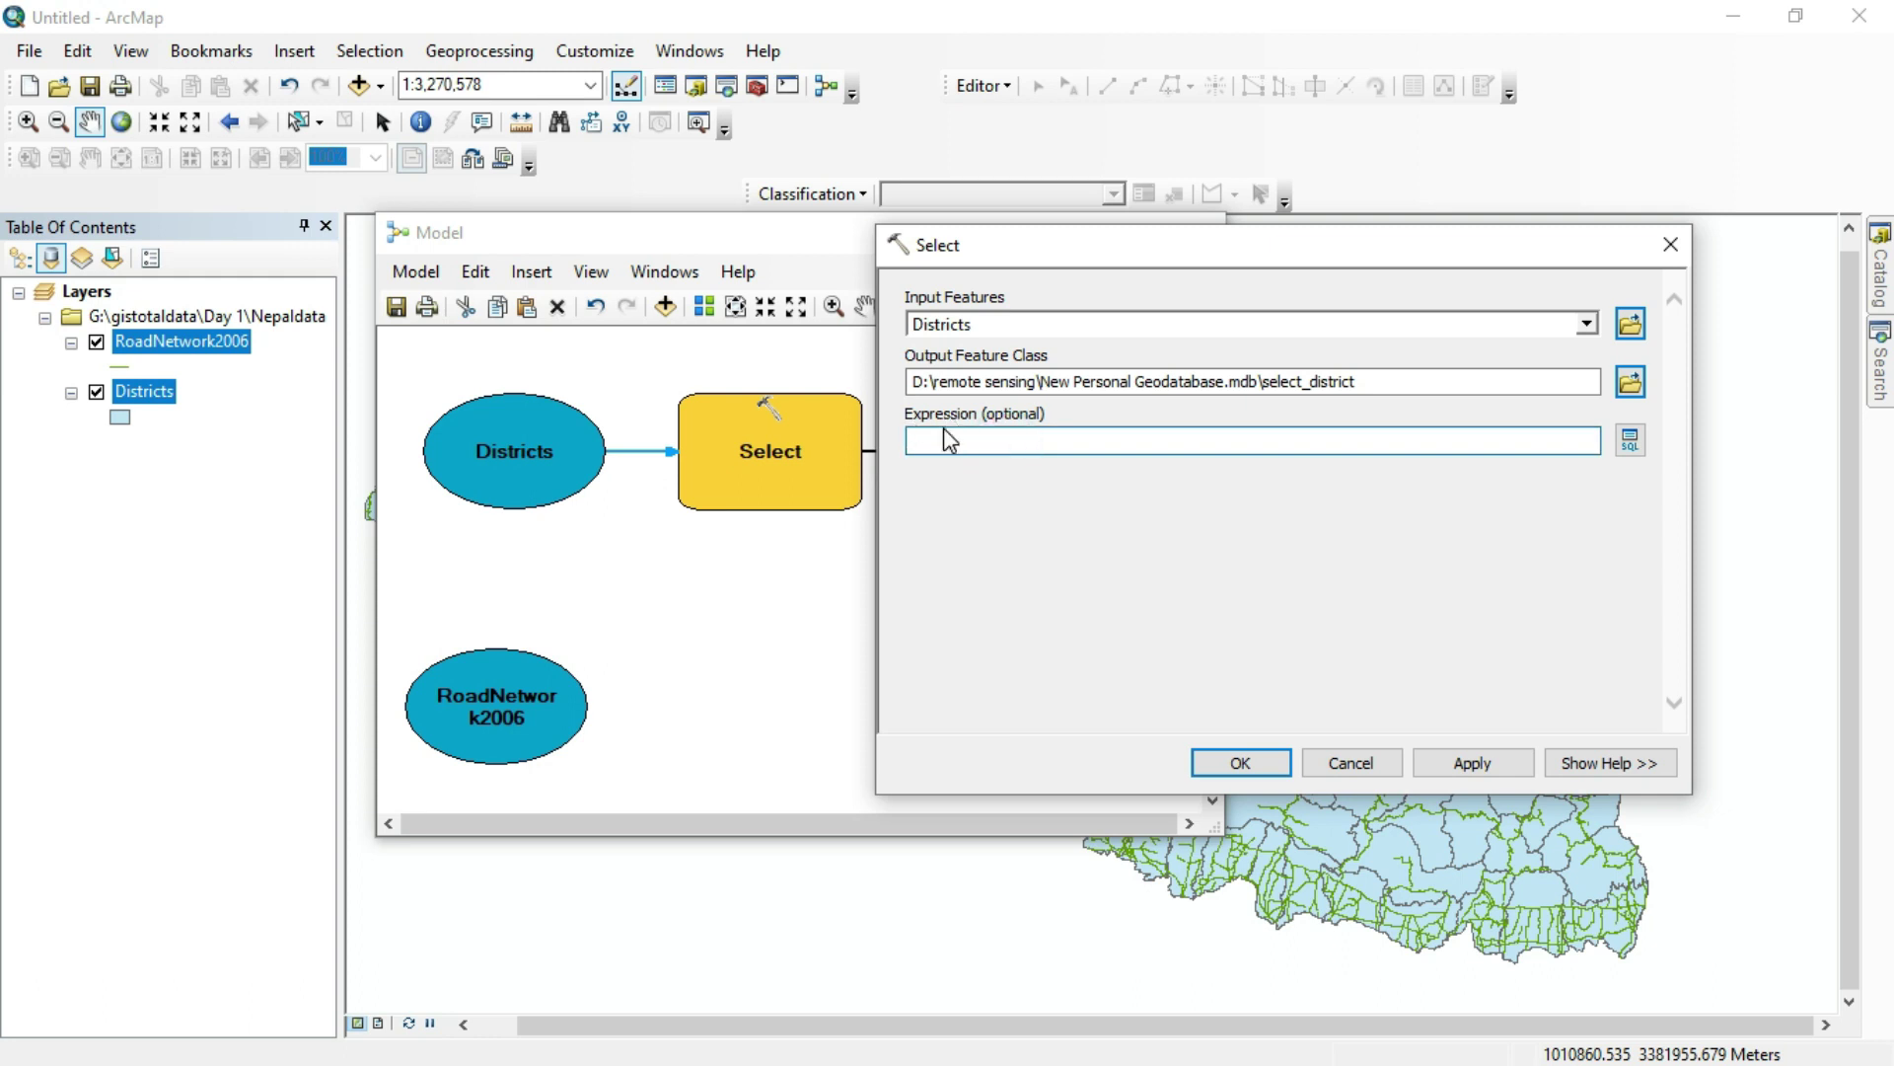
# Step: Set the Select expression to "DIST_NAME" = 'Baglung' and apply the settings
pyautogui.click(1631, 441)
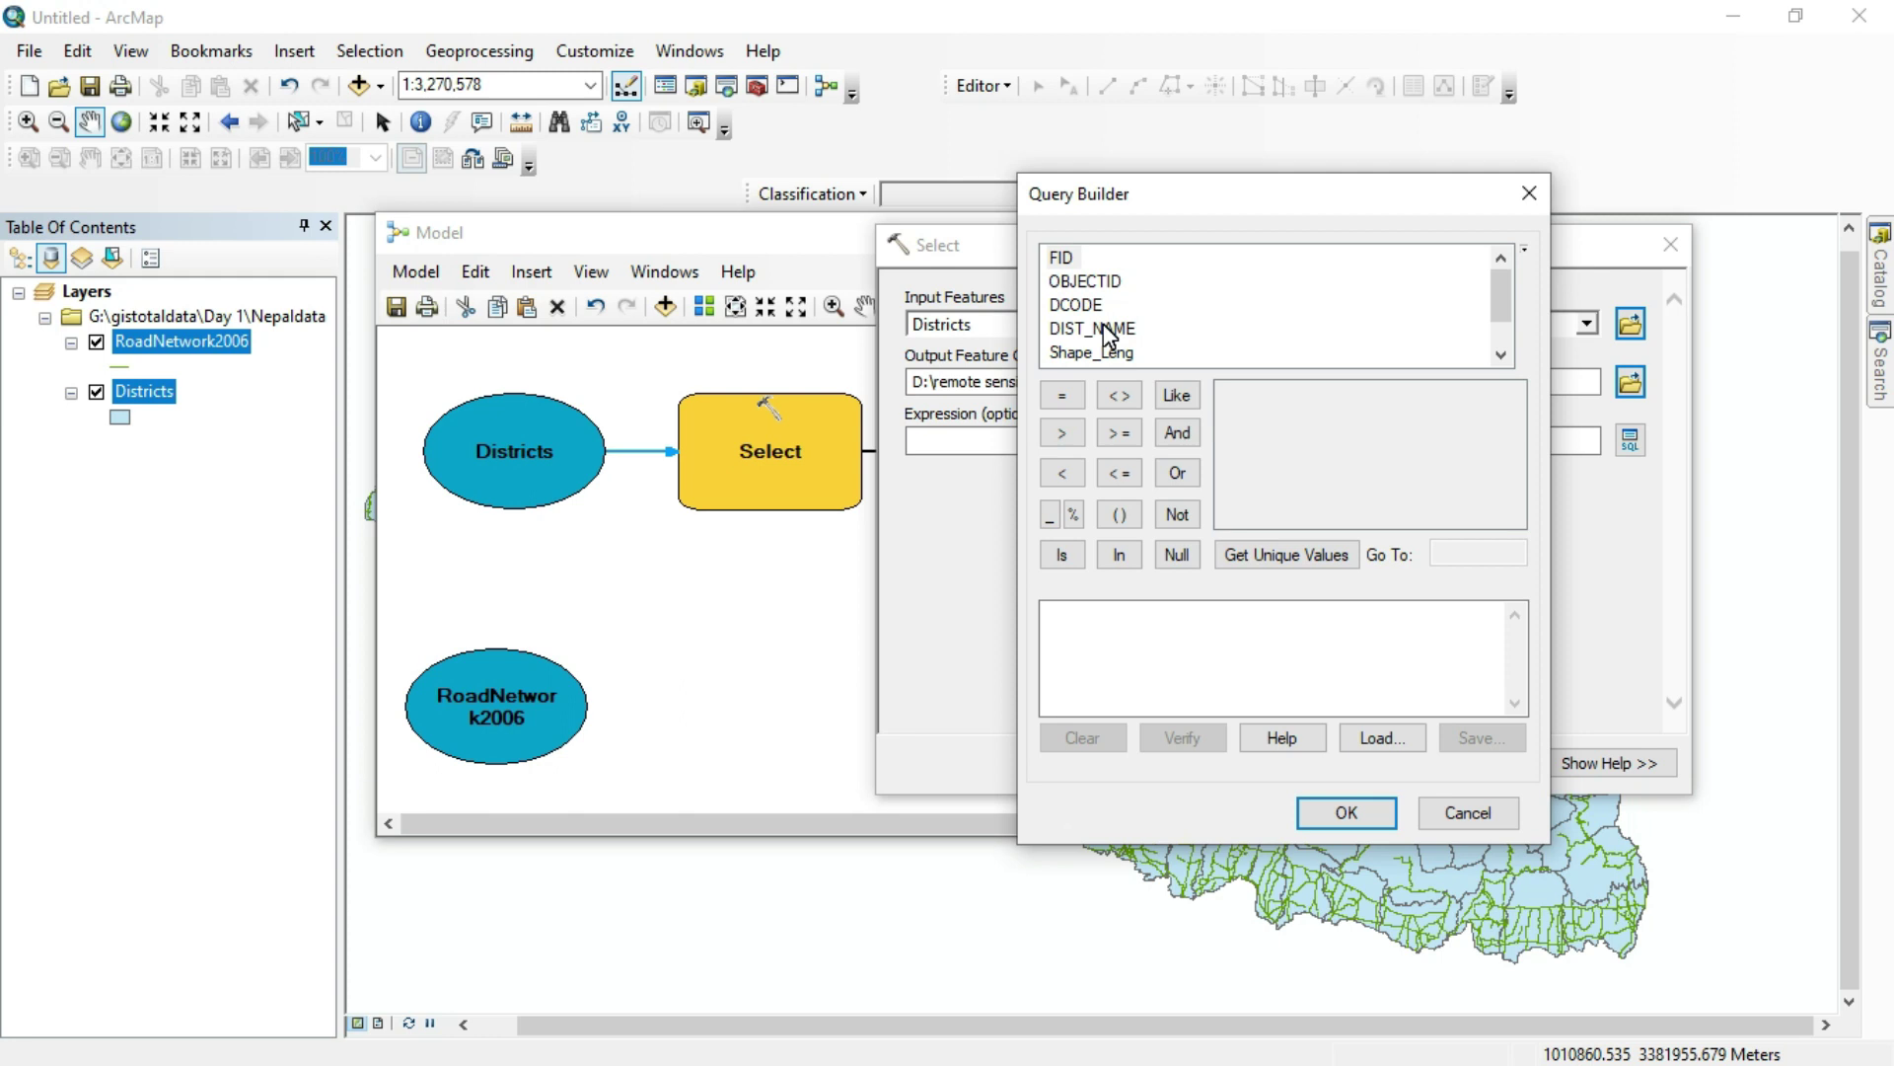
pyautogui.doubleClick(1109, 328)
pyautogui.click(1060, 395)
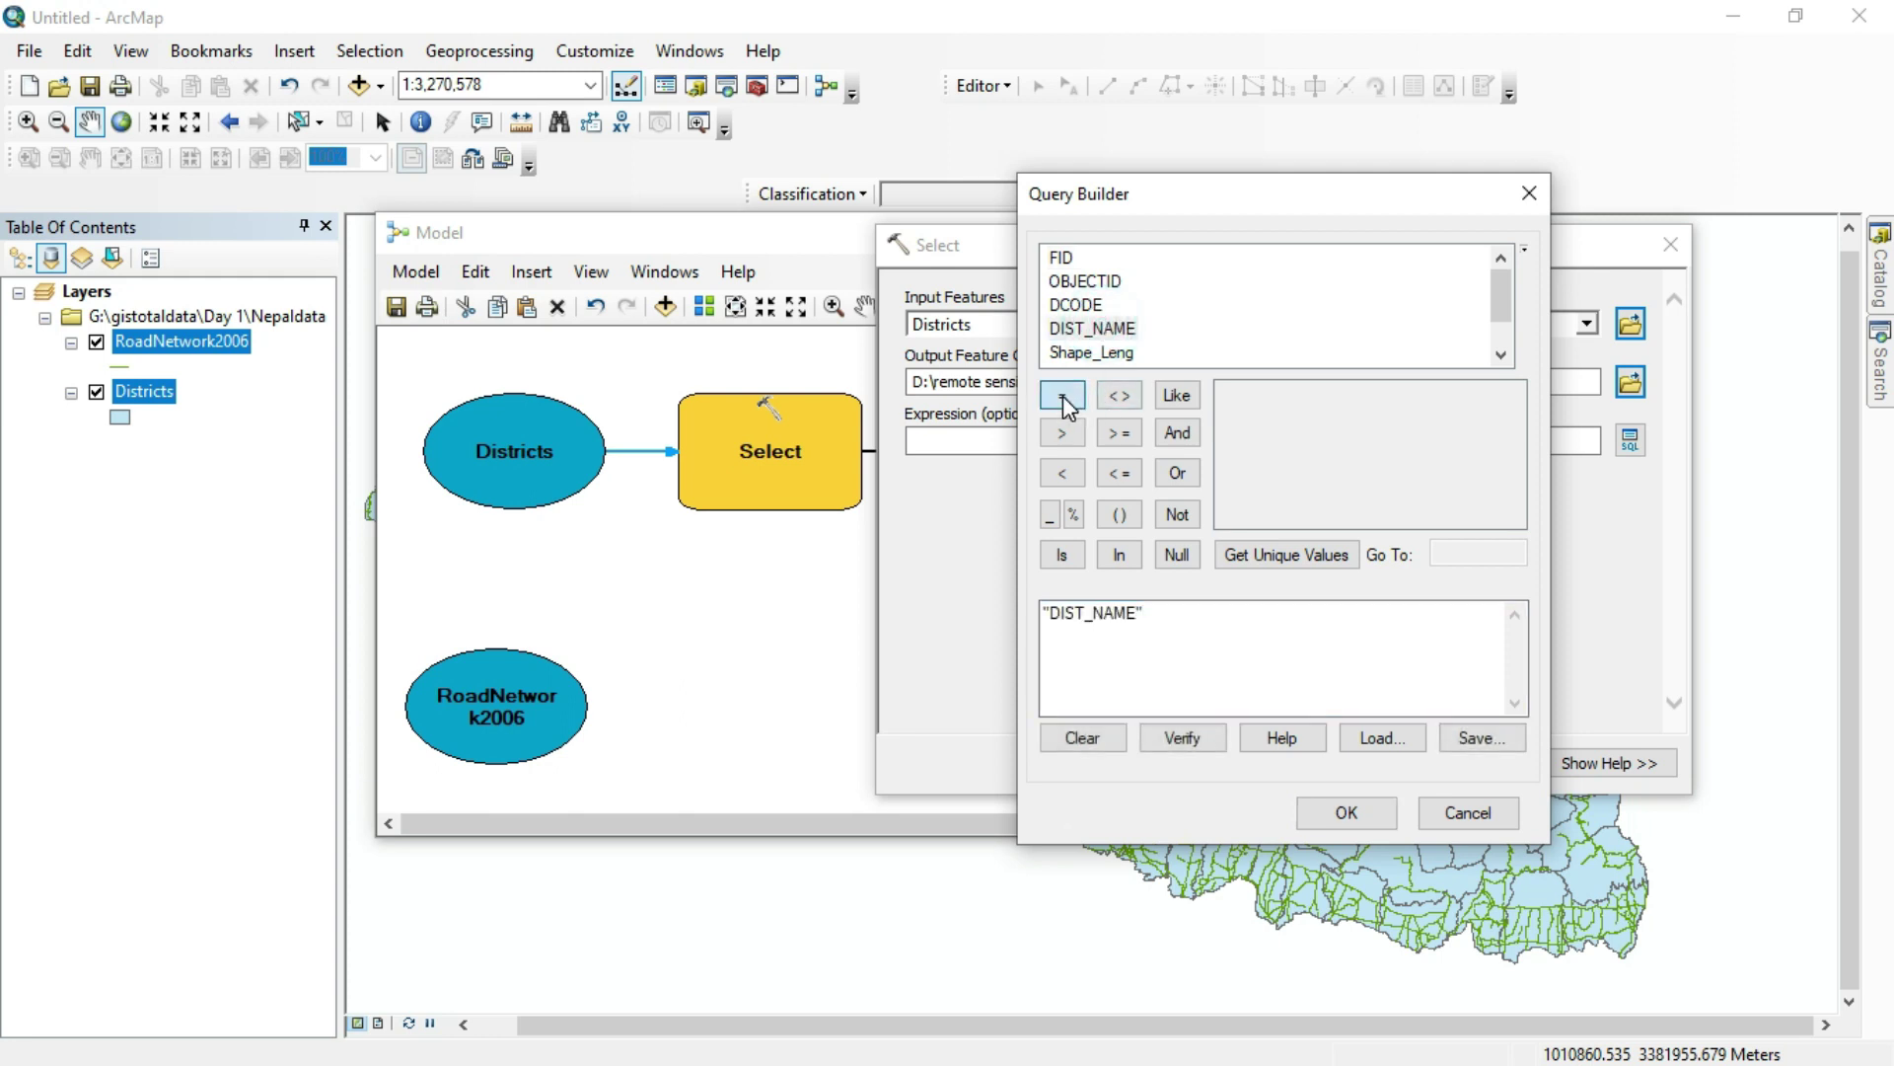
pyautogui.click(1270, 557)
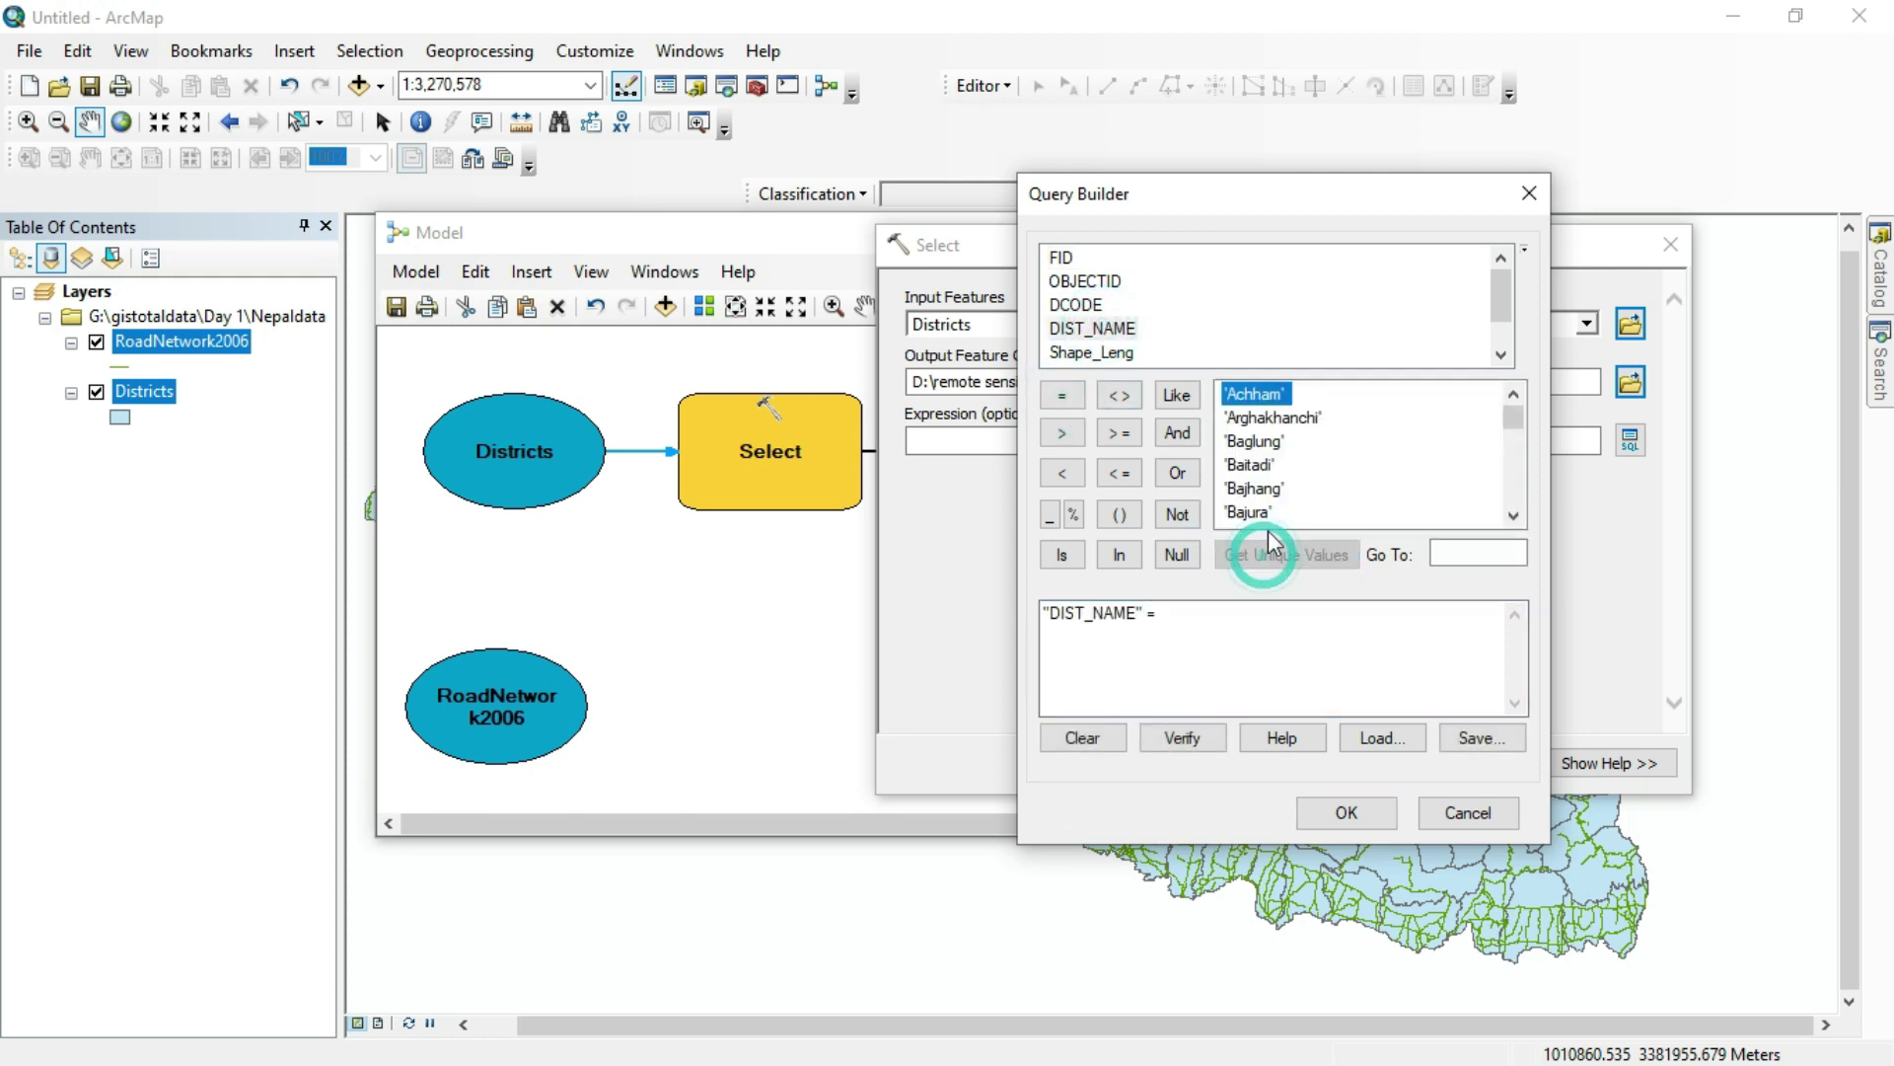
pyautogui.doubleClick(1255, 441)
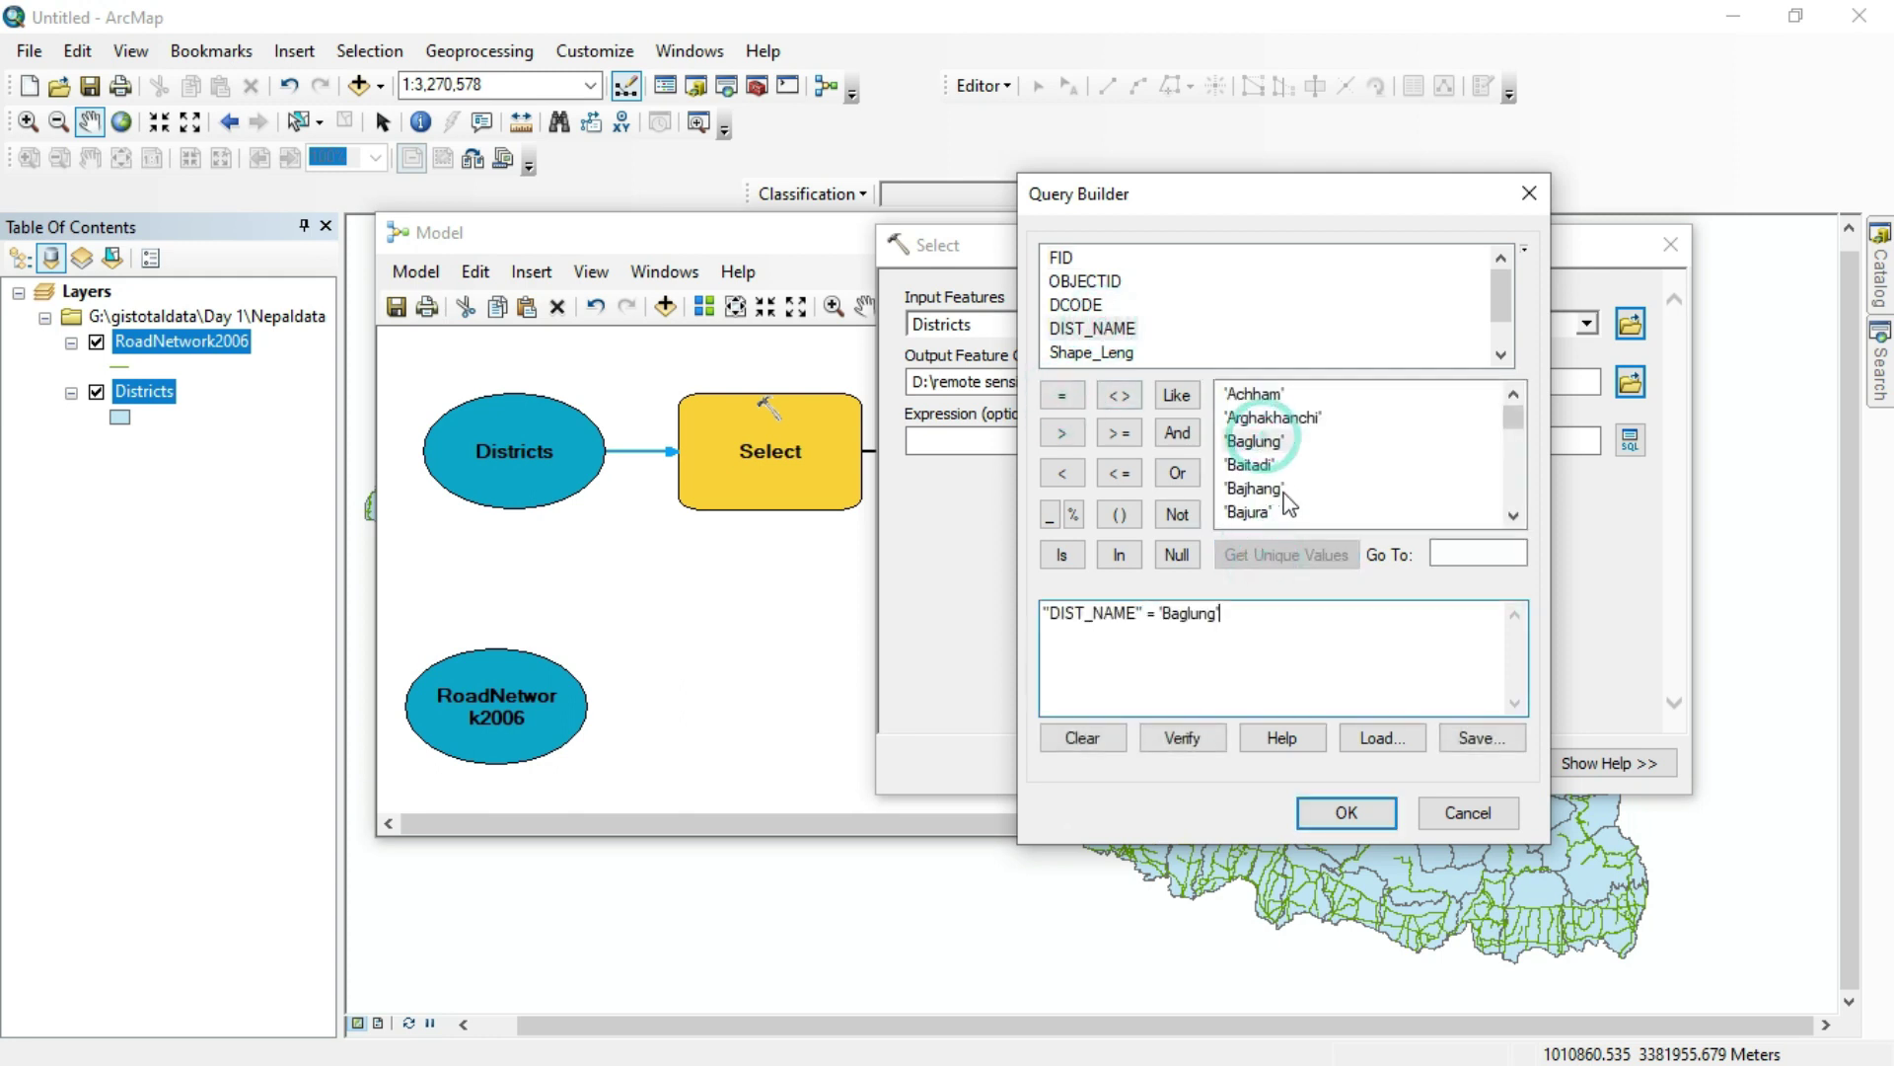
pyautogui.click(1345, 812)
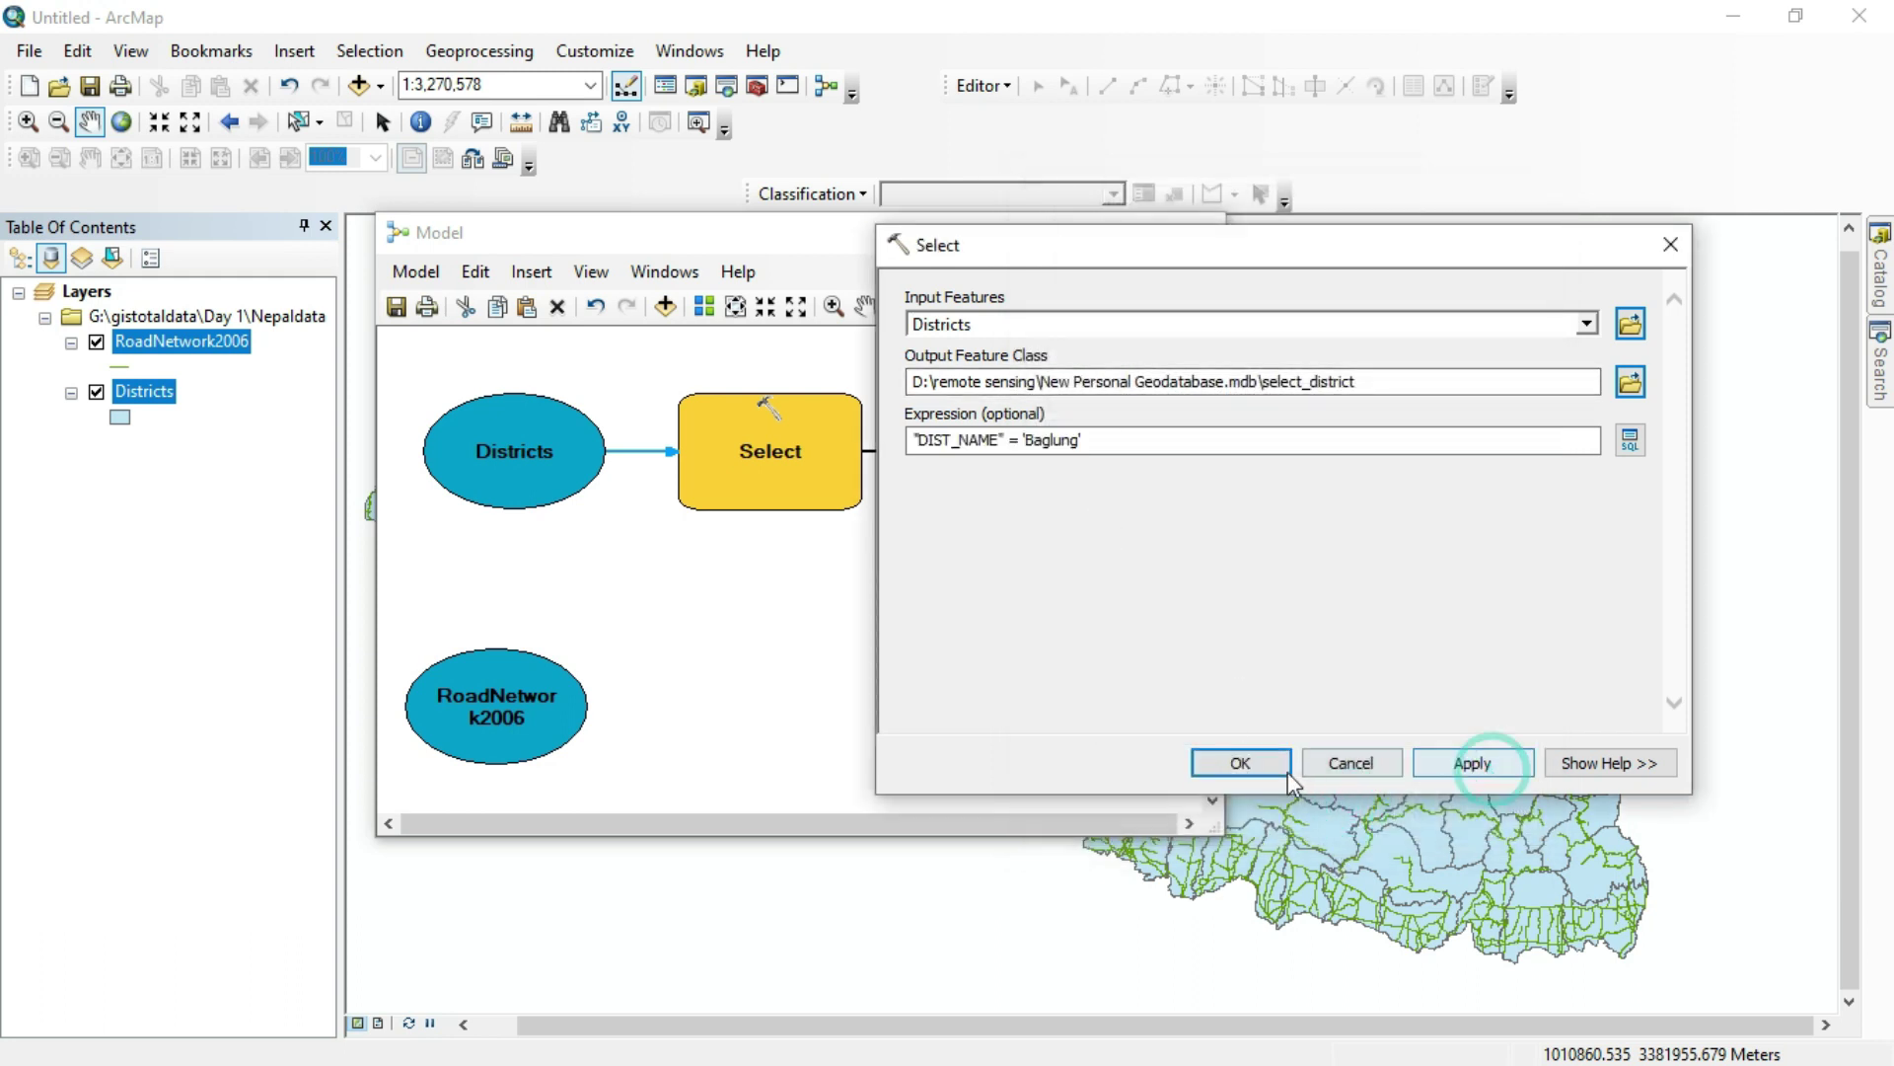
pyautogui.click(1241, 763)
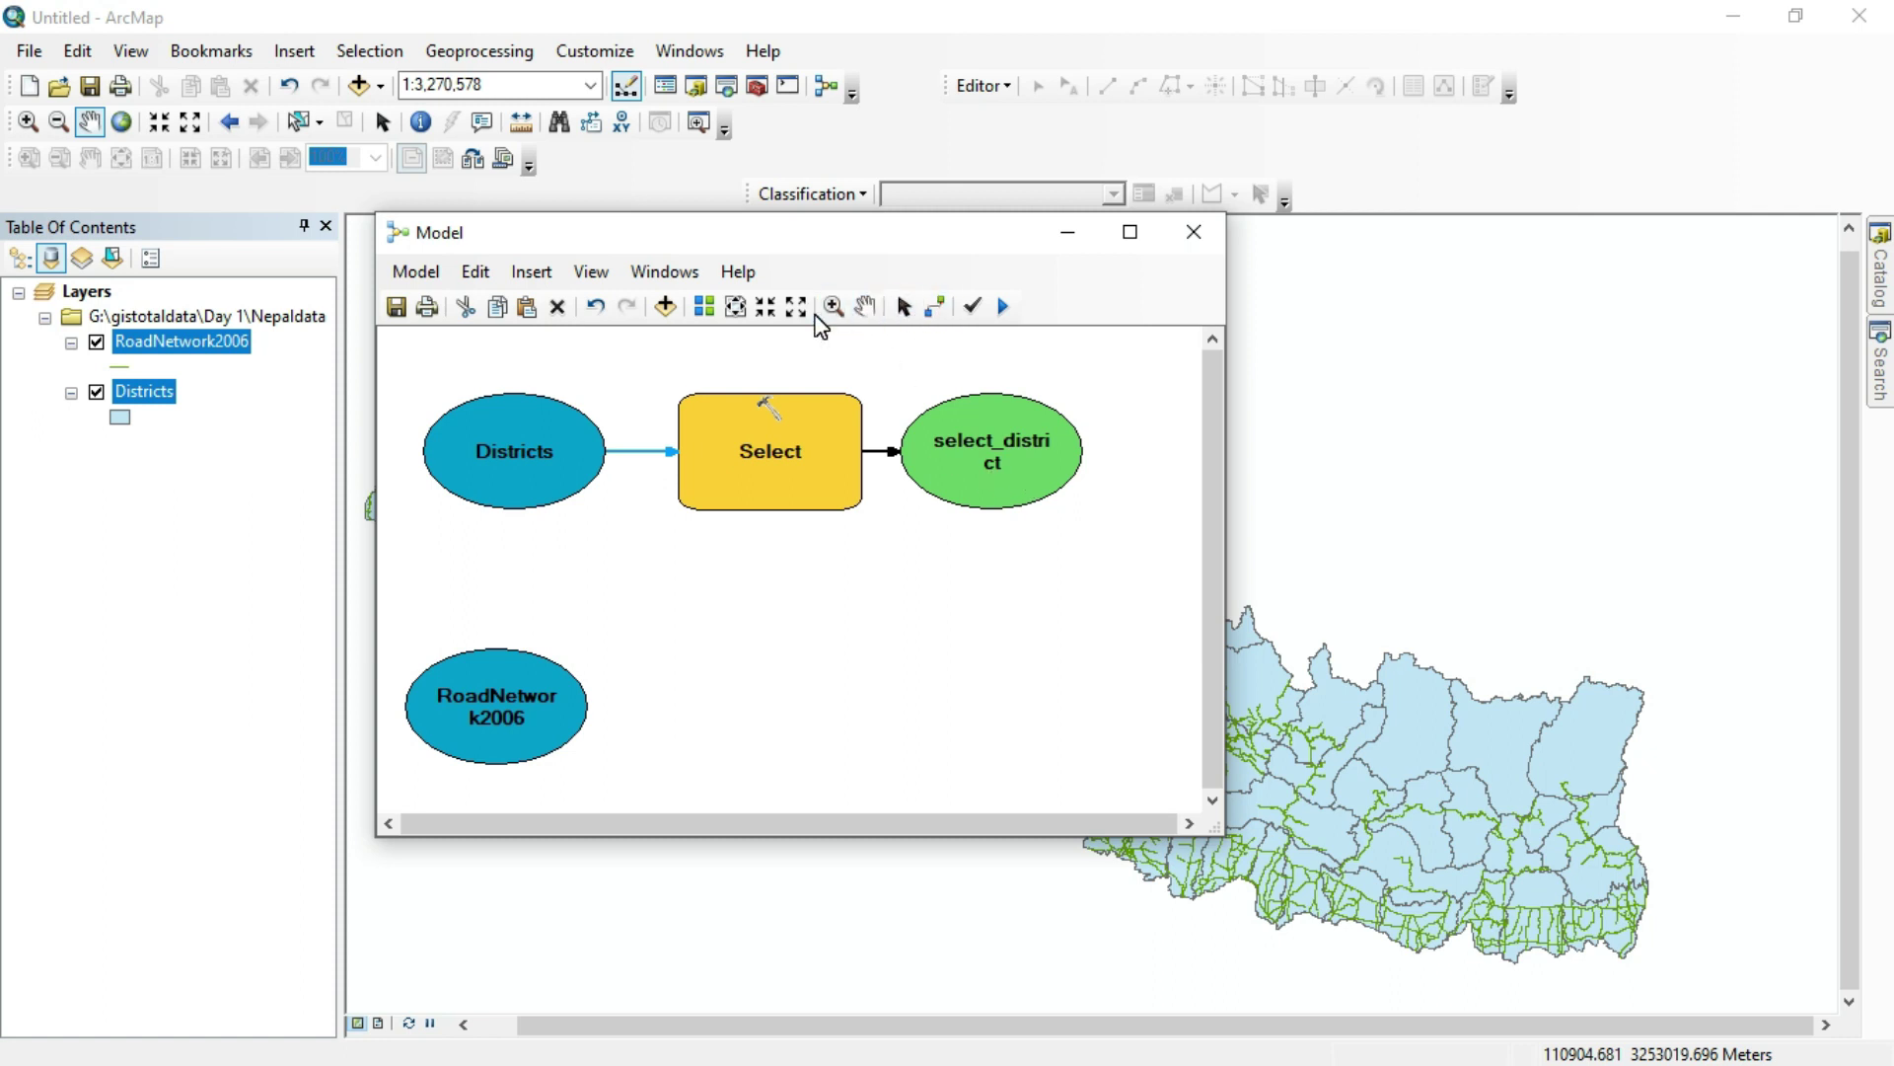
# Step: Reposition select_district and RoadNetwork2006, then add the Clip (Analysis) tool to the model
pyautogui.moveTo(971, 476); pyautogui.dragTo(473, 624)
pyautogui.moveTo(508, 738); pyautogui.dragTo(510, 777)
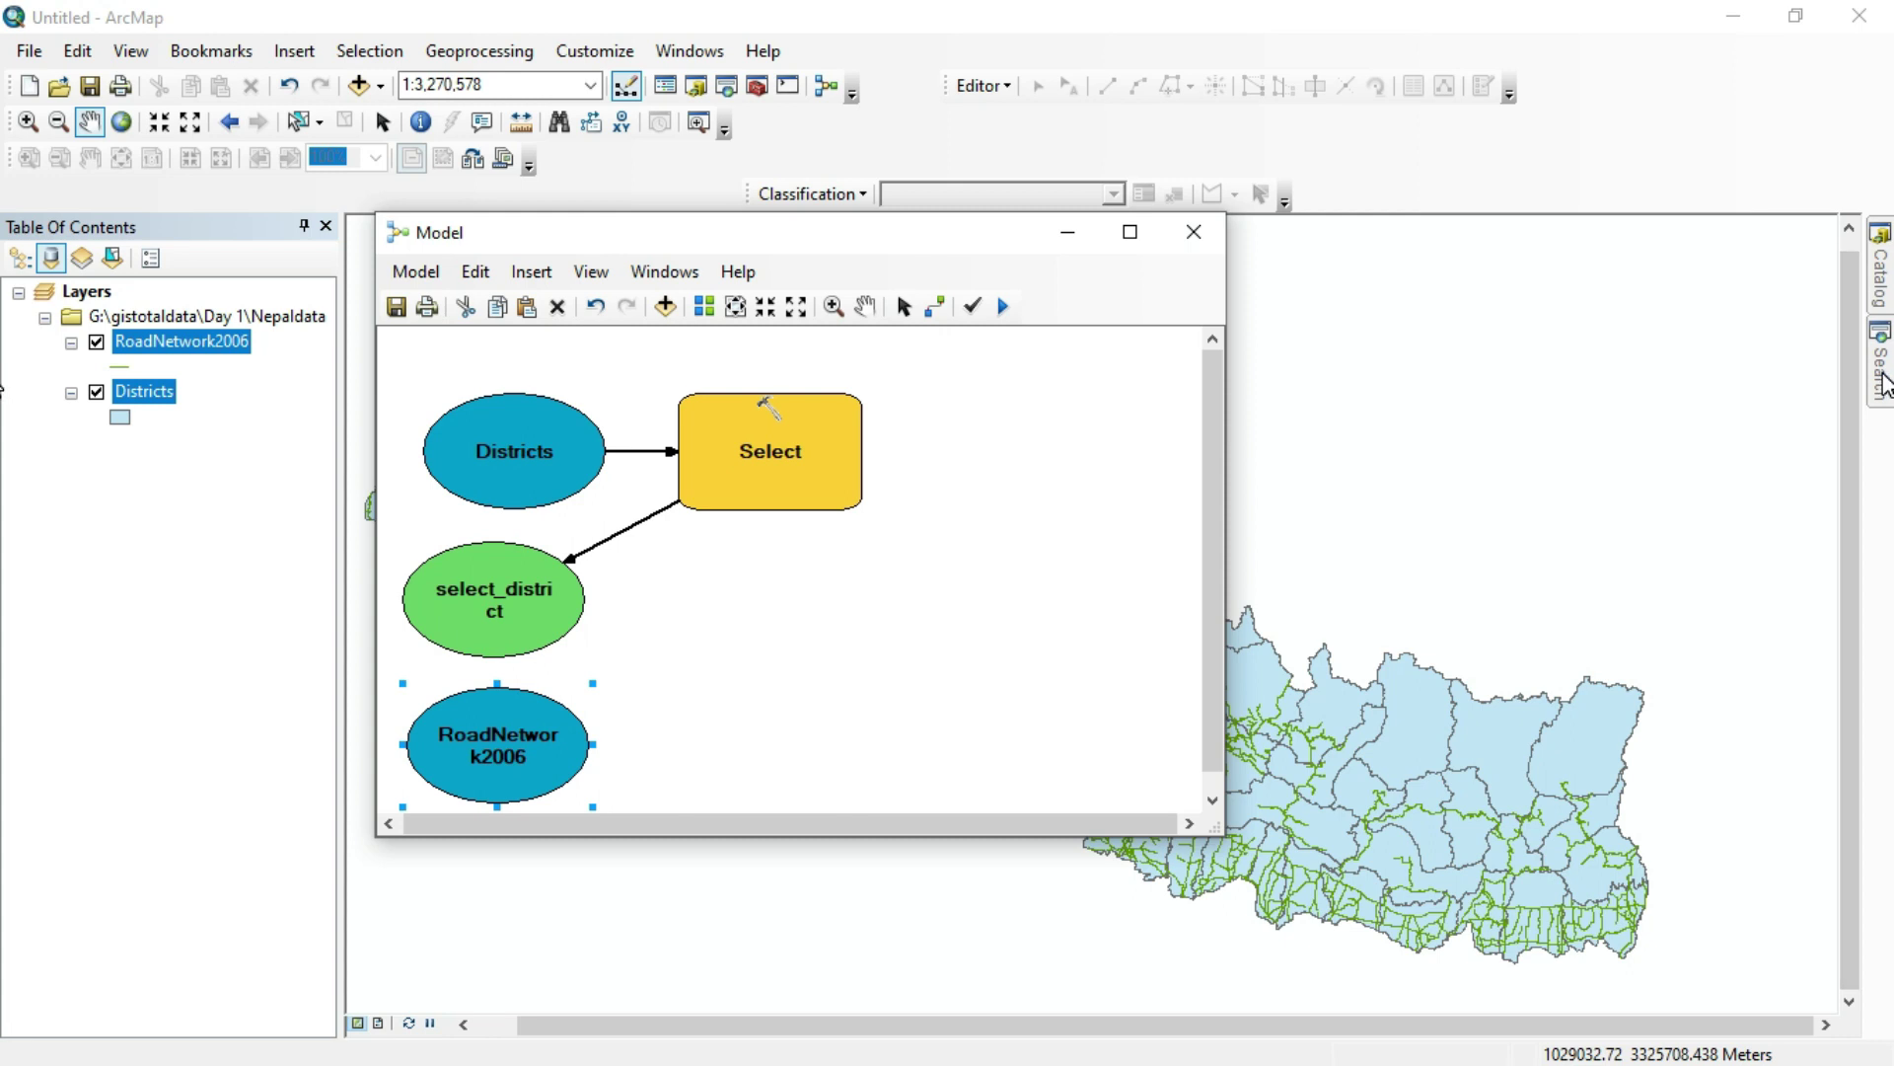
pyautogui.click(1880, 368)
pyautogui.click(1608, 333)
pyautogui.press('BackSpace')
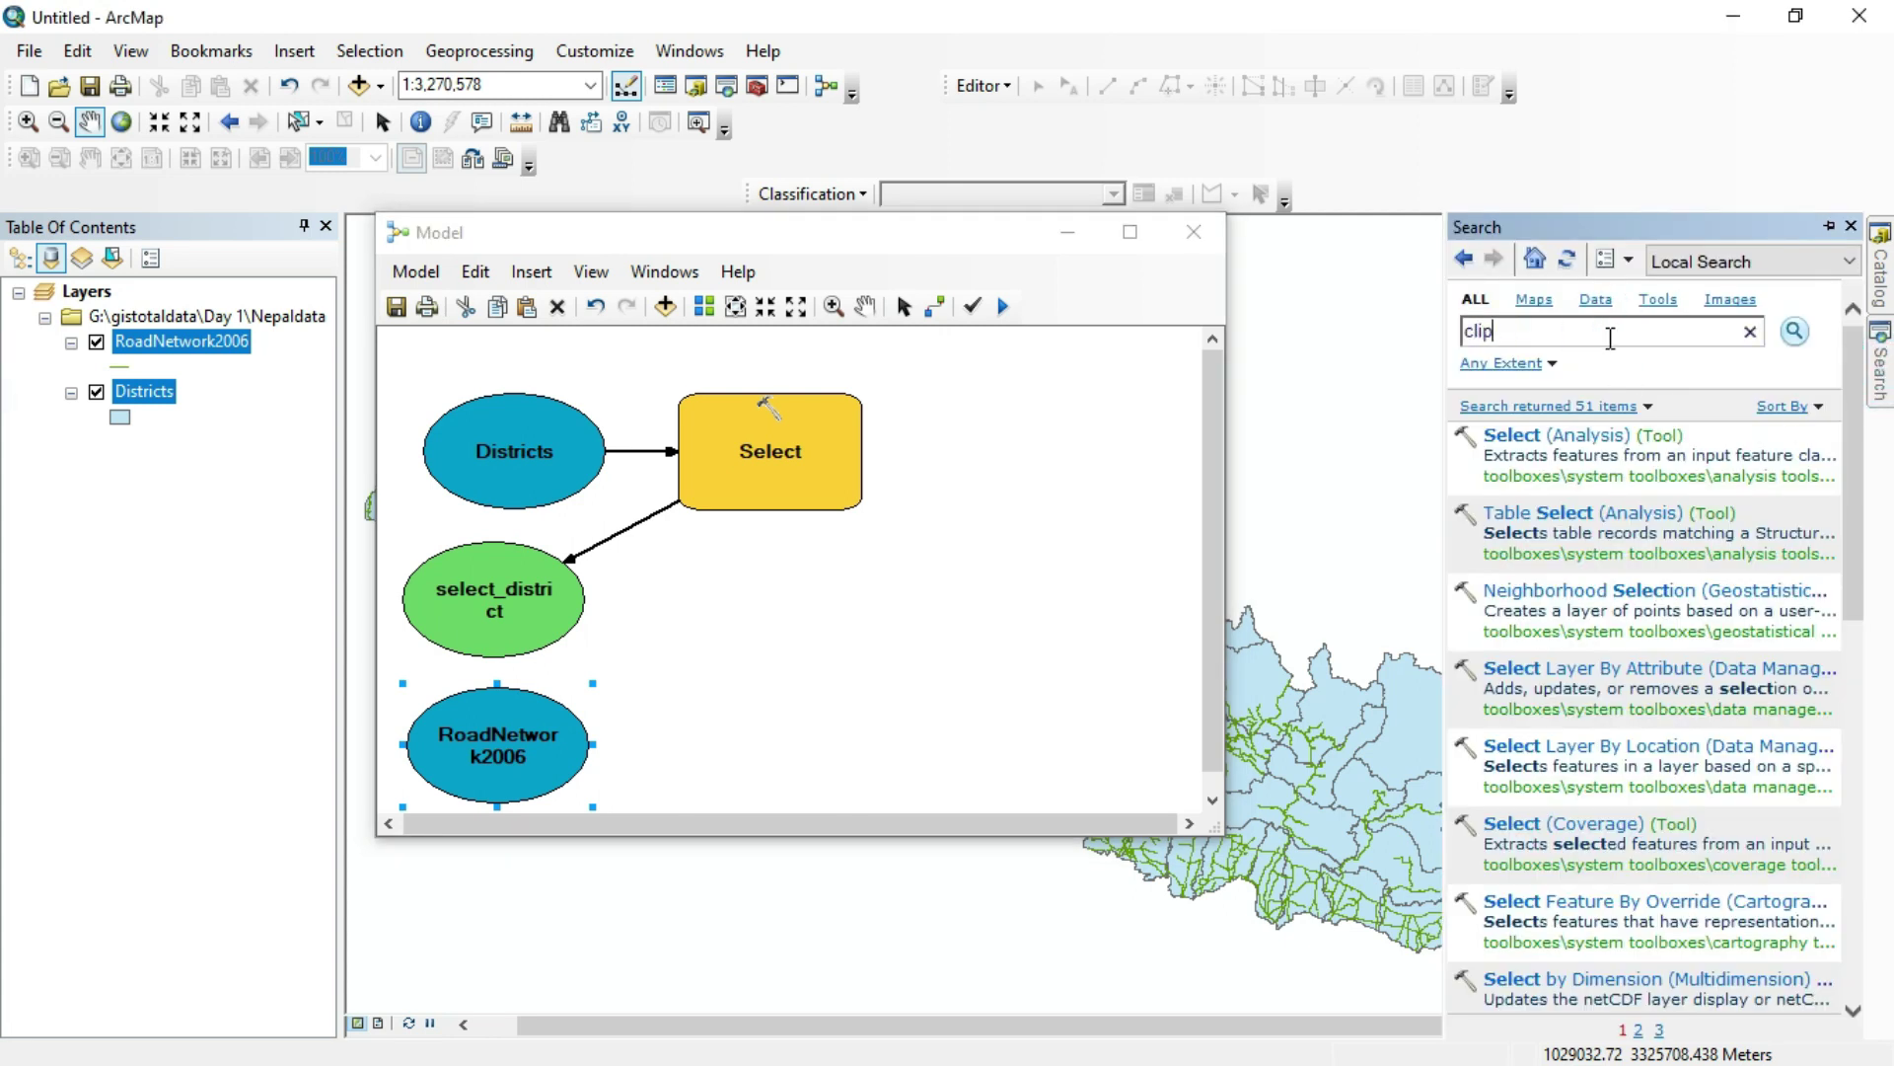
pyautogui.write('clip')
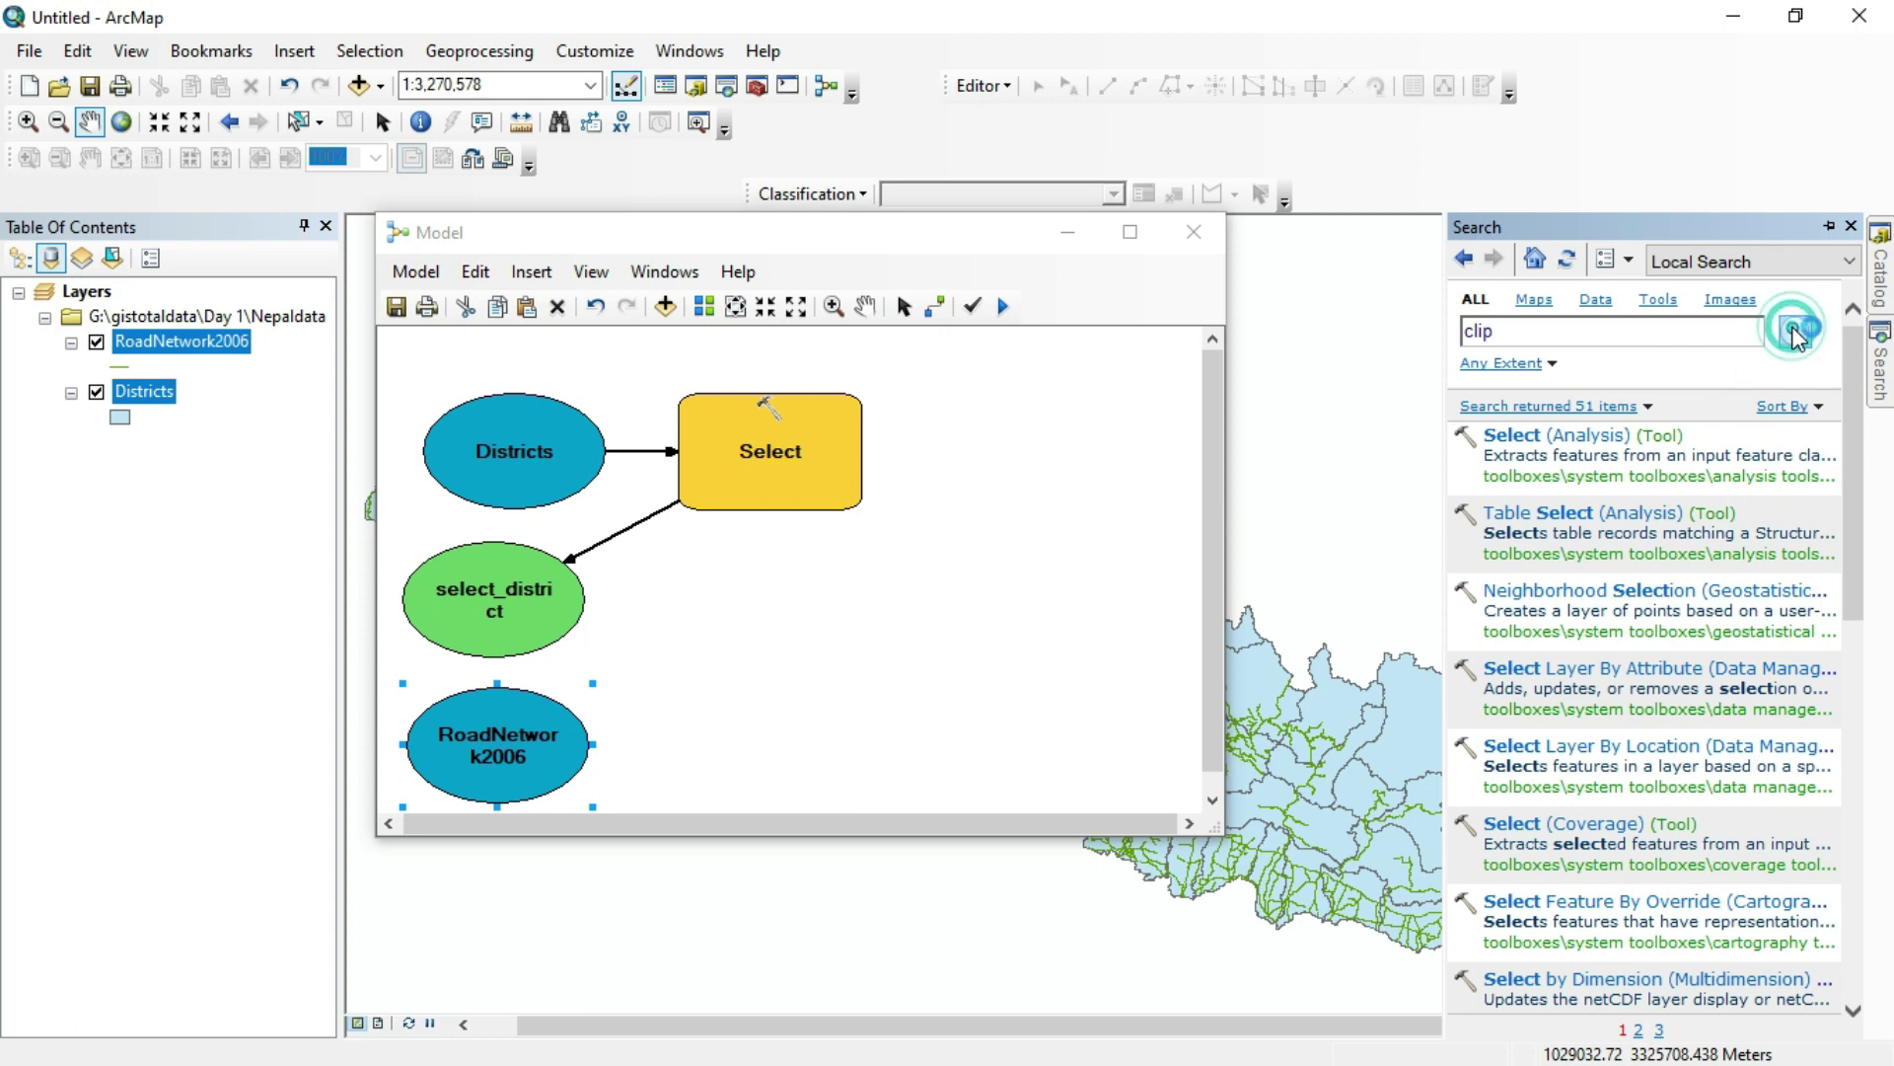
pyautogui.click(1794, 332)
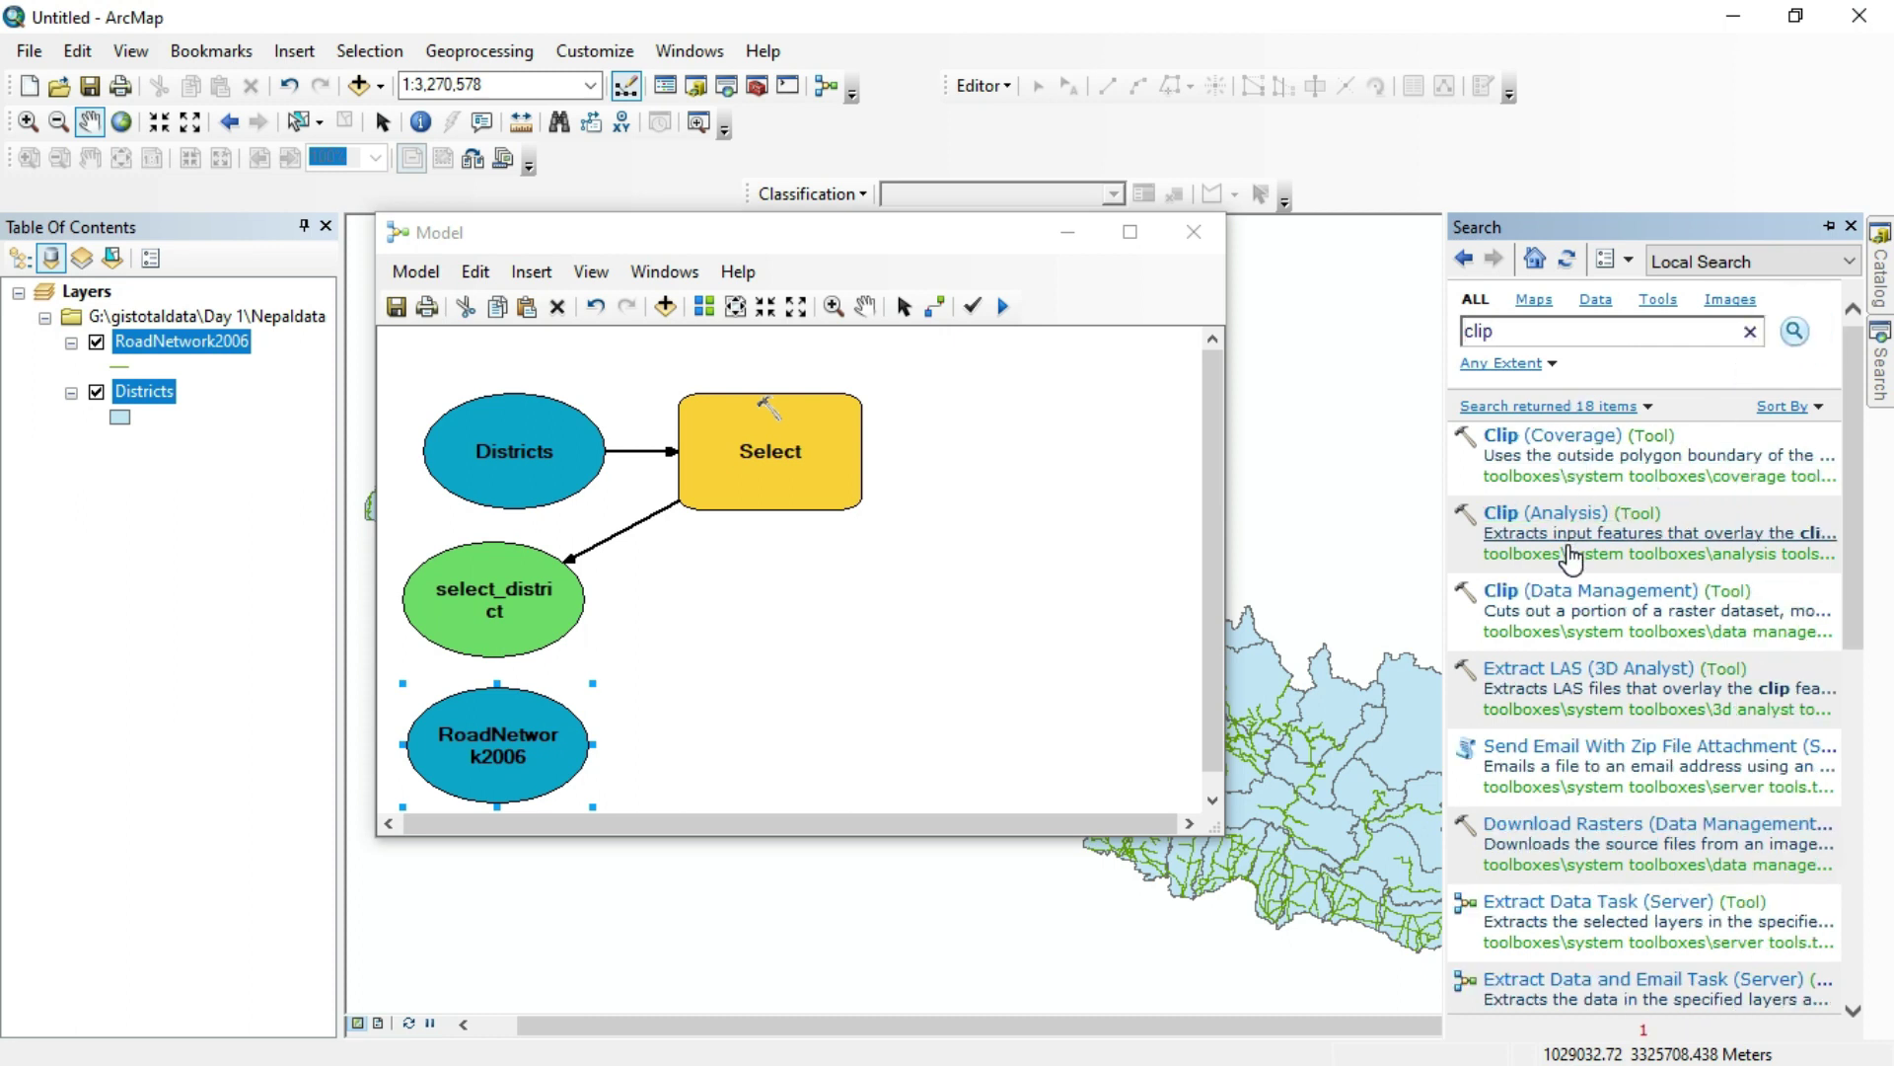
pyautogui.click(1585, 557)
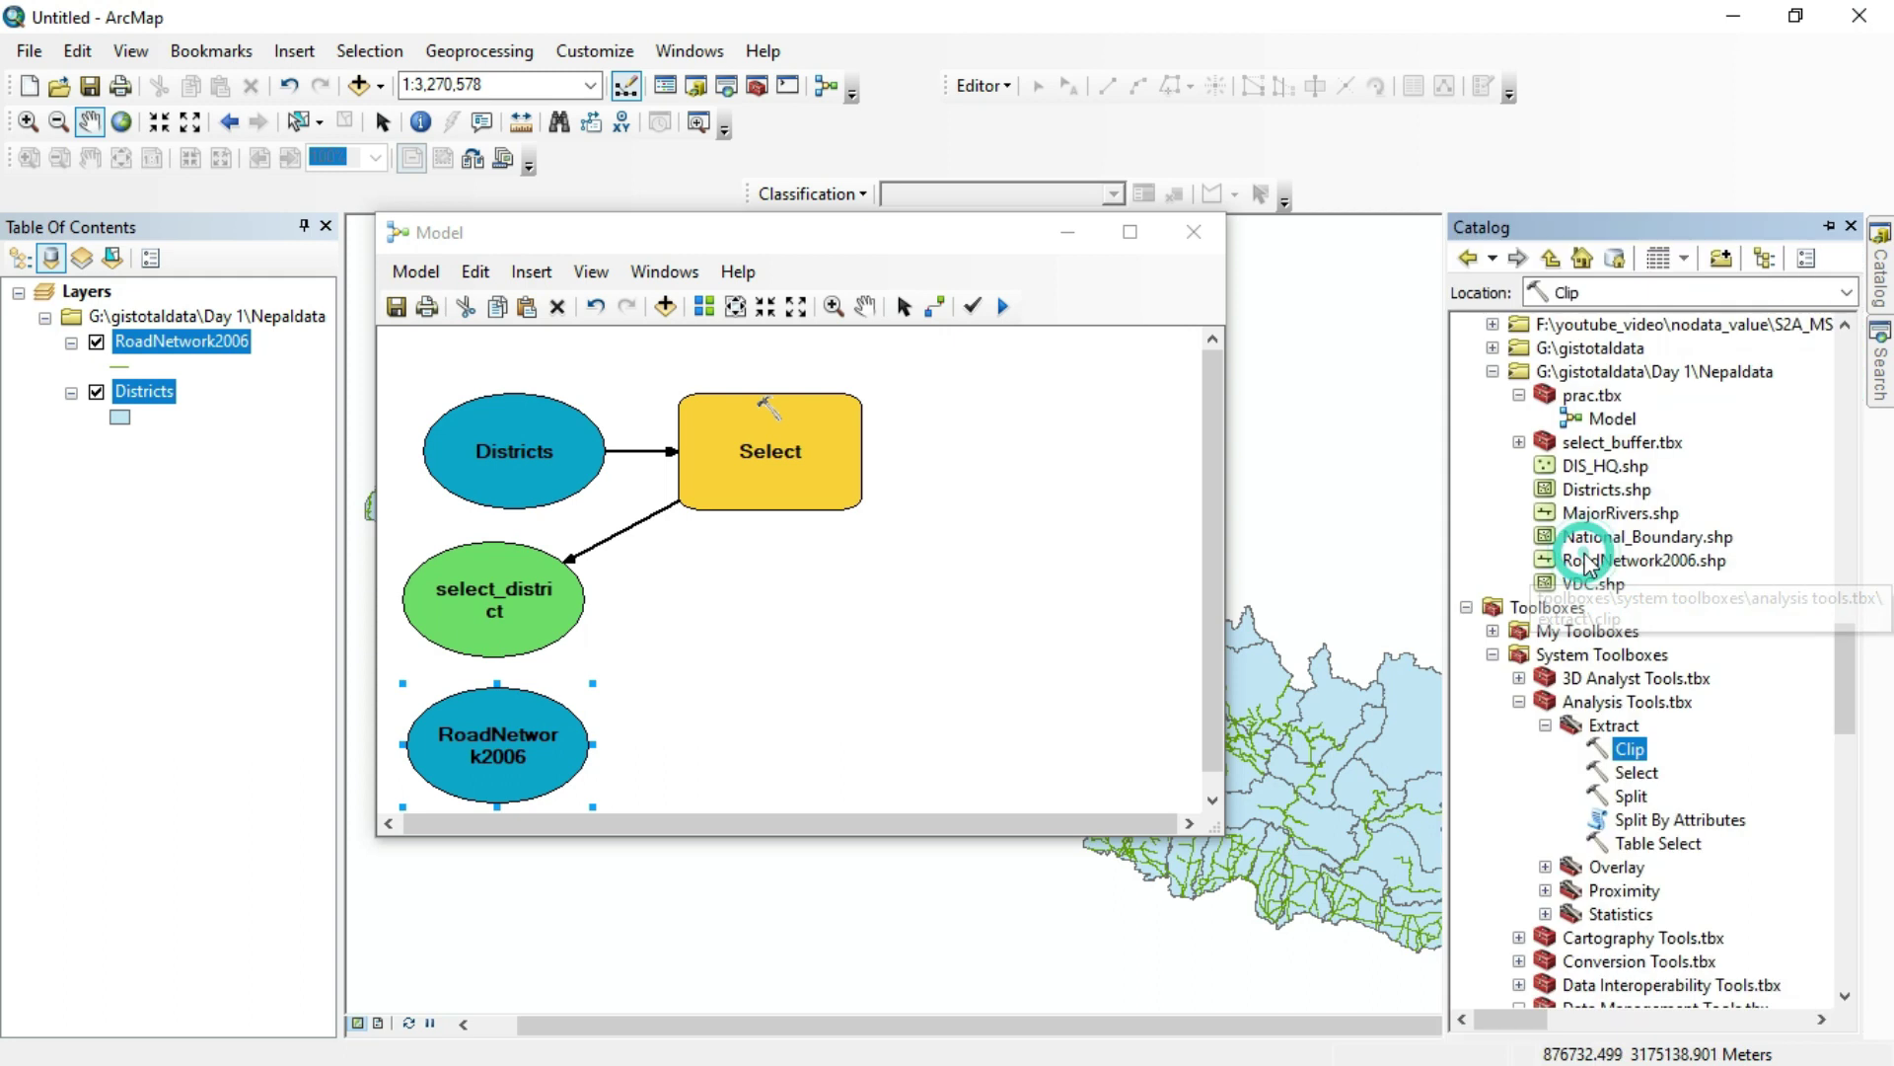
pyautogui.moveTo(1630, 752); pyautogui.dragTo(753, 642)
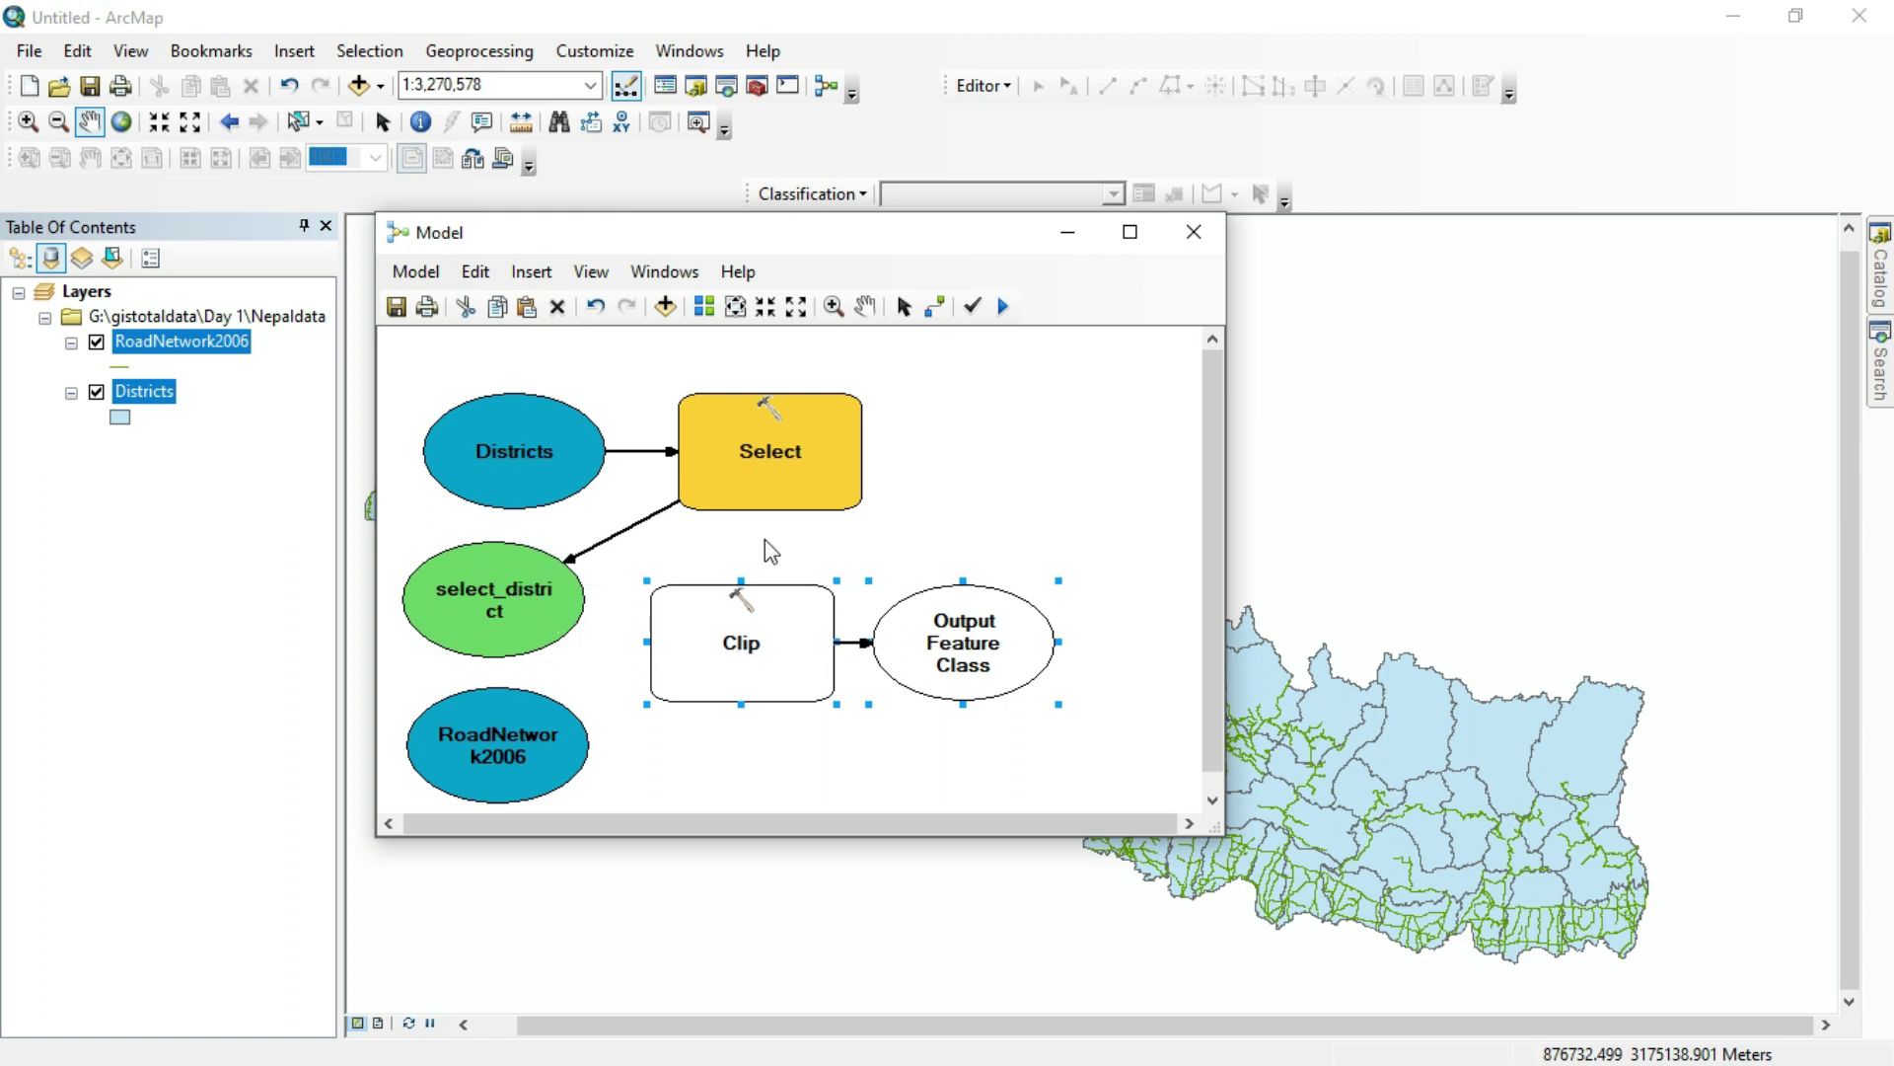
# Step: Link select_district into Clip as input features, then undo that wrong link
pyautogui.click(935, 306)
pyautogui.click(552, 612)
pyautogui.click(695, 626)
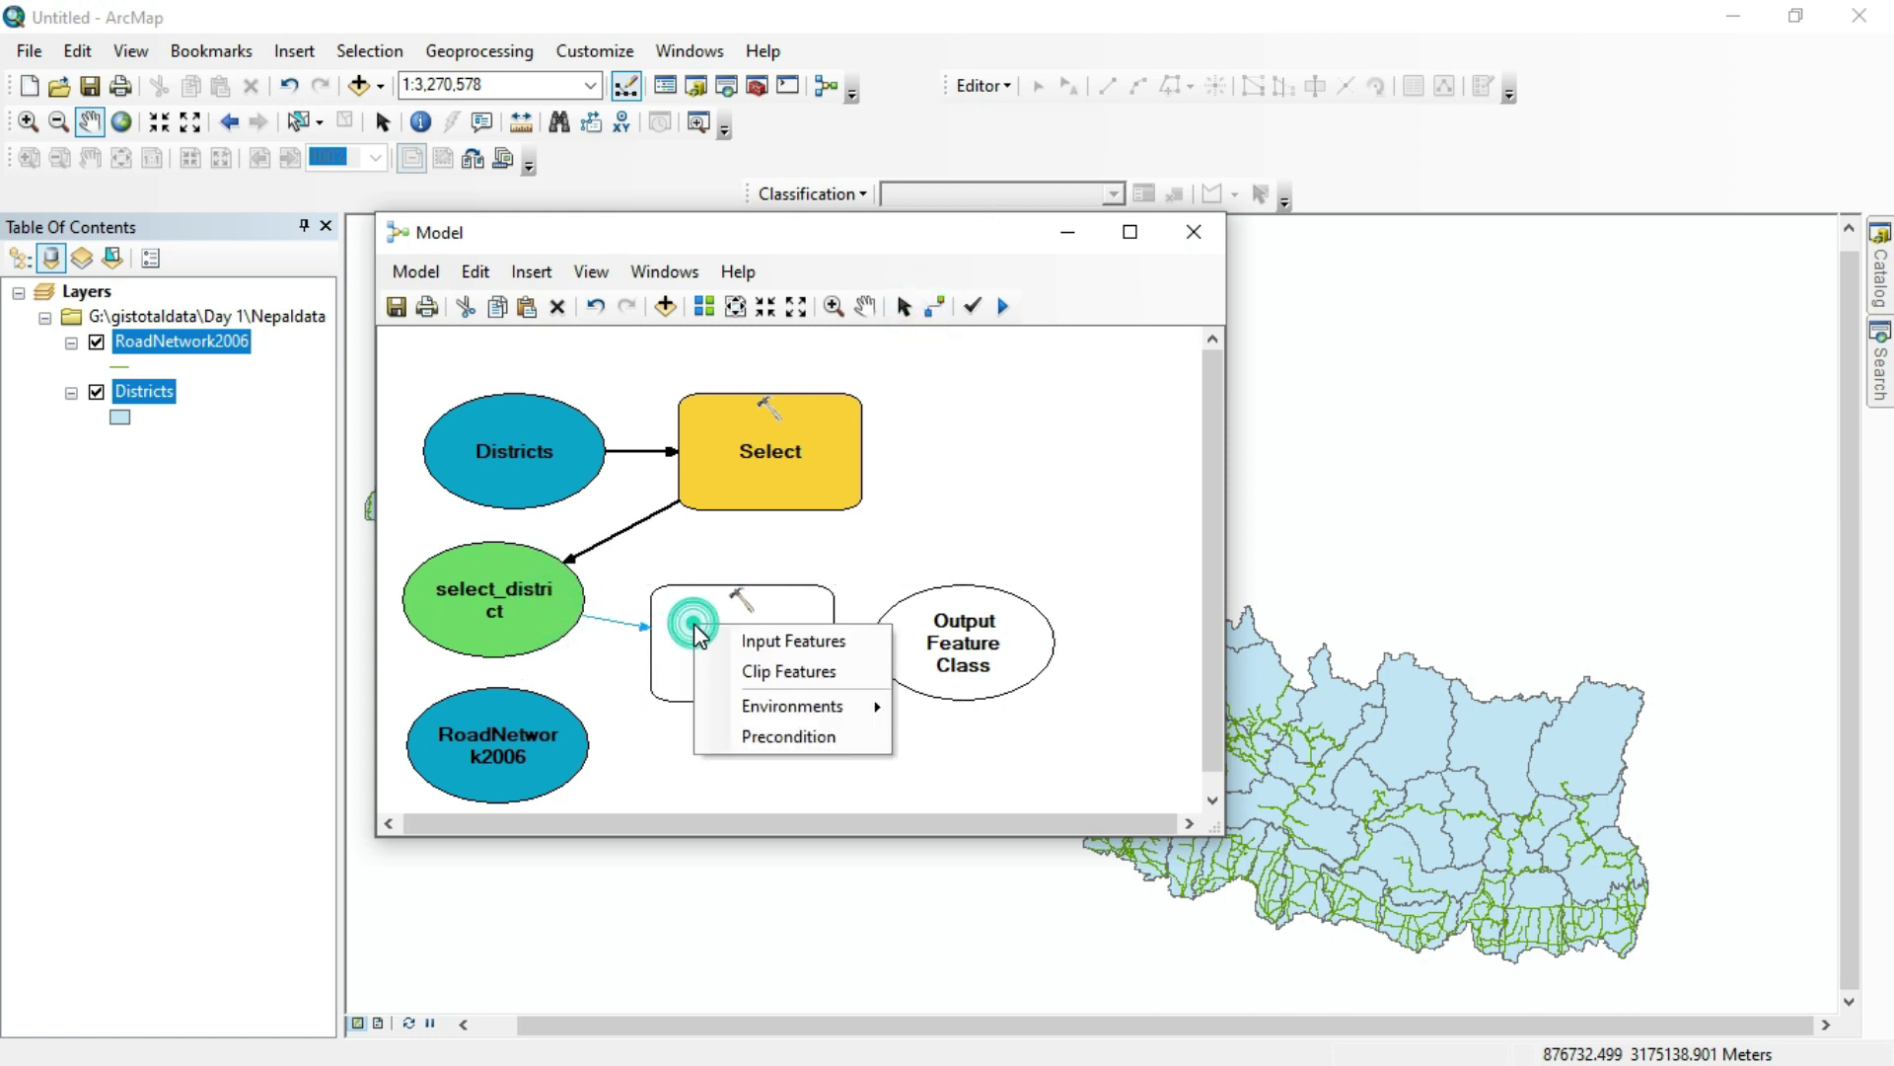
pyautogui.click(755, 643)
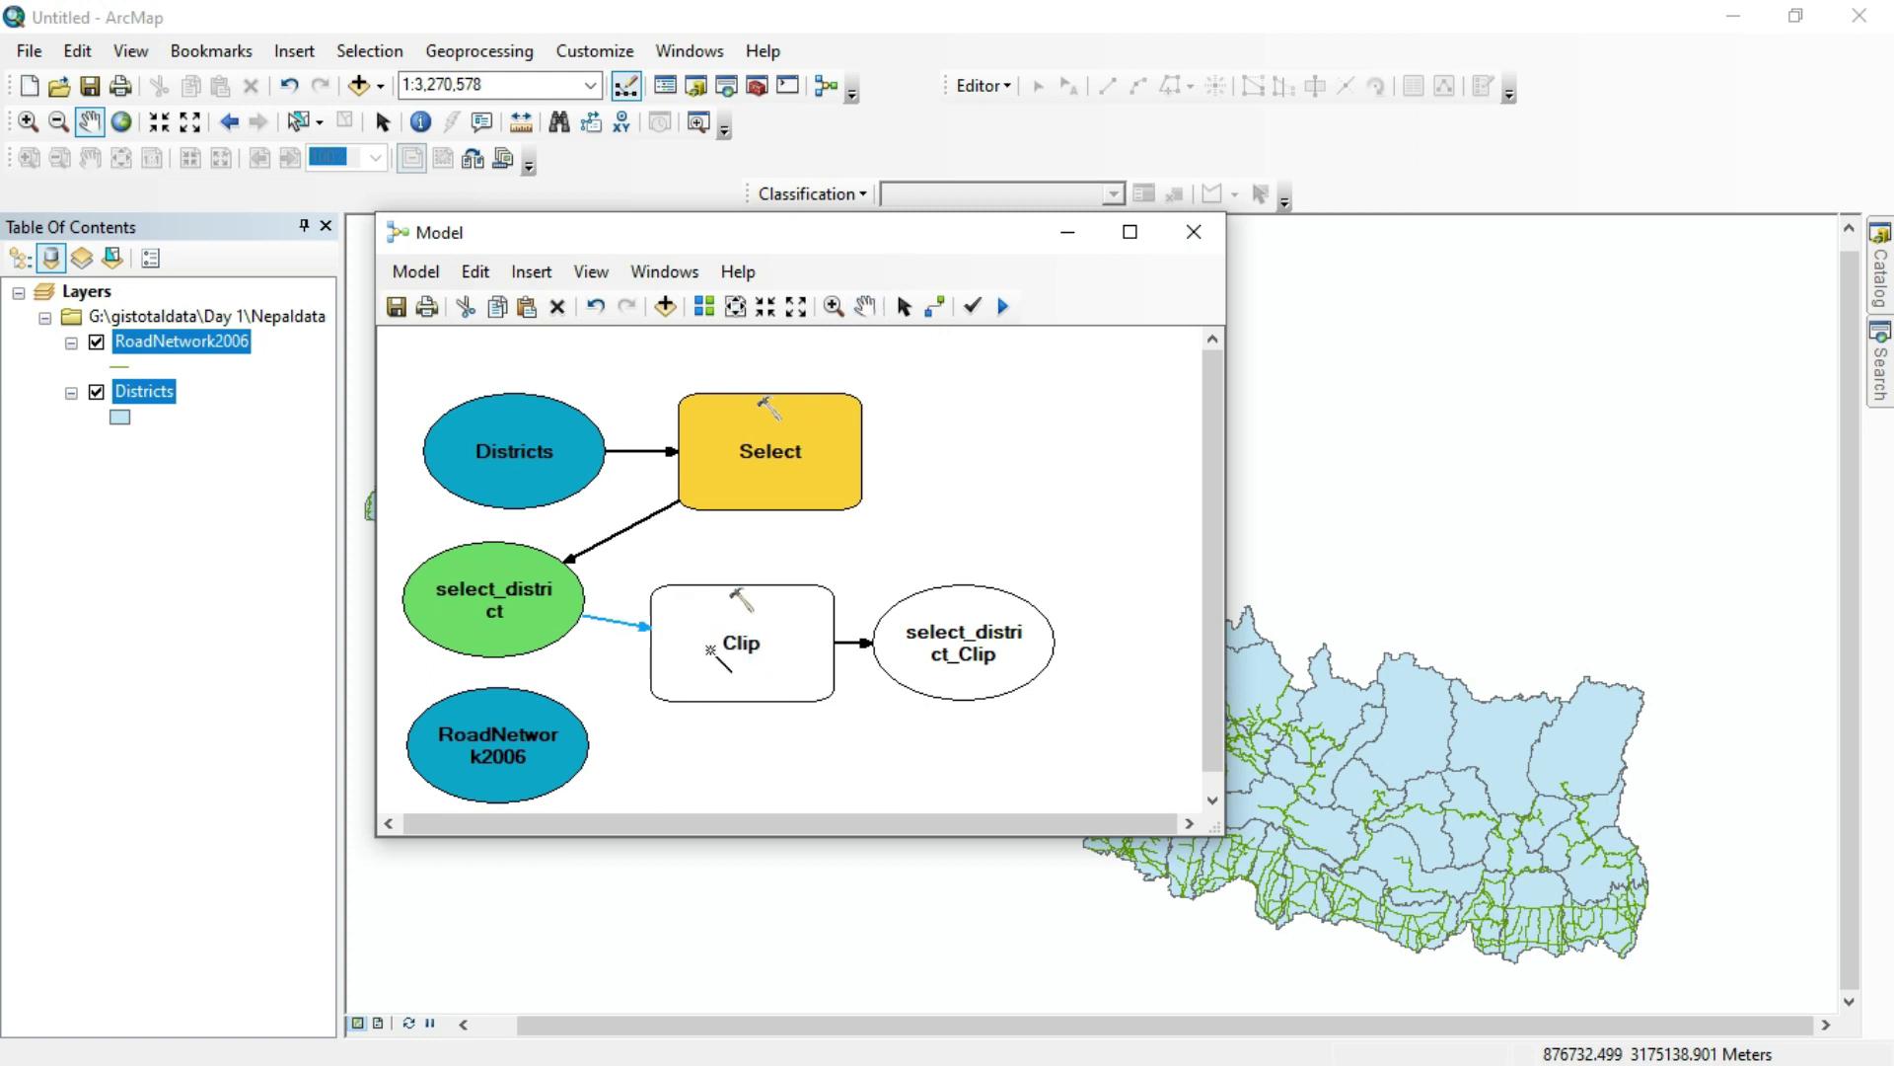
pyautogui.hotkey('ctrl', 'z')
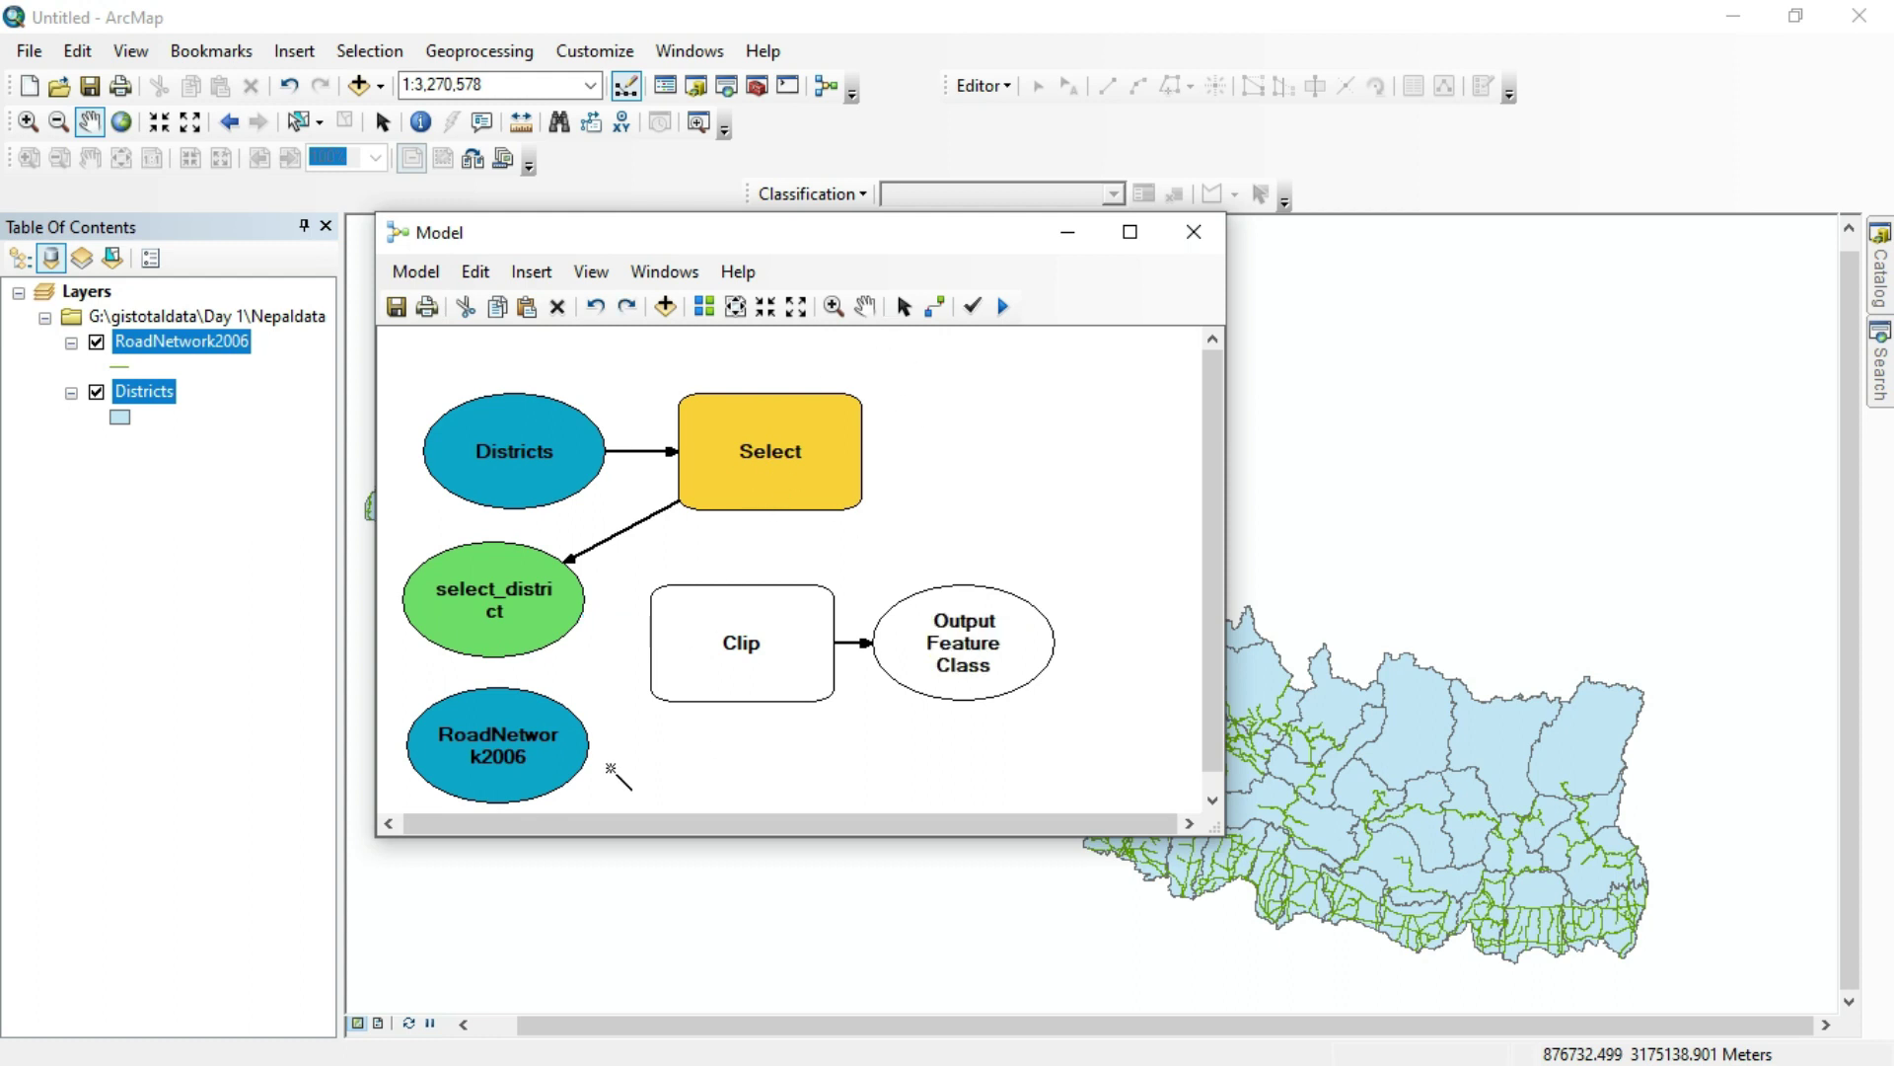
# Step: Connect RoadNetwork2006 as Clip's input features and select_district as its clip features
pyautogui.click(580, 735)
pyautogui.click(703, 624)
pyautogui.click(728, 636)
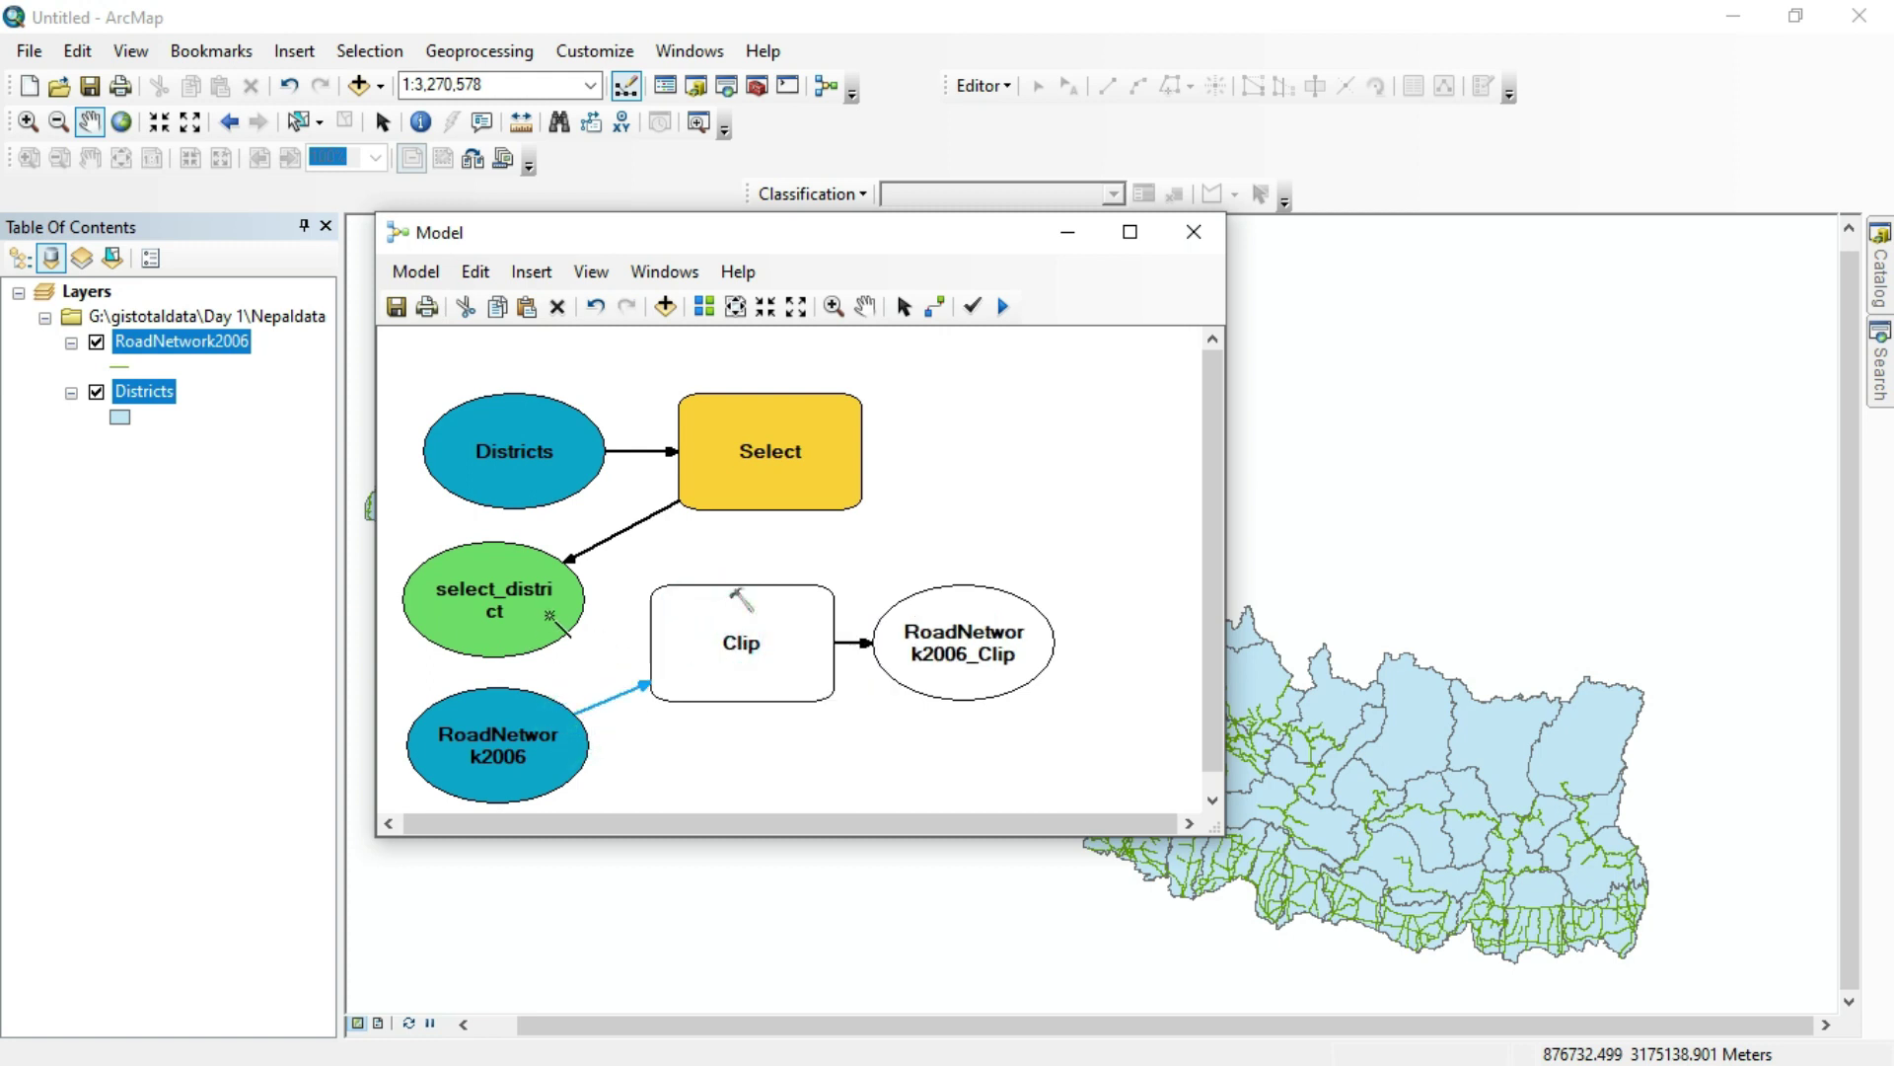
pyautogui.click(558, 614)
pyautogui.click(694, 624)
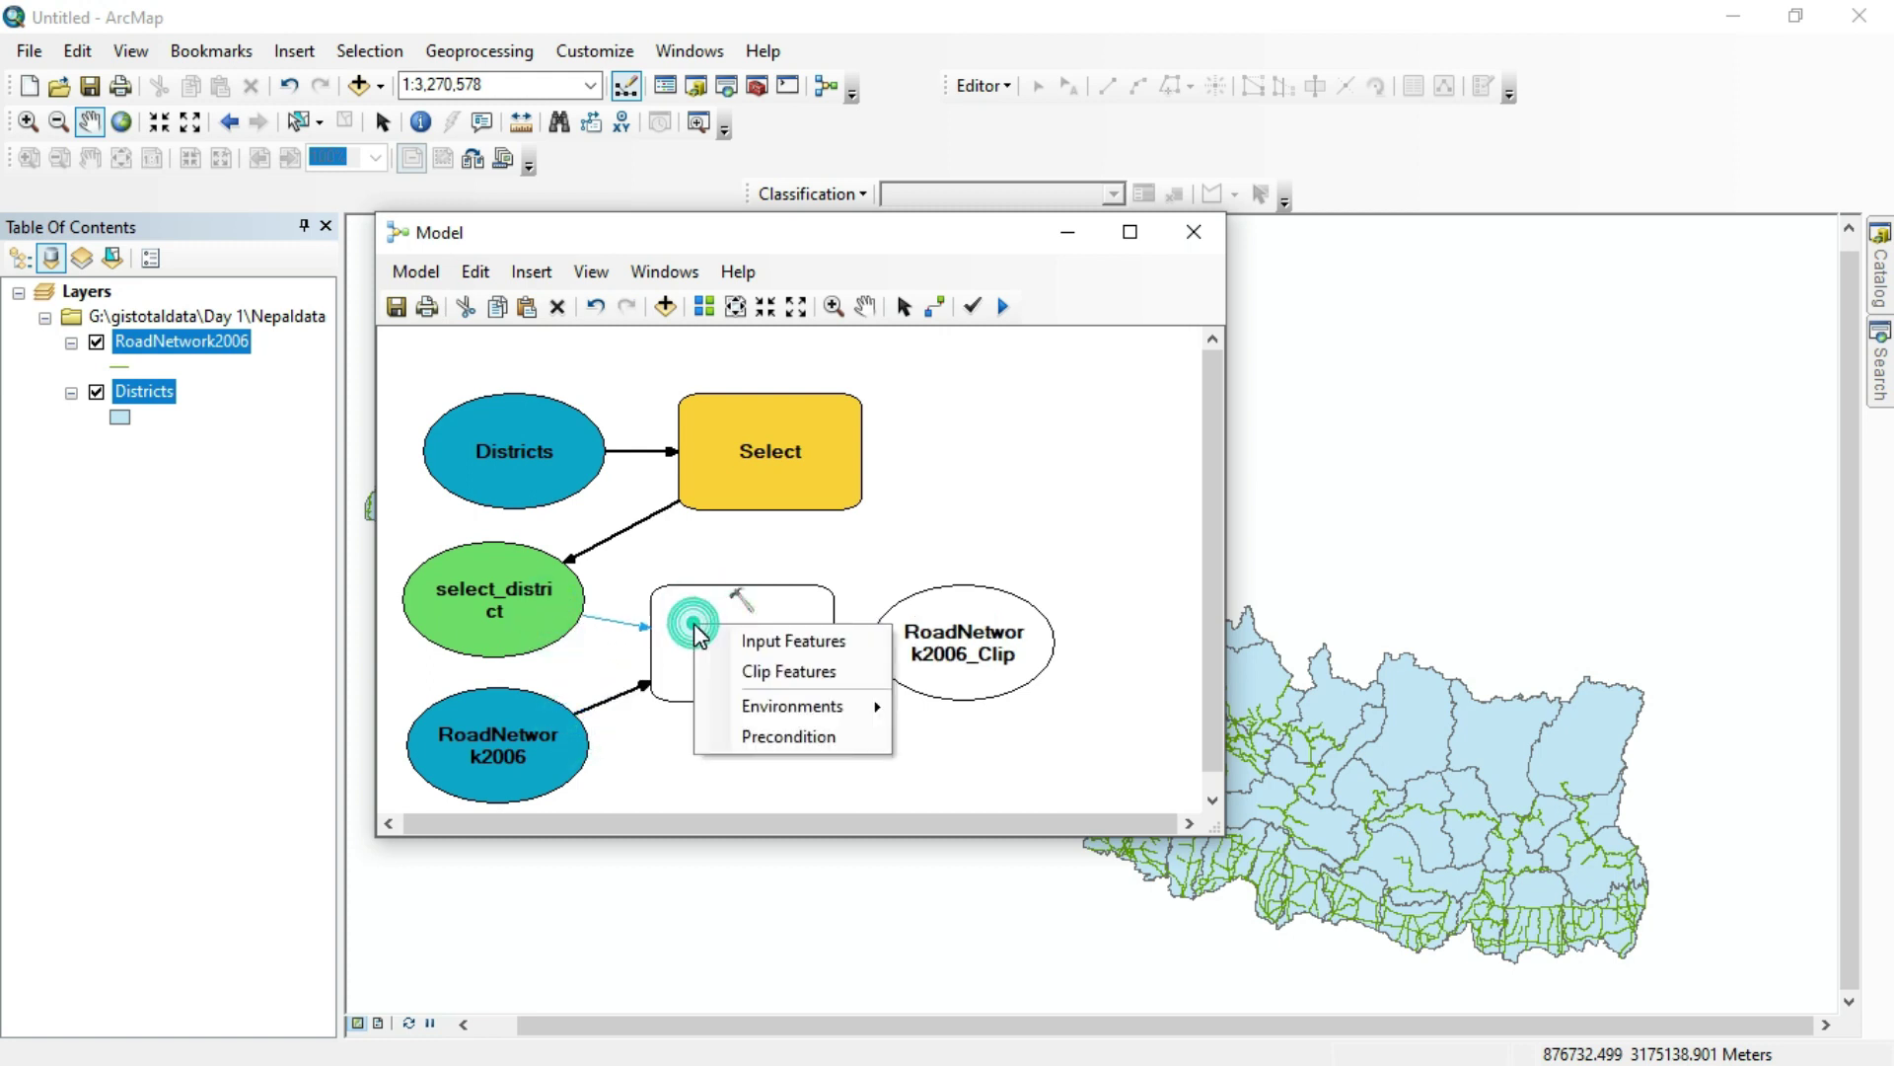
pyautogui.click(736, 672)
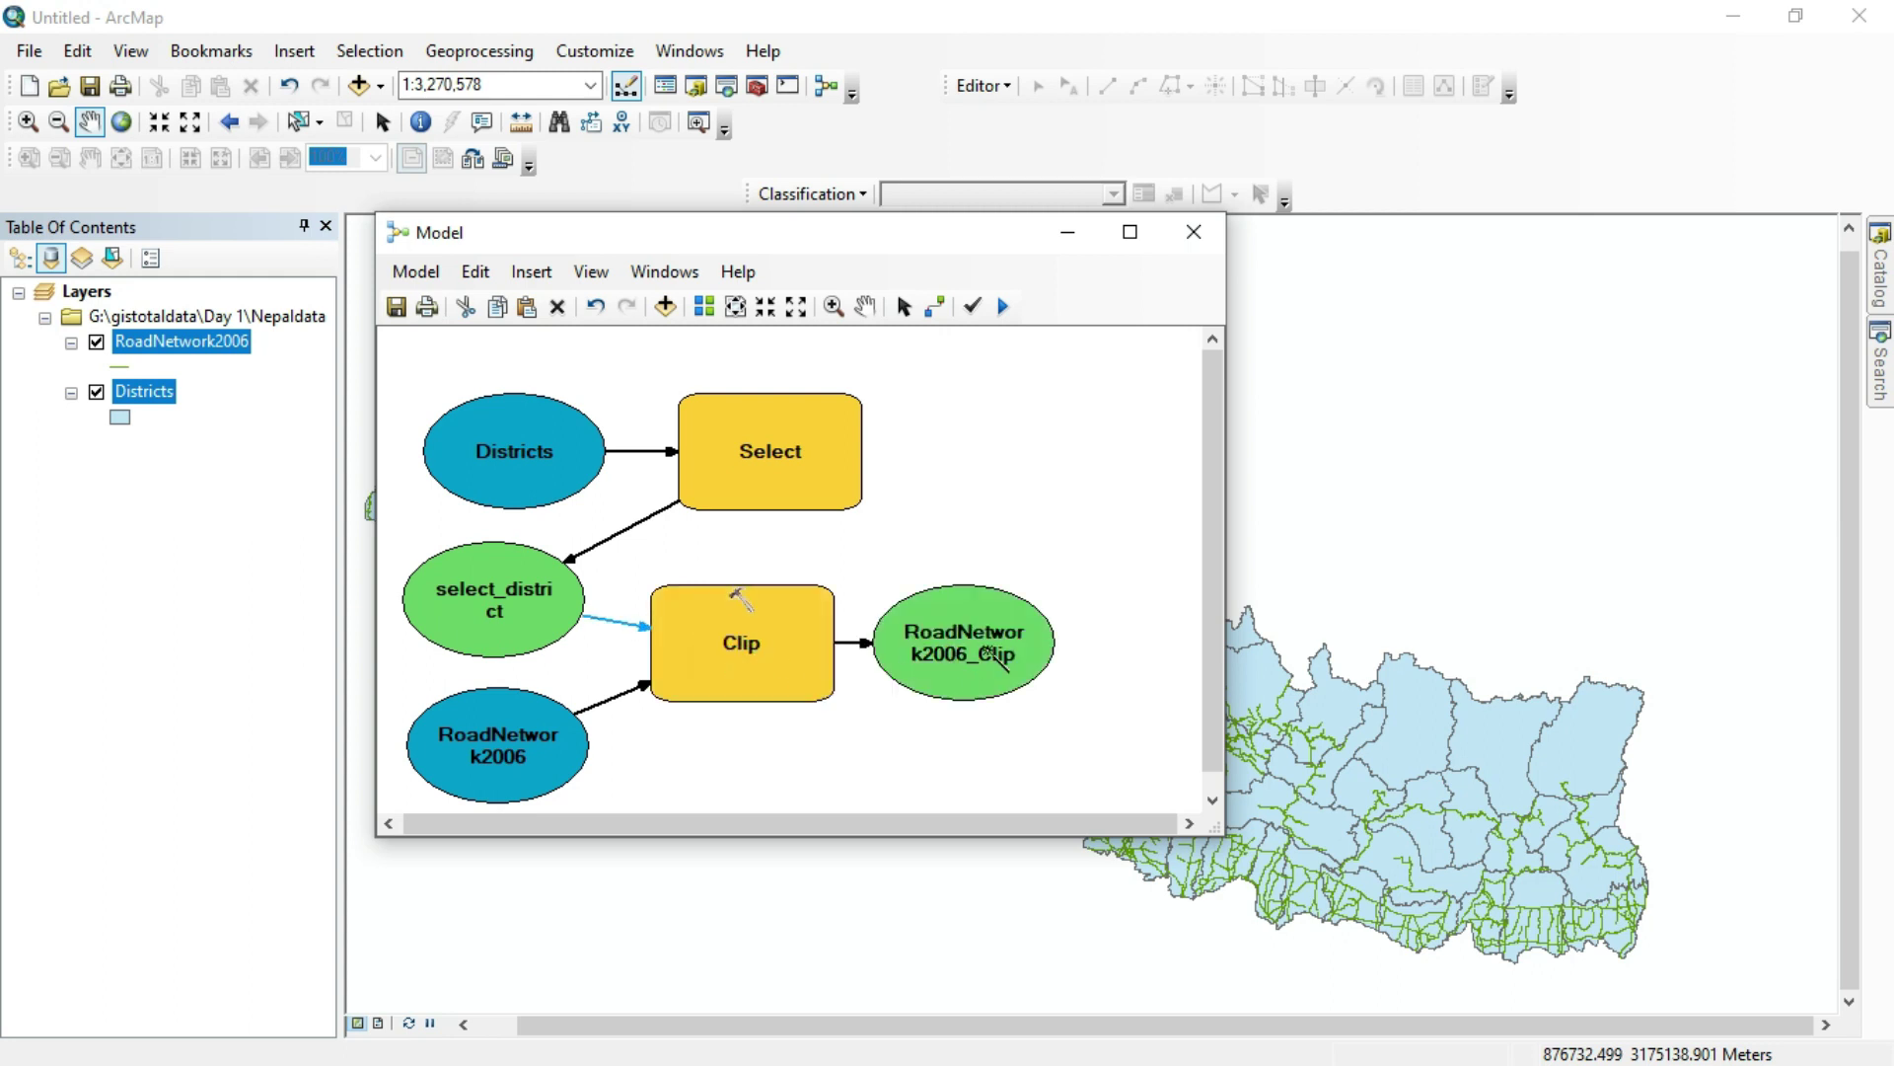
# Step: Save the Clip output as clip_road in New Personal Geodatabase.mdb
pyautogui.doubleClick(973, 649)
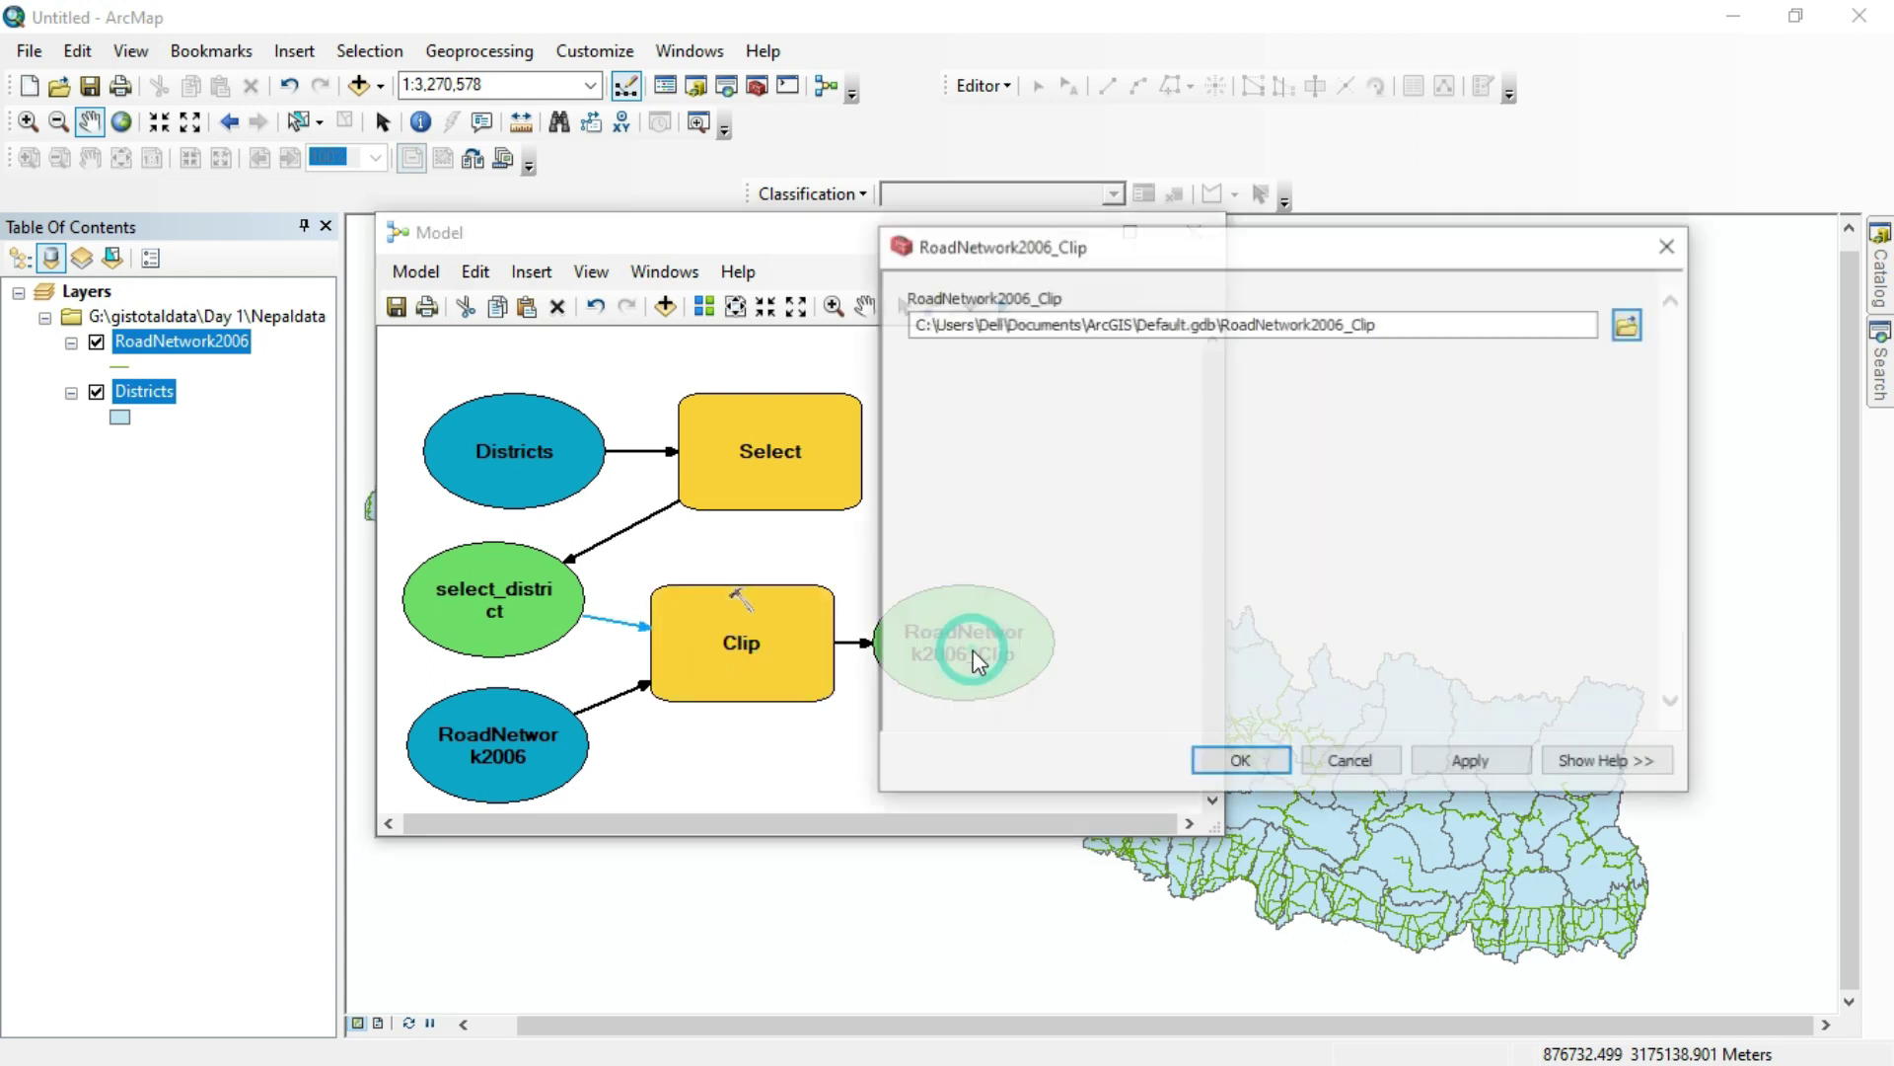
pyautogui.click(1632, 323)
pyautogui.click(1141, 660)
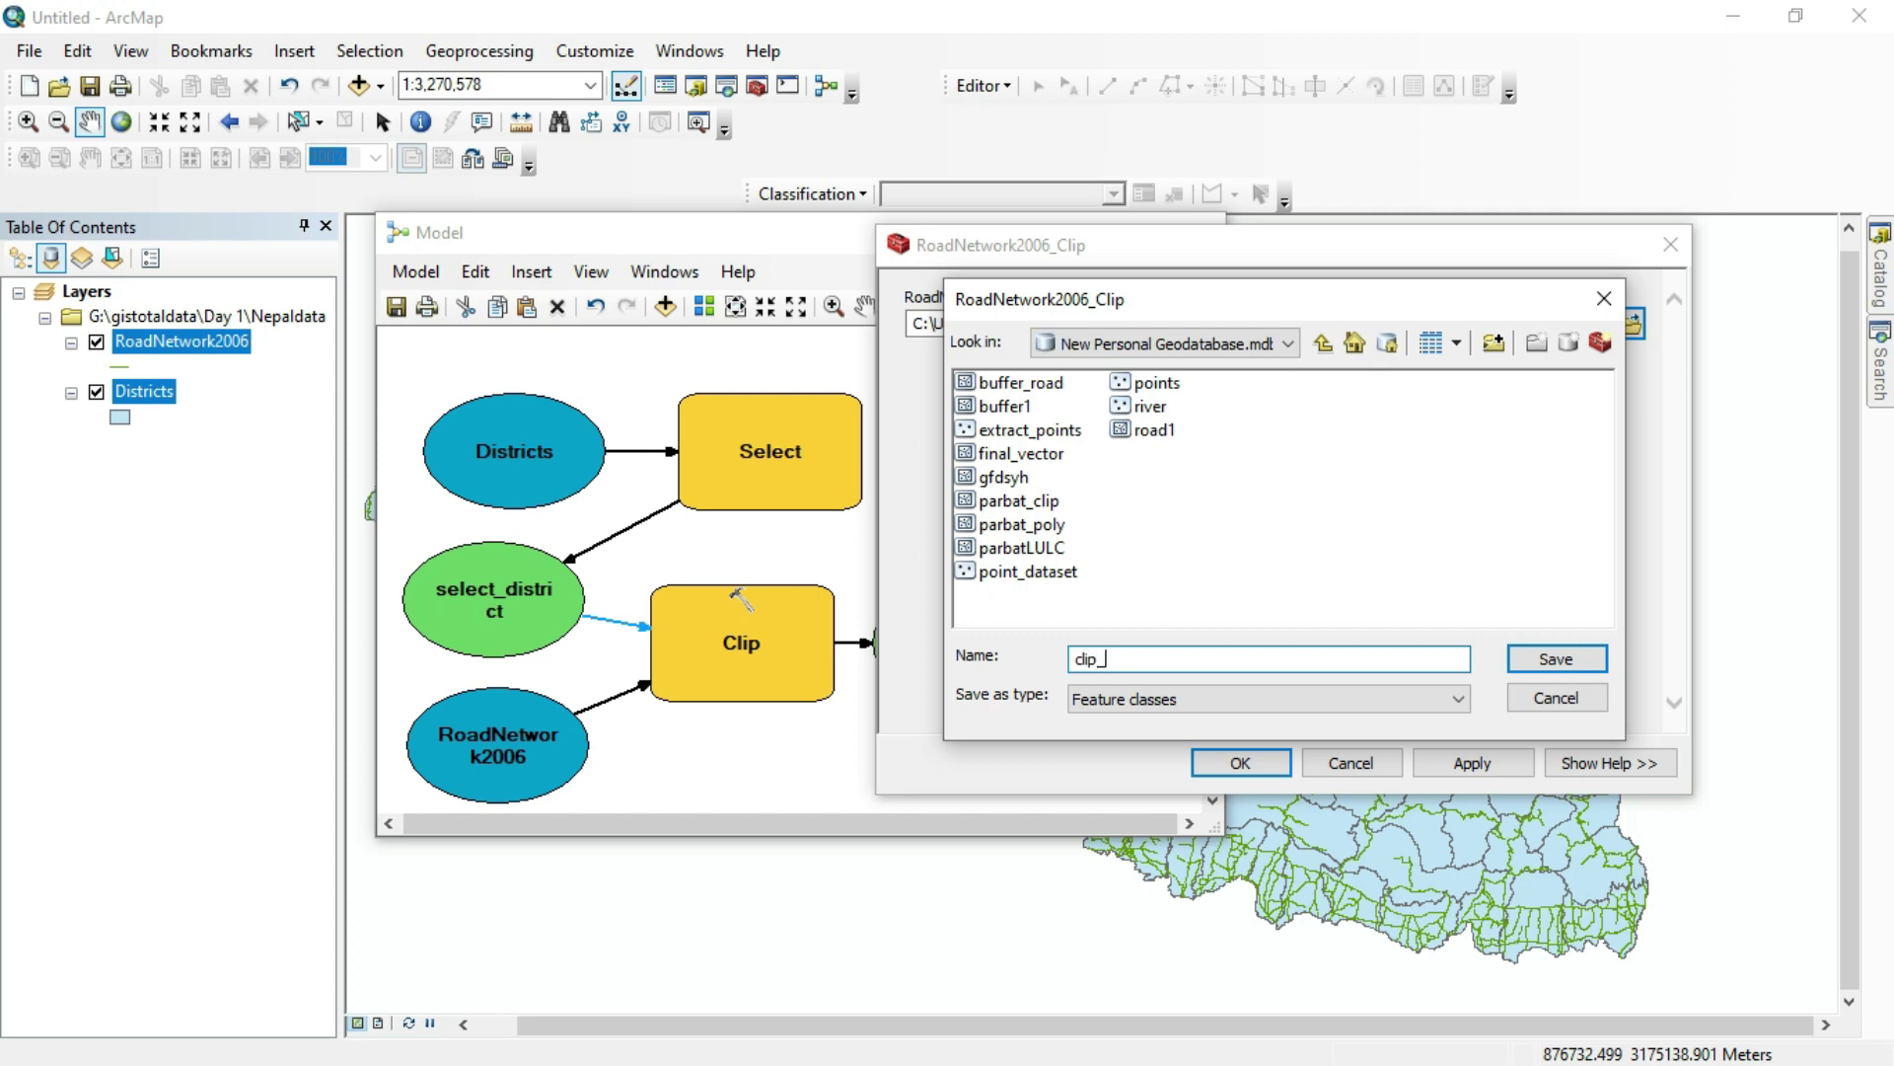
pyautogui.click(1575, 656)
pyautogui.click(1471, 764)
pyautogui.click(1241, 763)
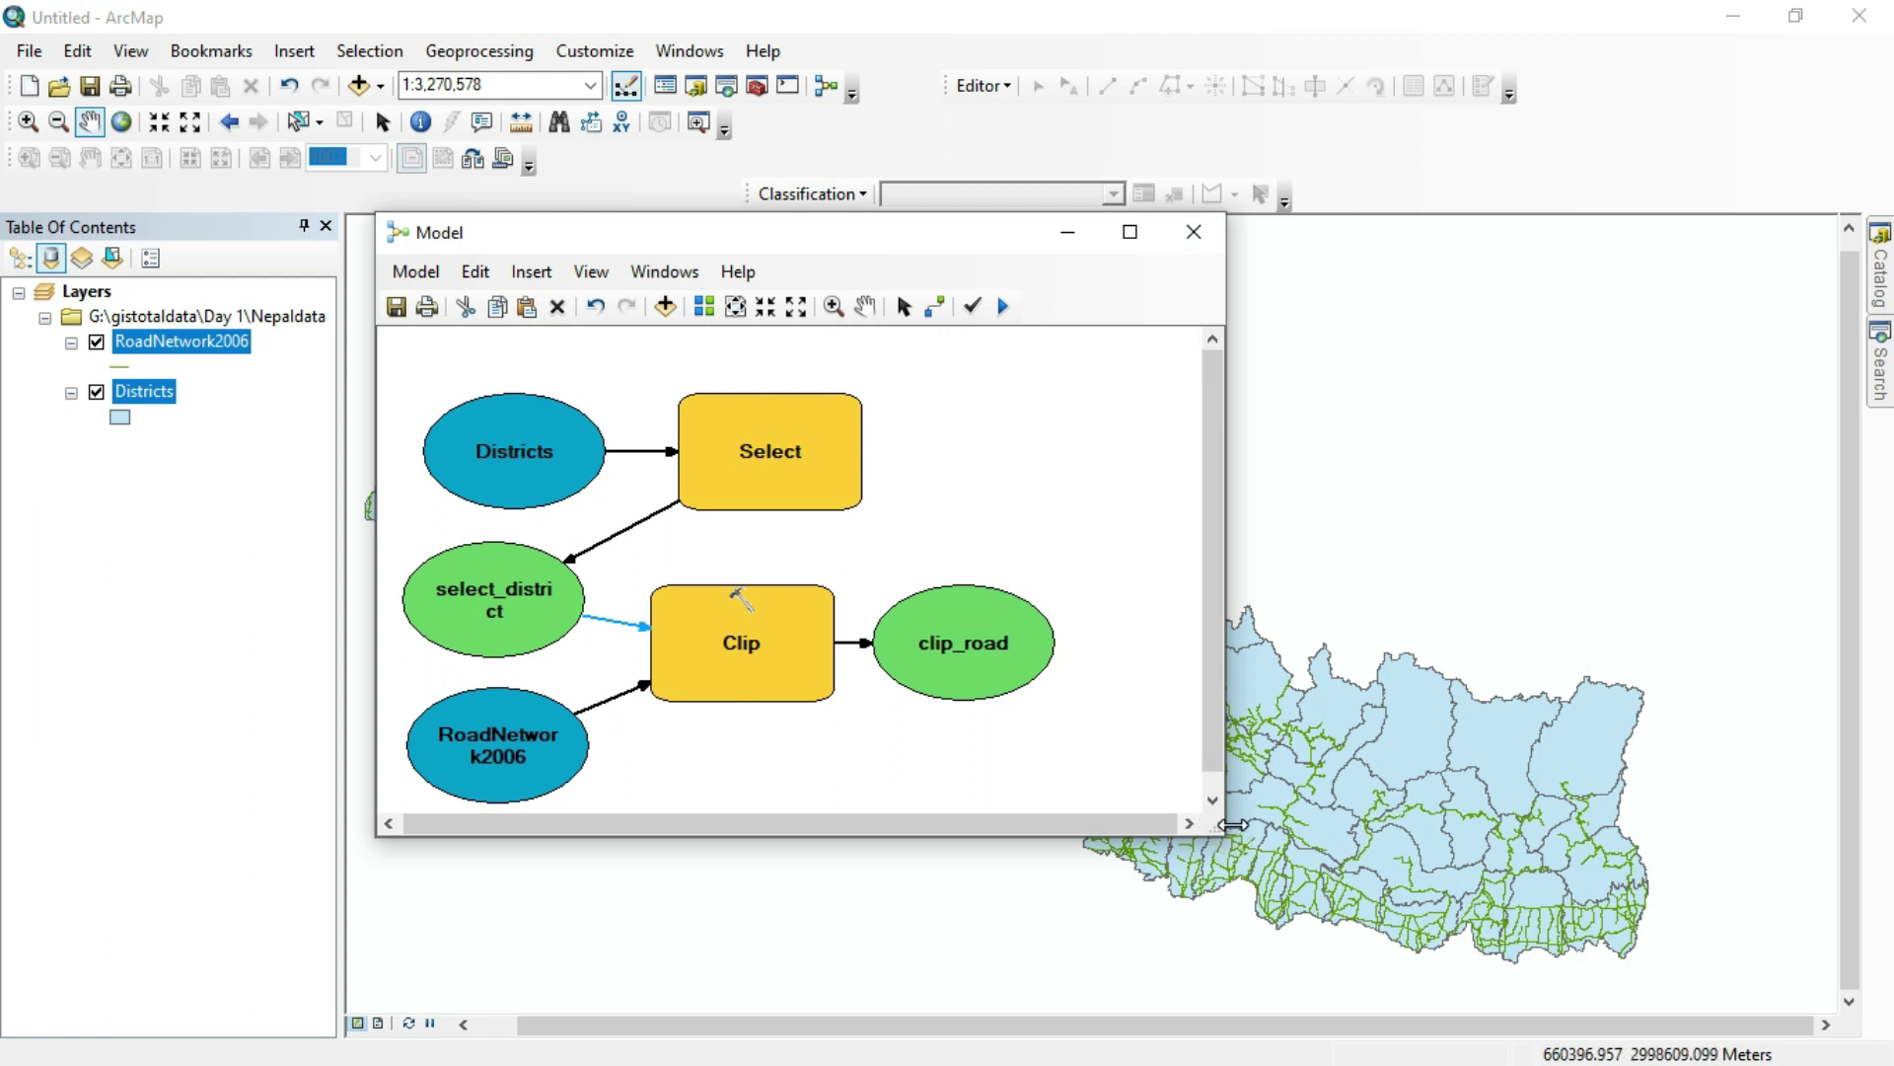
# Step: Enlarge the model window and rearrange clip_road, RoadNetwork2006 and the Clip tool
pyautogui.moveTo(1223, 841); pyautogui.dragTo(1310, 939)
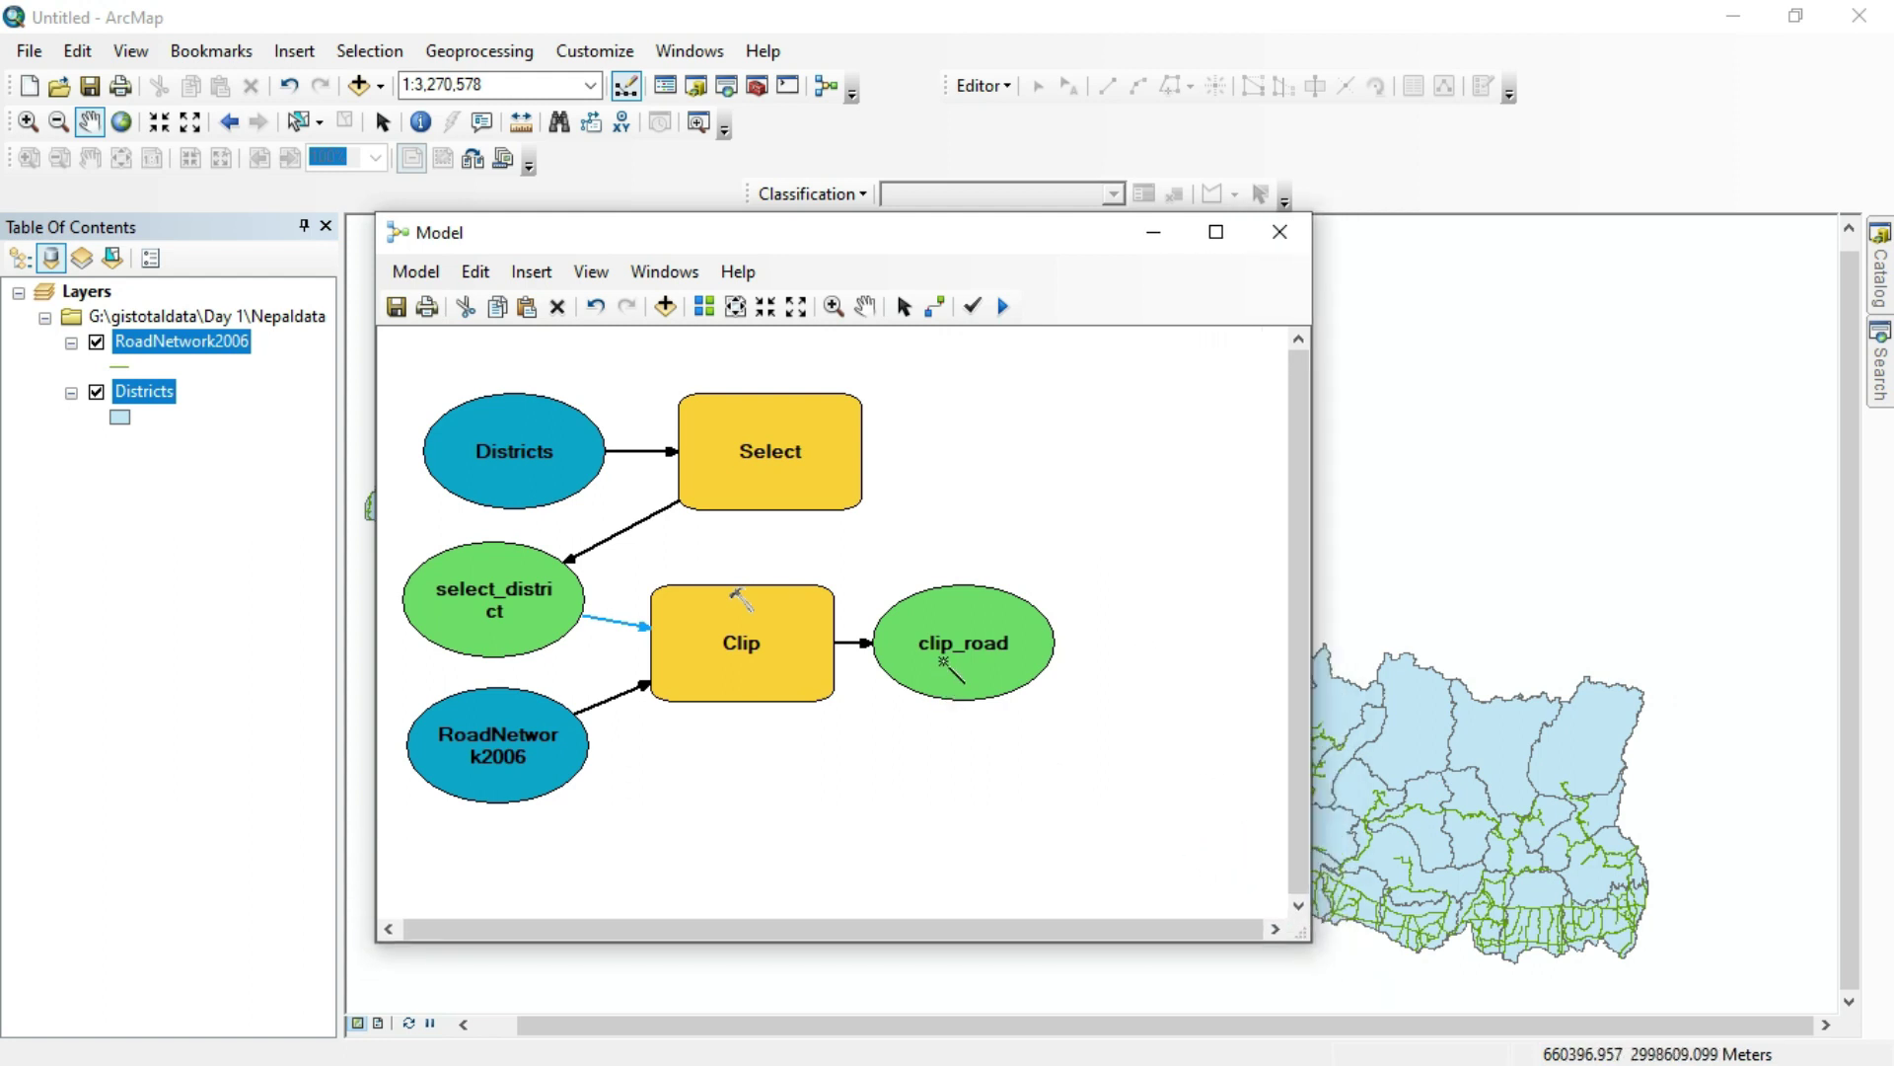
pyautogui.click(904, 306)
pyautogui.moveTo(981, 683); pyautogui.dragTo(522, 784)
pyautogui.moveTo(495, 667); pyautogui.dragTo(487, 657)
pyautogui.moveTo(730, 563); pyautogui.dragTo(891, 553)
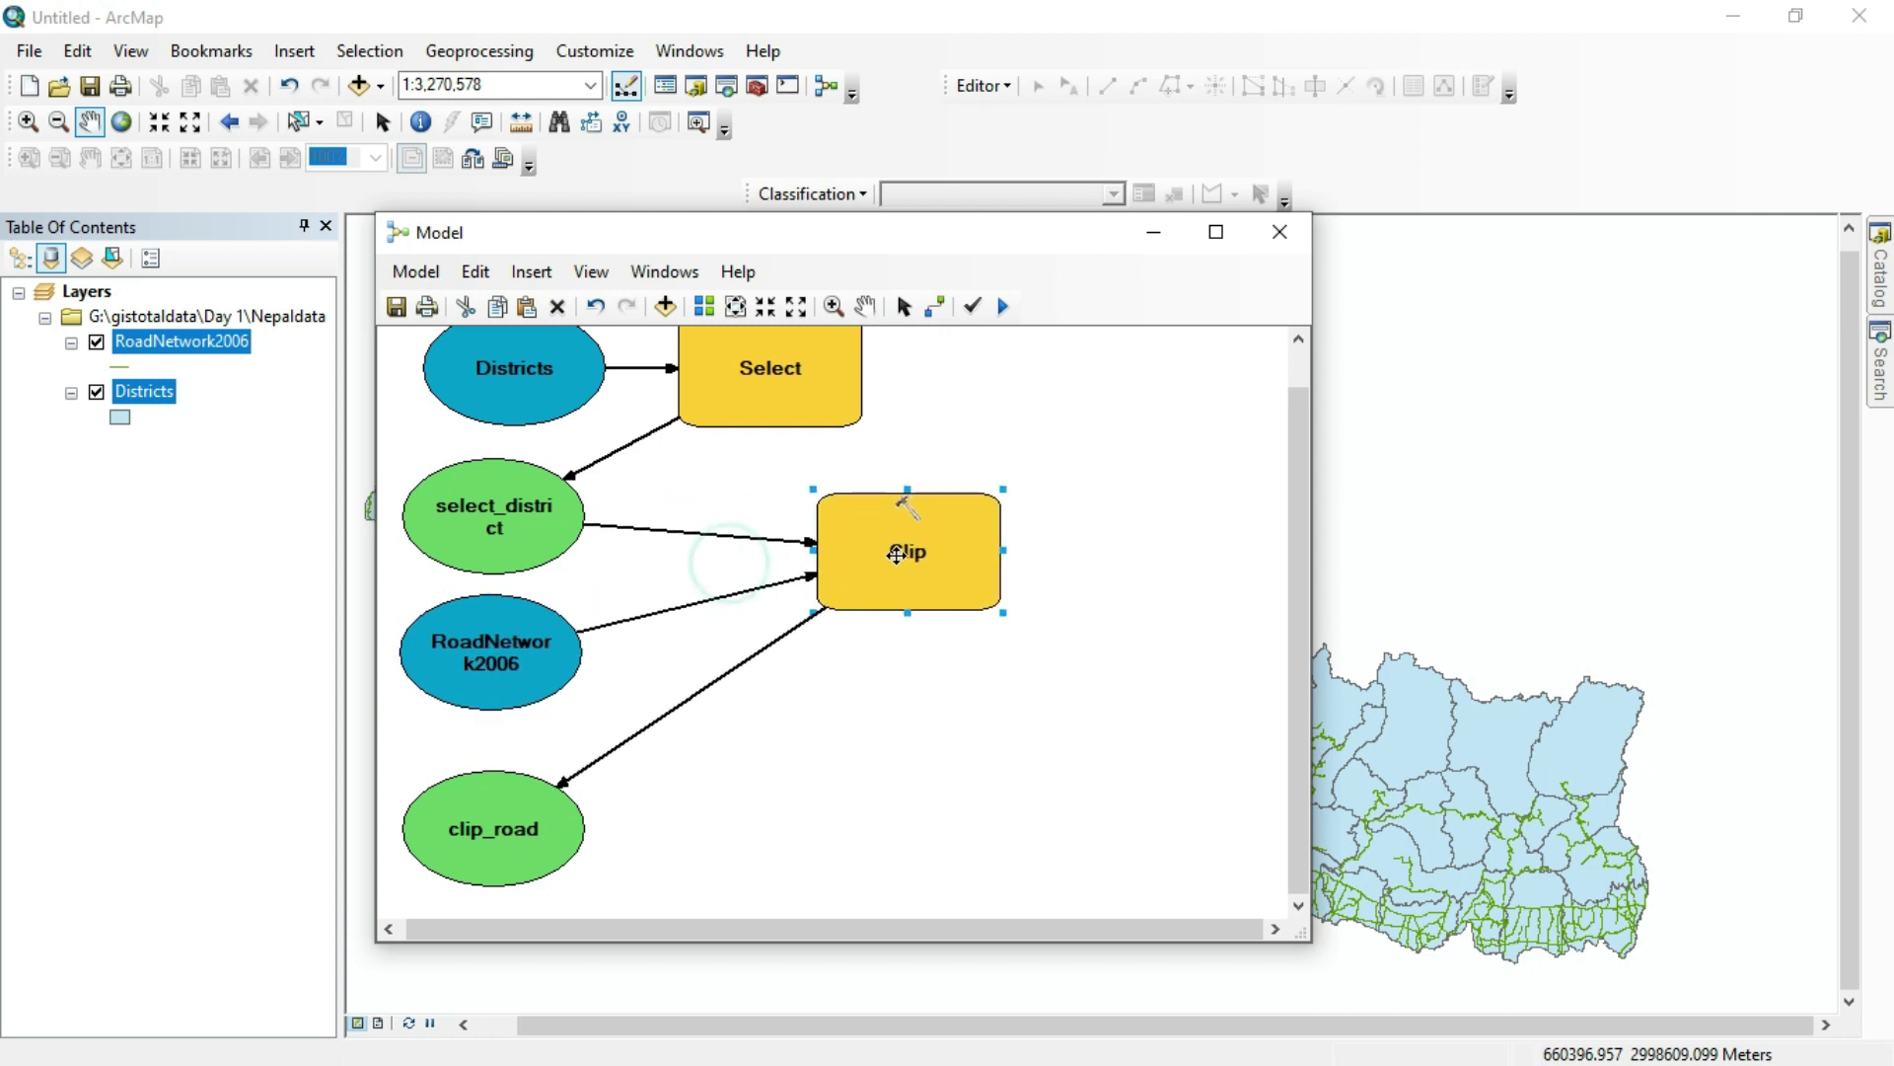
# Step: Search for 'buffer' and open the Buffer tool from Analysis Tools > Proximity
pyautogui.click(1881, 373)
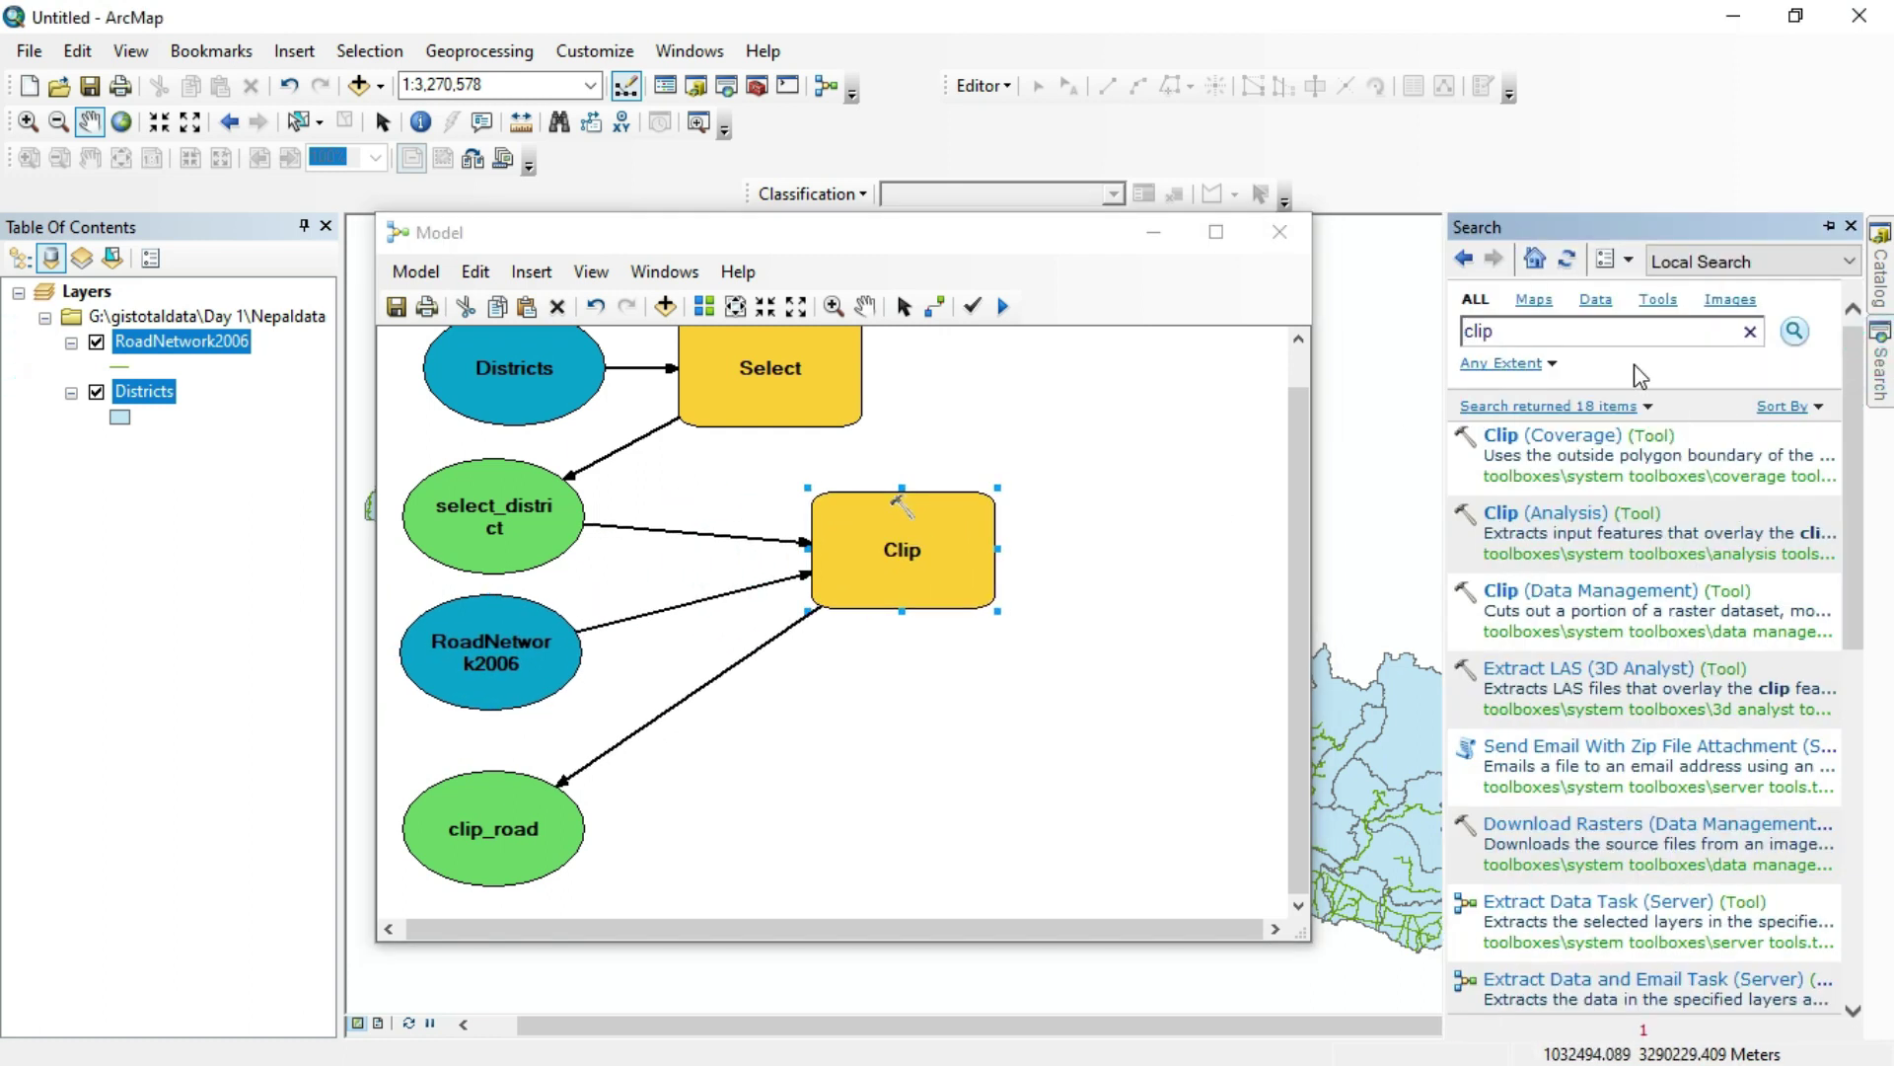
pyautogui.click(1591, 329)
pyautogui.press('BackSpace')
pyautogui.write('buffer')
pyautogui.click(1794, 331)
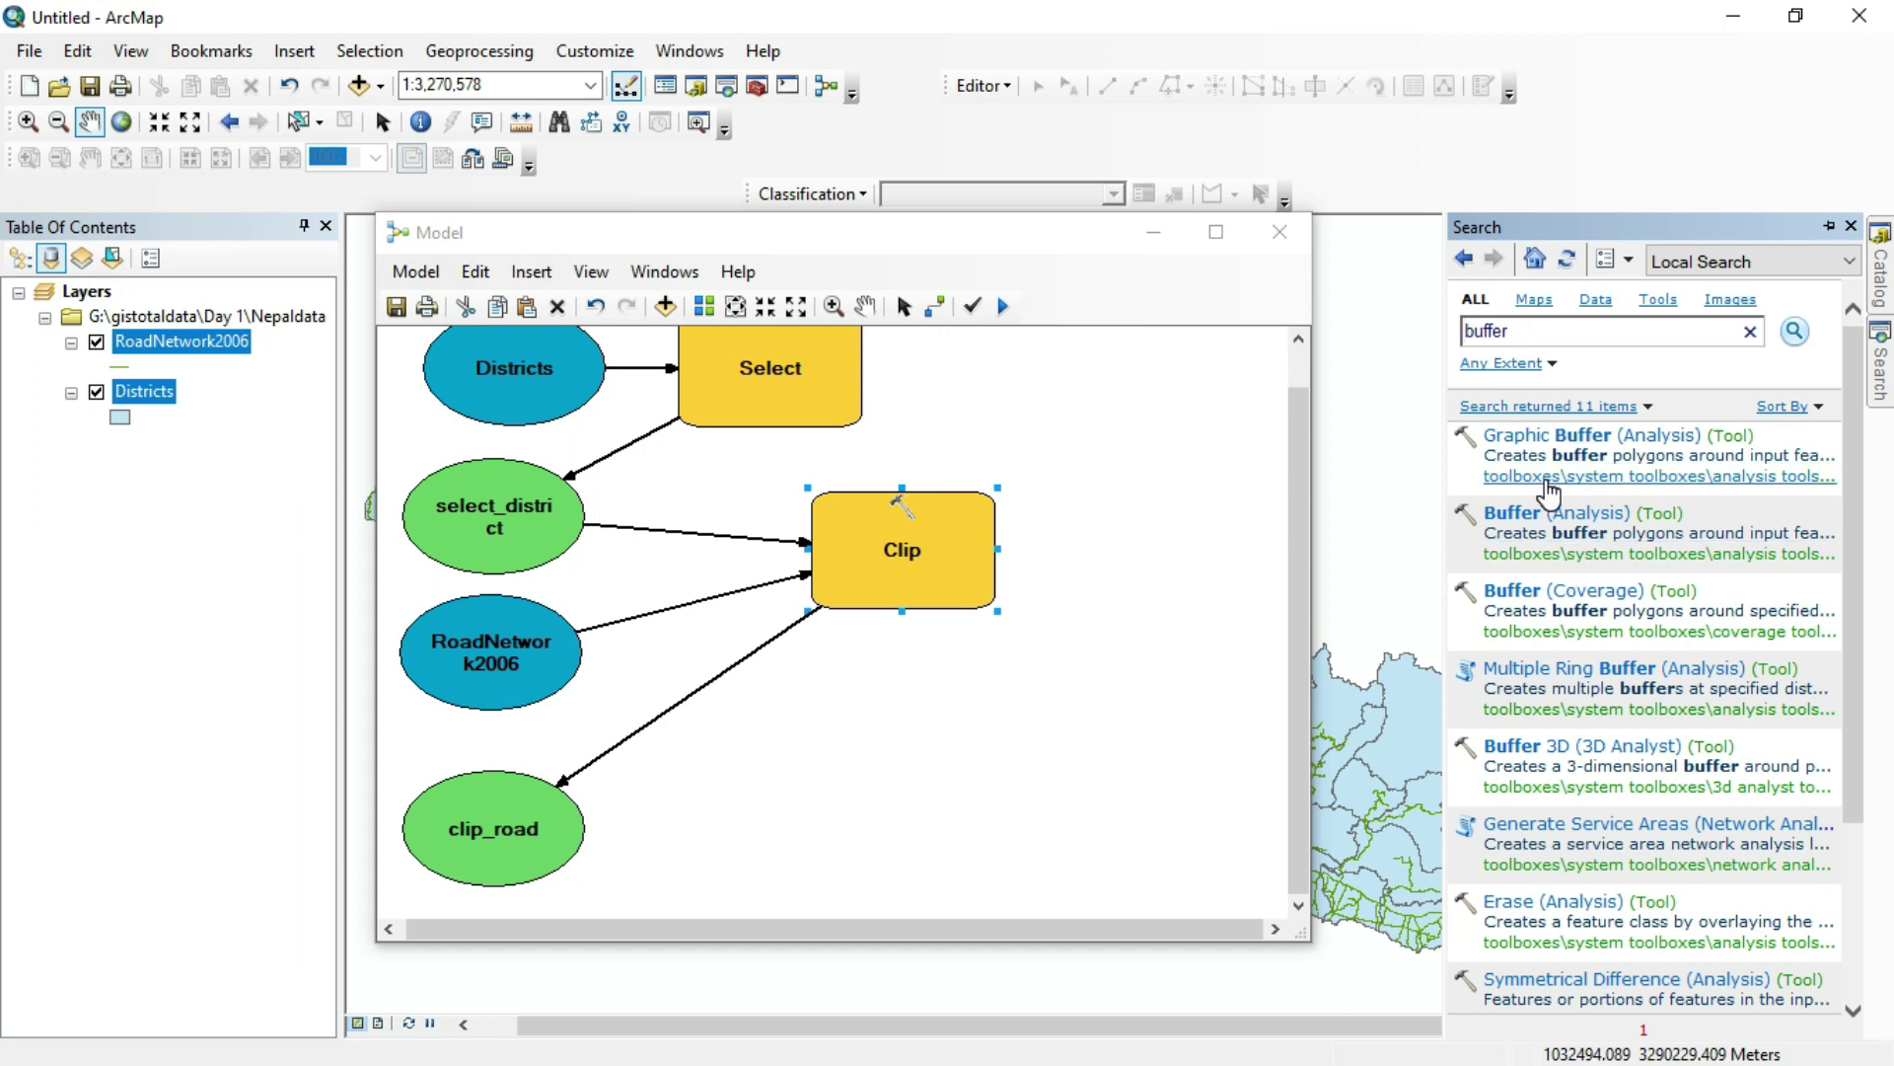
pyautogui.click(1578, 555)
pyautogui.click(1624, 795)
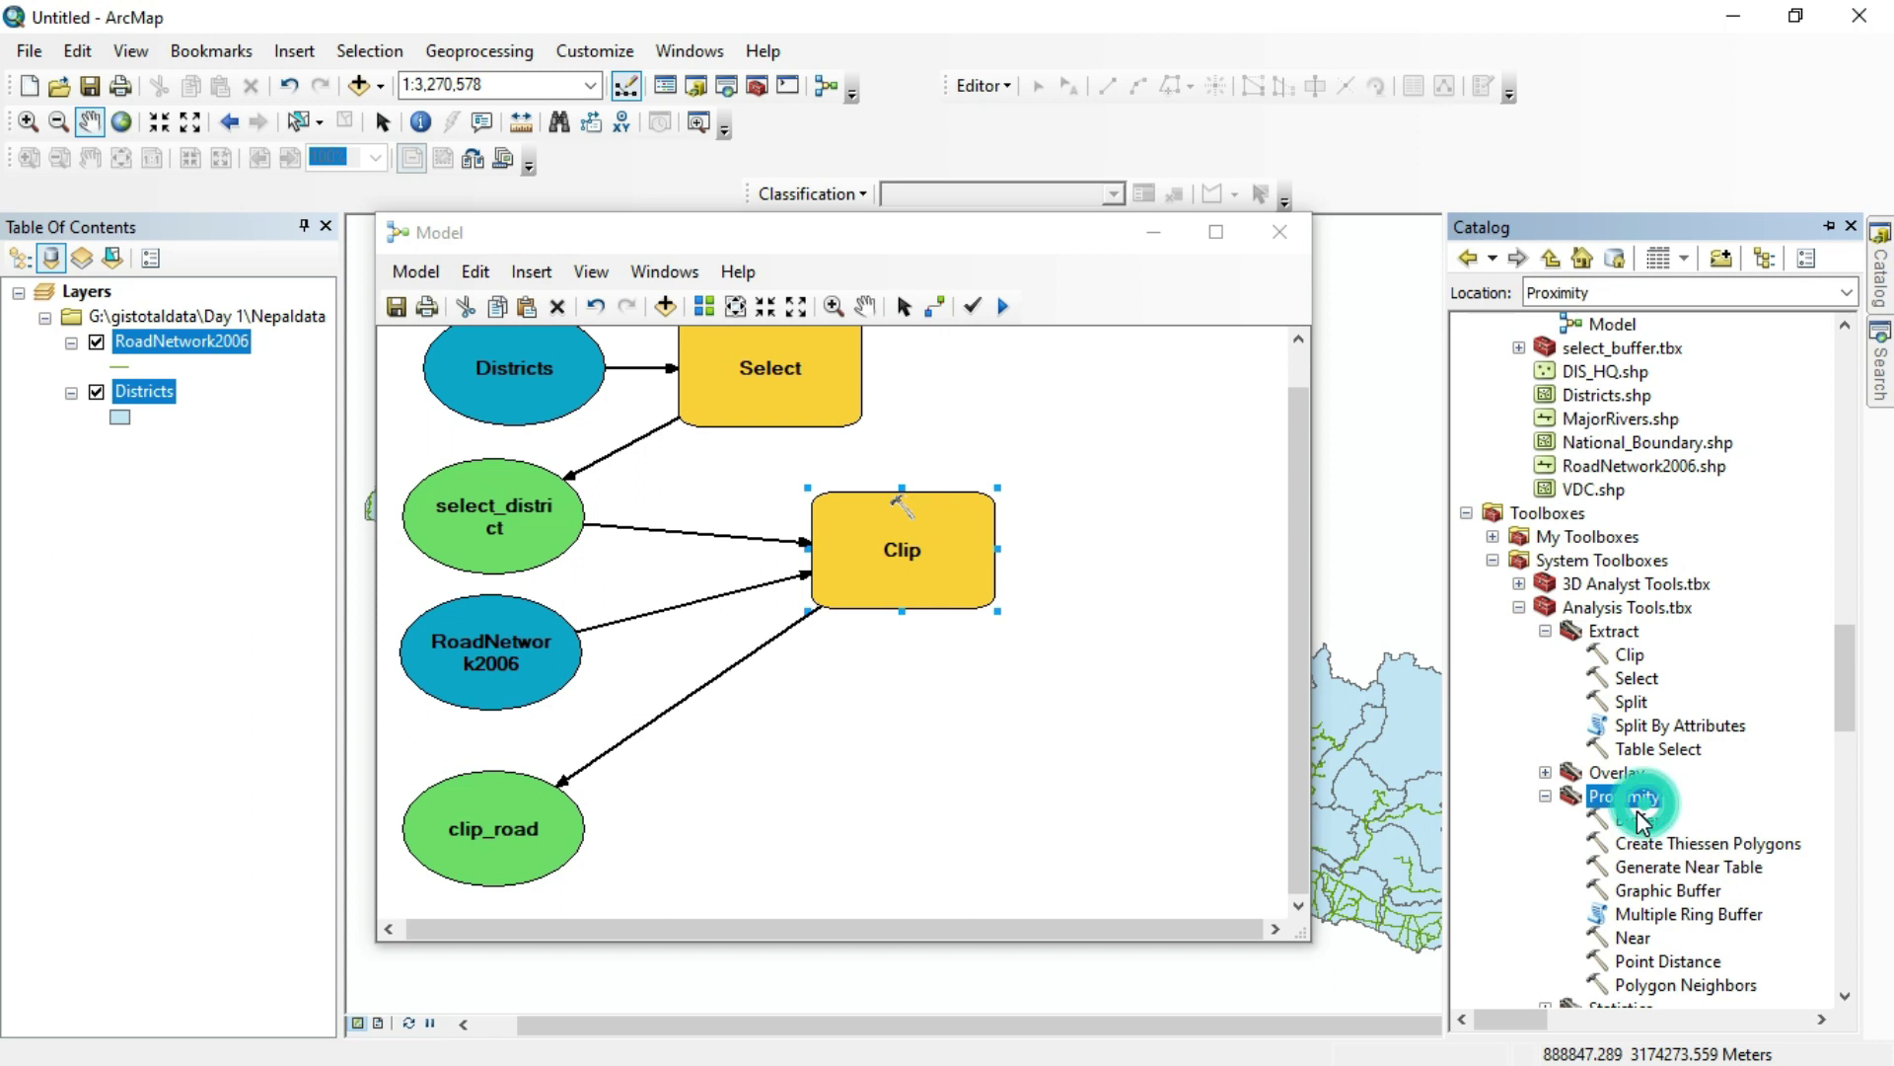
pyautogui.doubleClick(1637, 819)
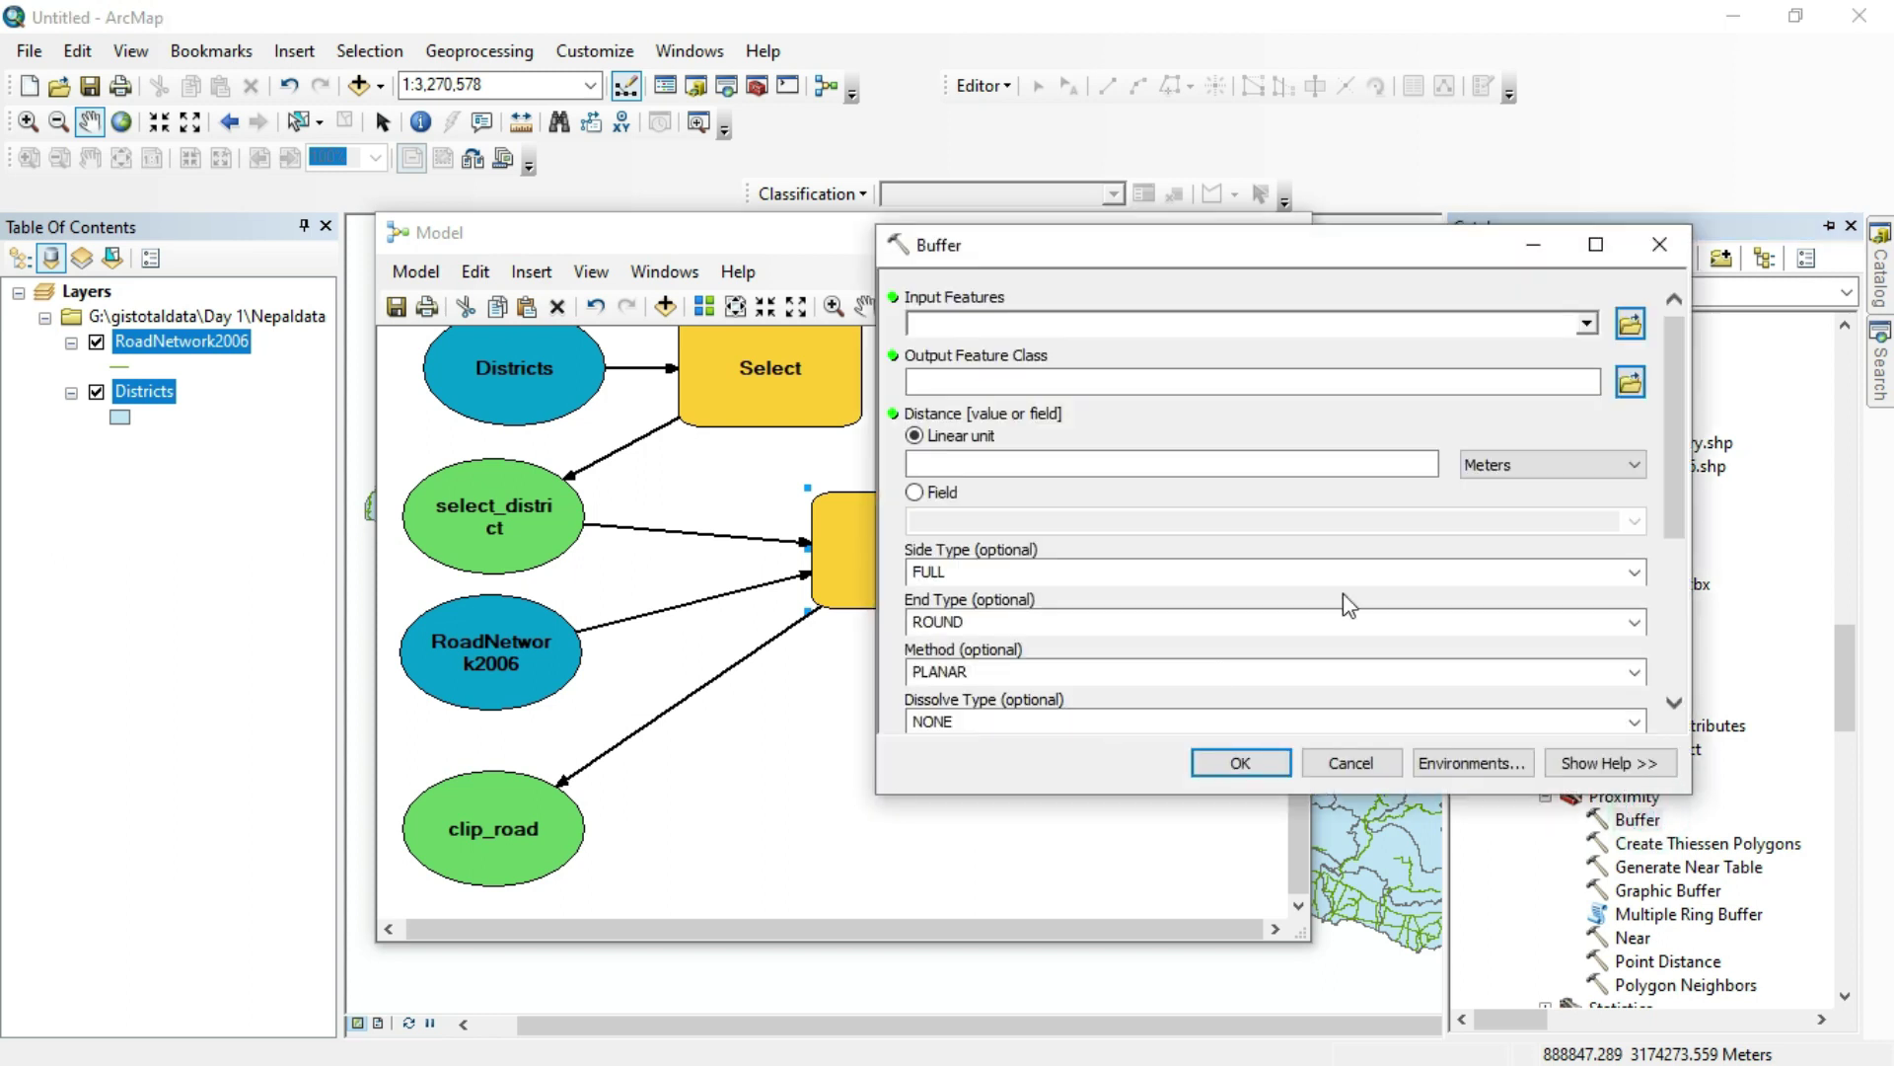
# Step: Add a Buffer step to the model with clip_road connected as its input features
pyautogui.click(1660, 244)
pyautogui.moveTo(1641, 831); pyautogui.dragTo(825, 774)
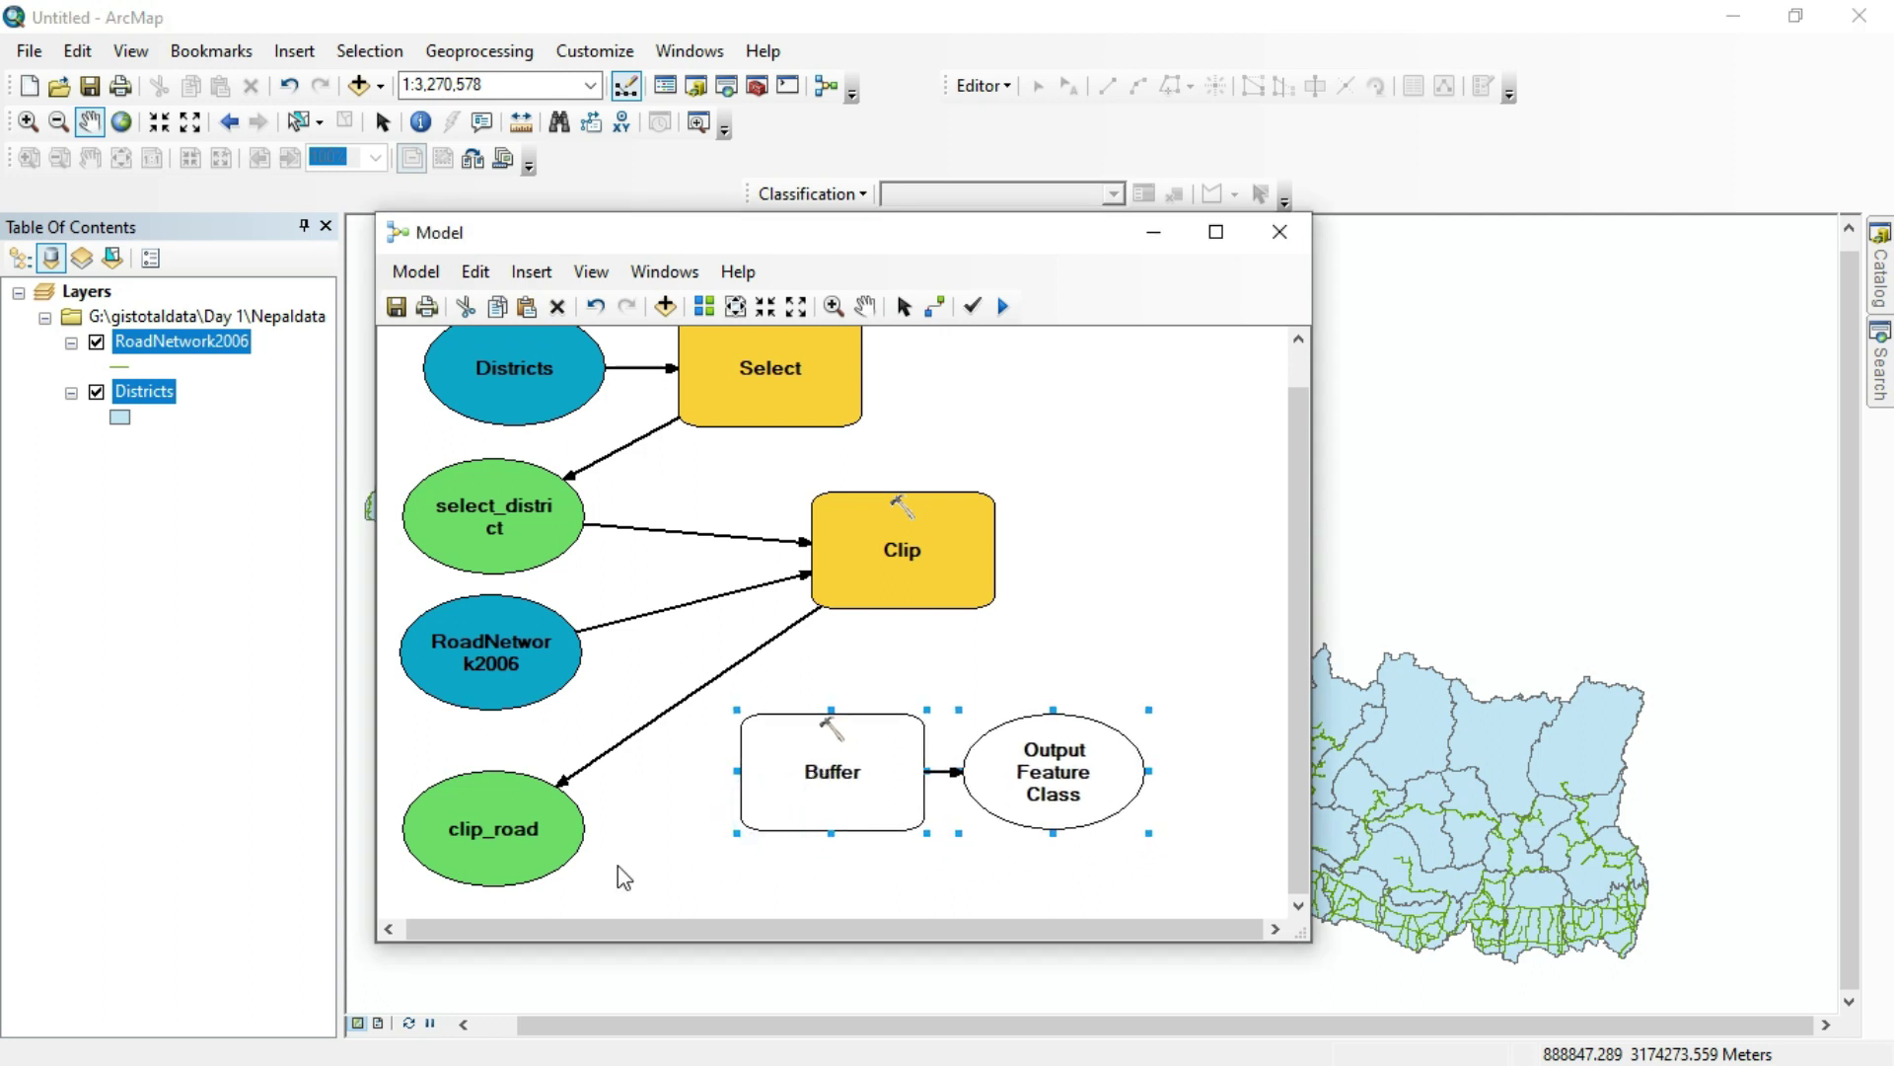
pyautogui.click(935, 306)
pyautogui.click(545, 831)
pyautogui.click(766, 787)
pyautogui.click(838, 799)
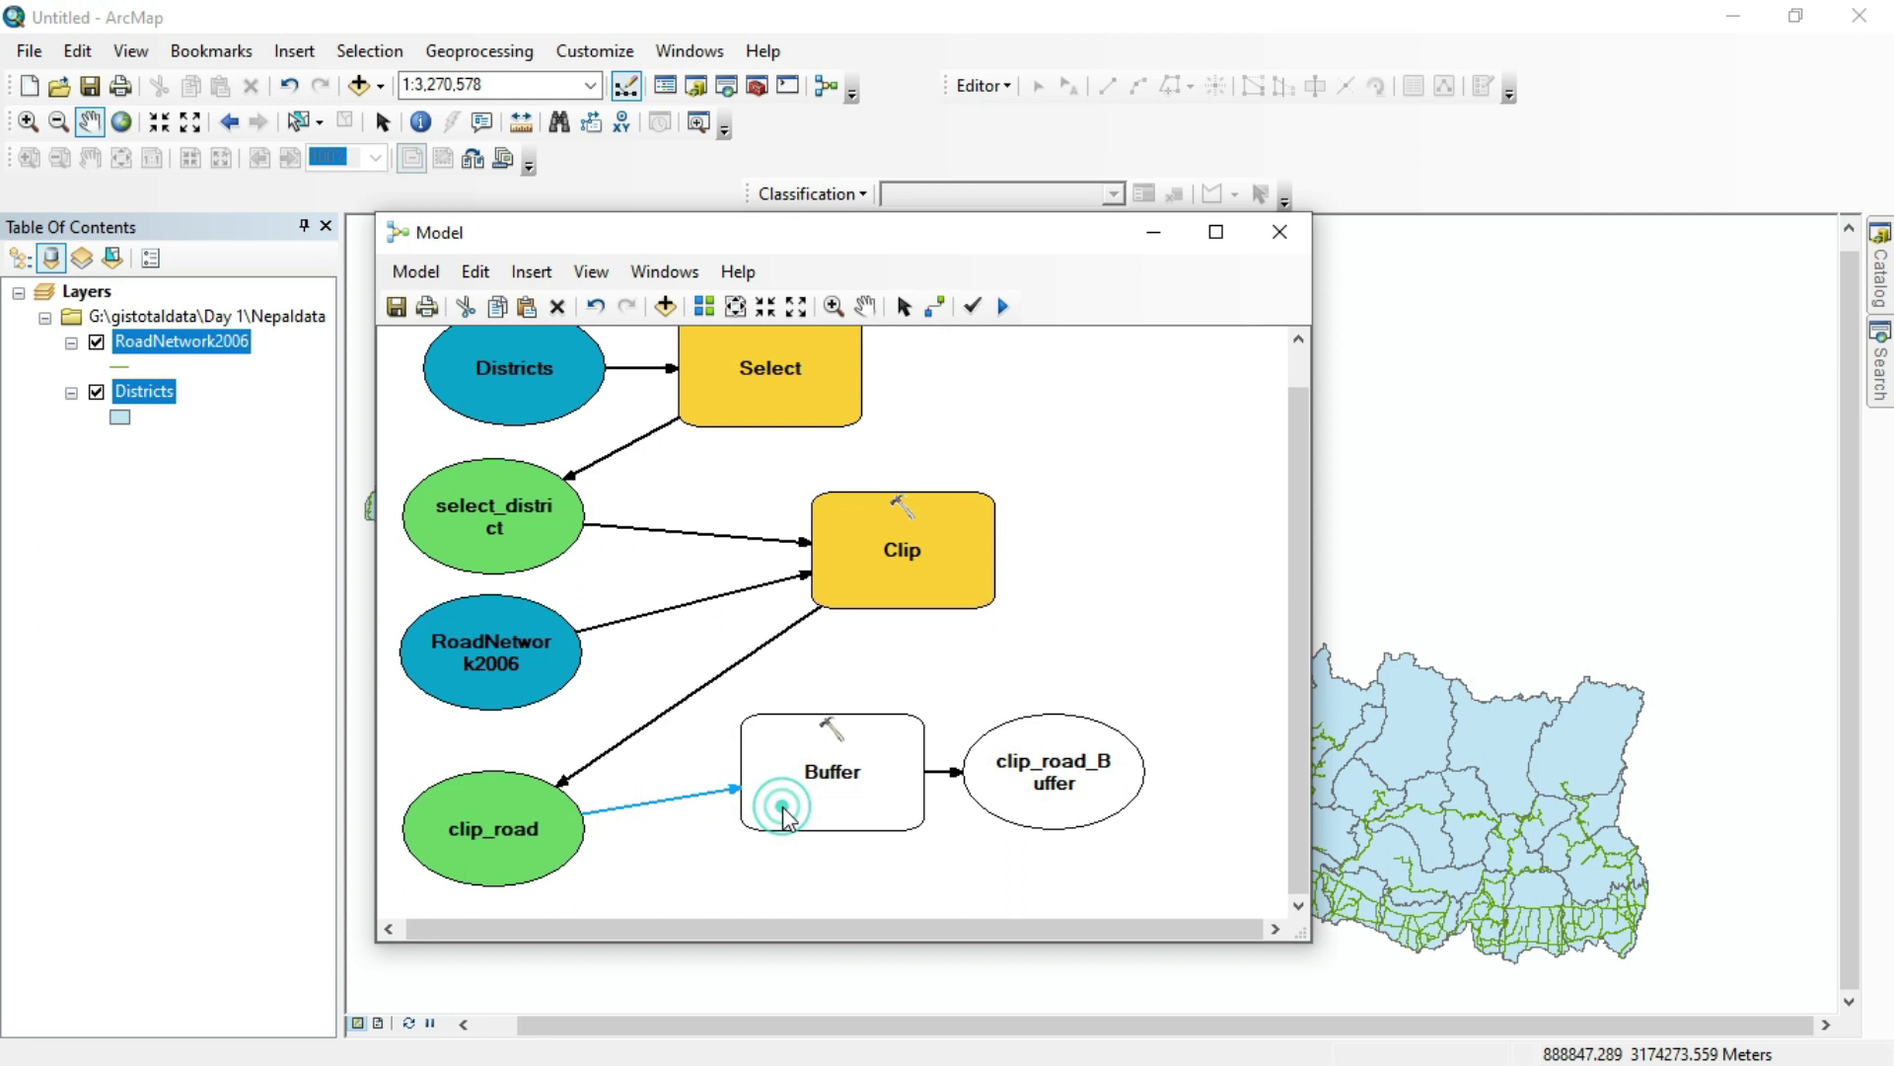
# Step: Save the Buffer output as road_buffer in New Personal Geodatabase.mdb
pyautogui.doubleClick(1060, 787)
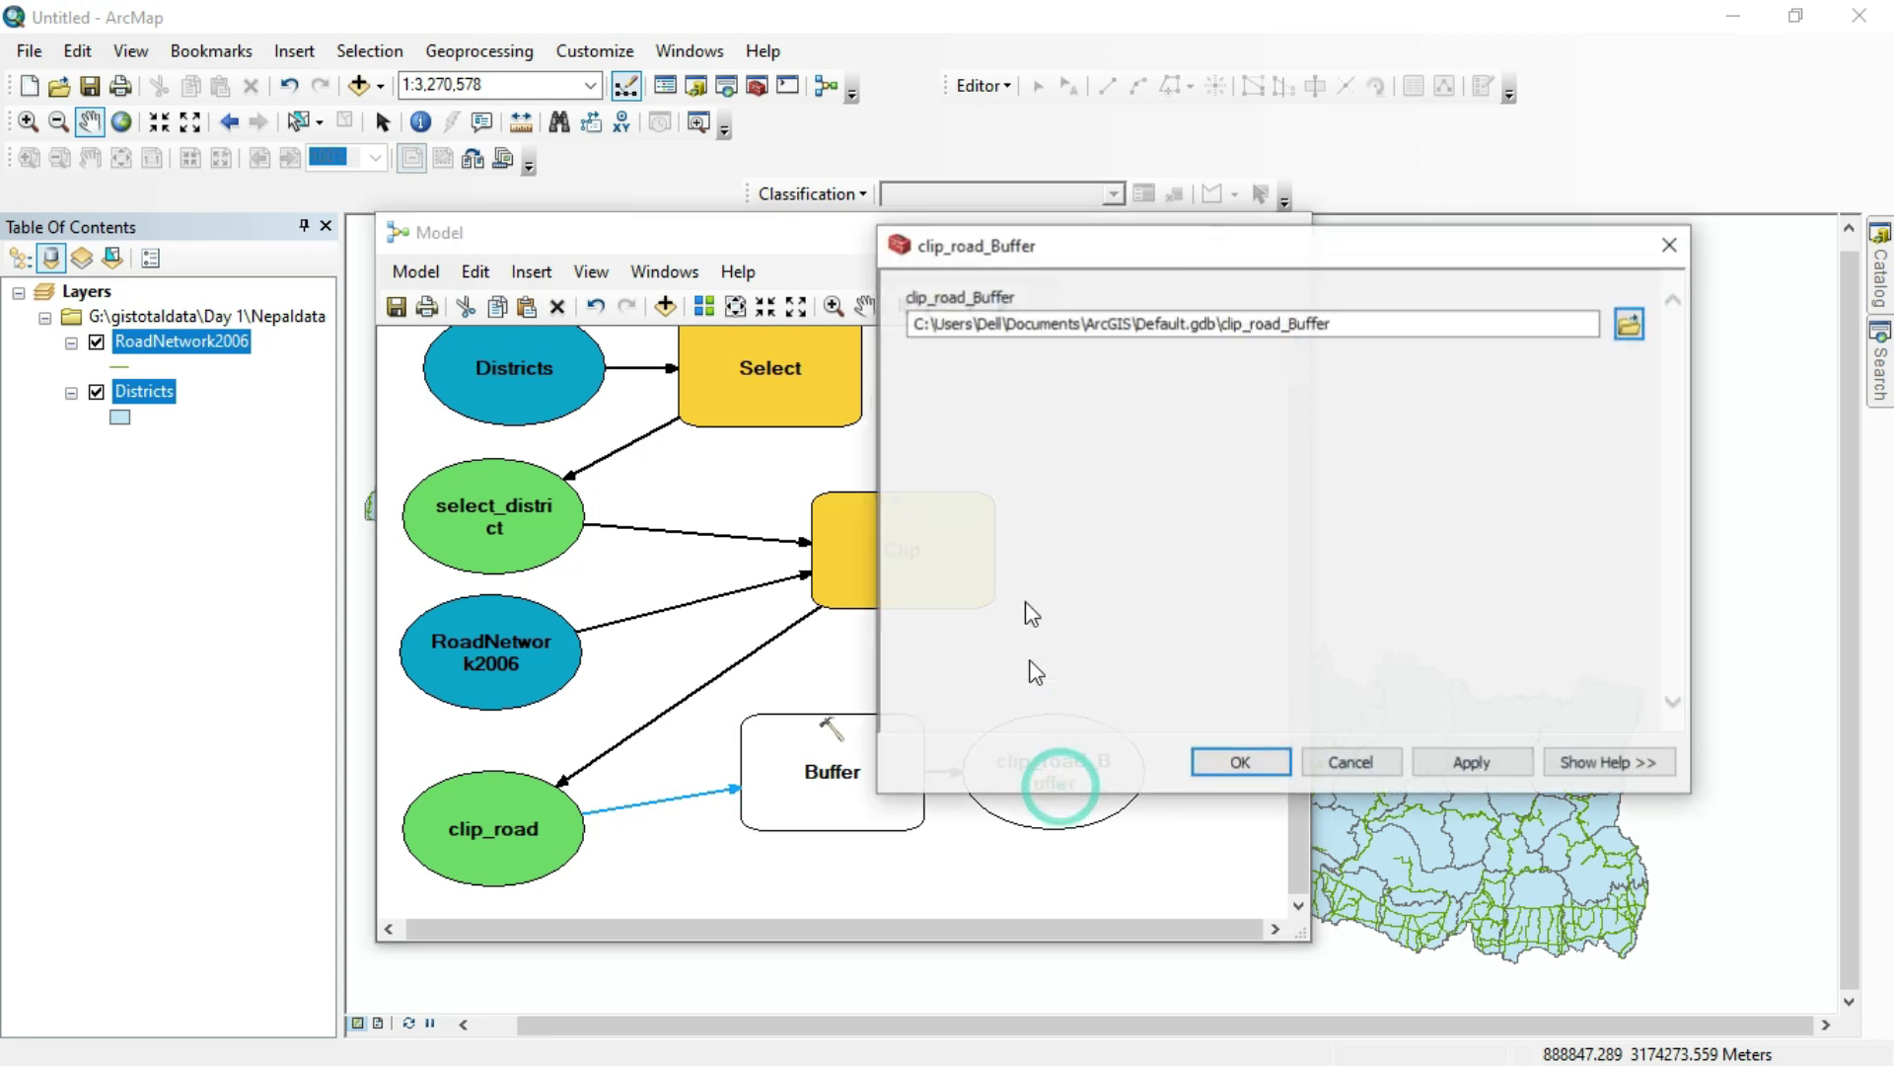
pyautogui.click(1642, 330)
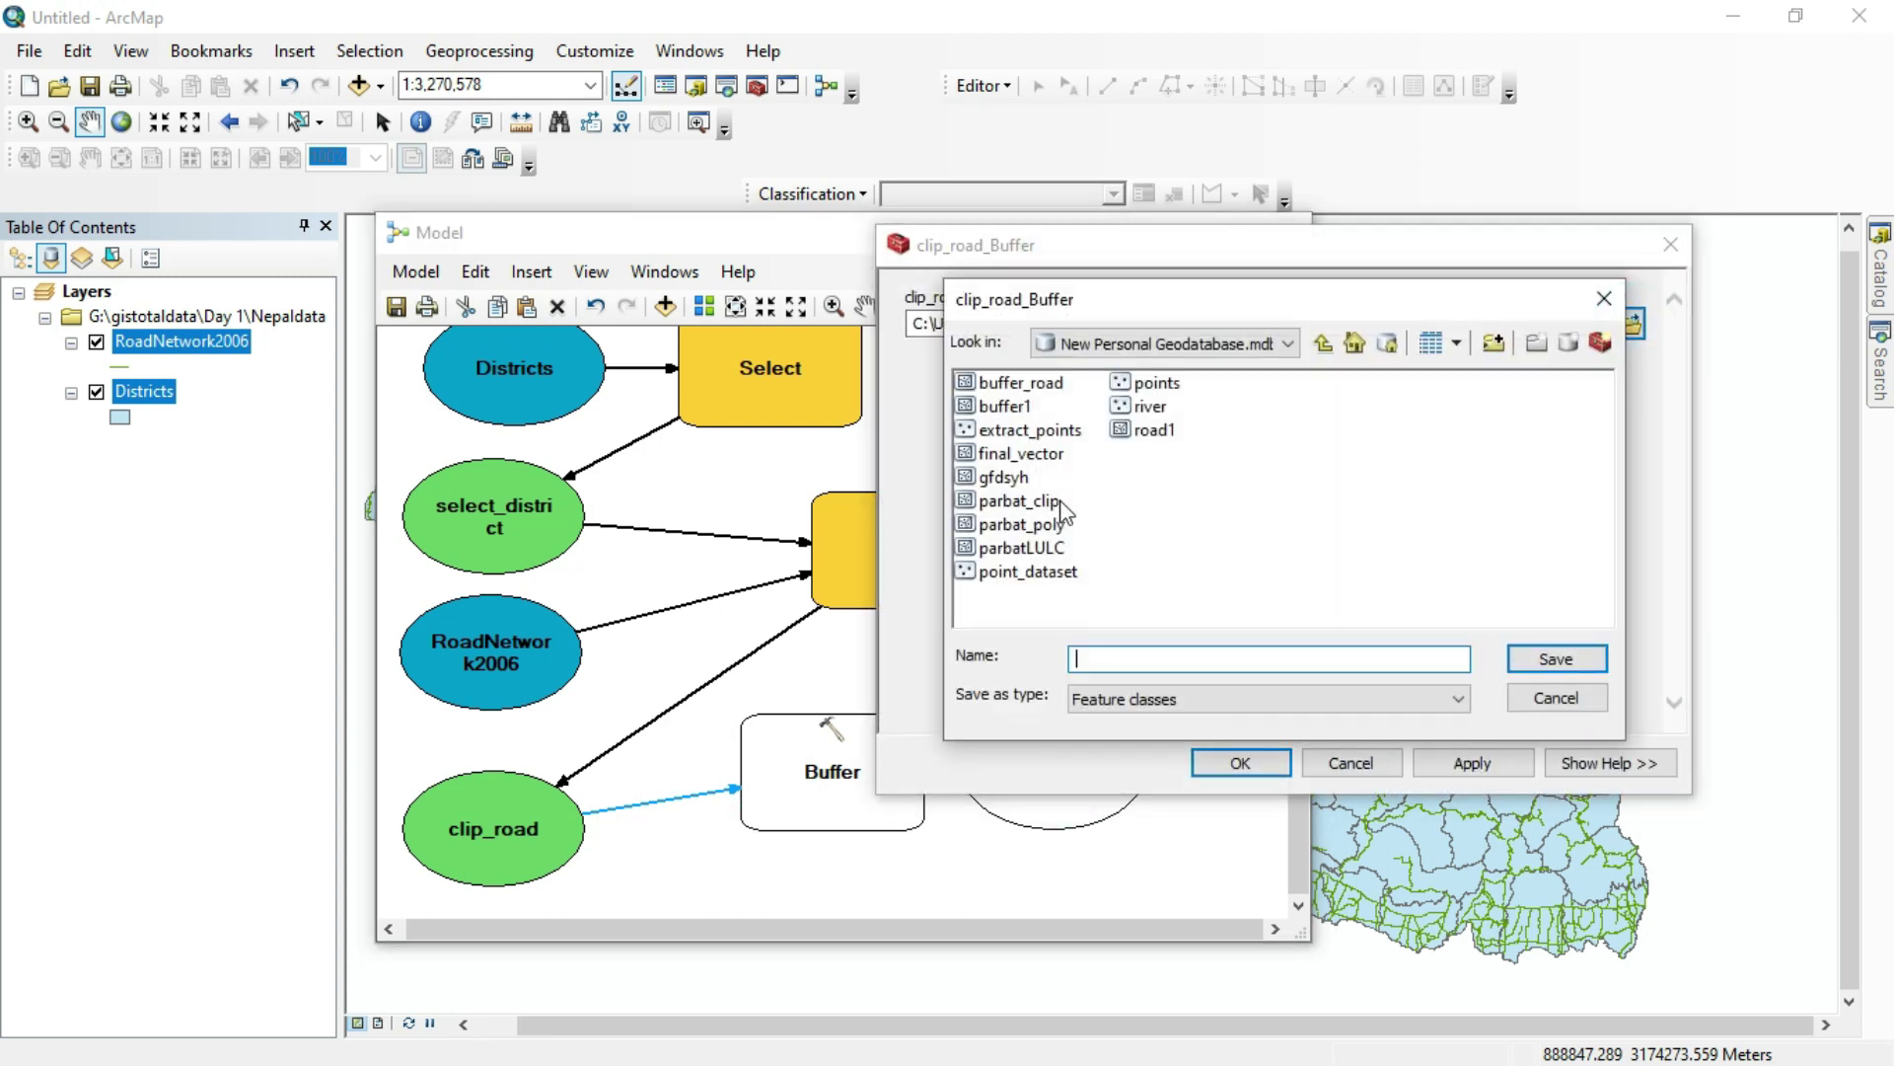
pyautogui.click(1121, 658)
pyautogui.click(1556, 659)
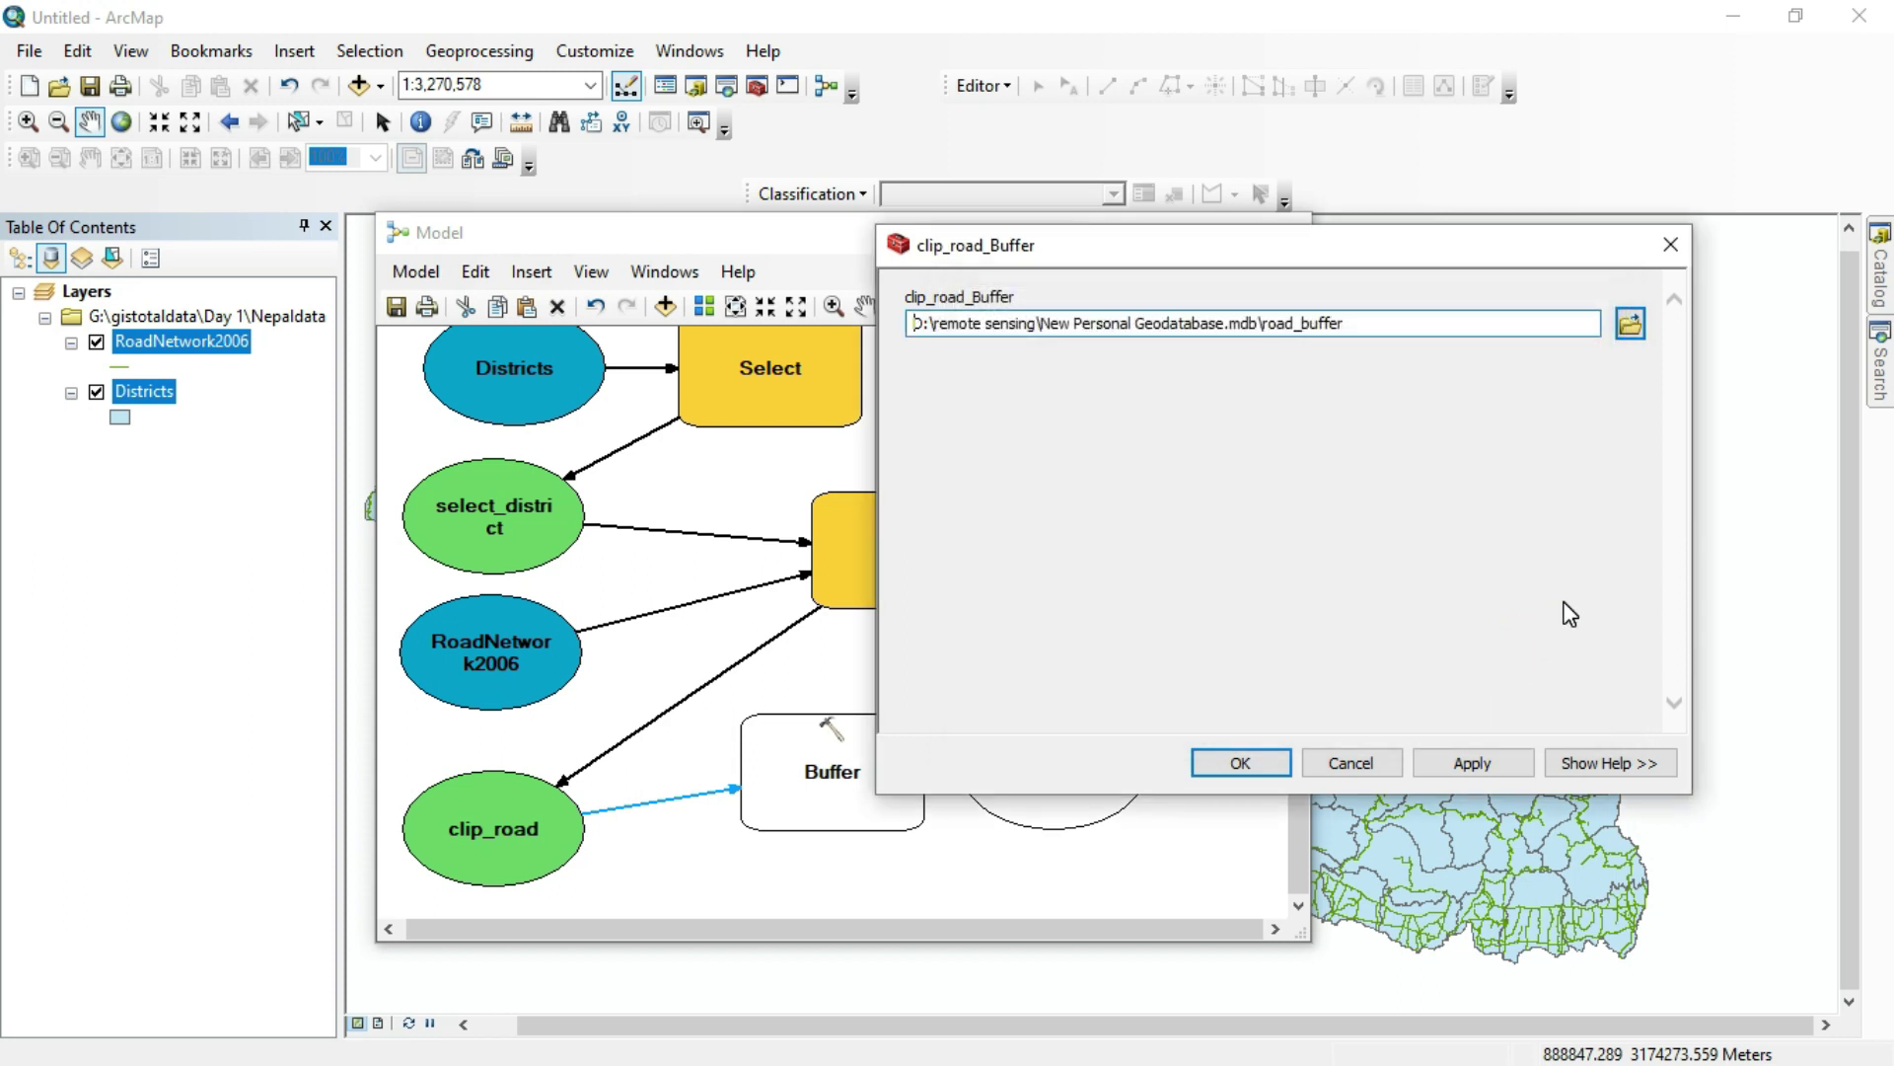
pyautogui.click(1241, 763)
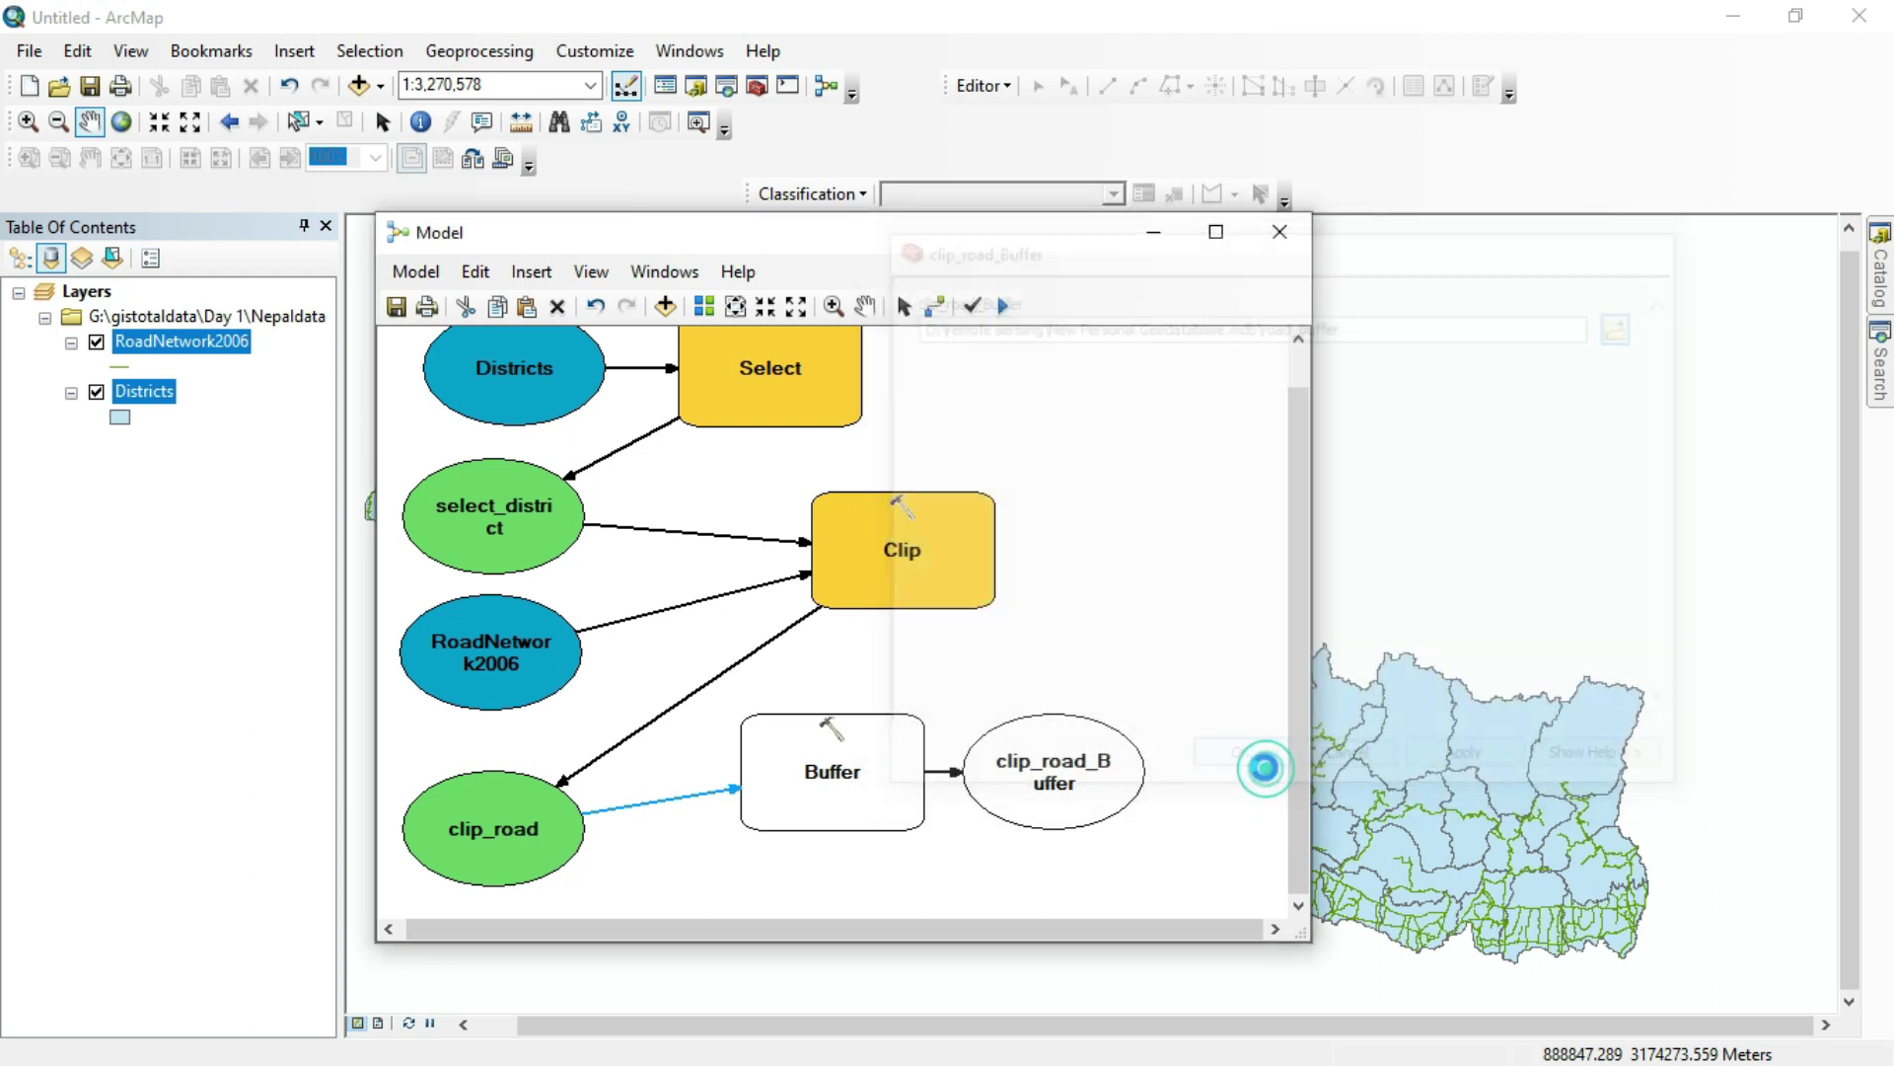
pyautogui.doubleClick(829, 772)
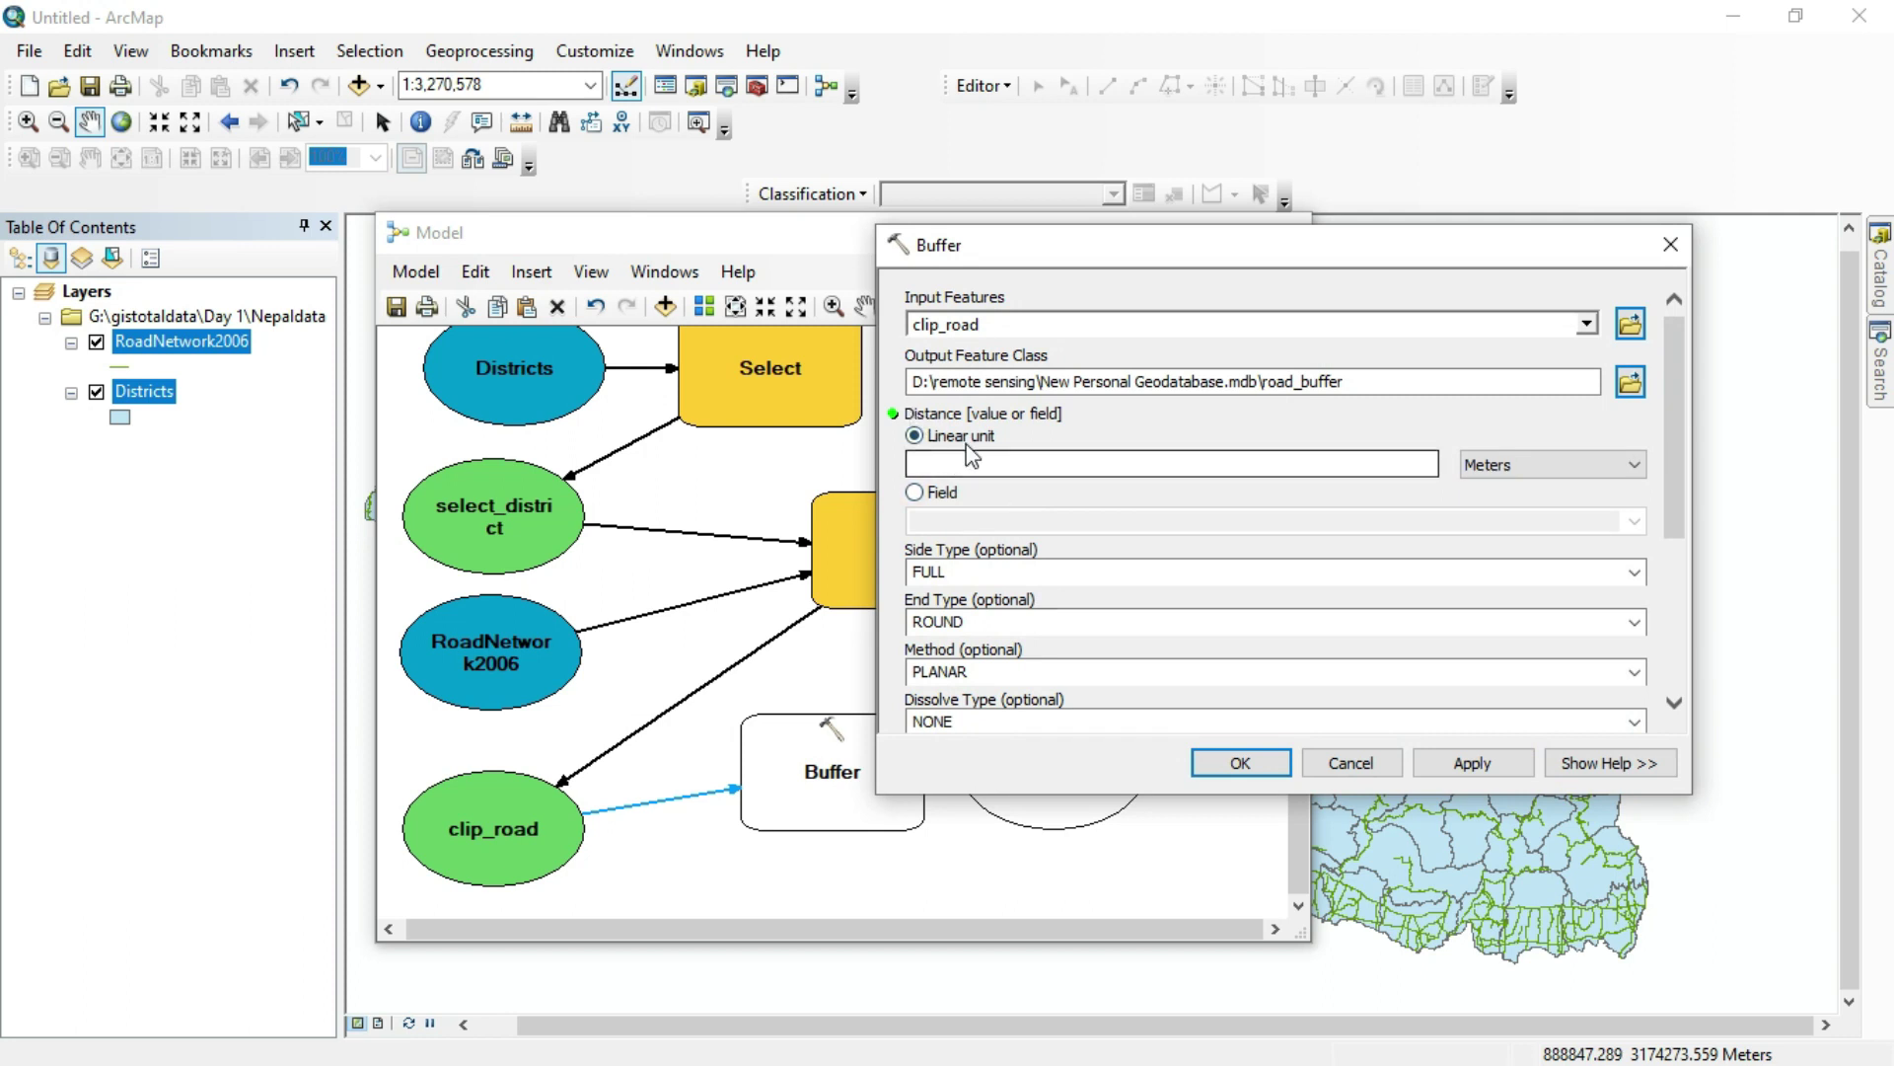
# Step: Enter a 20 Meters linear distance for the Buffer step, then apply and confirm it
pyautogui.click(1135, 464)
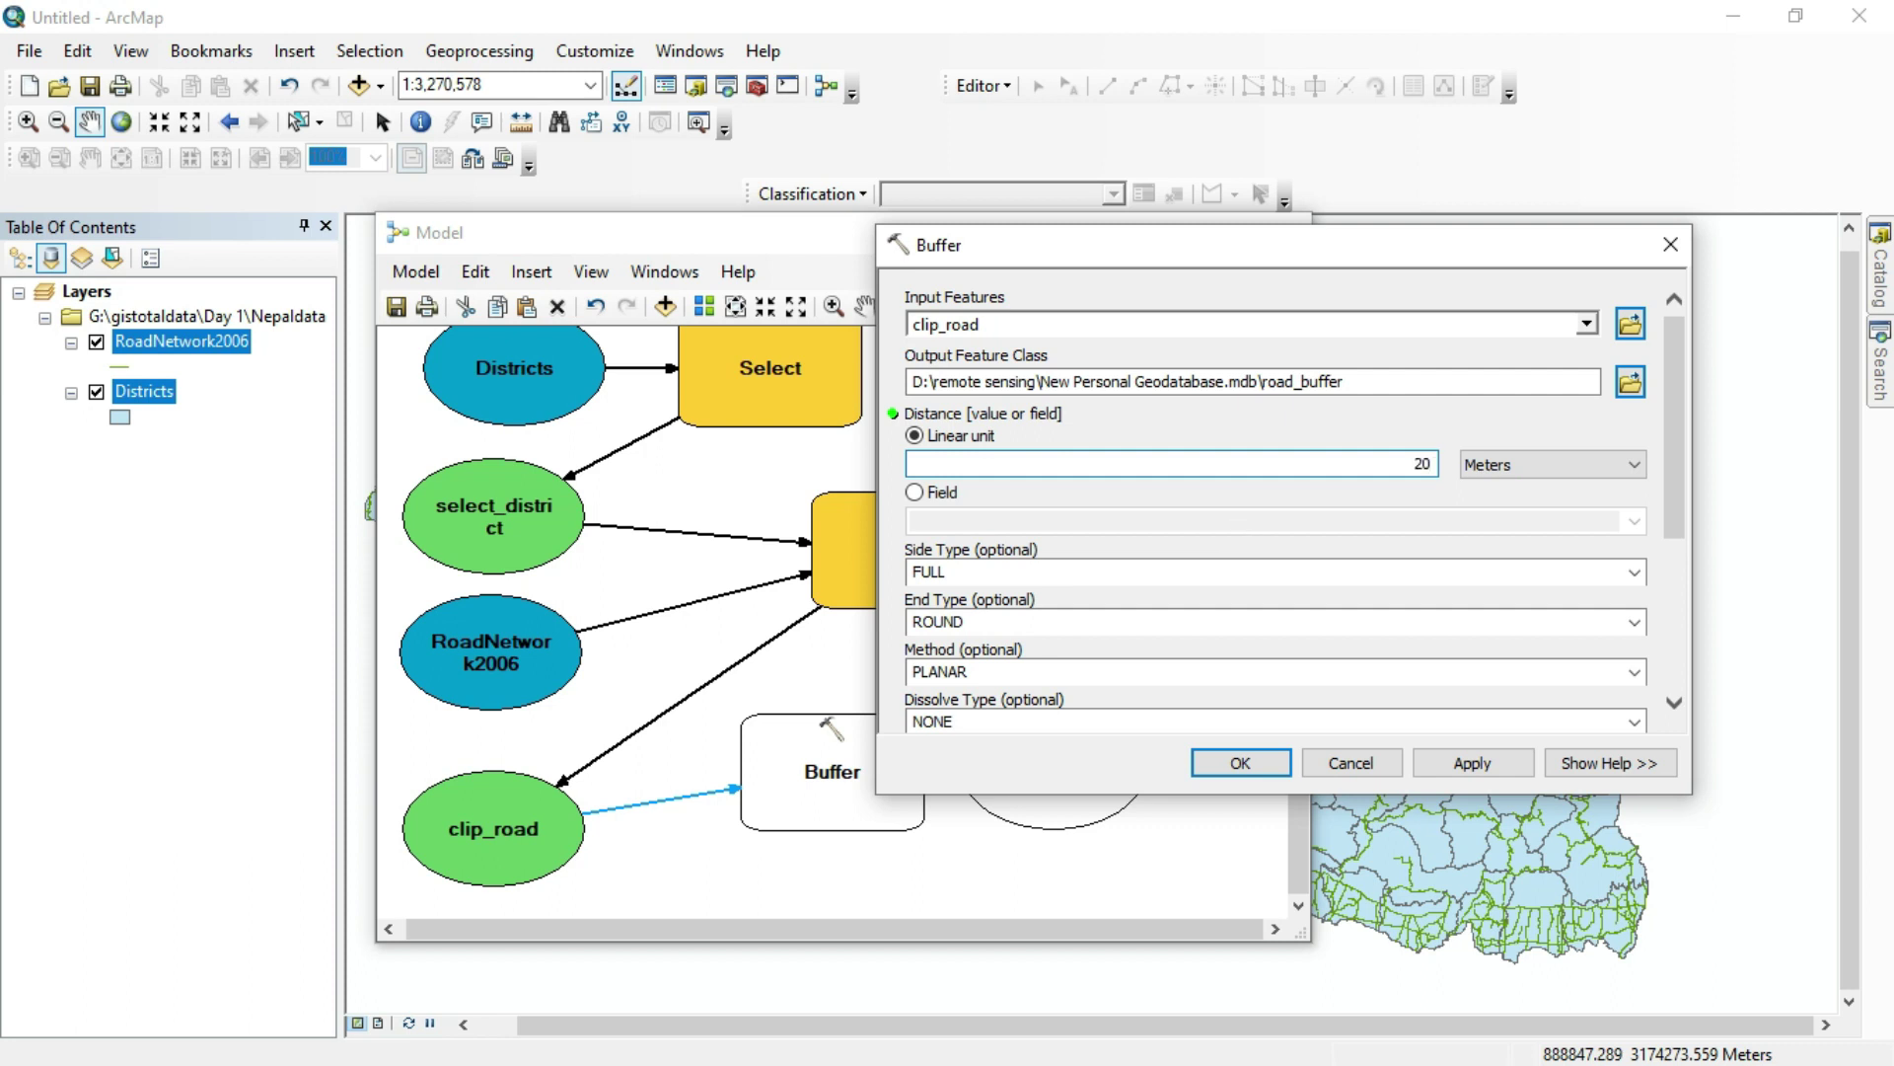
pyautogui.click(1477, 765)
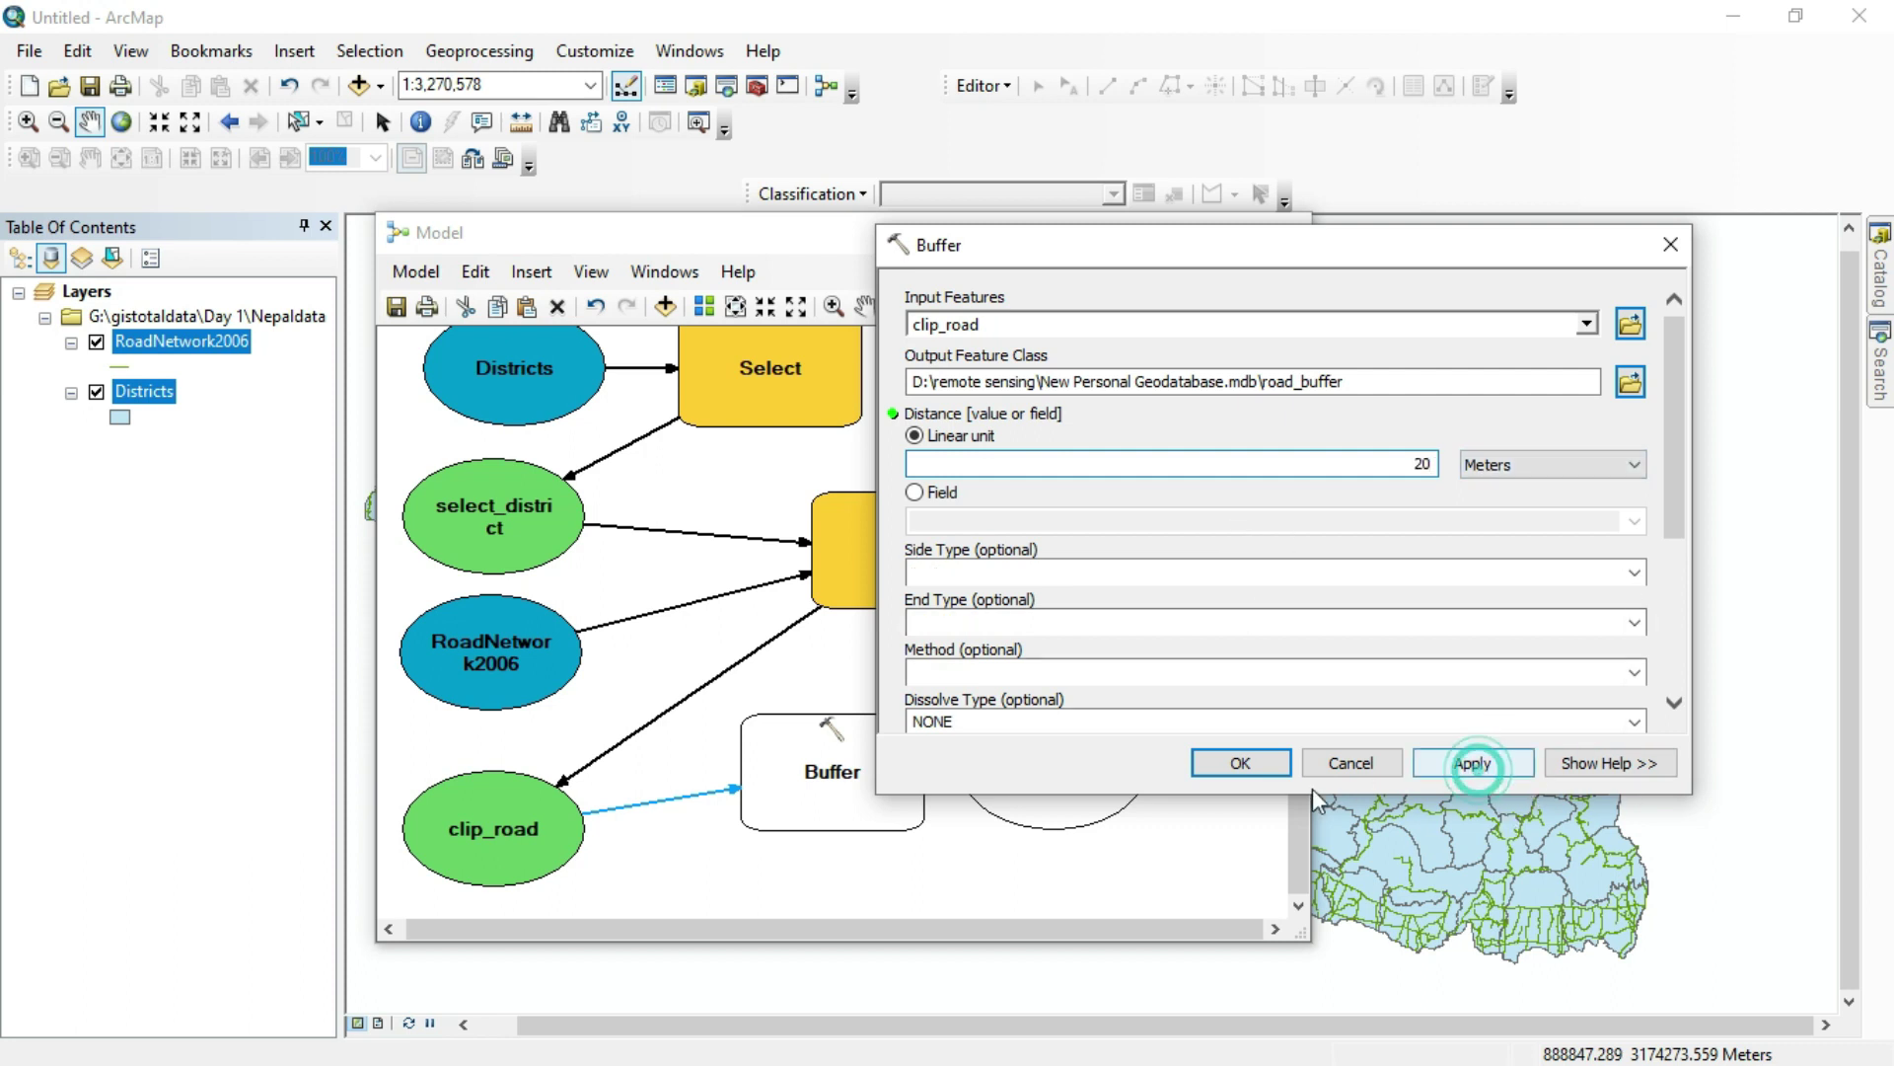
pyautogui.click(1235, 764)
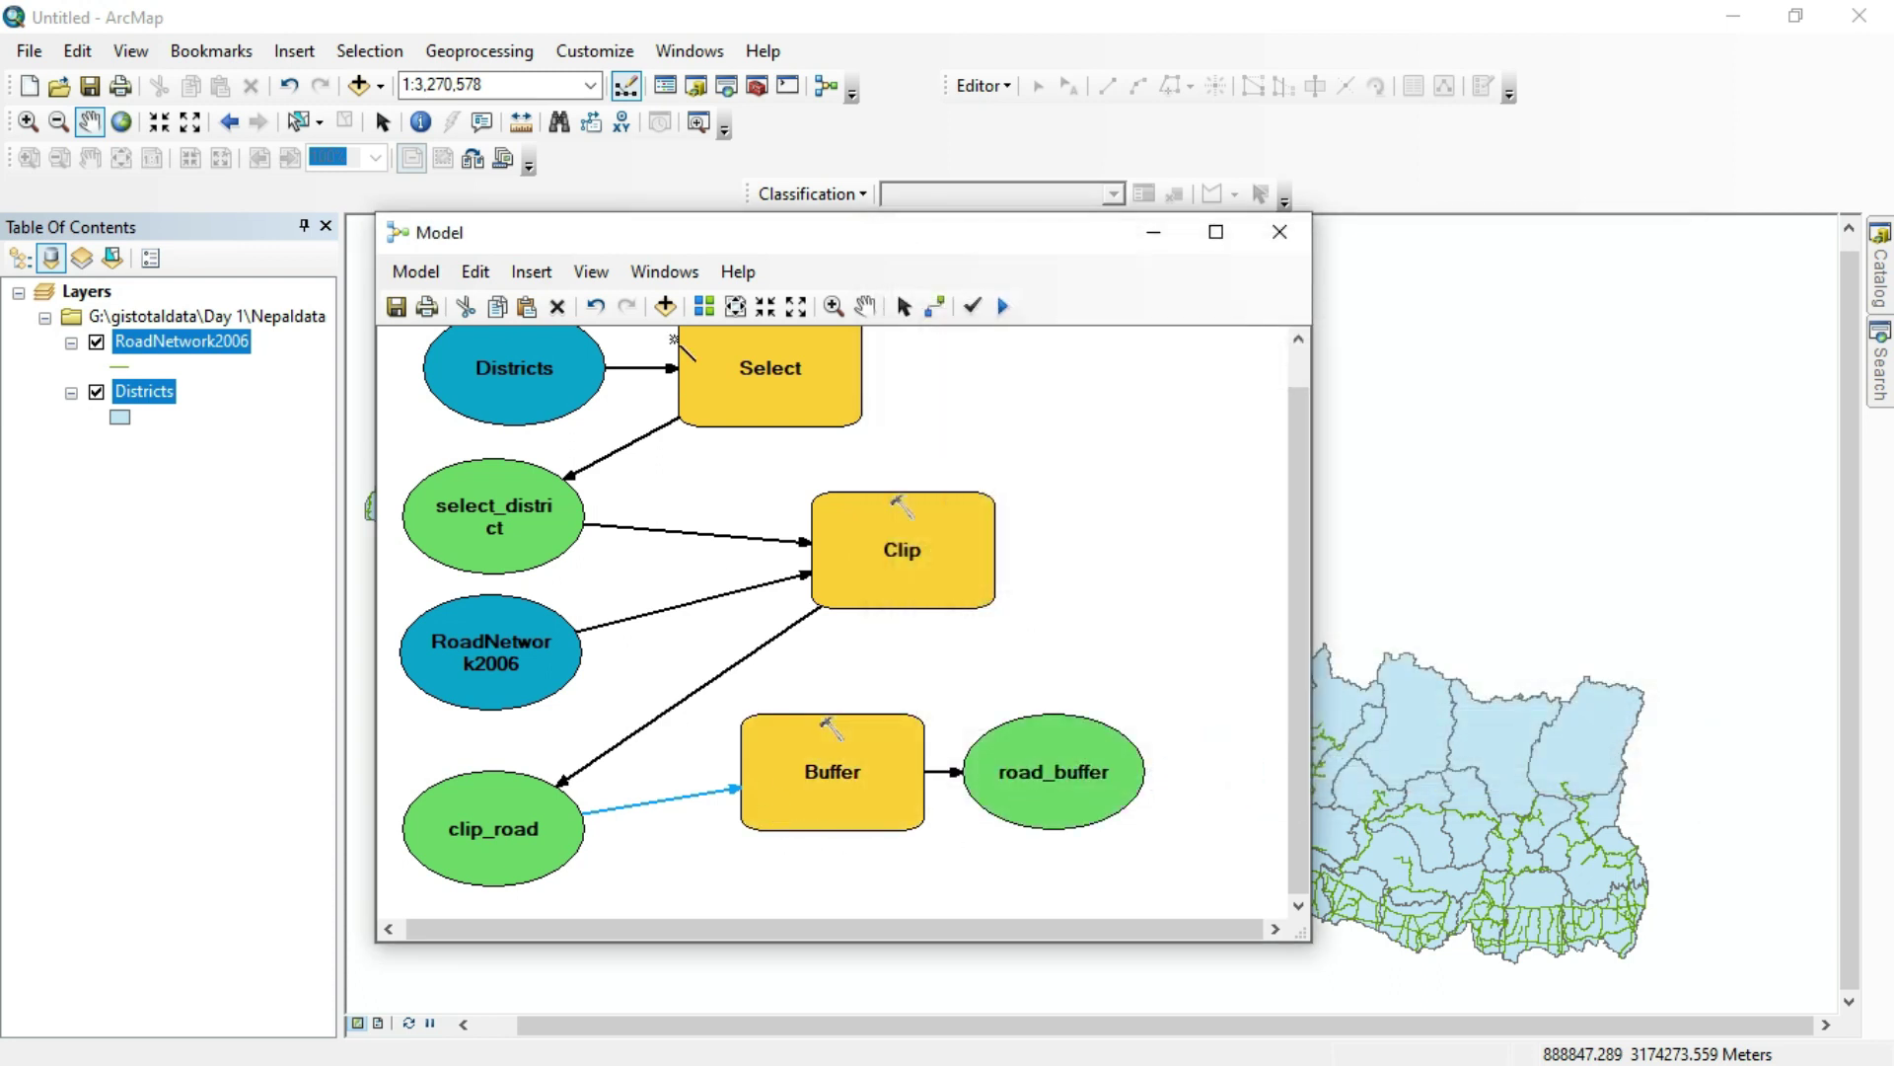
# Step: Run the full model chain of Select, Clip and the 20-metre Buffer
pyautogui.scroll(2, 746, 565)
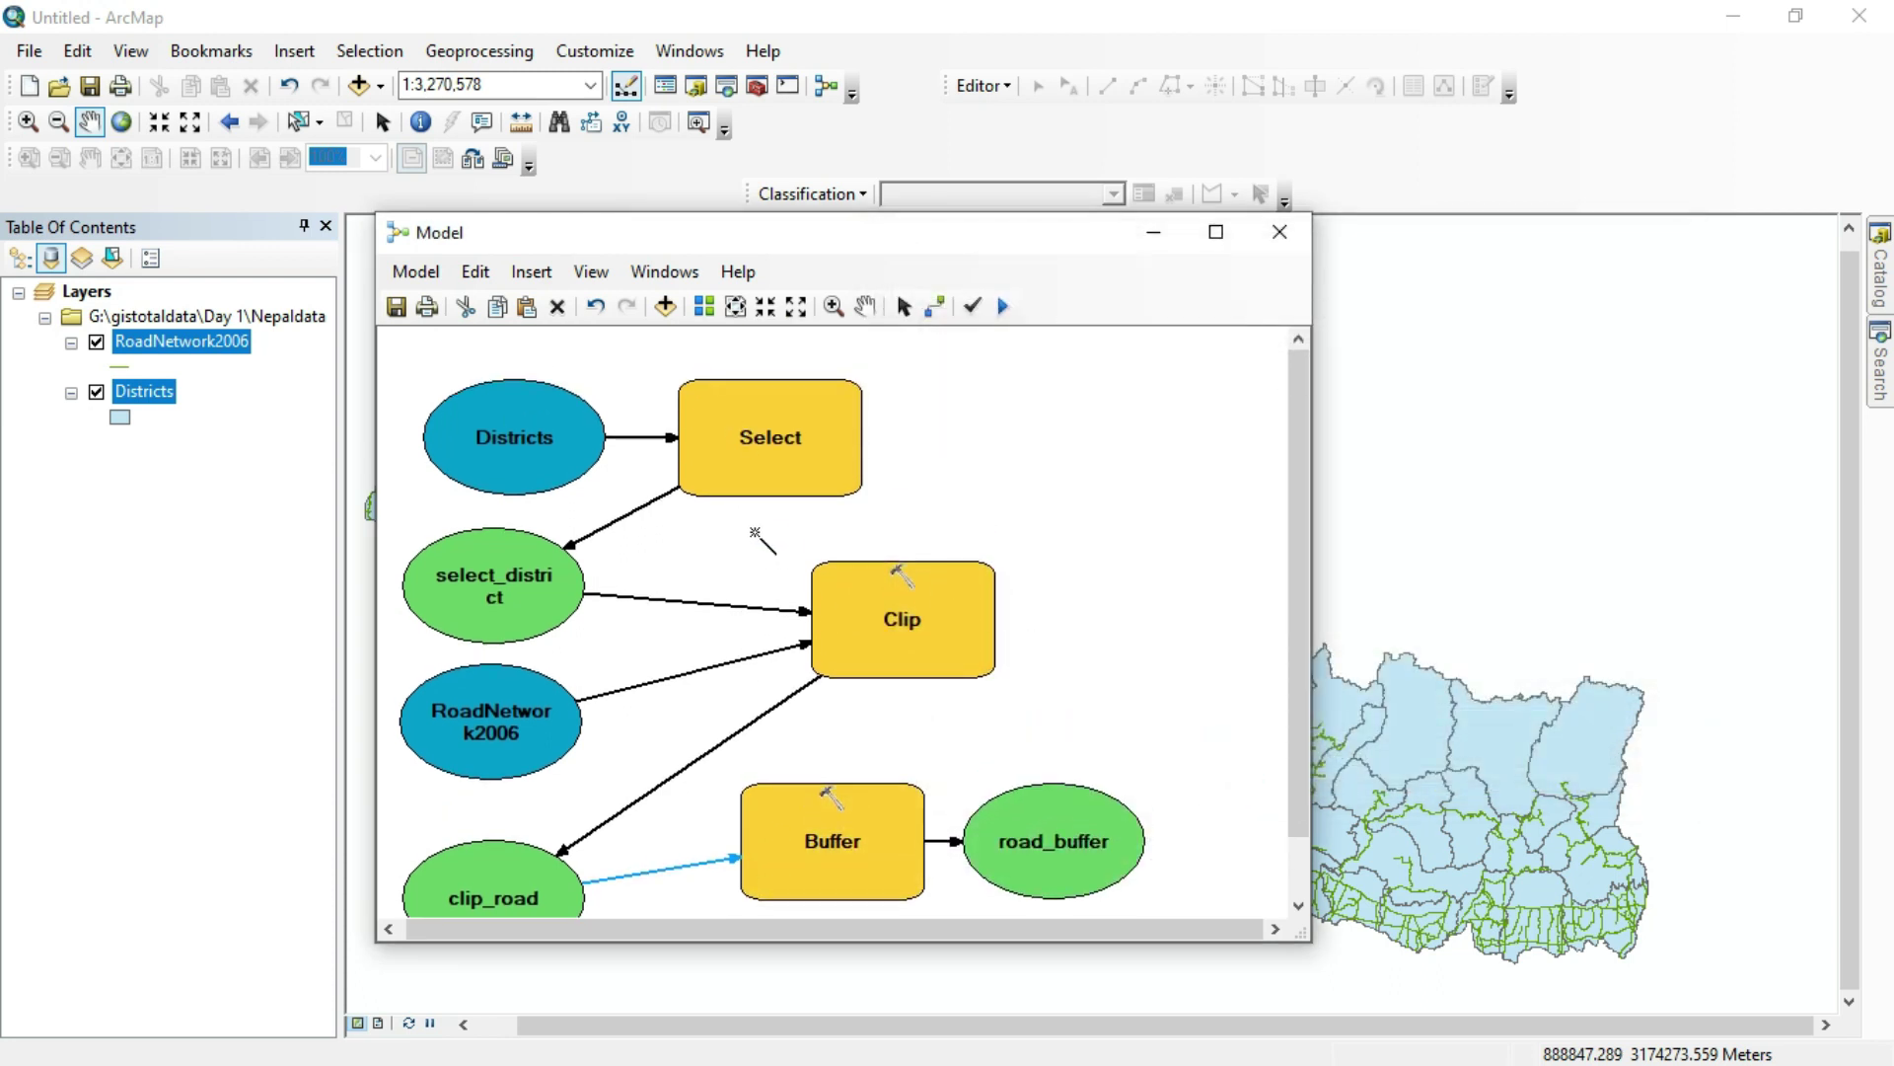
pyautogui.scroll(-1, 650, 505)
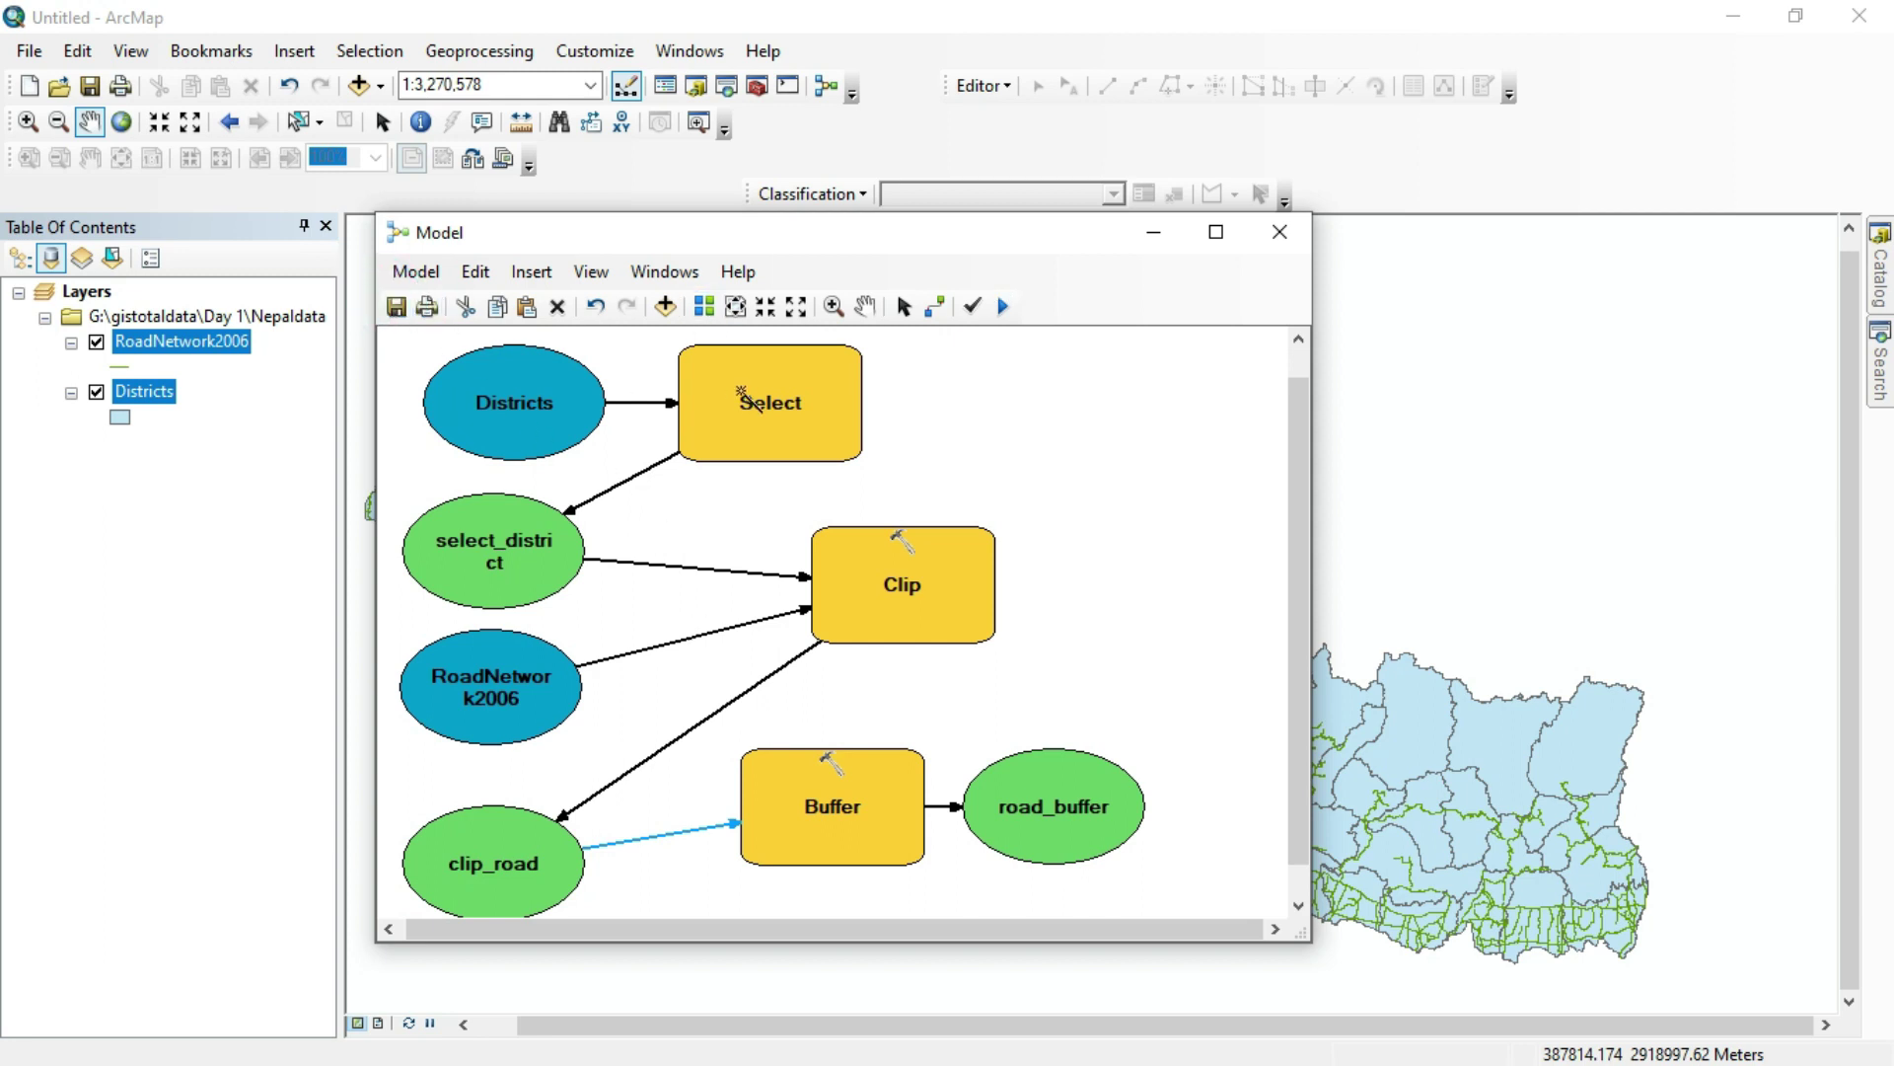
pyautogui.click(1004, 305)
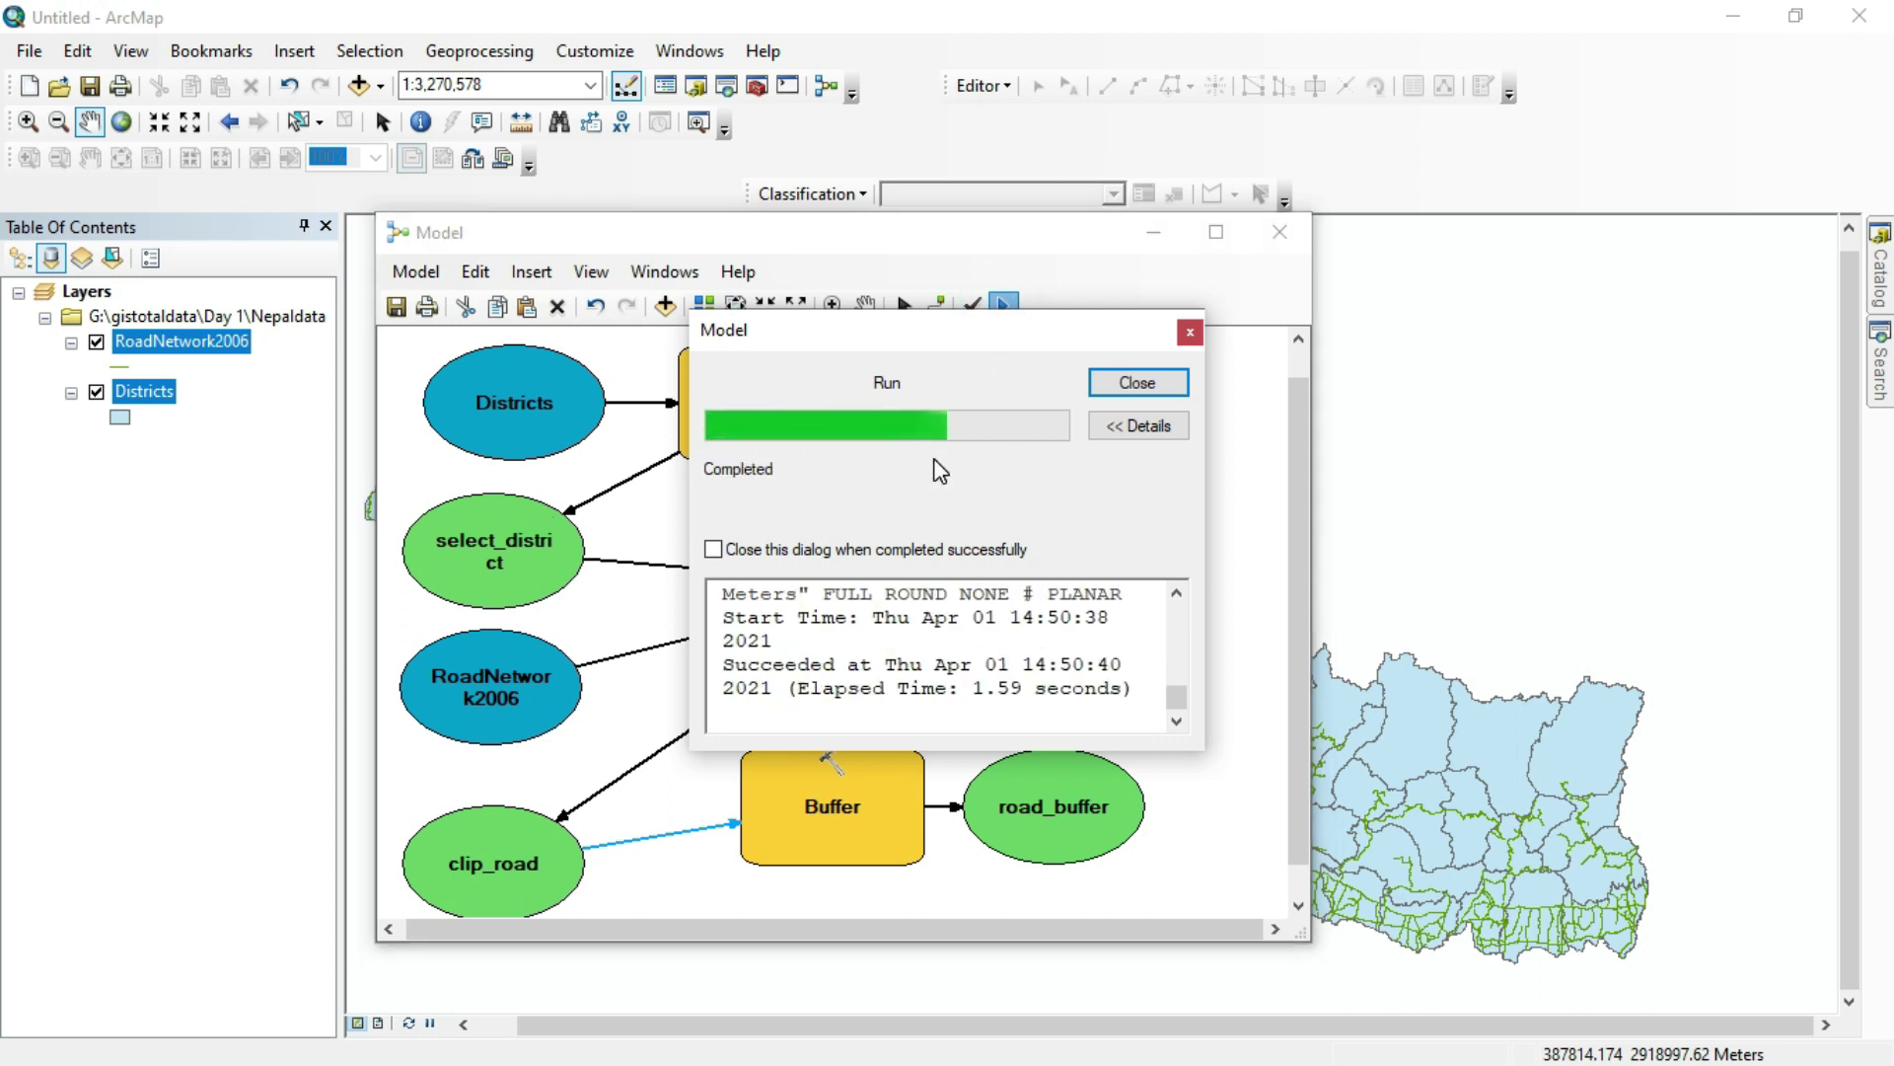
# Step: Close the run report and check the road_buffer output path in the model
pyautogui.click(1138, 383)
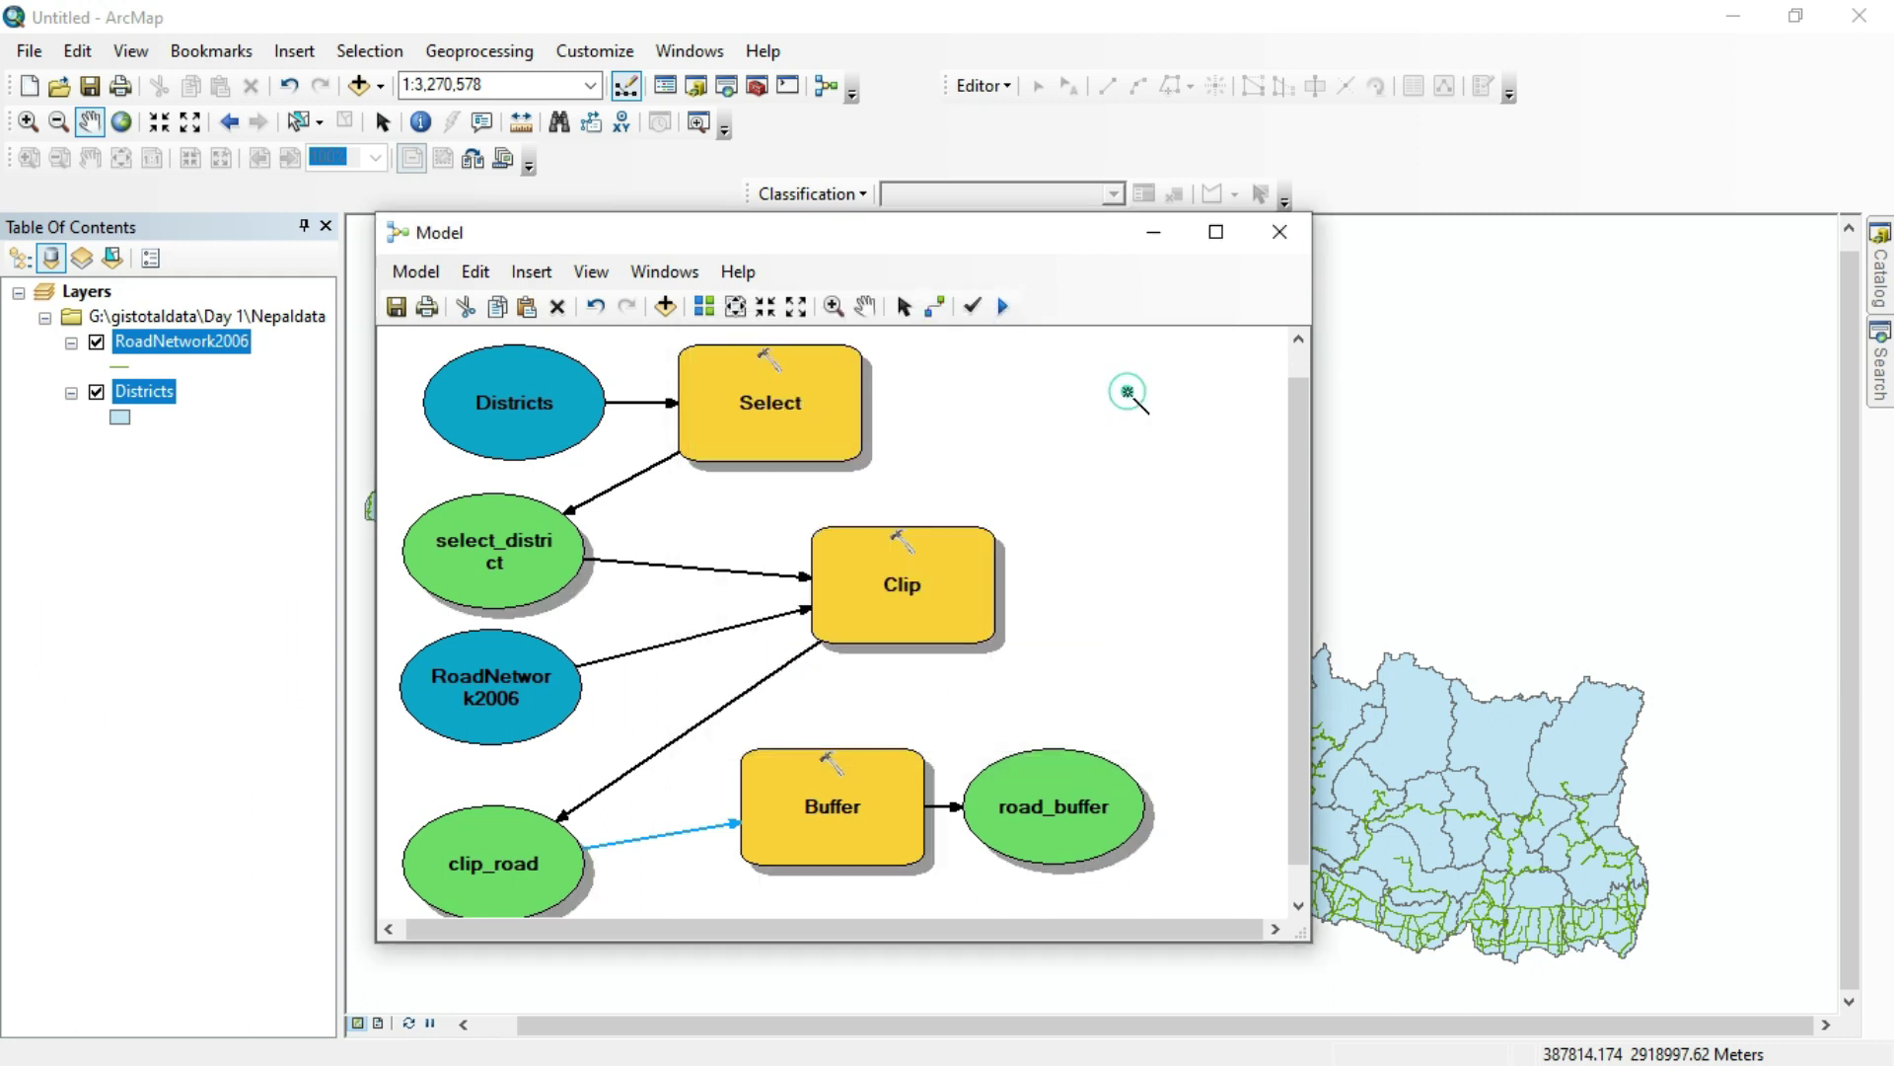
pyautogui.click(1880, 291)
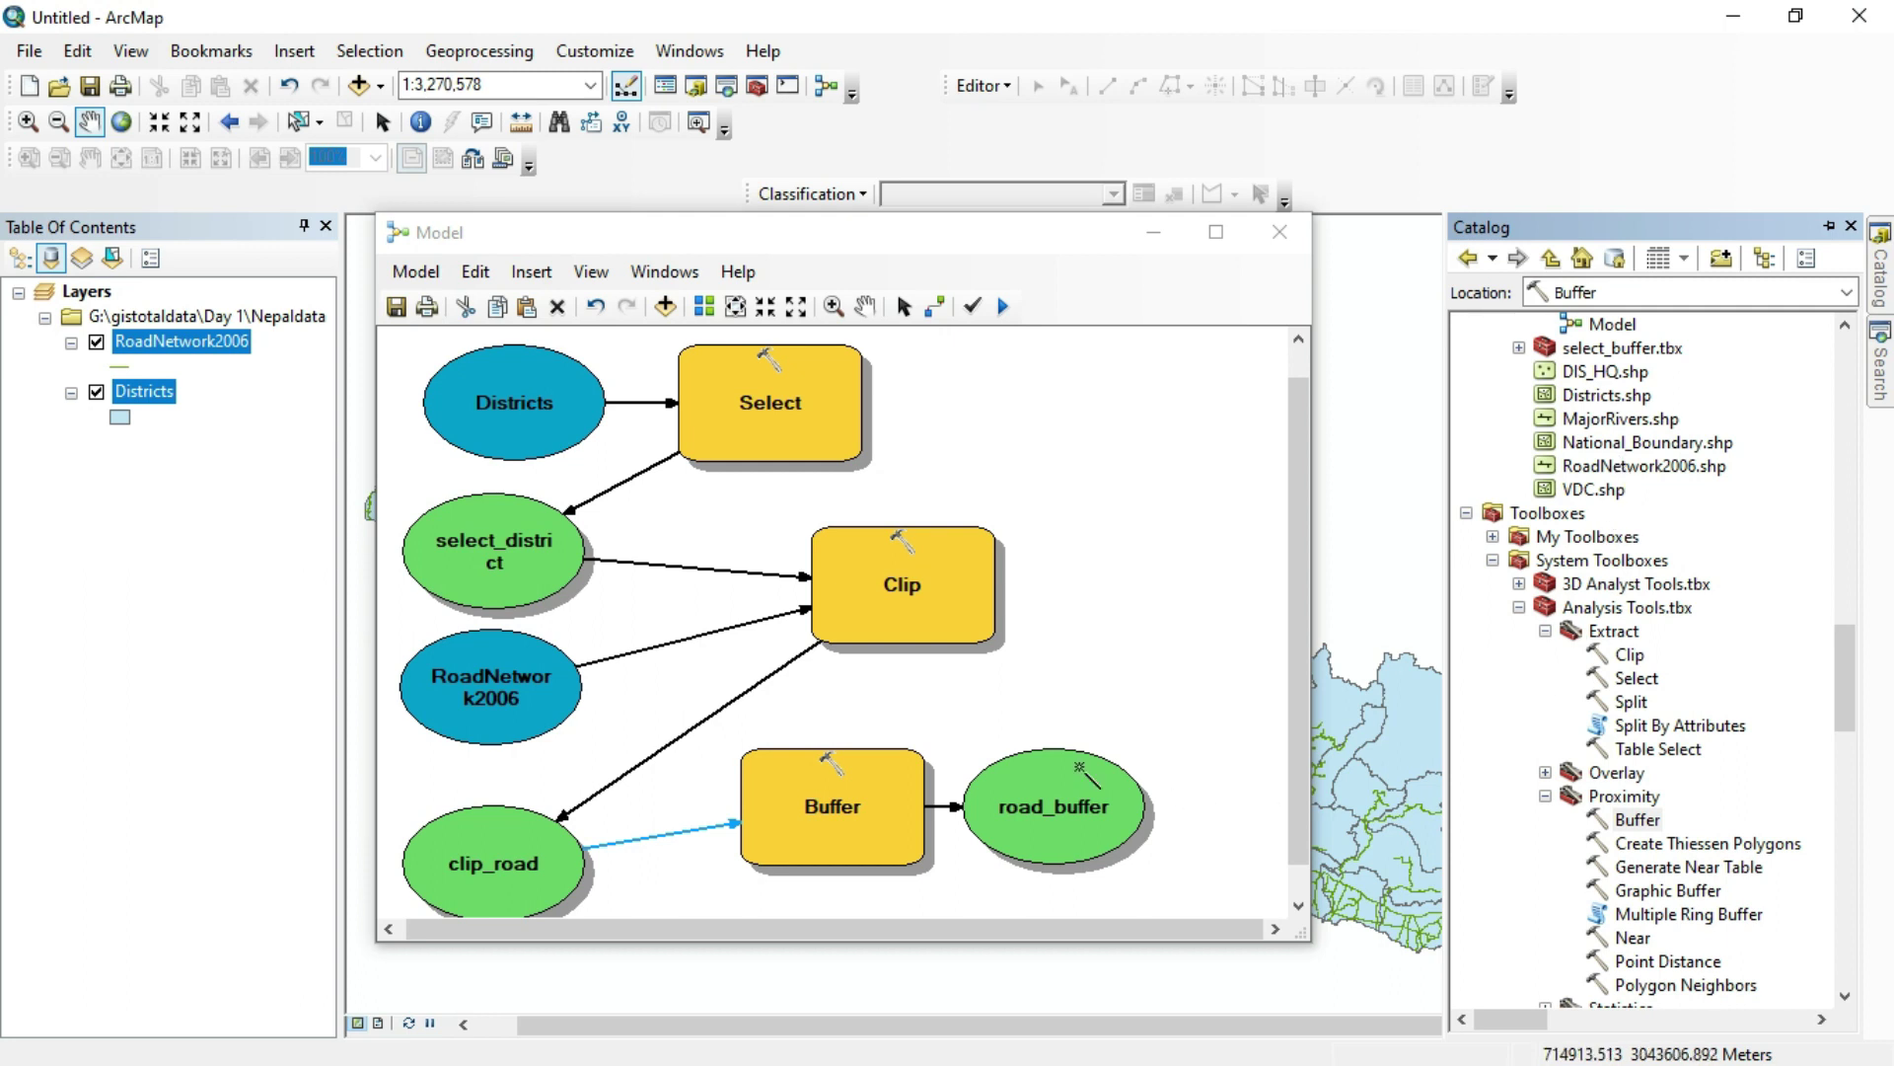
pyautogui.doubleClick(1081, 817)
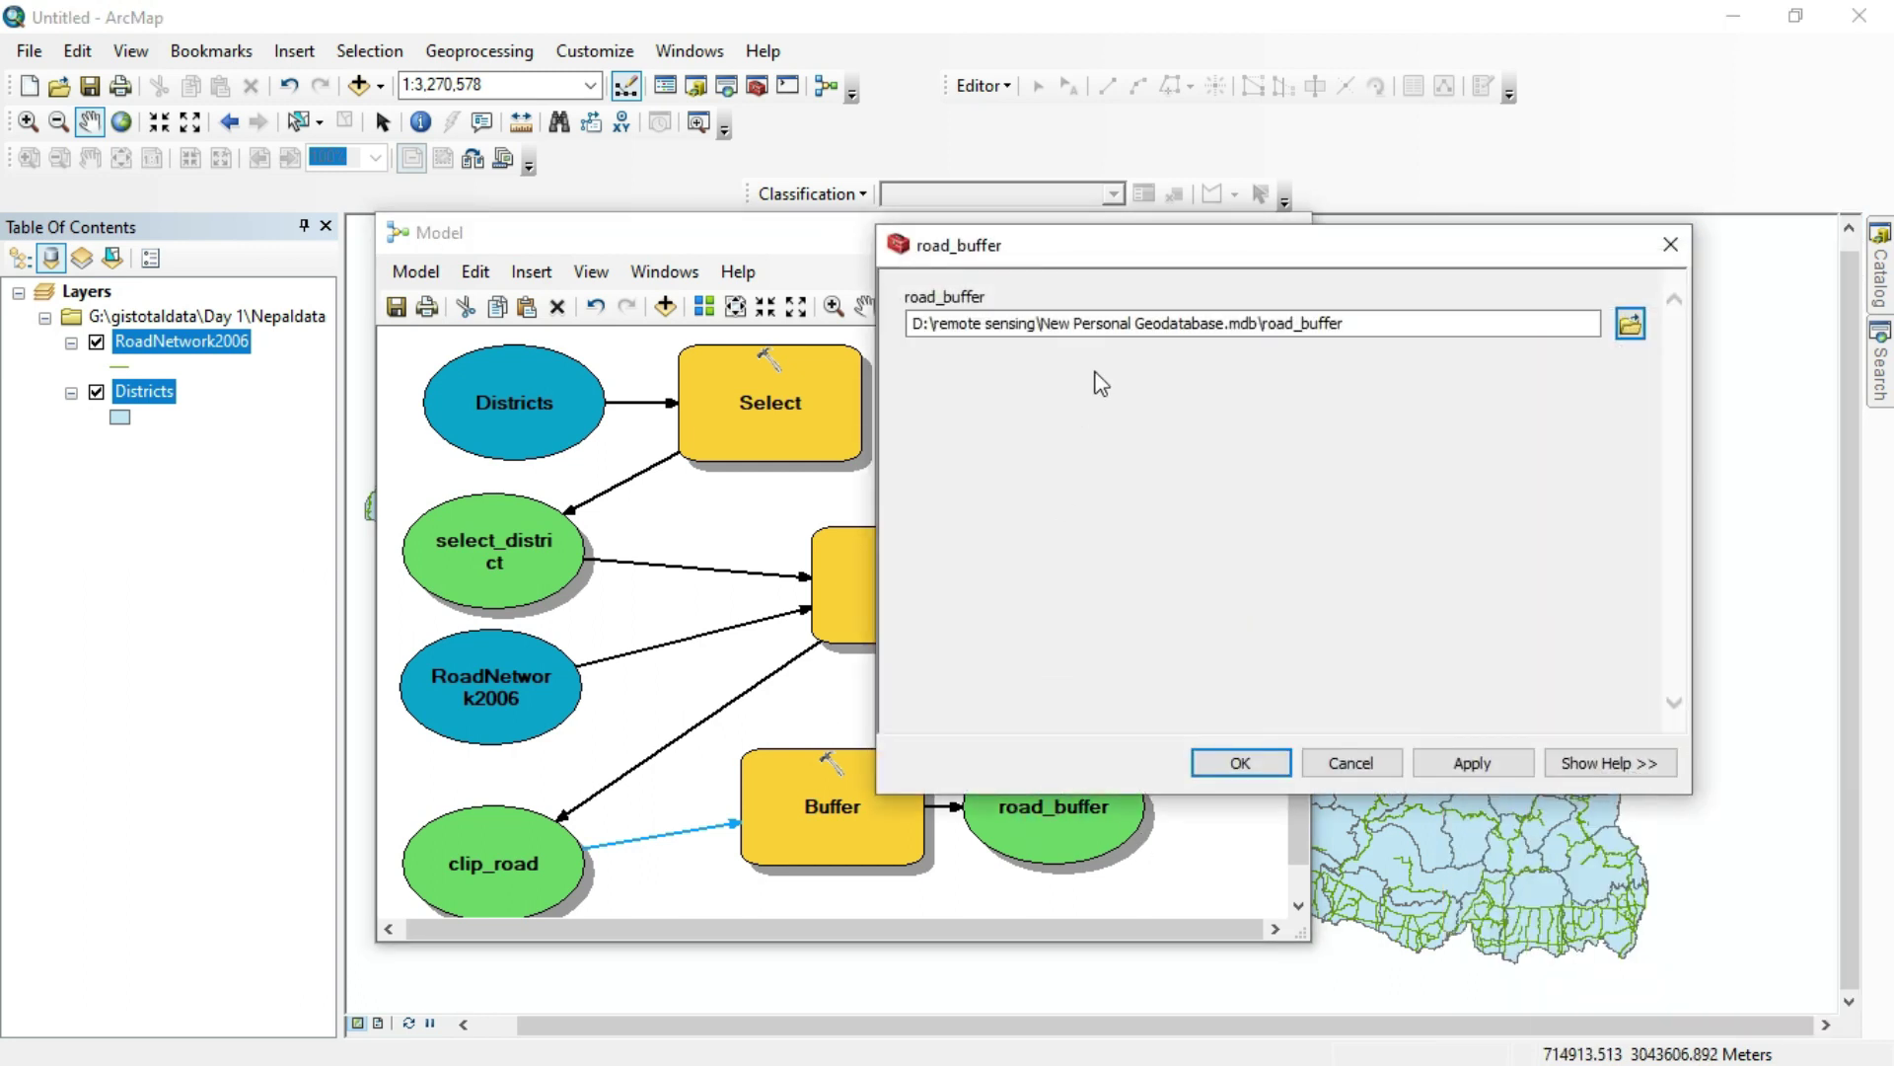
pyautogui.click(1670, 245)
# Step: Expand New Personal Geodatabase.mdb in Catalog and drag road_buffer onto the map
pyautogui.moveTo(1868, 299)
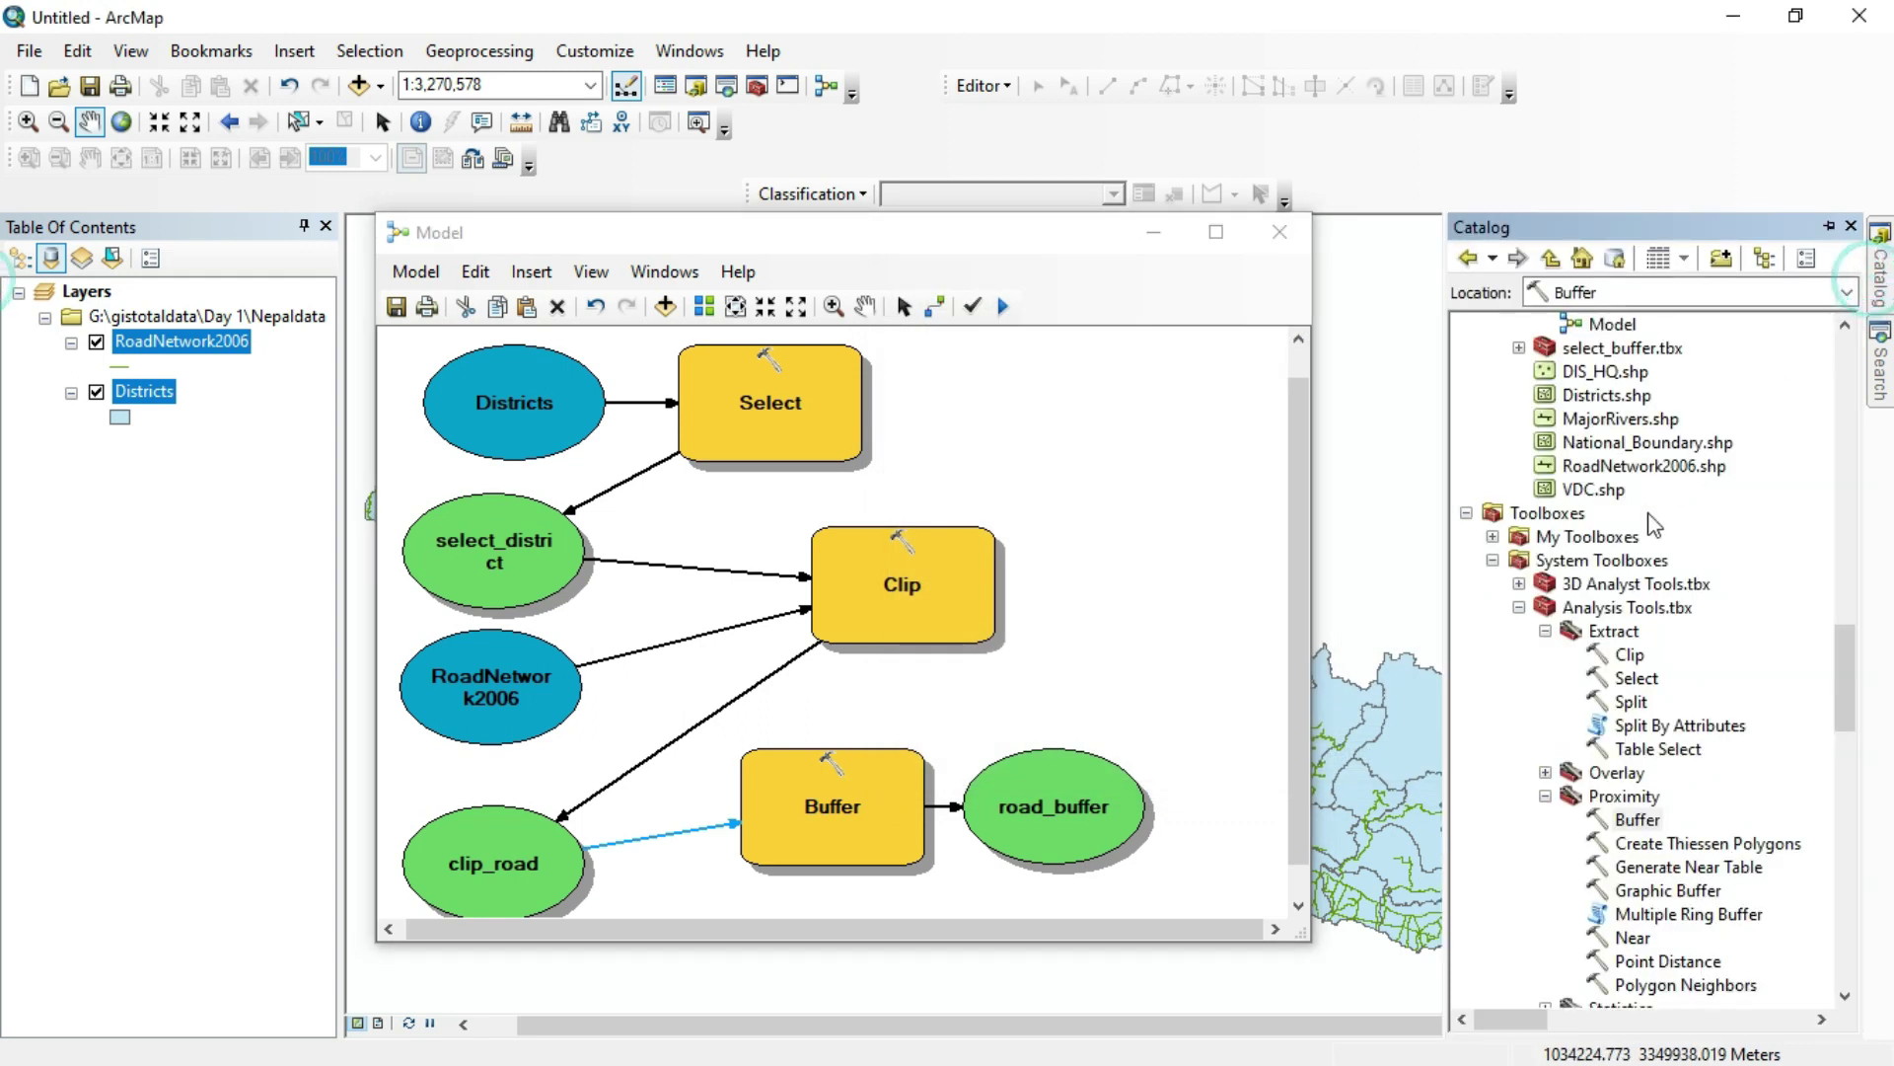
pyautogui.scroll(3, 1571, 573)
pyautogui.scroll(10, 1571, 572)
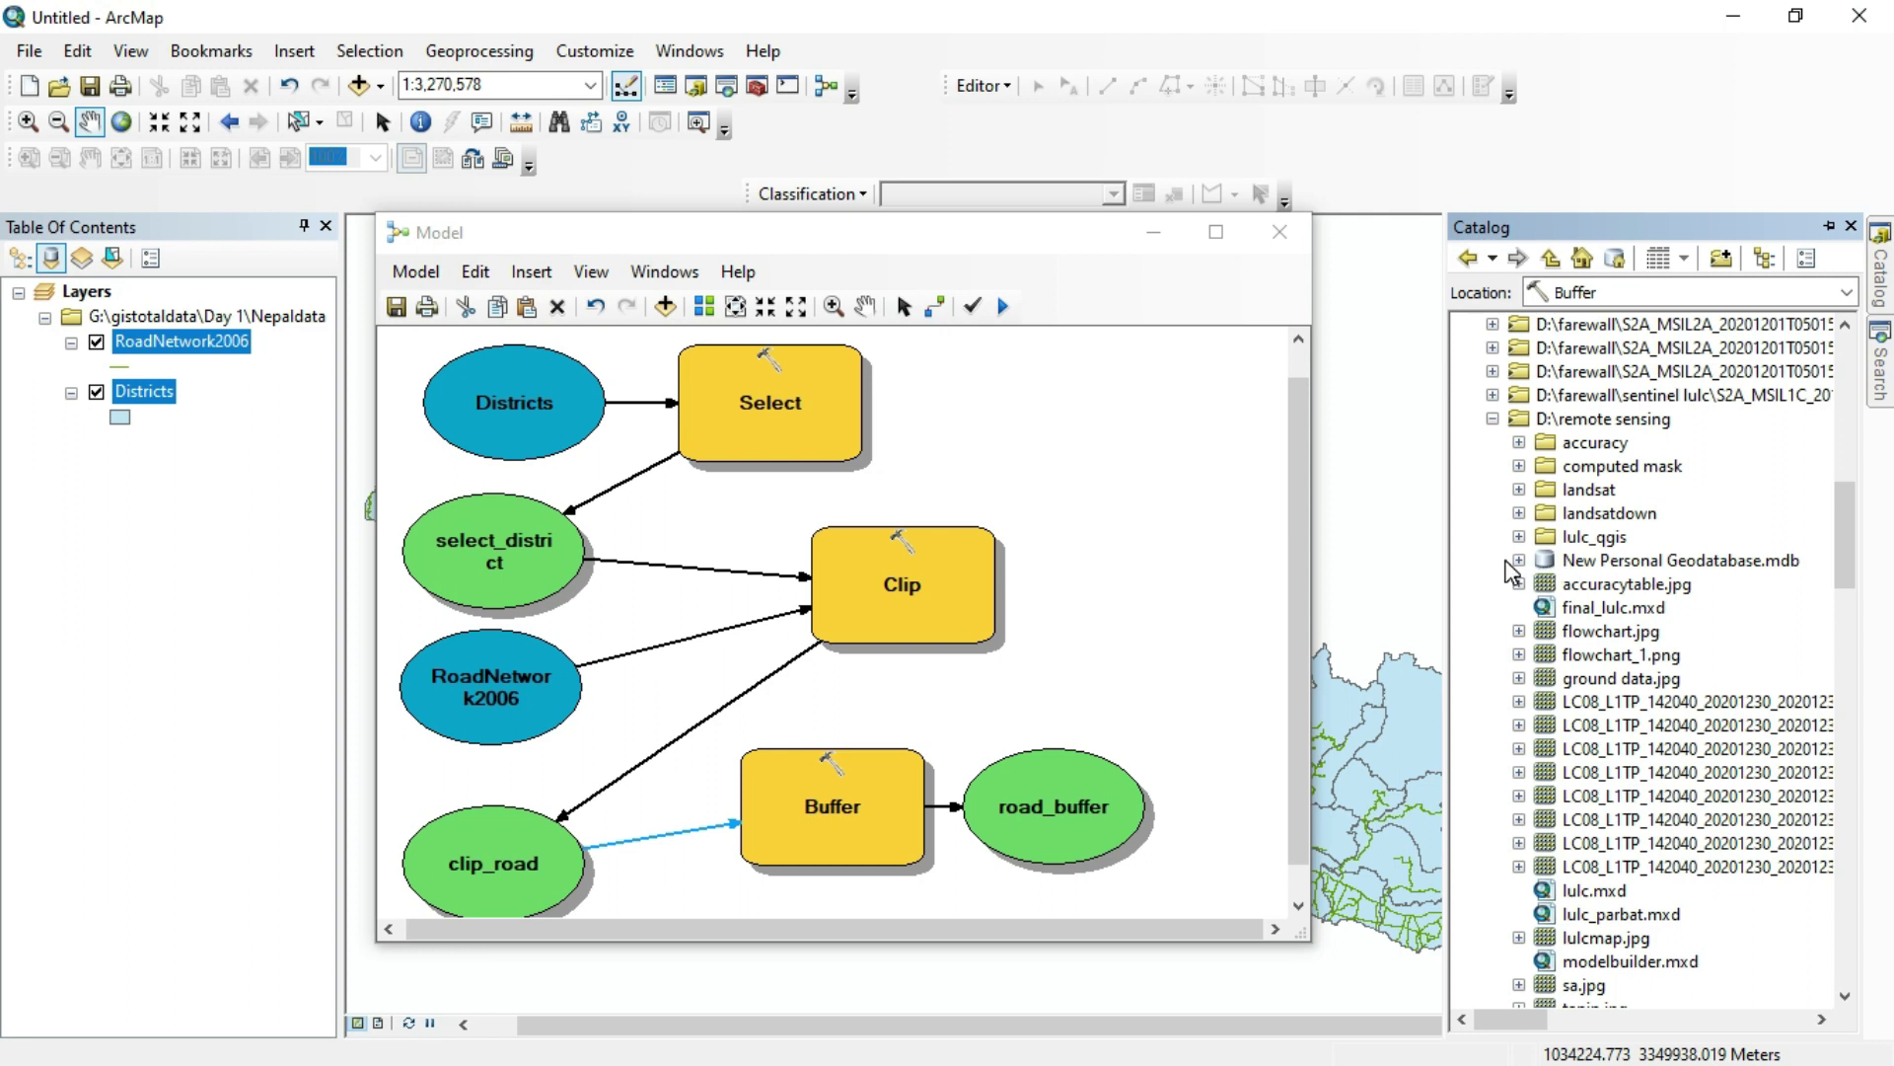
pyautogui.click(1519, 560)
pyautogui.scroll(-2, 1599, 474)
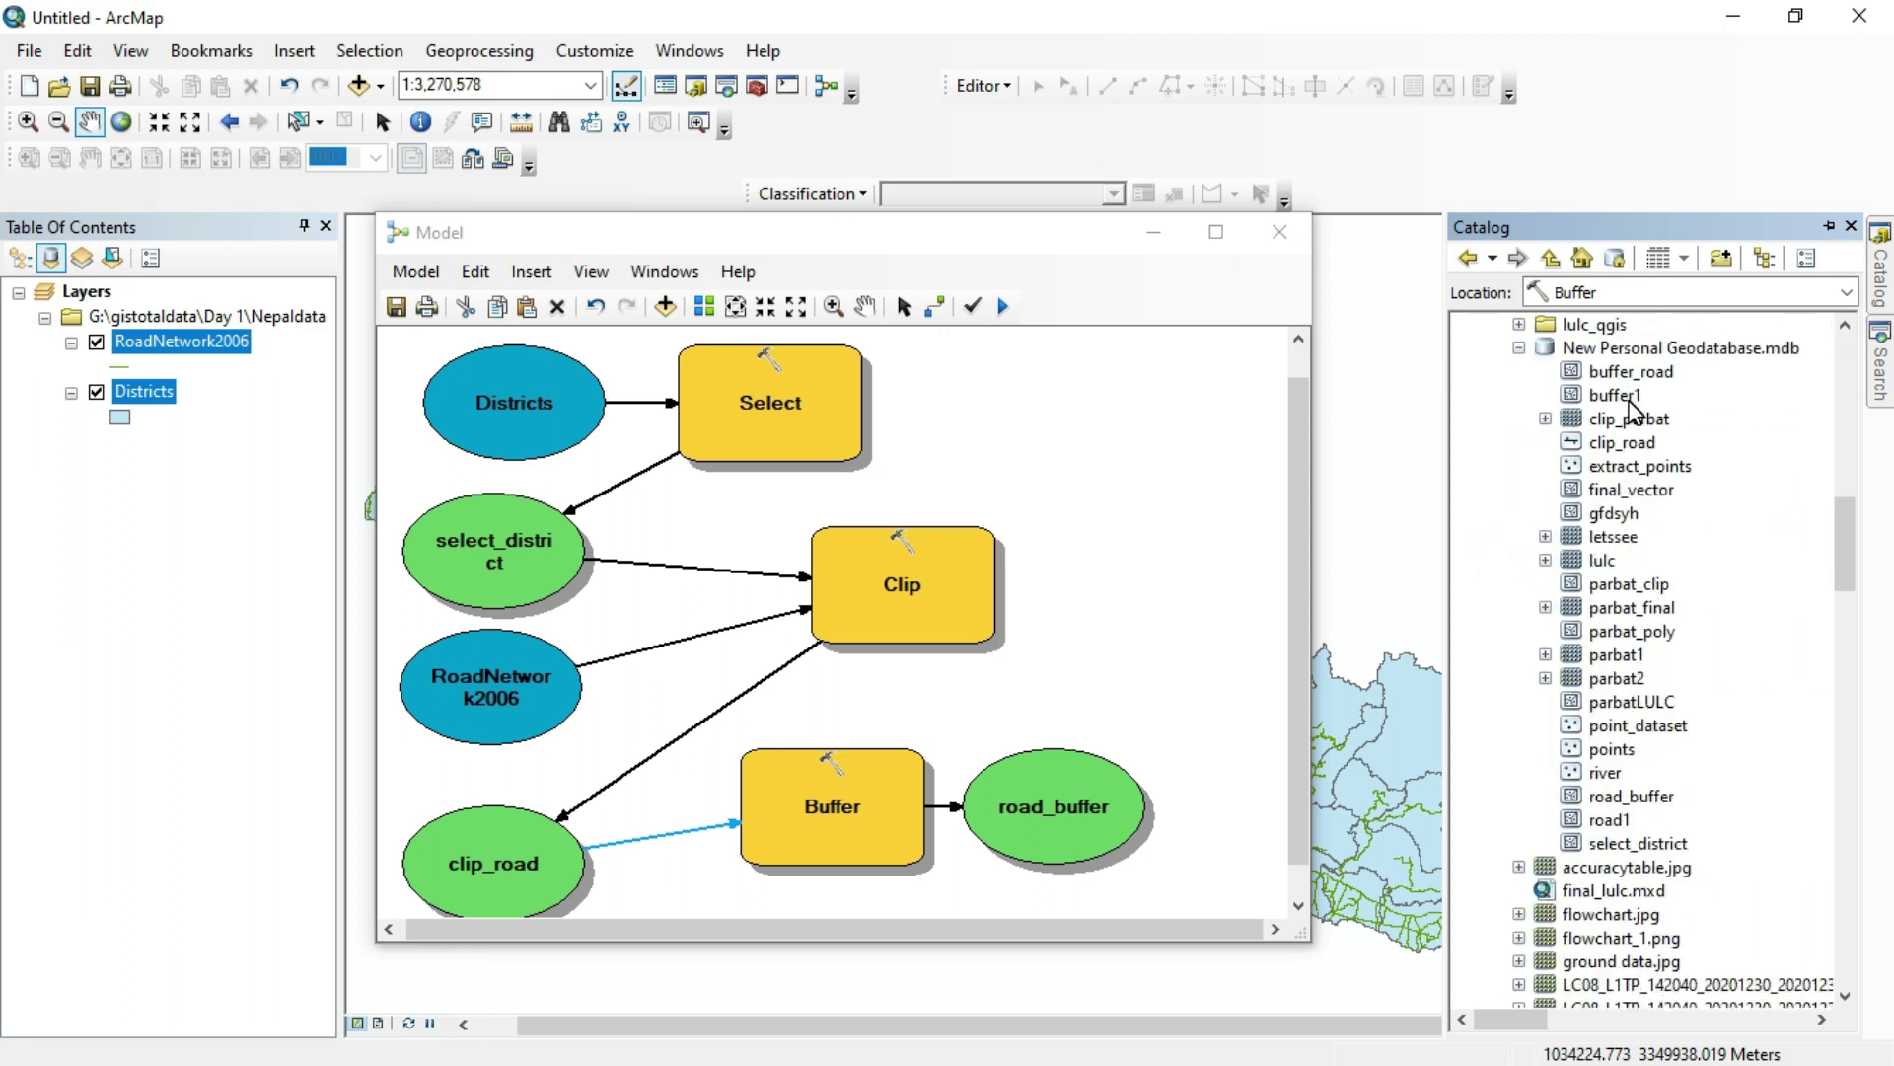
pyautogui.doubleClick(1046, 833)
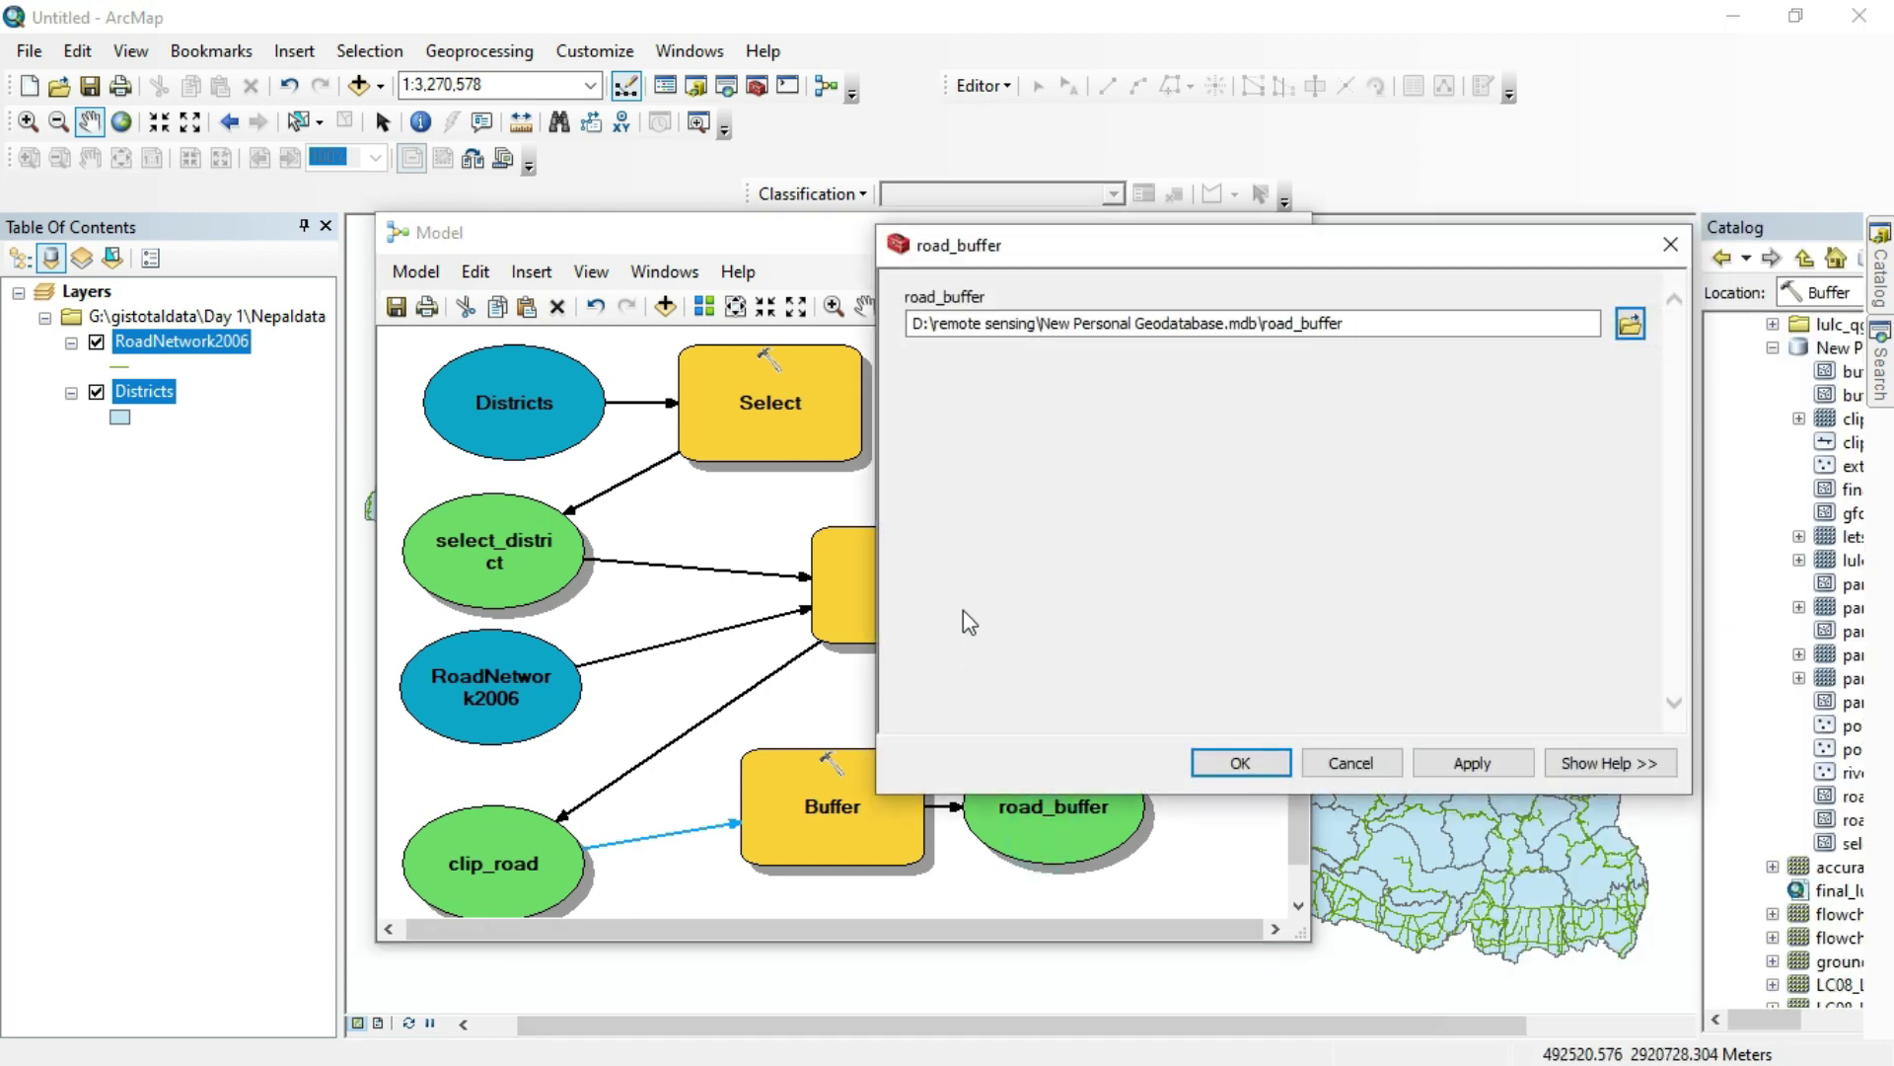
pyautogui.click(1671, 244)
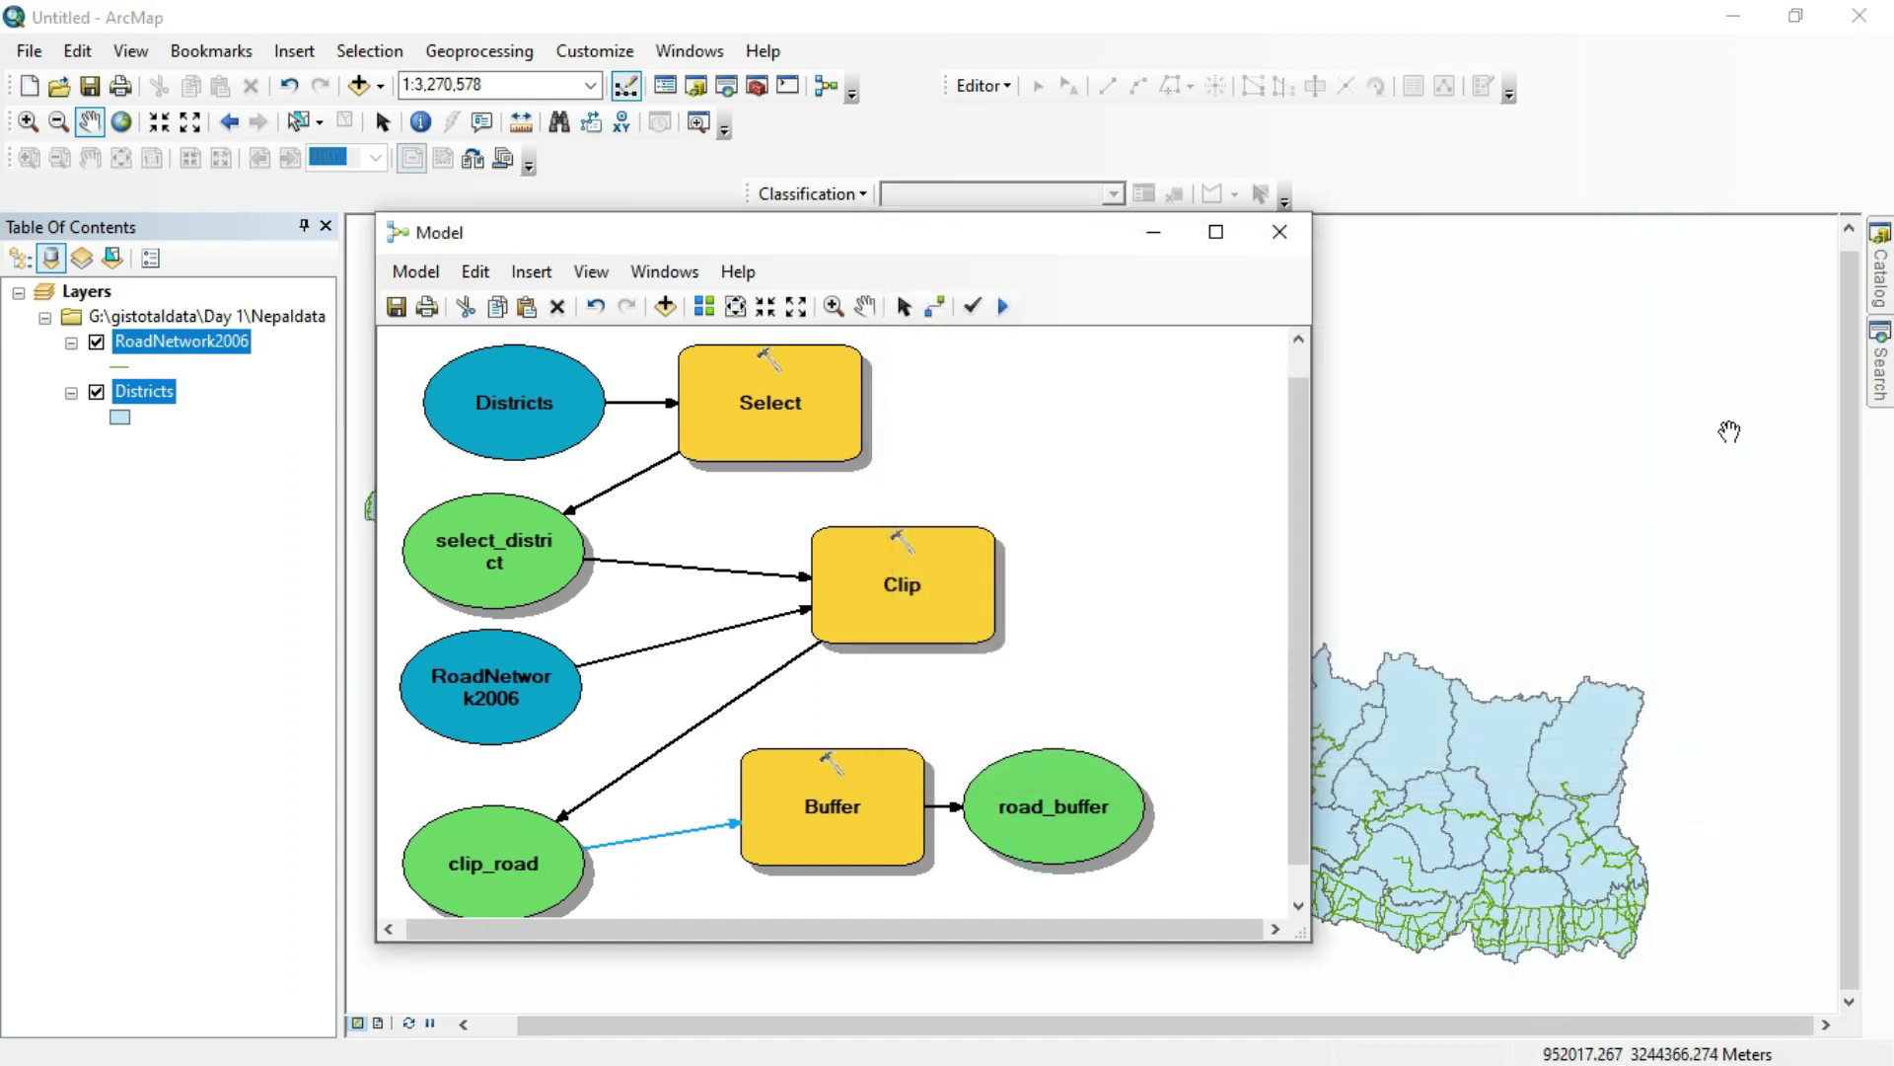
pyautogui.moveTo(1884, 271)
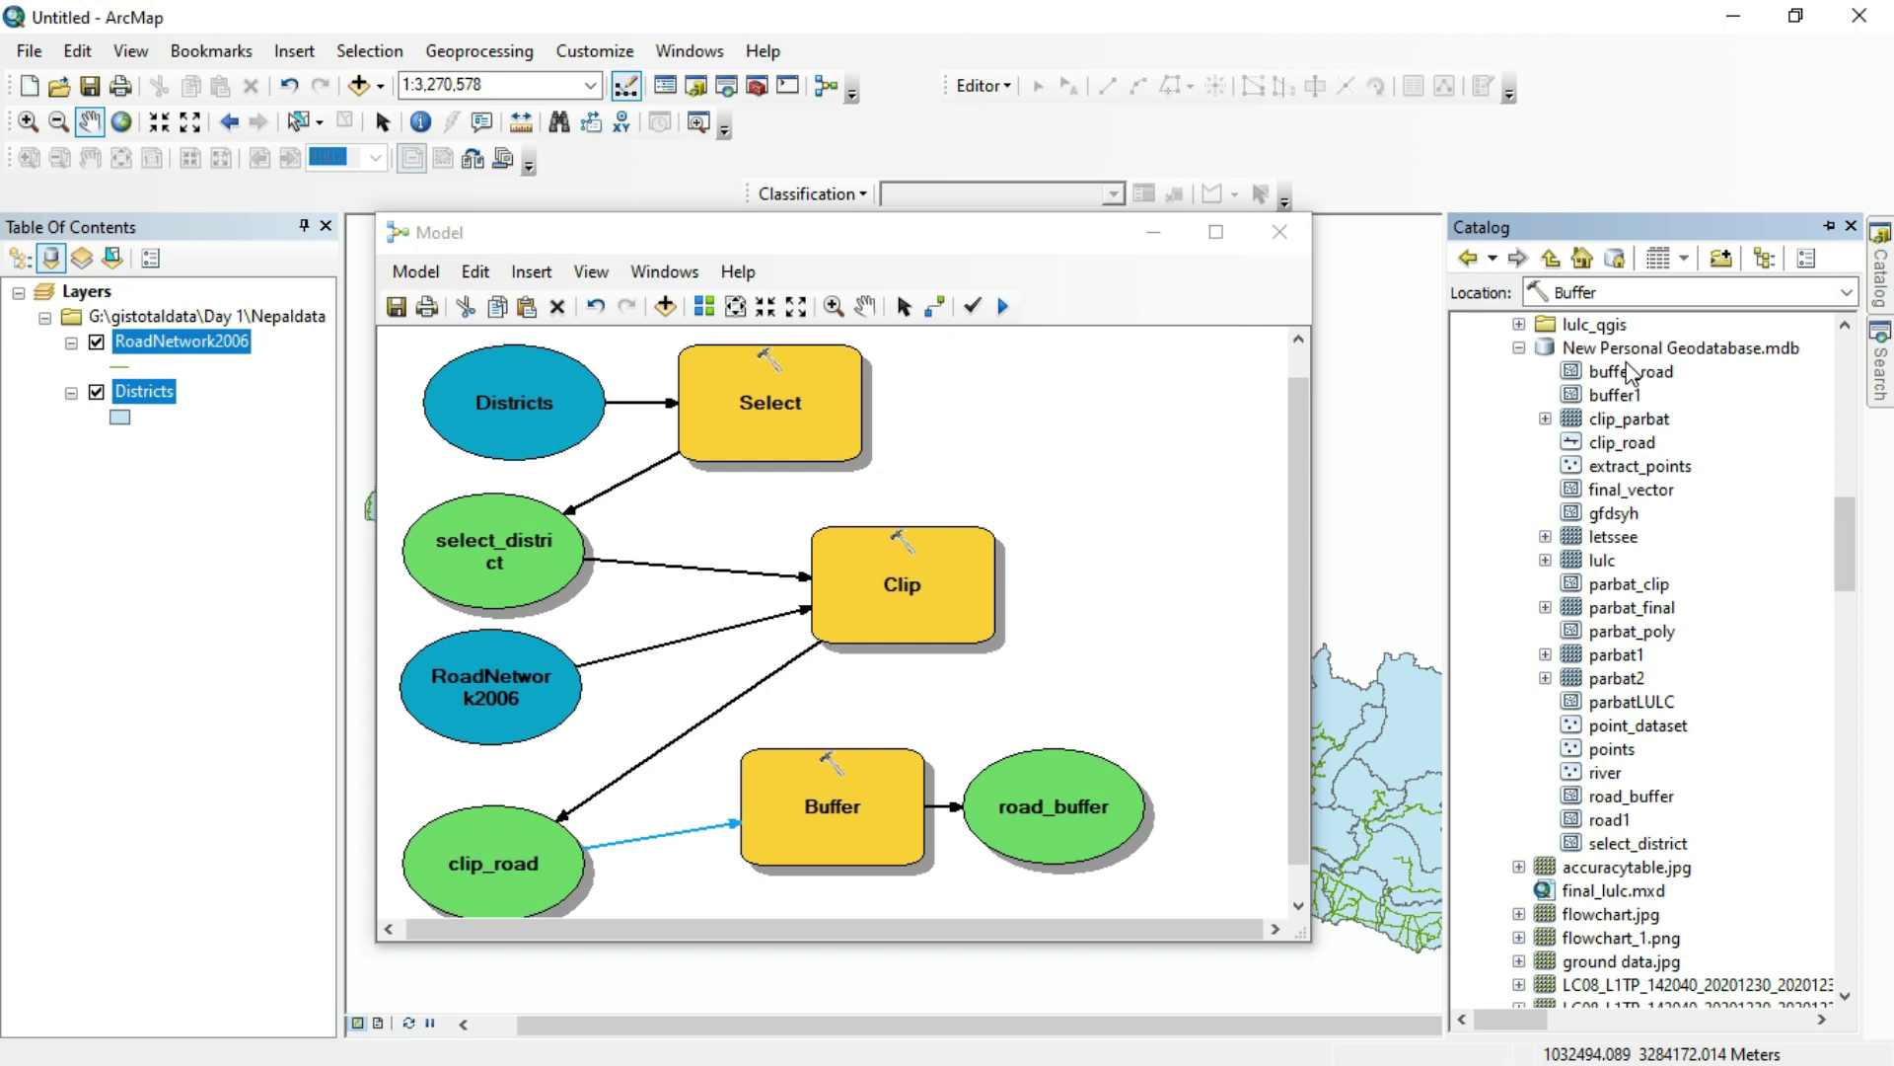
pyautogui.moveTo(1633, 804)
pyautogui.mouseDown()
pyautogui.moveTo(326, 641)
pyautogui.moveTo(330, 612)
pyautogui.mouseUp()
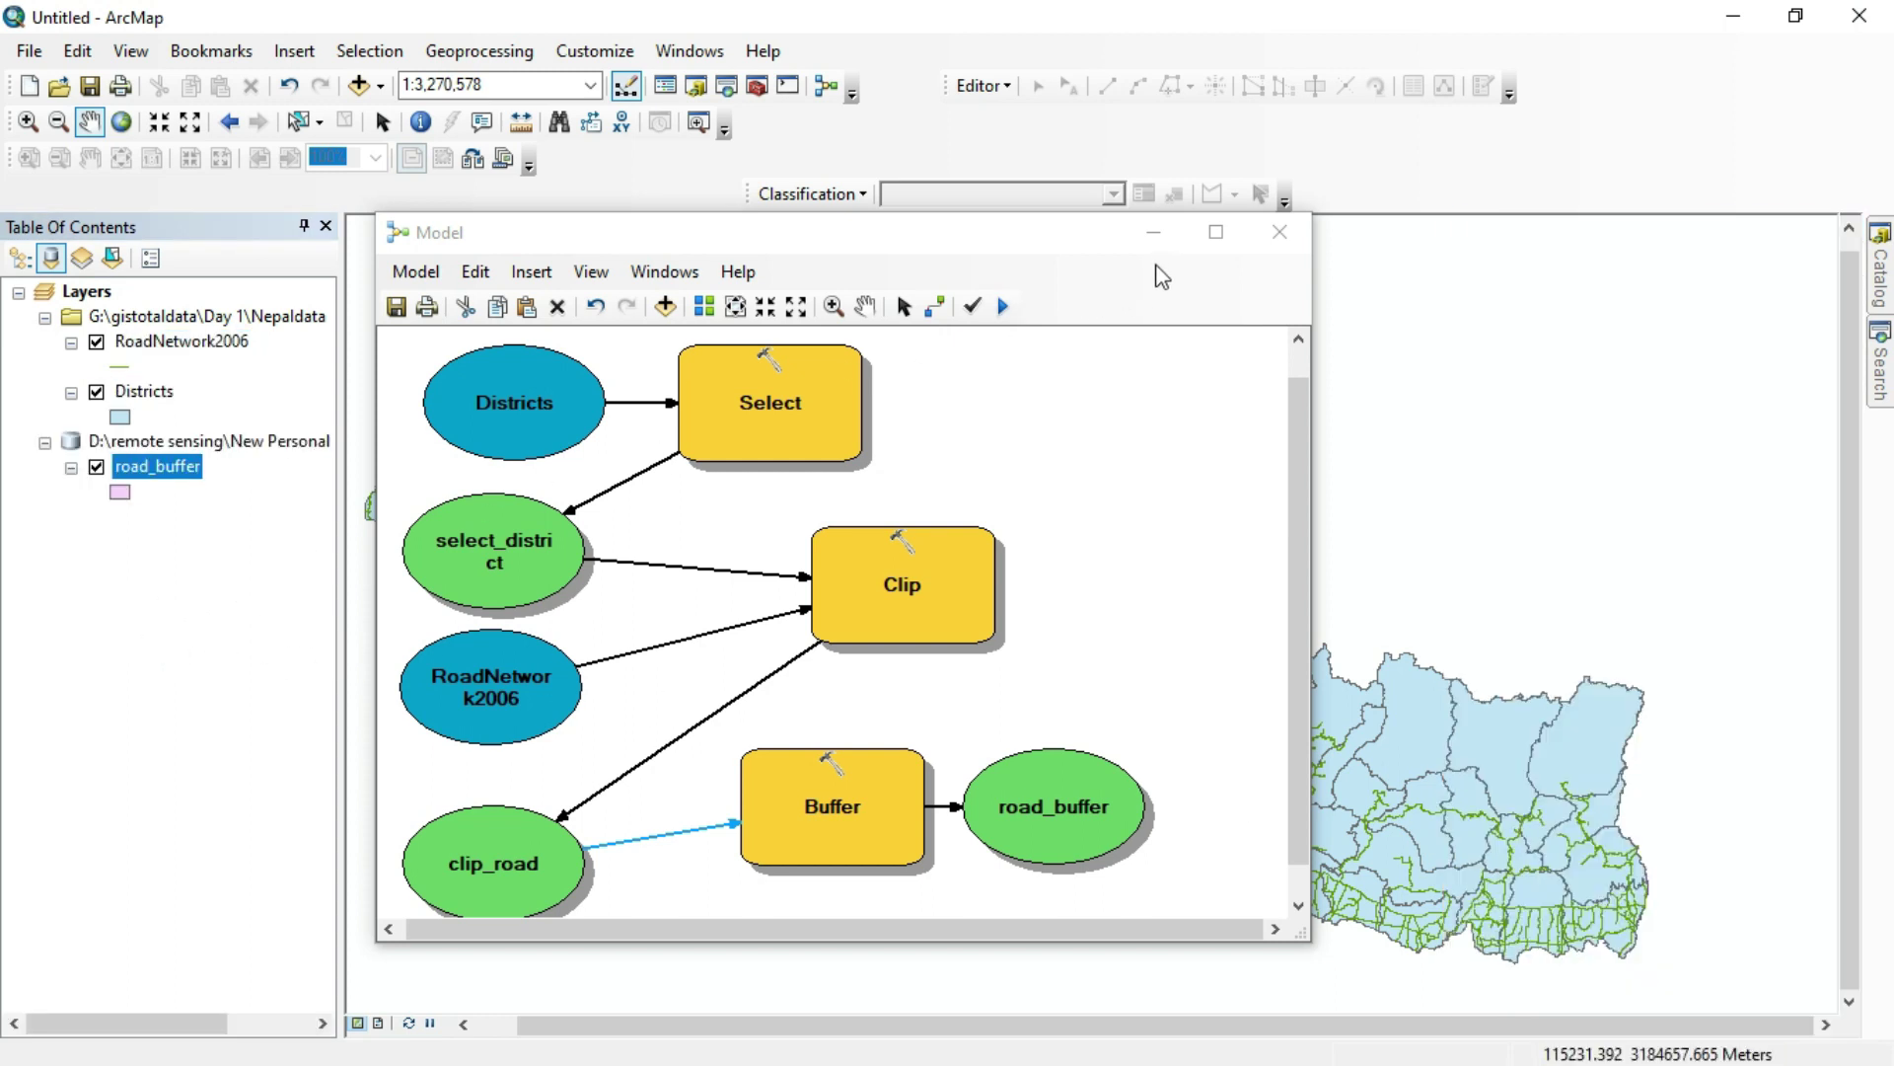
# Step: Hide RoadNetwork2006 and Districts, then zoom the map to the road_buffer layer
pyautogui.click(1154, 233)
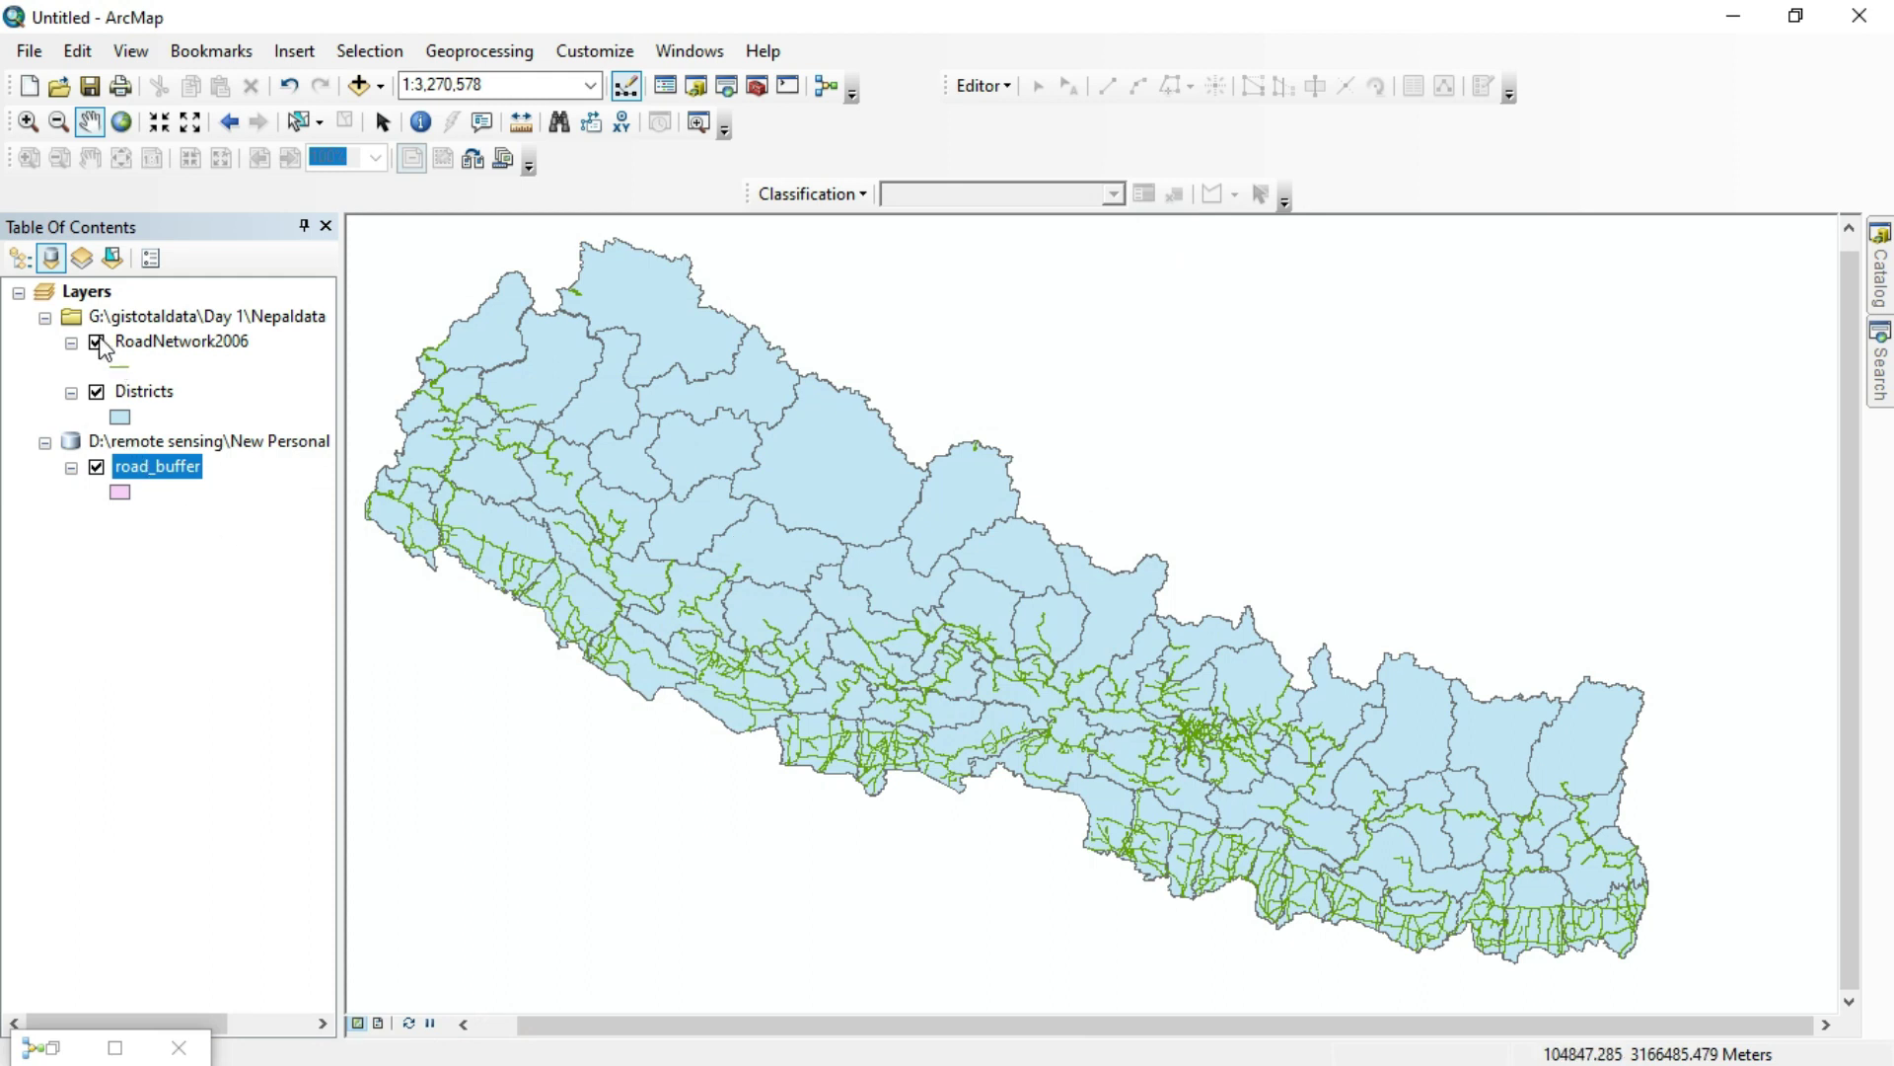
pyautogui.click(98, 342)
pyautogui.click(96, 392)
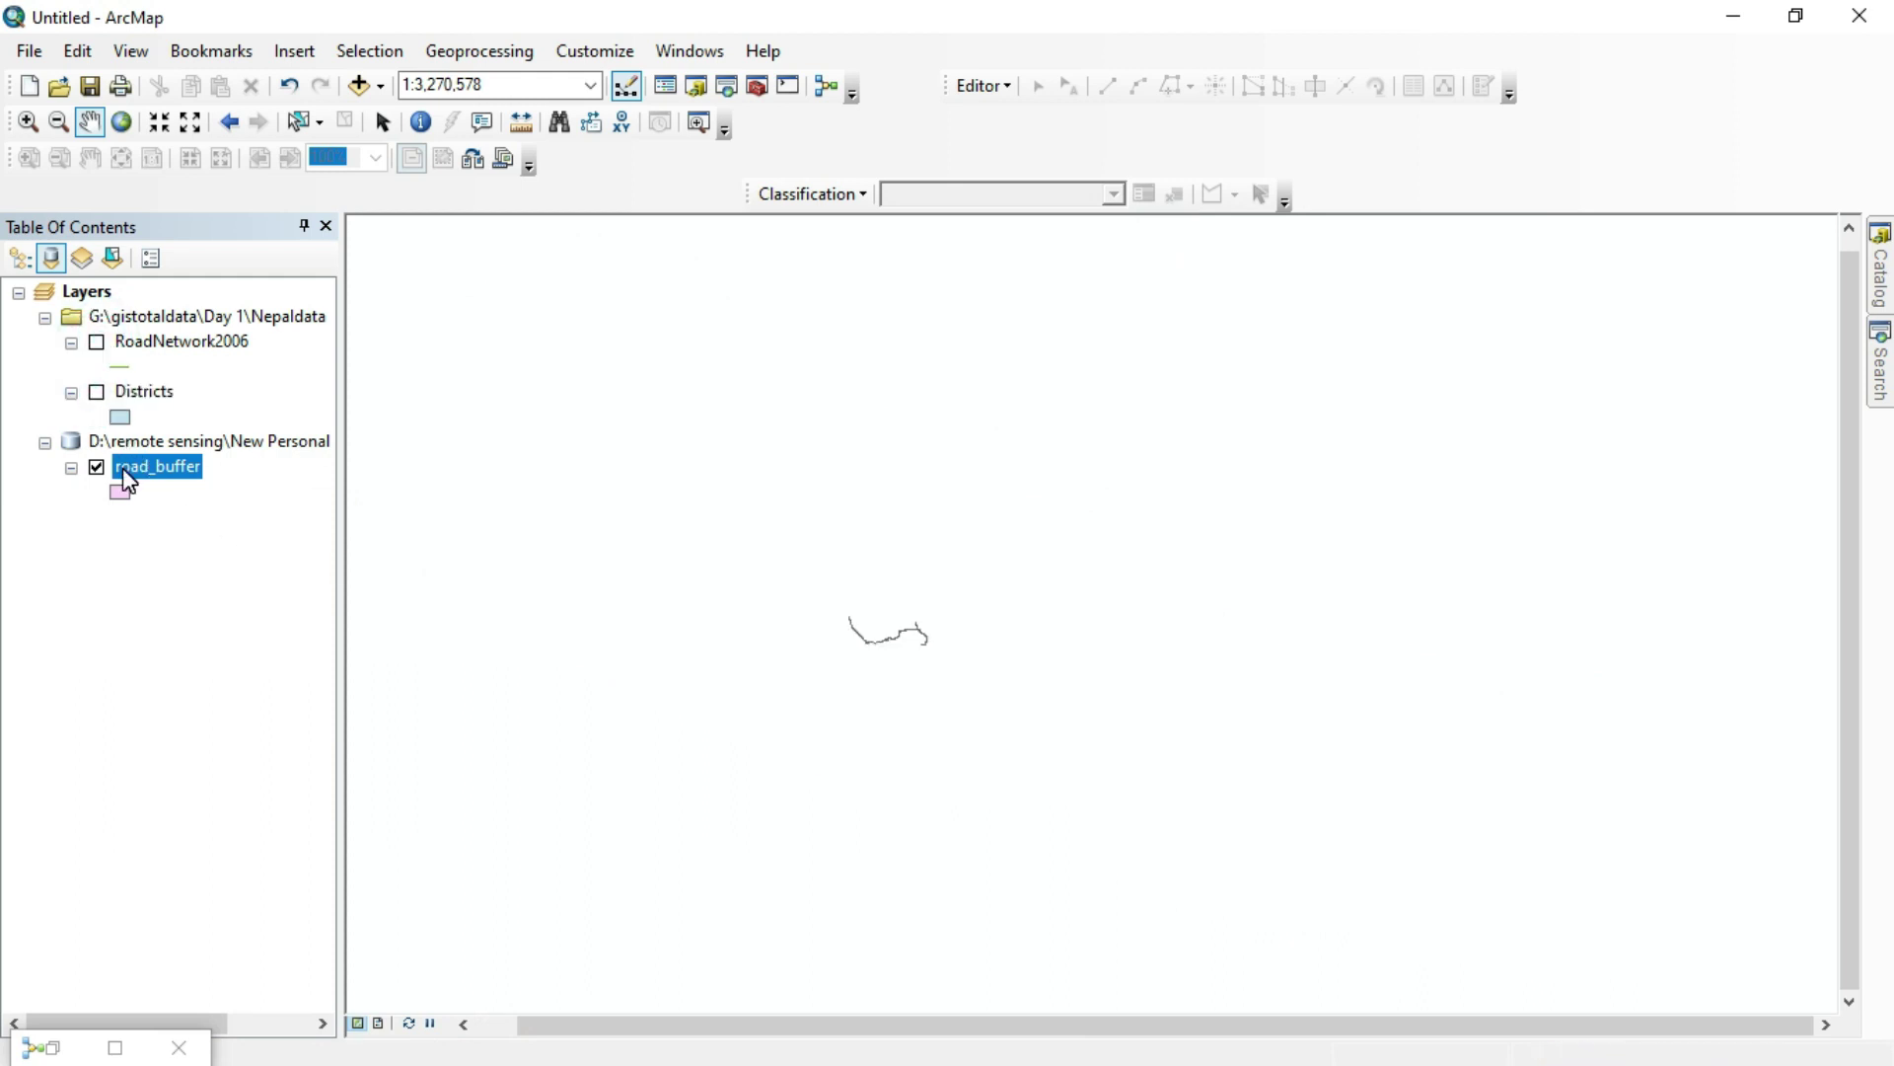
pyautogui.rightClick(123, 469)
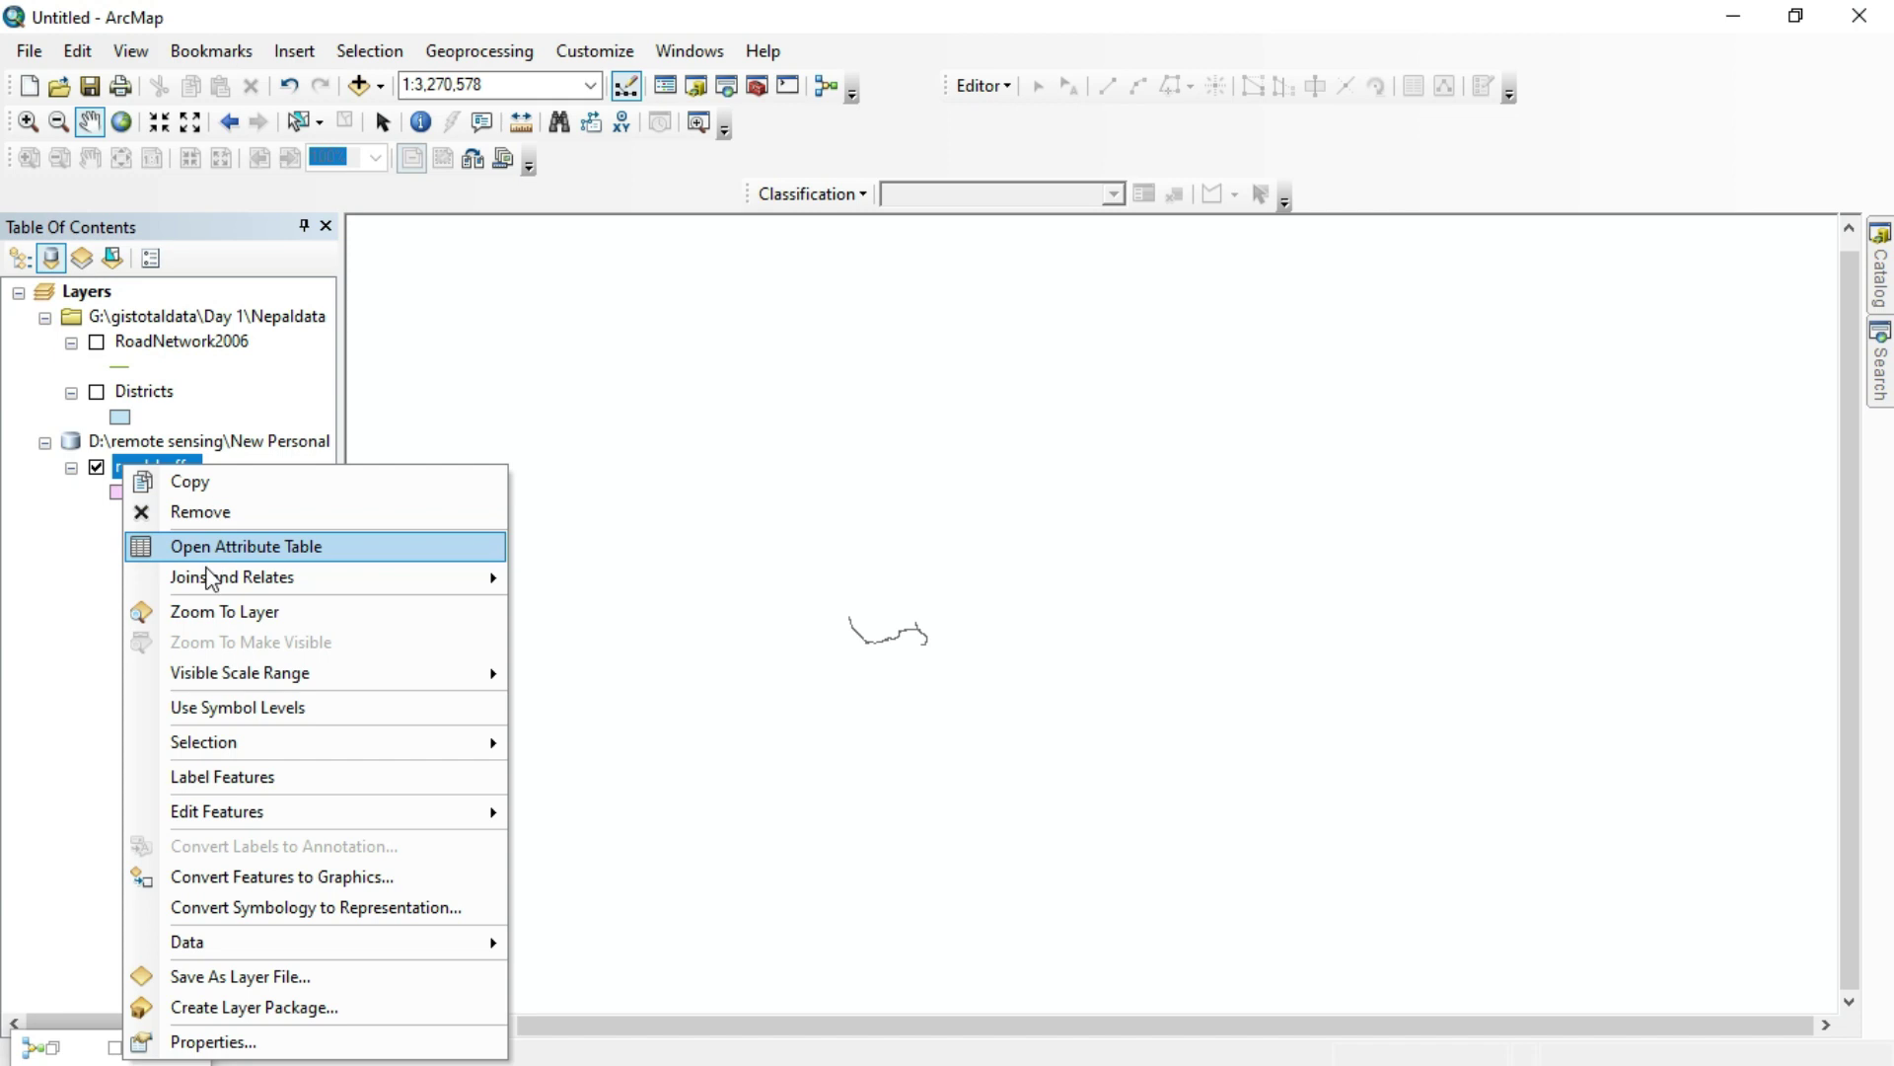
pyautogui.click(225, 611)
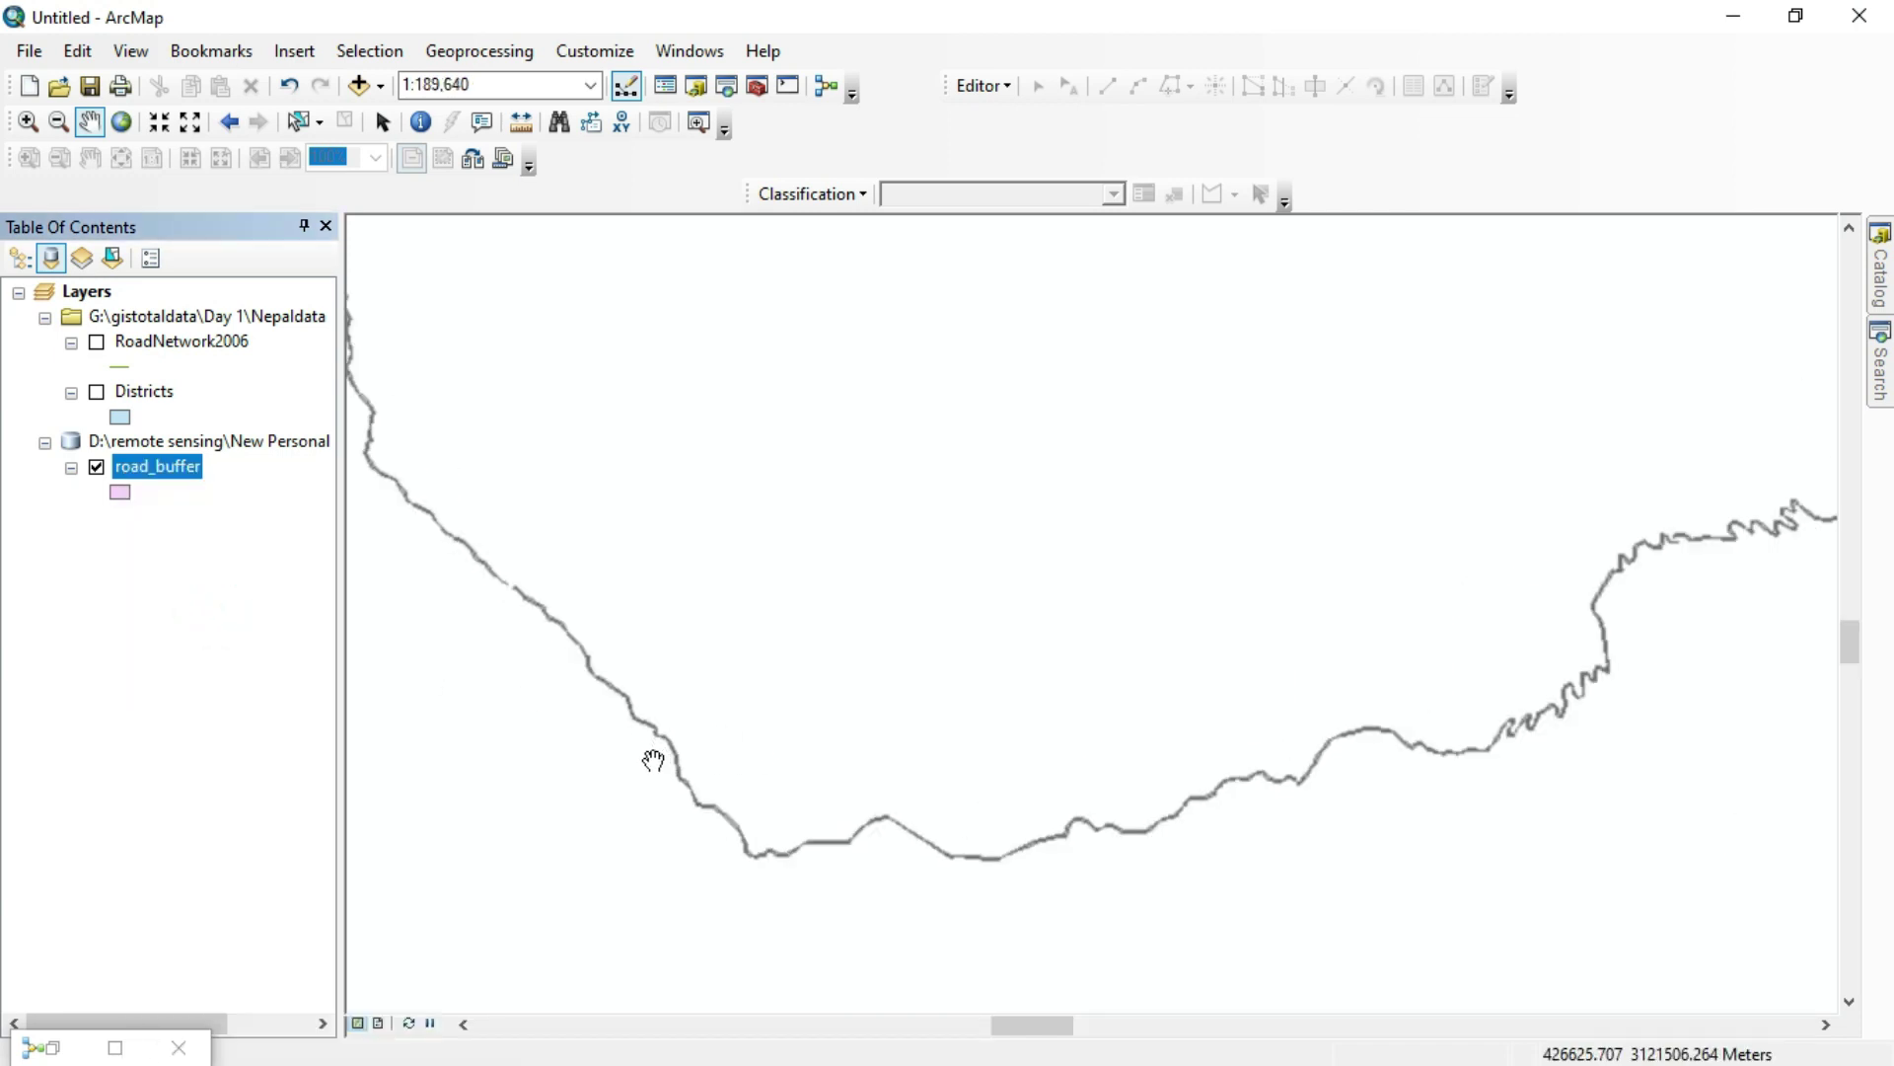
pyautogui.scroll(5, 653, 761)
pyautogui.scroll(4, 520, 803)
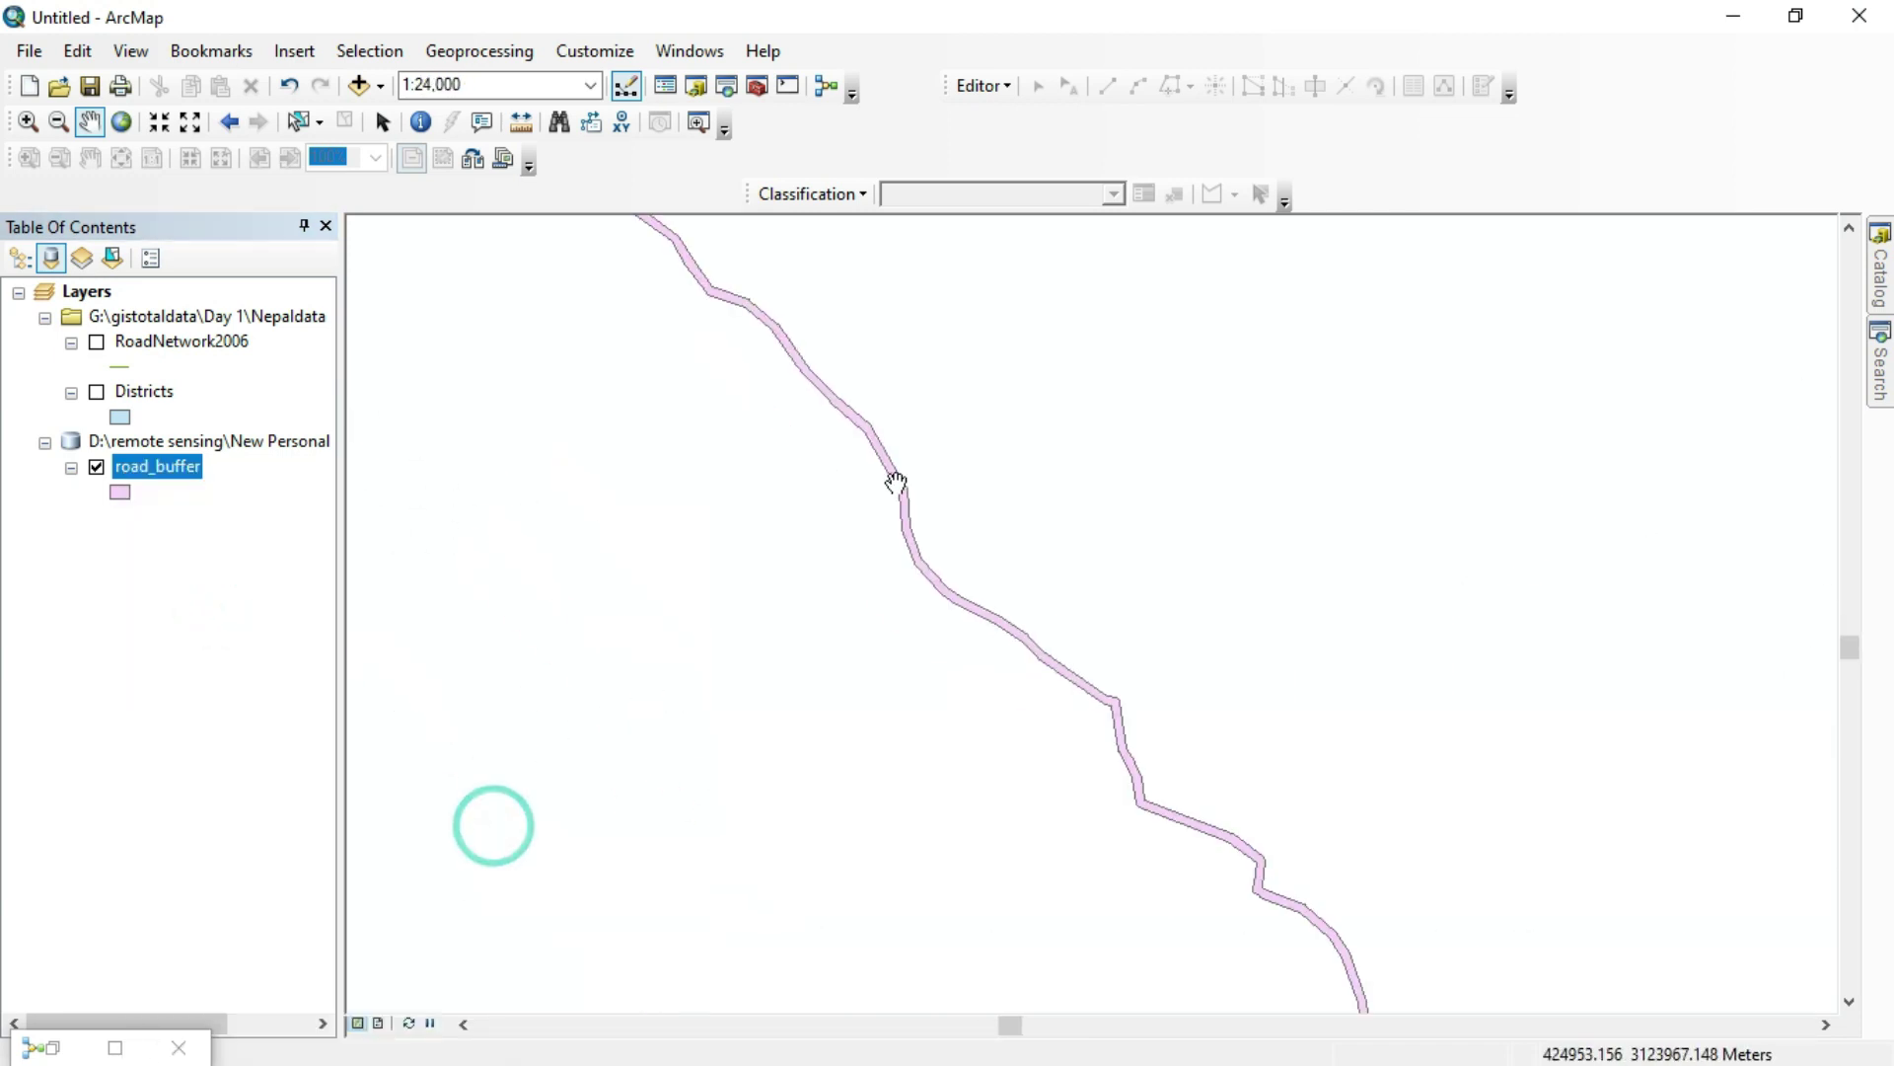
# Step: Turn RoadNetwork2006 back on so its centreline shows inside the buffer
pyautogui.click(97, 343)
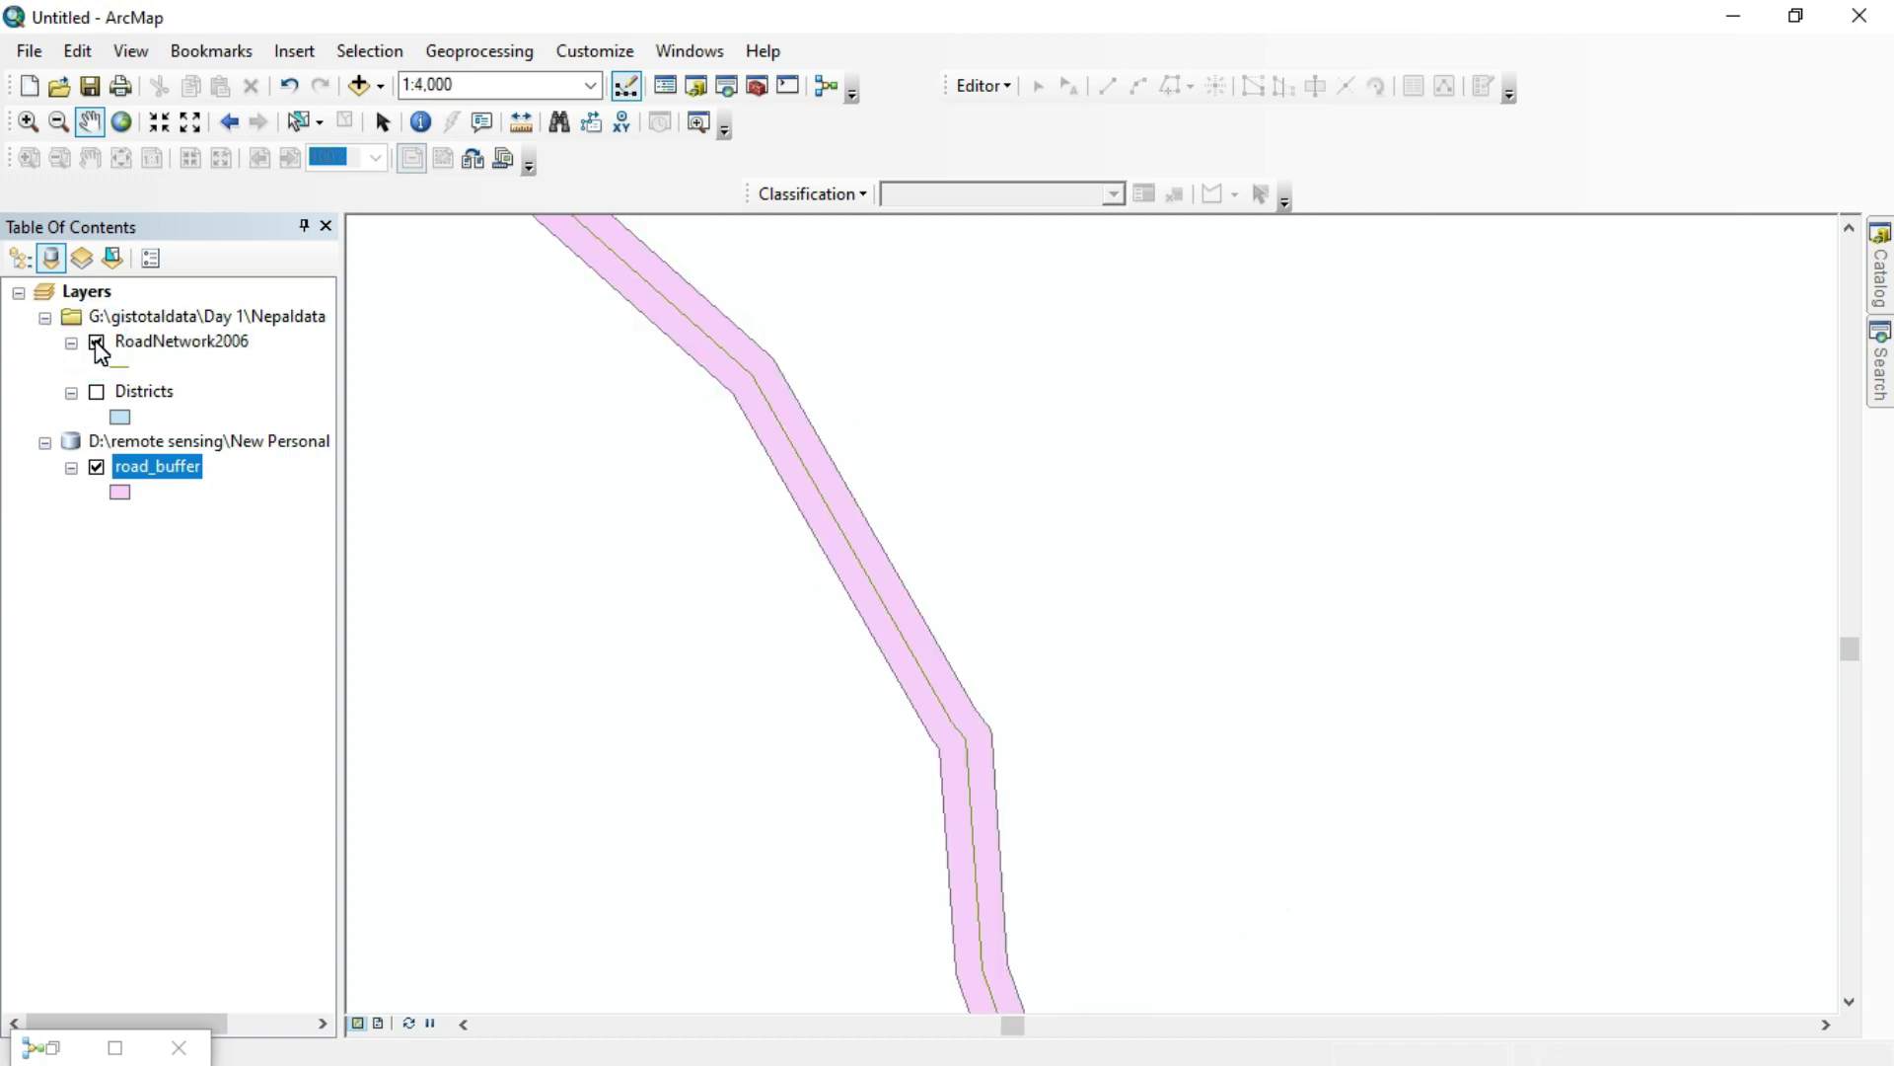
pyautogui.click(97, 343)
pyautogui.click(96, 342)
pyautogui.click(1880, 272)
# Step: Launch the saved Model from prac.tbx, run it with no parameters, and close the completed run
pyautogui.scroll(10, 1618, 565)
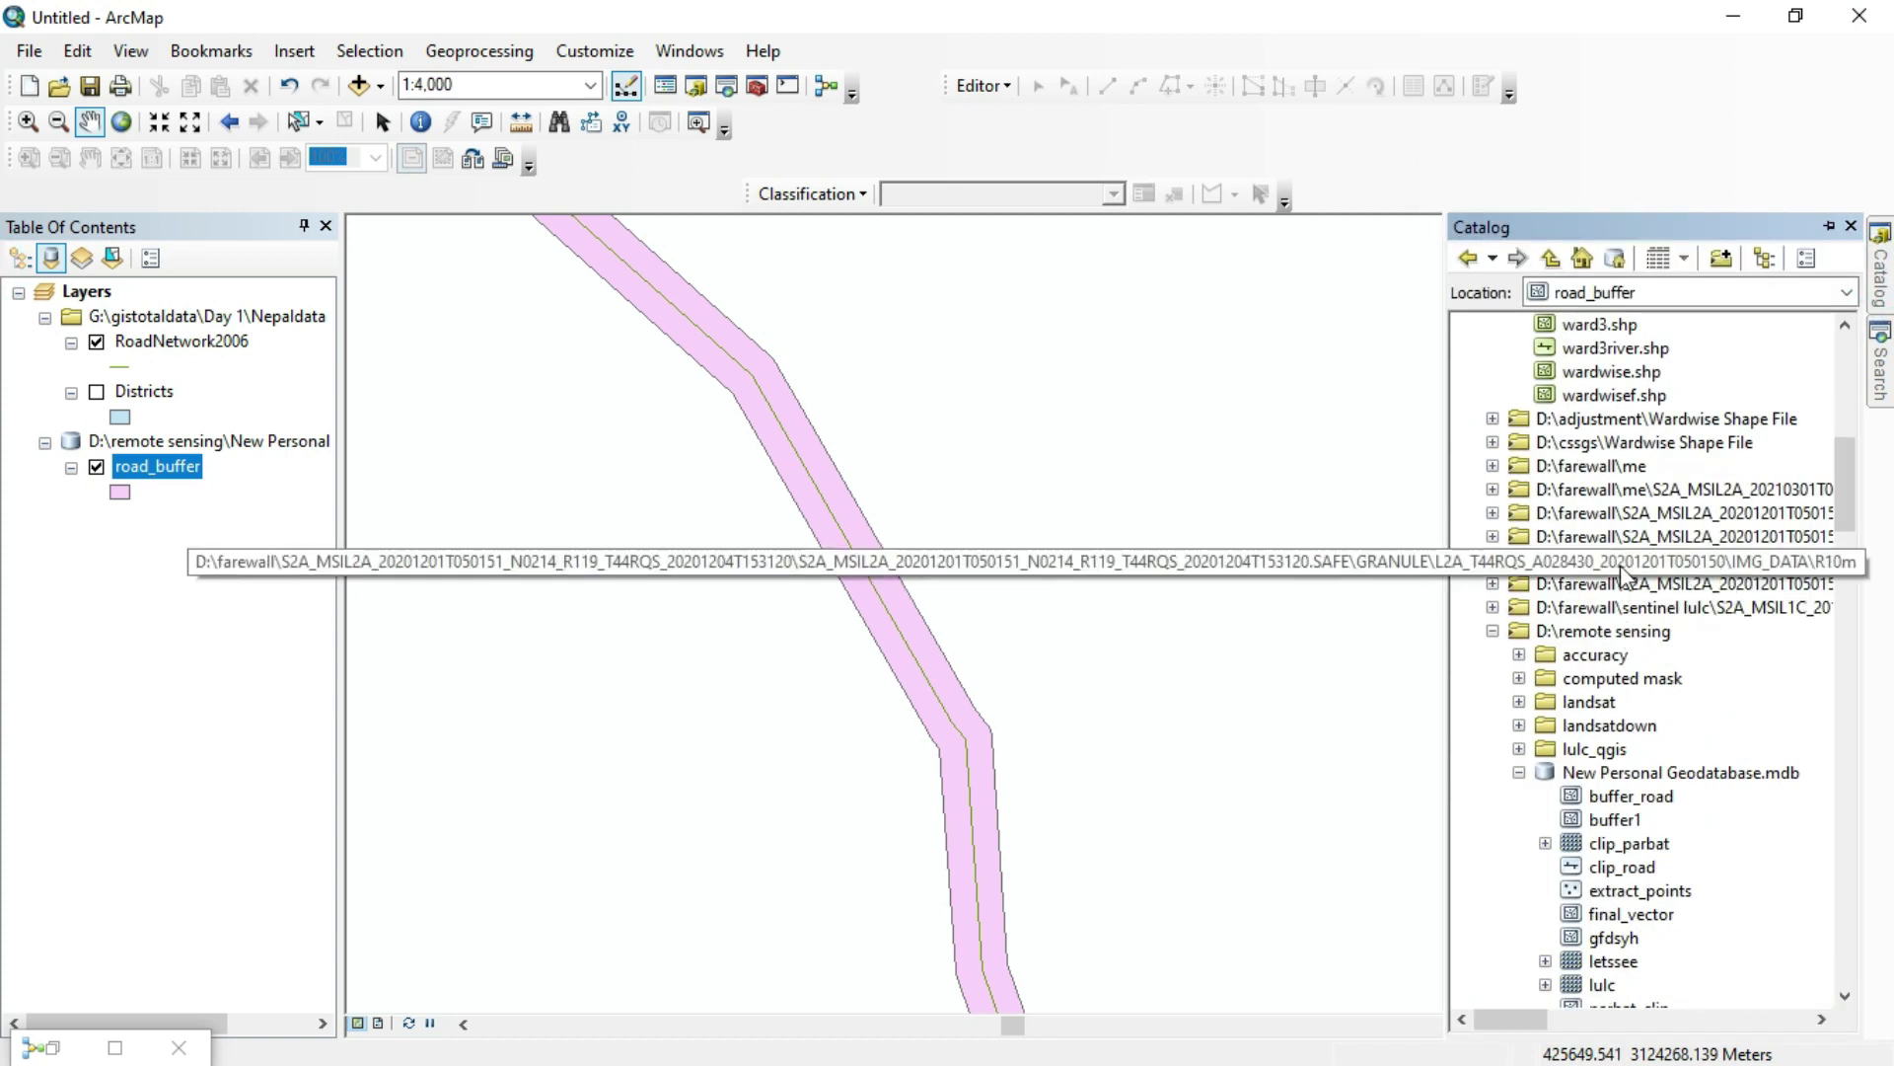
pyautogui.scroll(-15, 1607, 563)
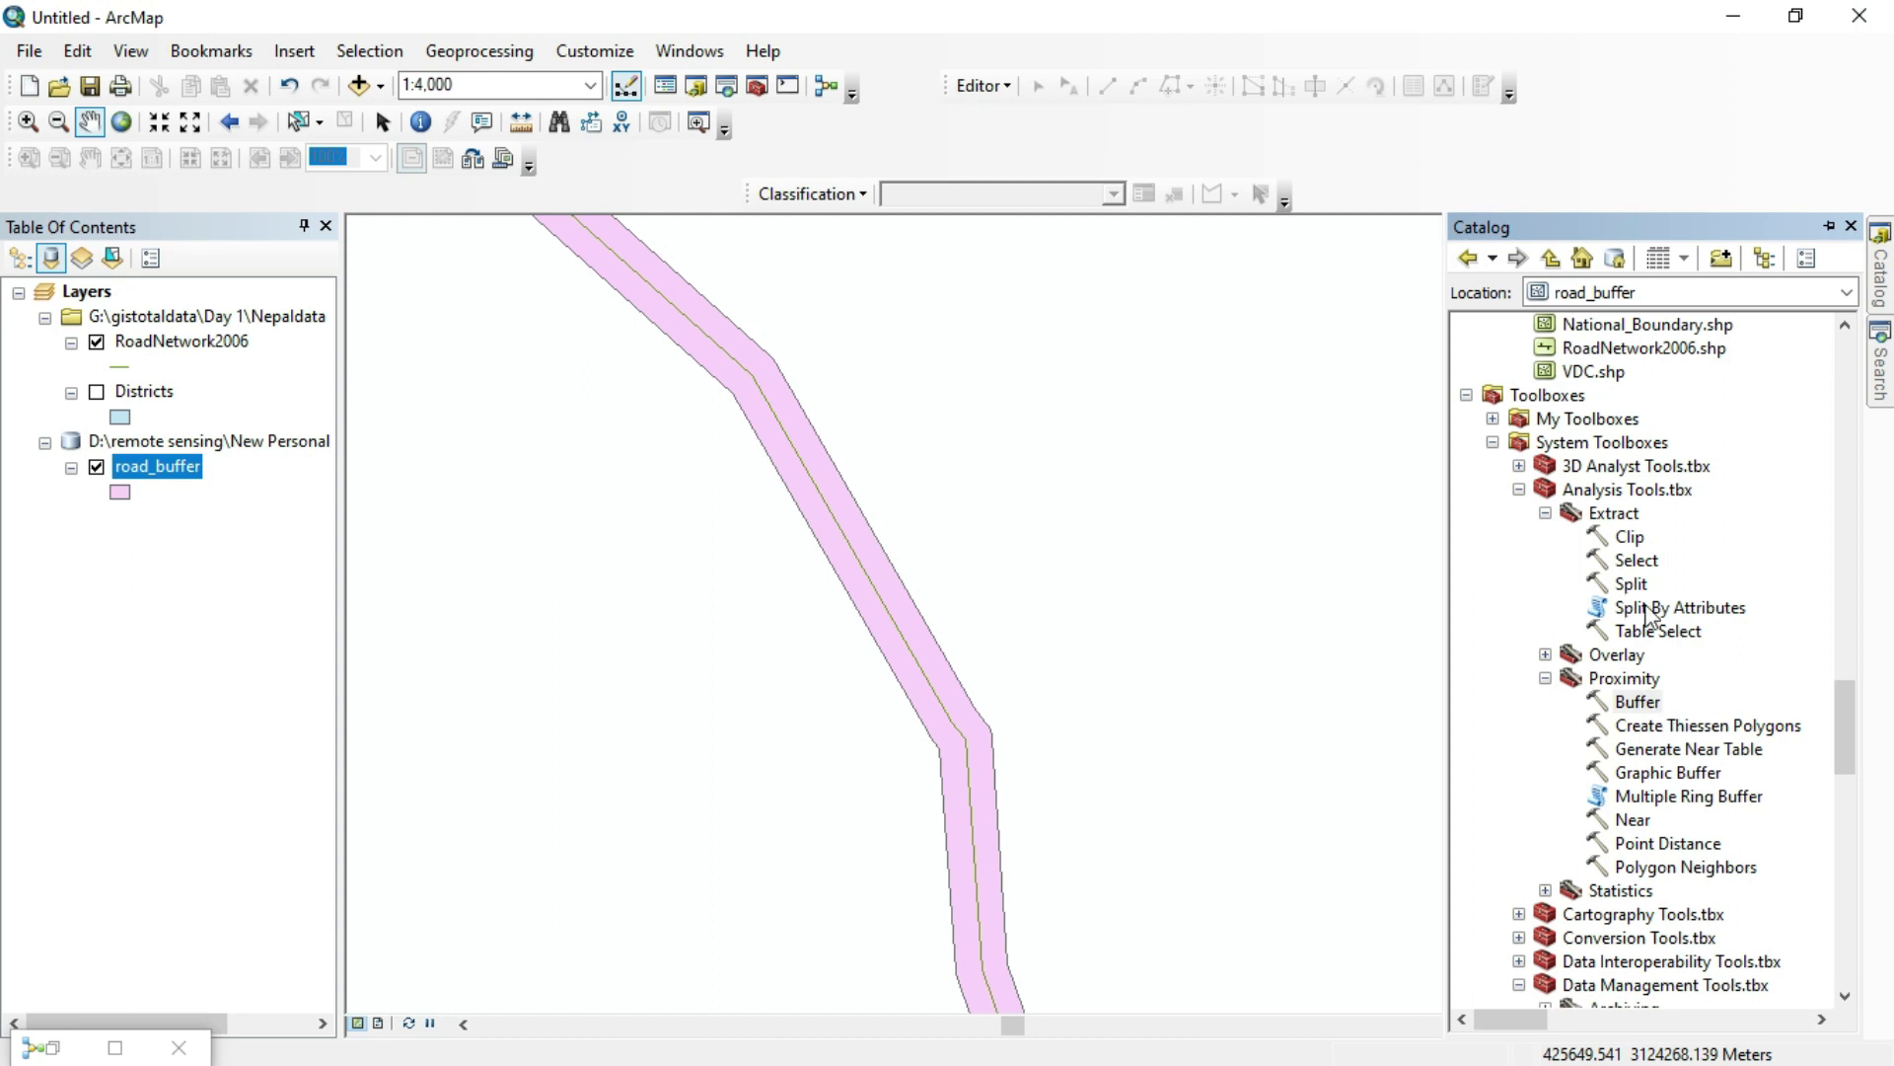
pyautogui.scroll(-1, 1646, 614)
pyautogui.scroll(10, 1646, 691)
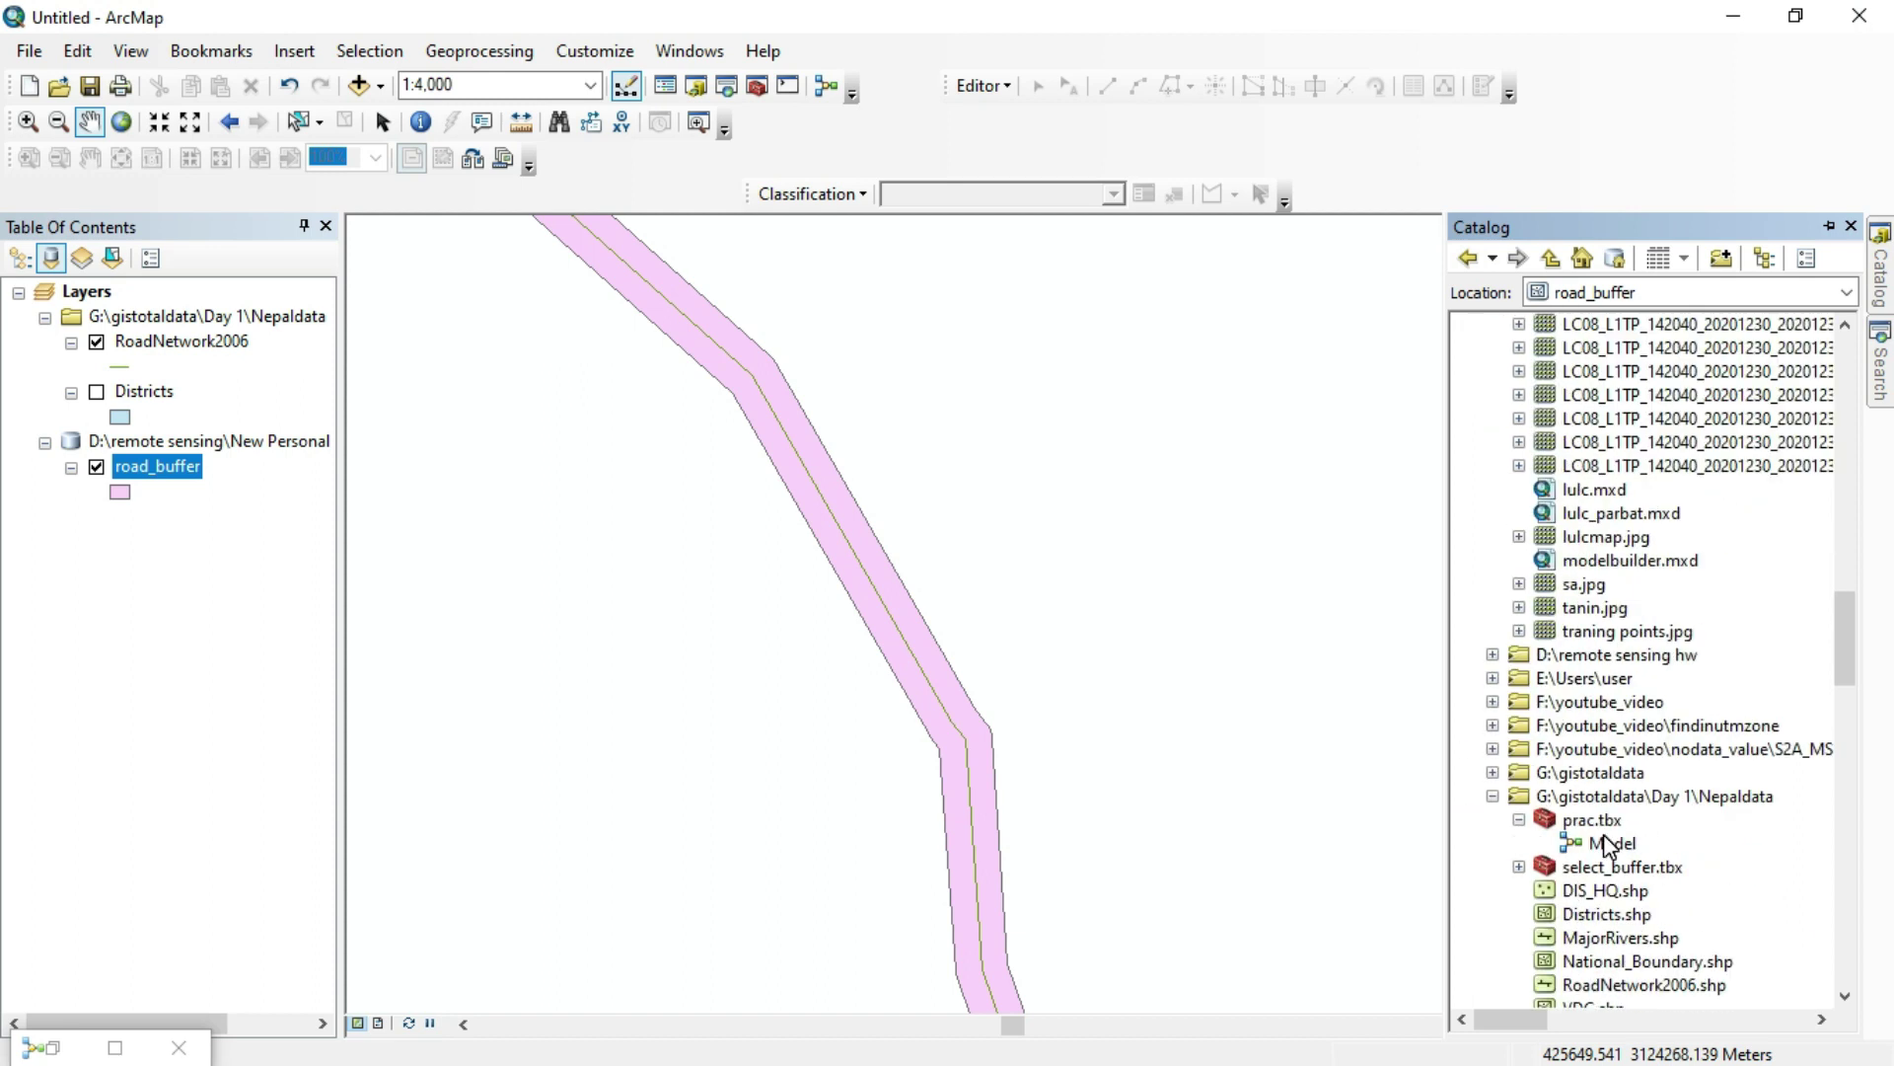
pyautogui.doubleClick(1618, 844)
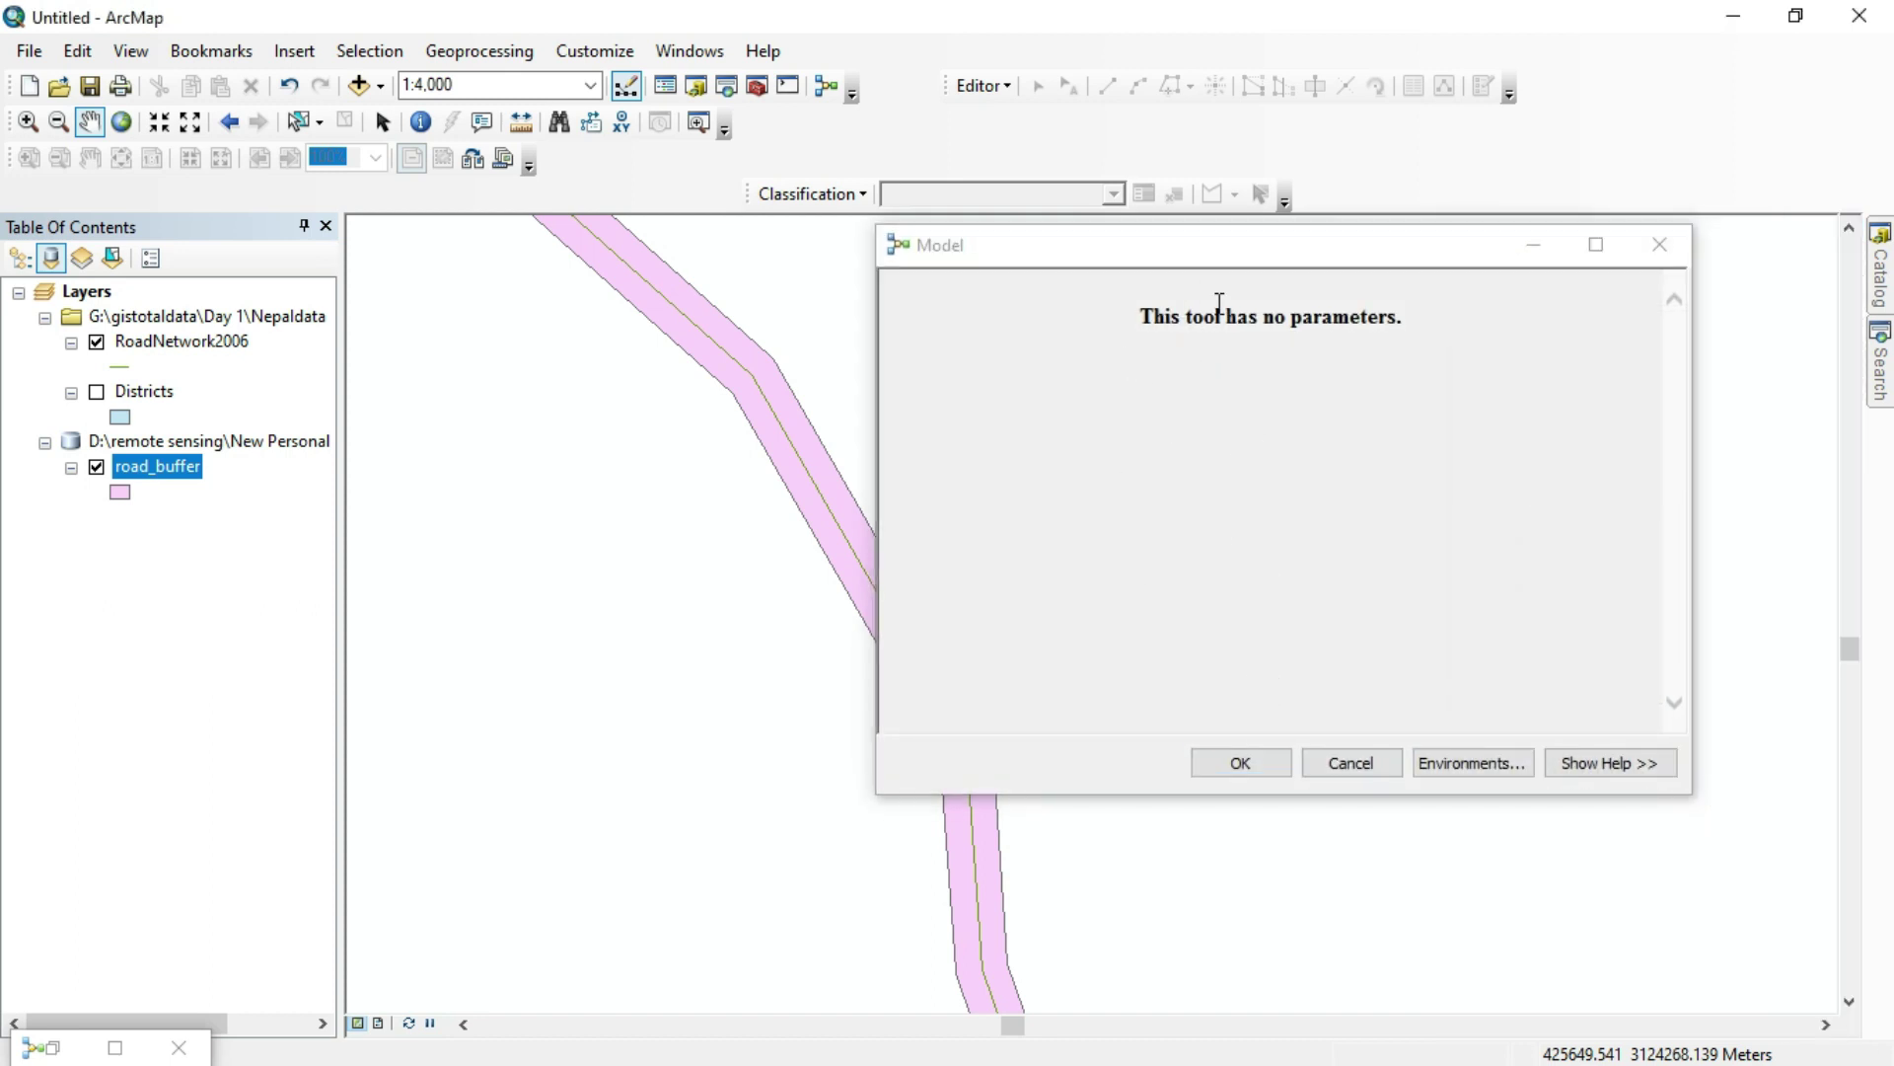
pyautogui.moveTo(1143, 321); pyautogui.dragTo(1367, 318)
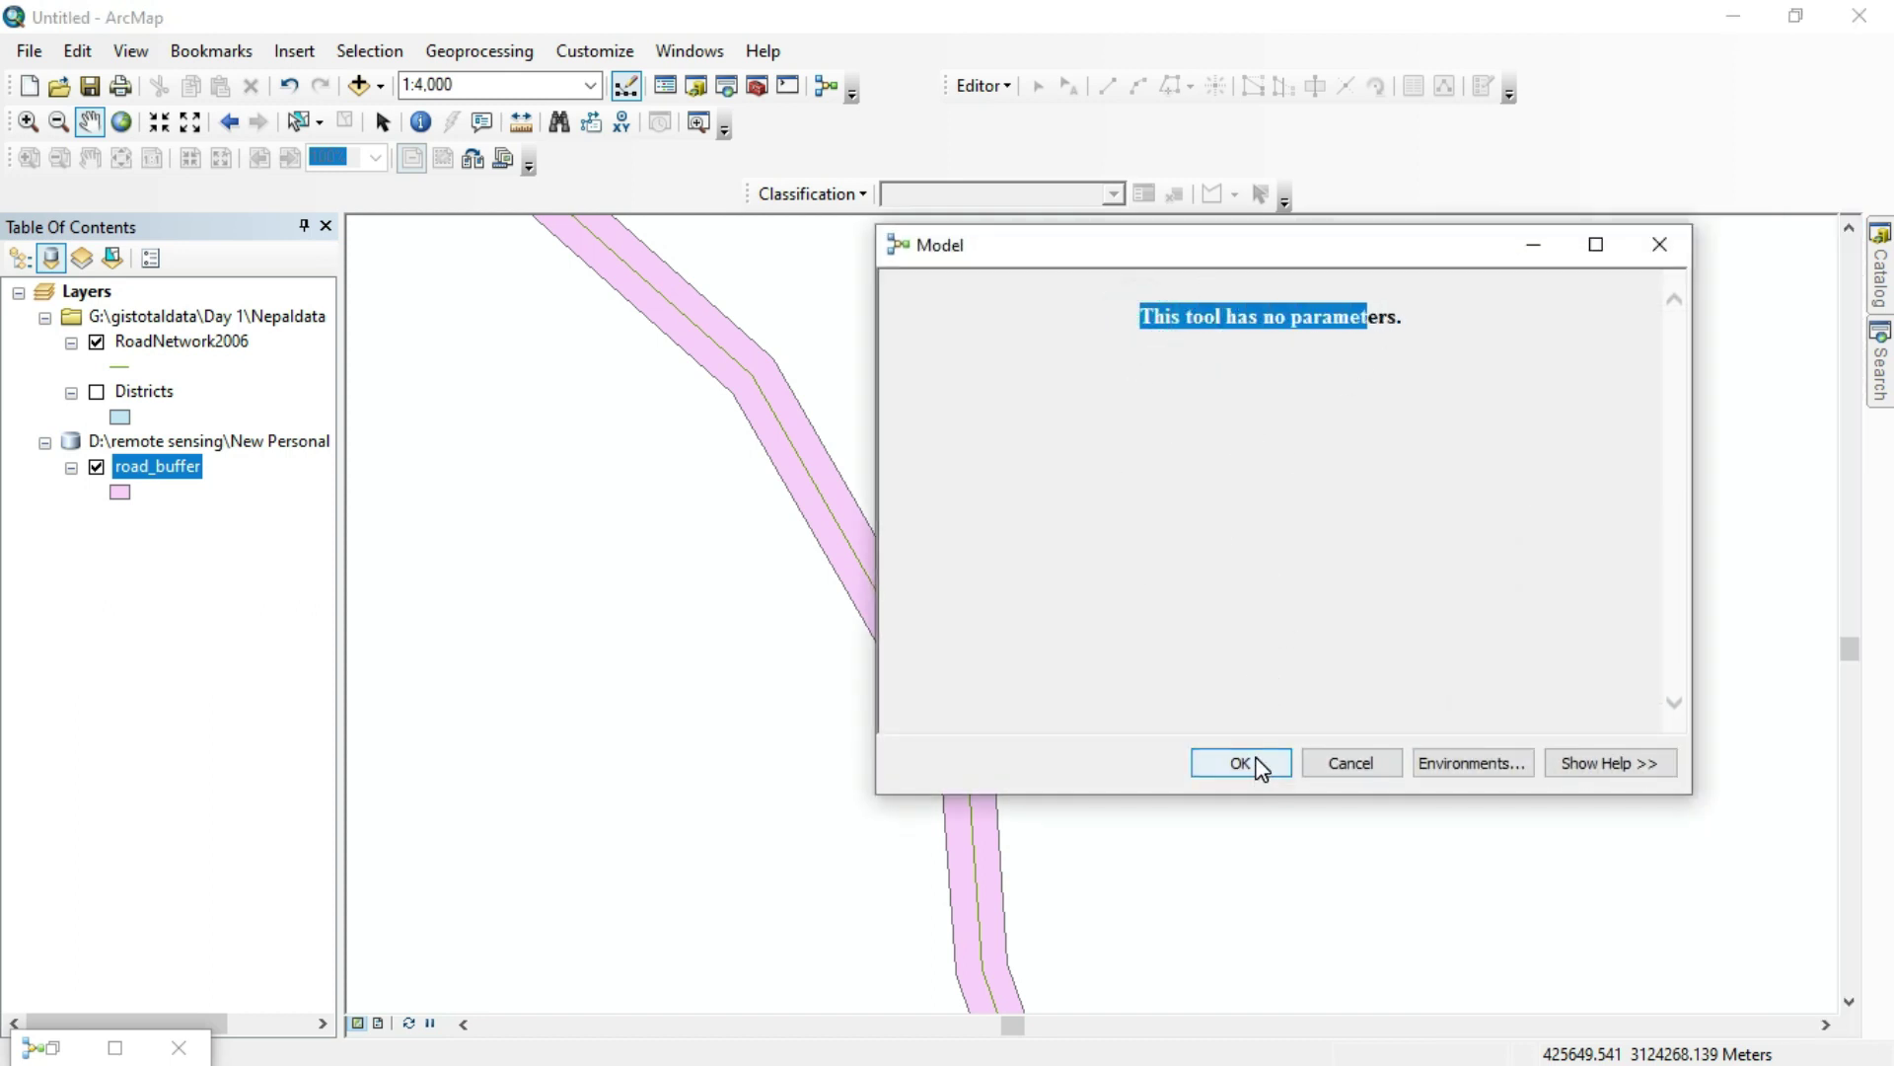
pyautogui.click(1241, 764)
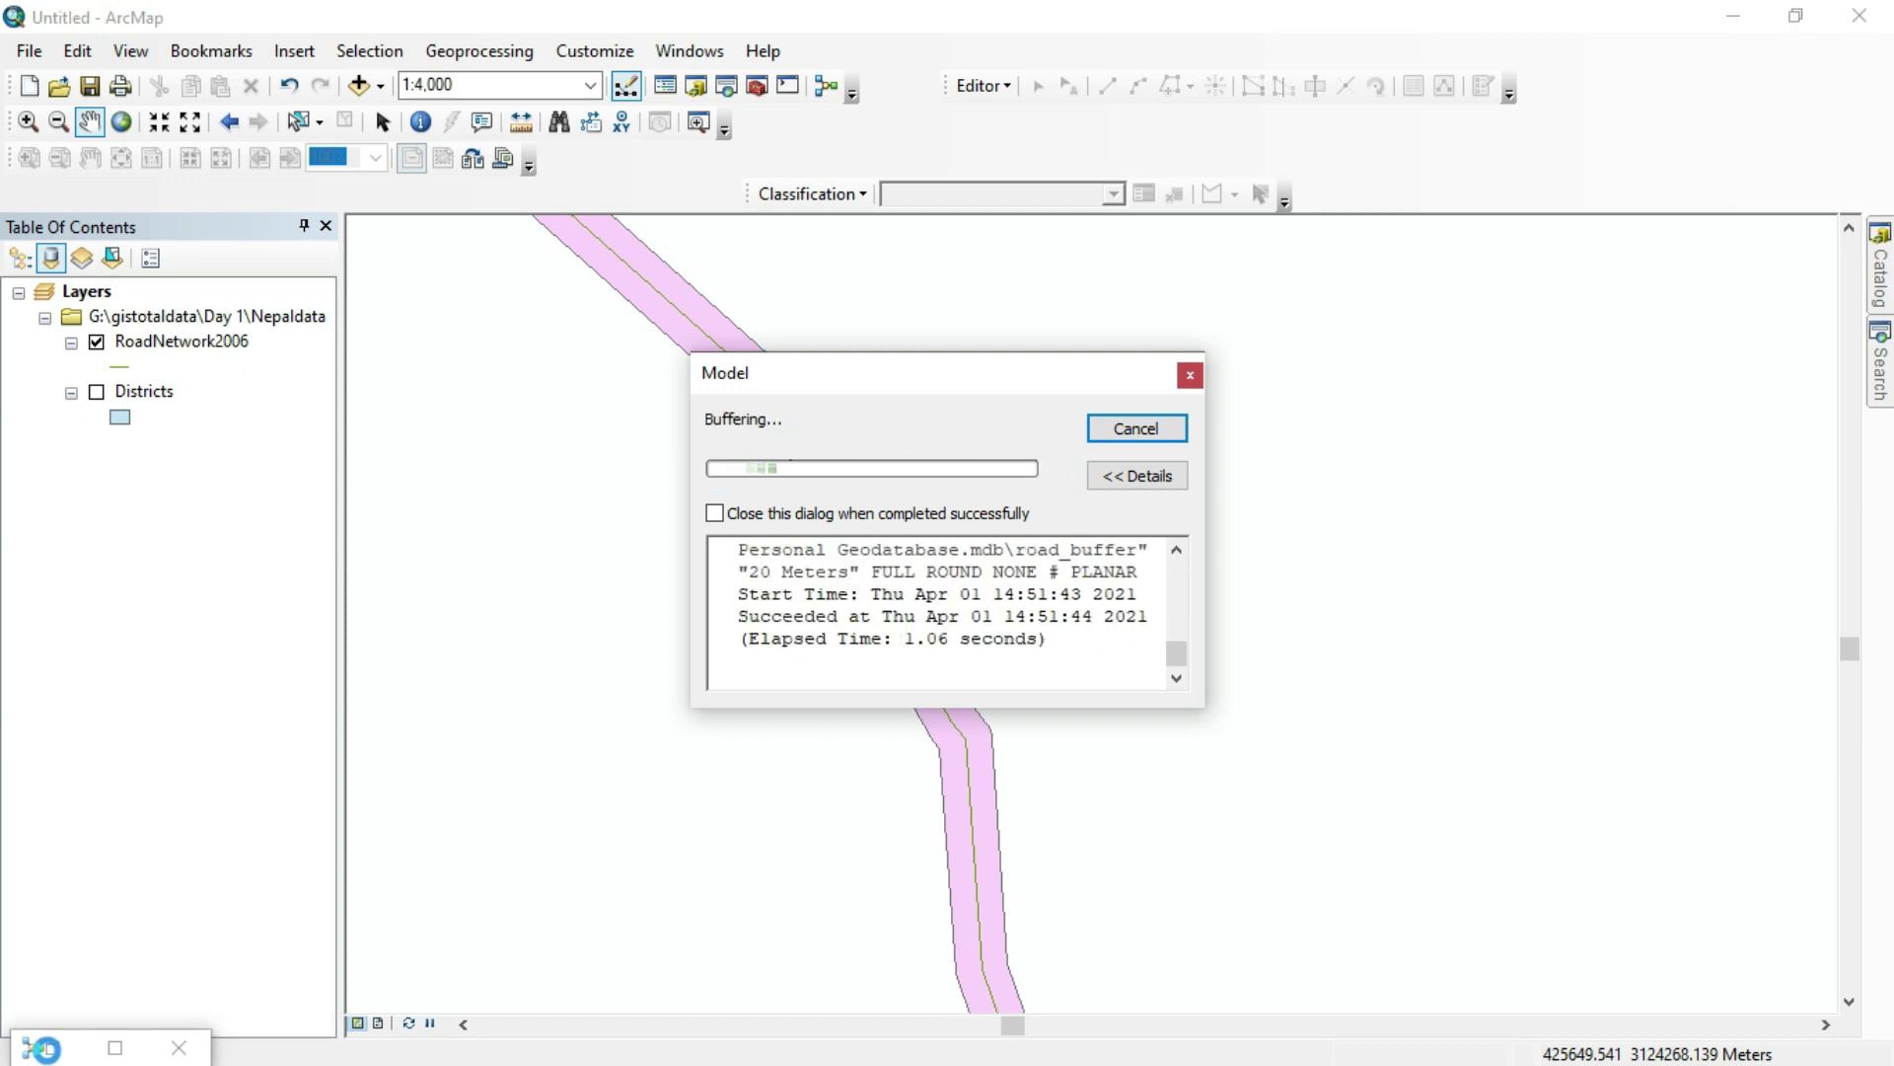
pyautogui.click(52, 1054)
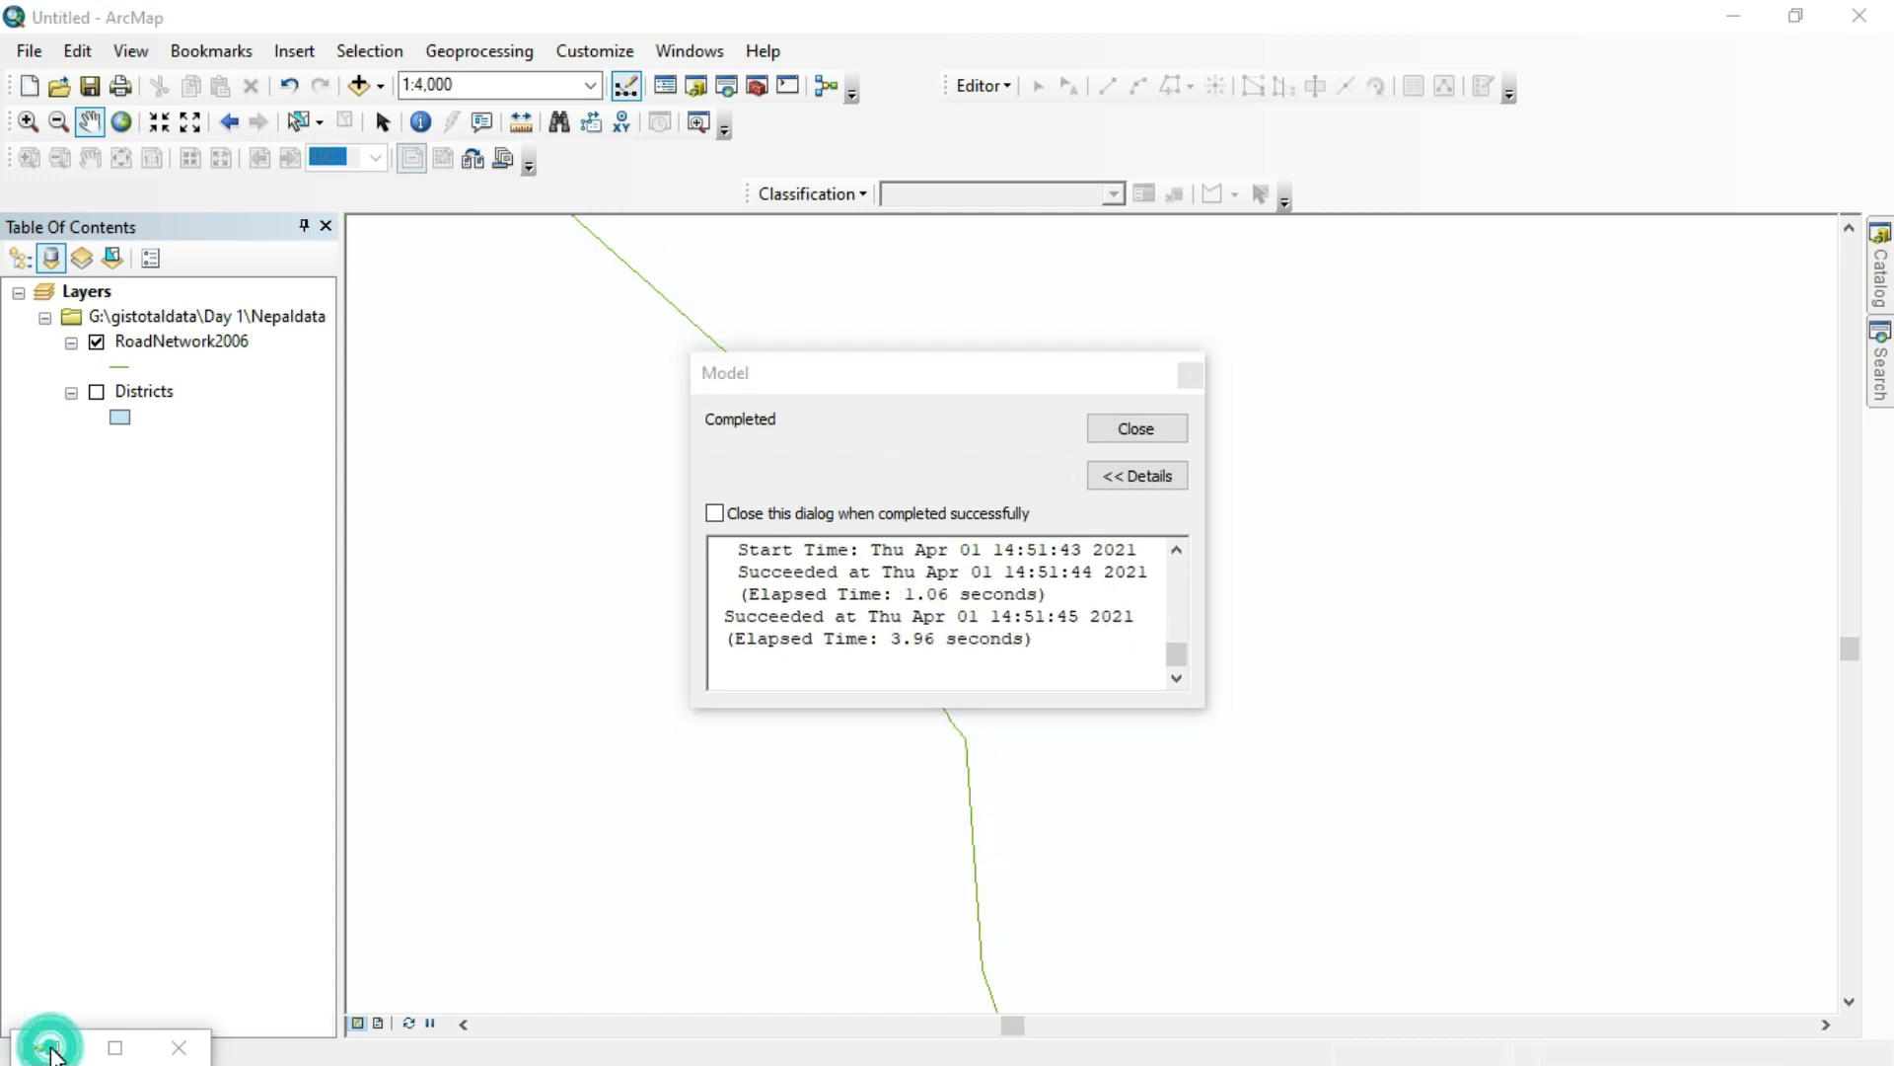
pyautogui.click(1136, 430)
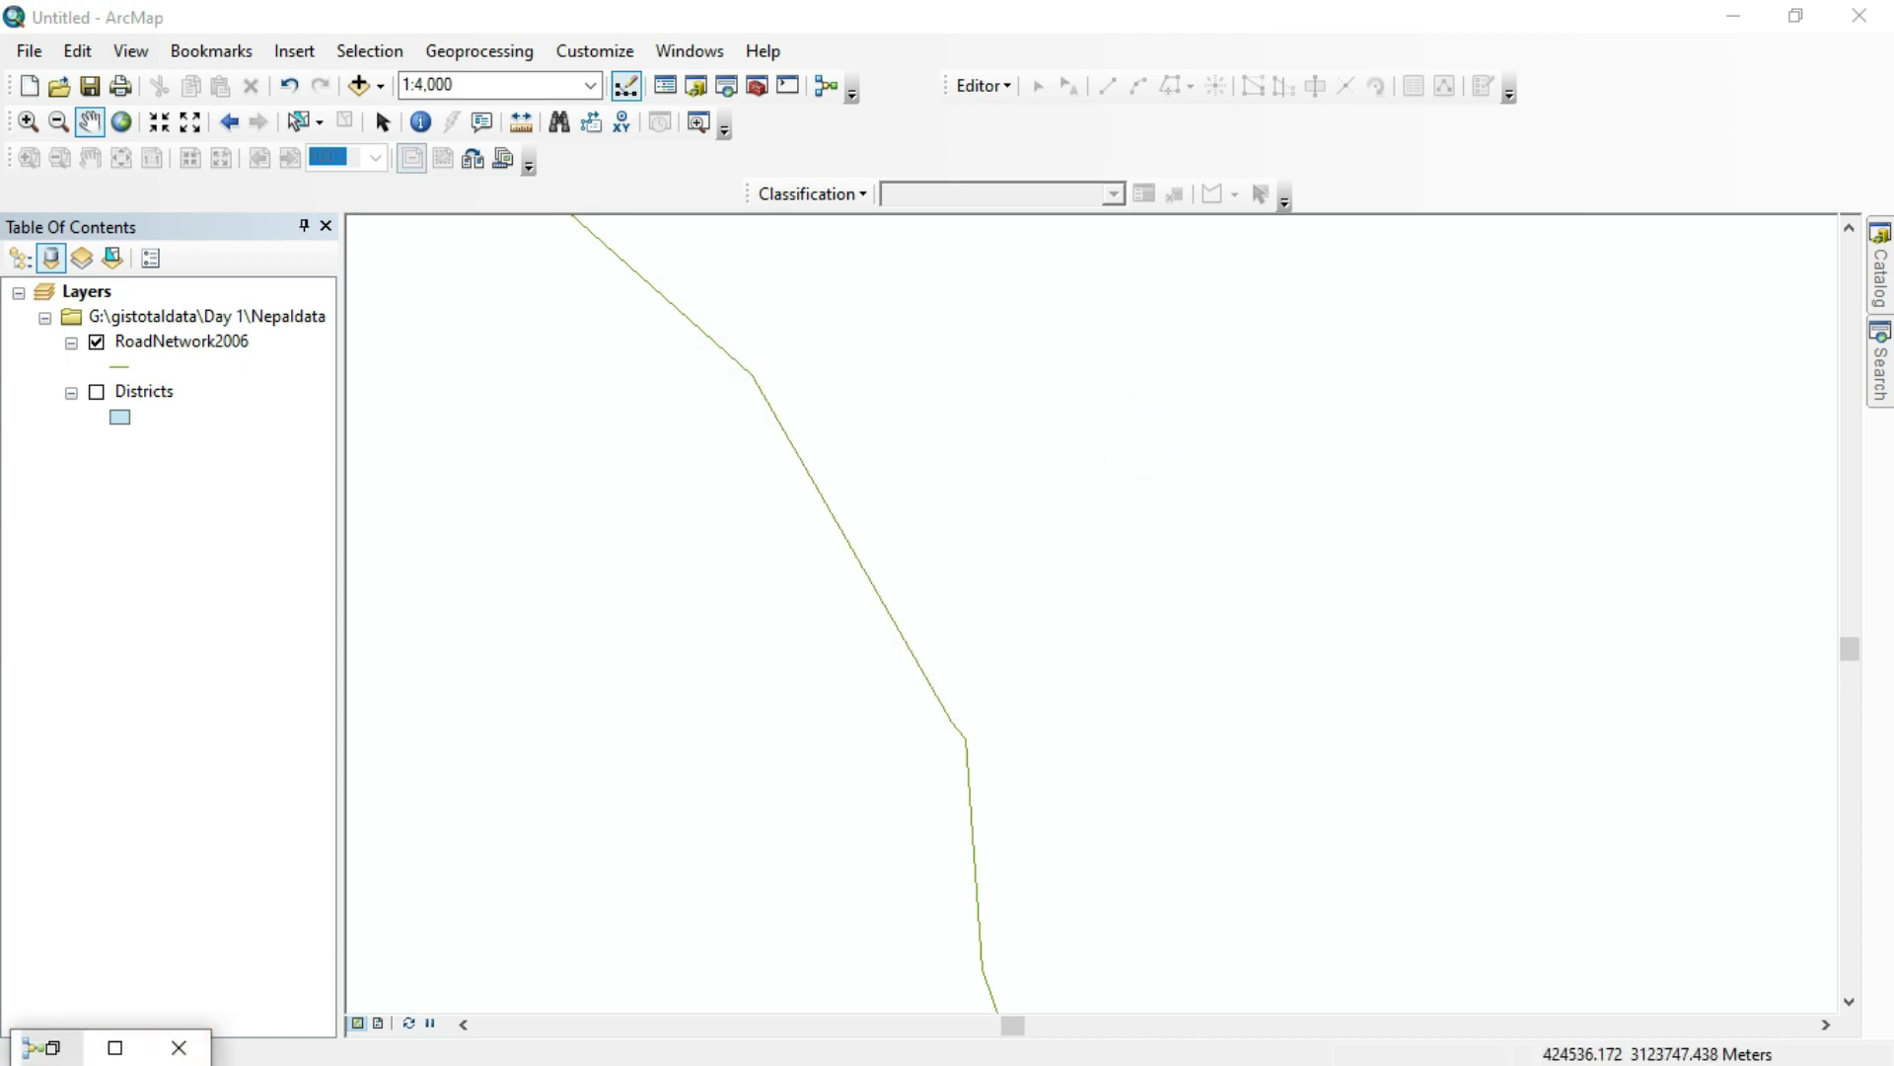
pyautogui.click(44, 1047)
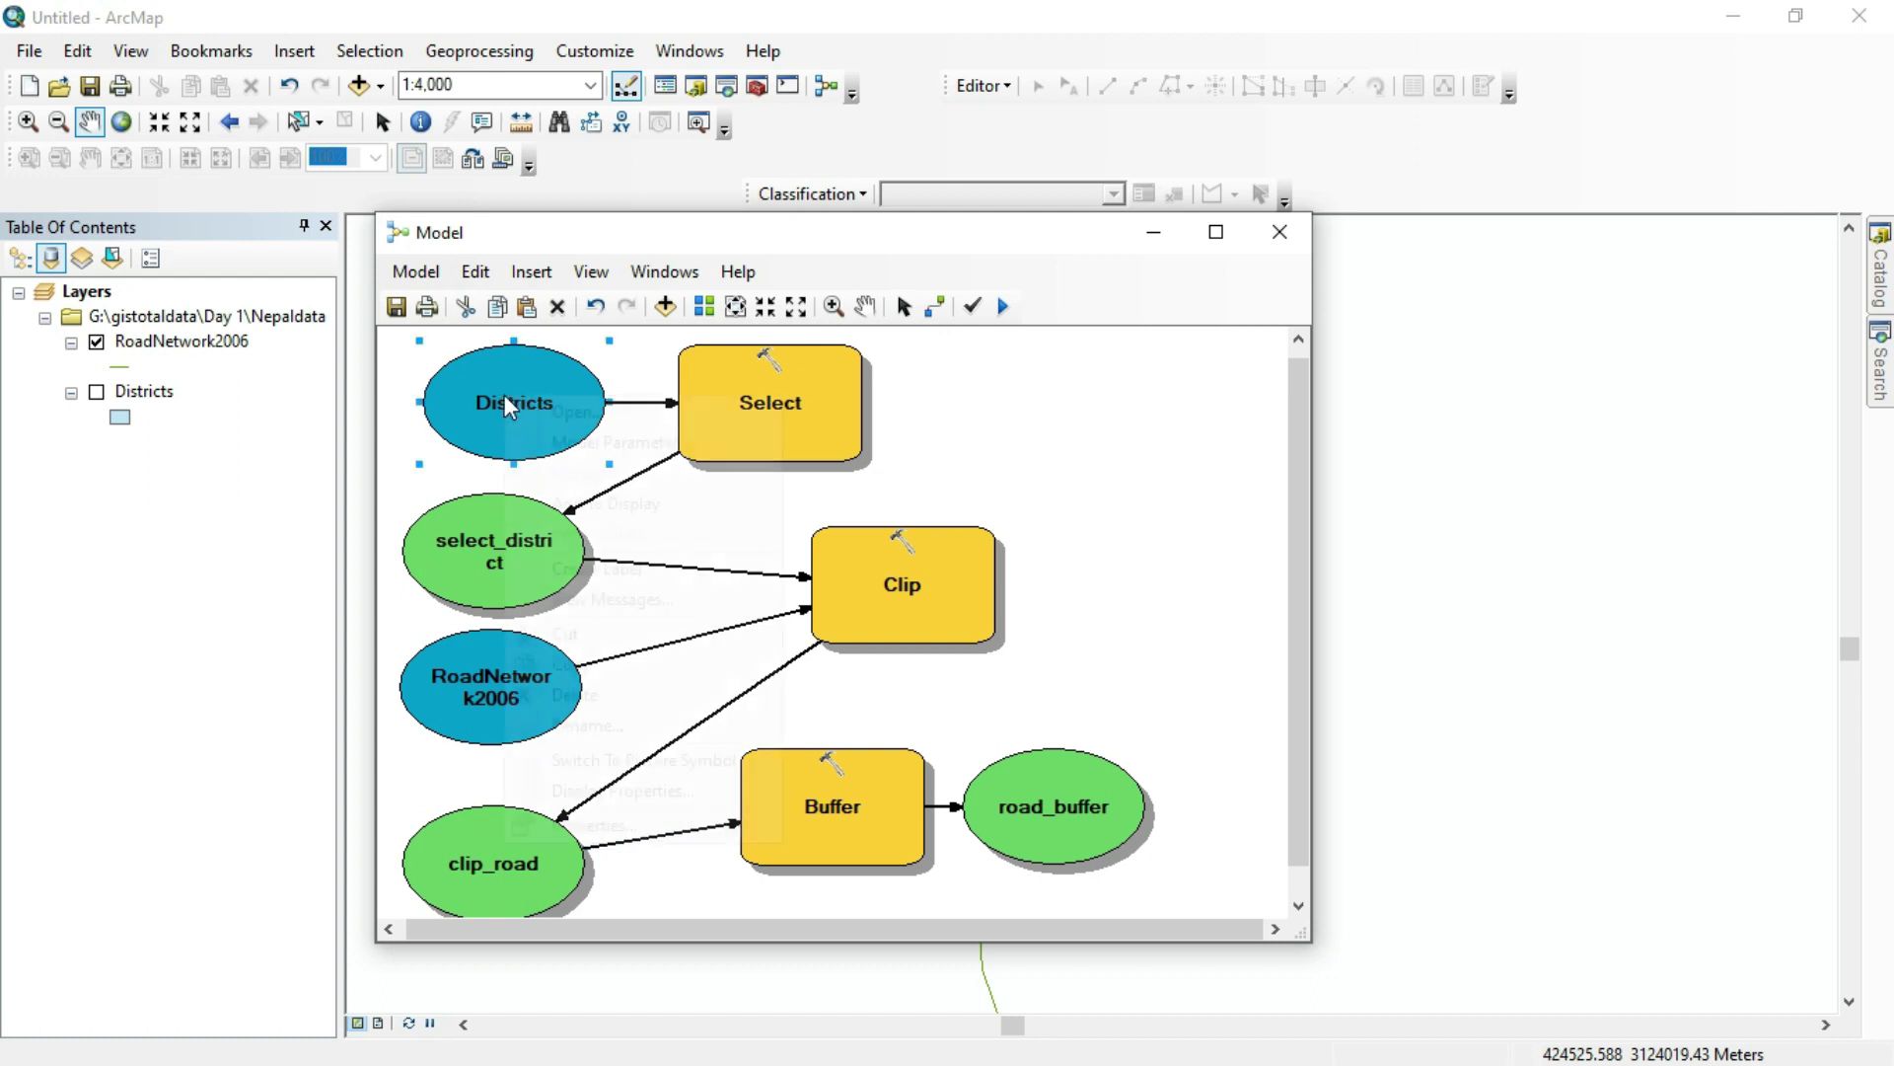
# Step: Mark both the Districts and RoadNetwork2006 inputs as Model Parameters
pyautogui.rightClick(509, 398)
pyautogui.click(595, 441)
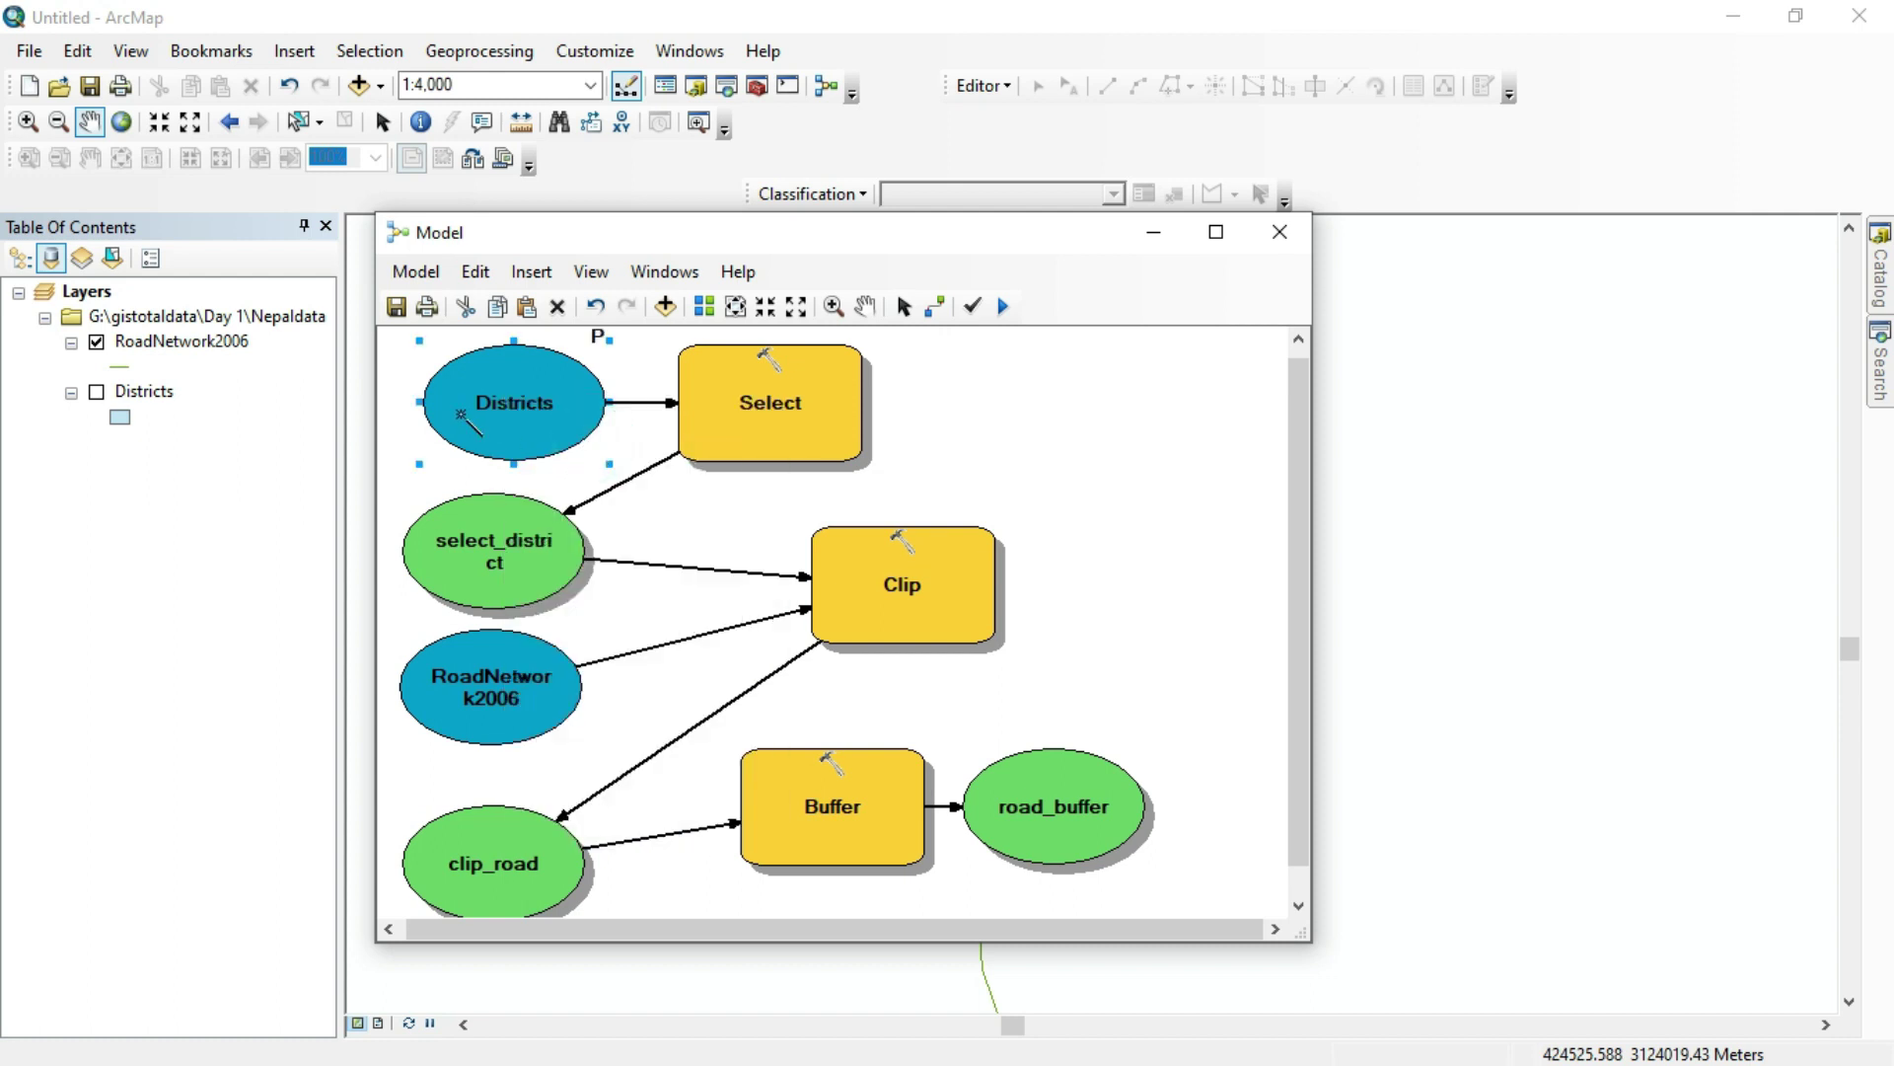
pyautogui.moveTo(1068, 211); pyautogui.dragTo(1066, 41)
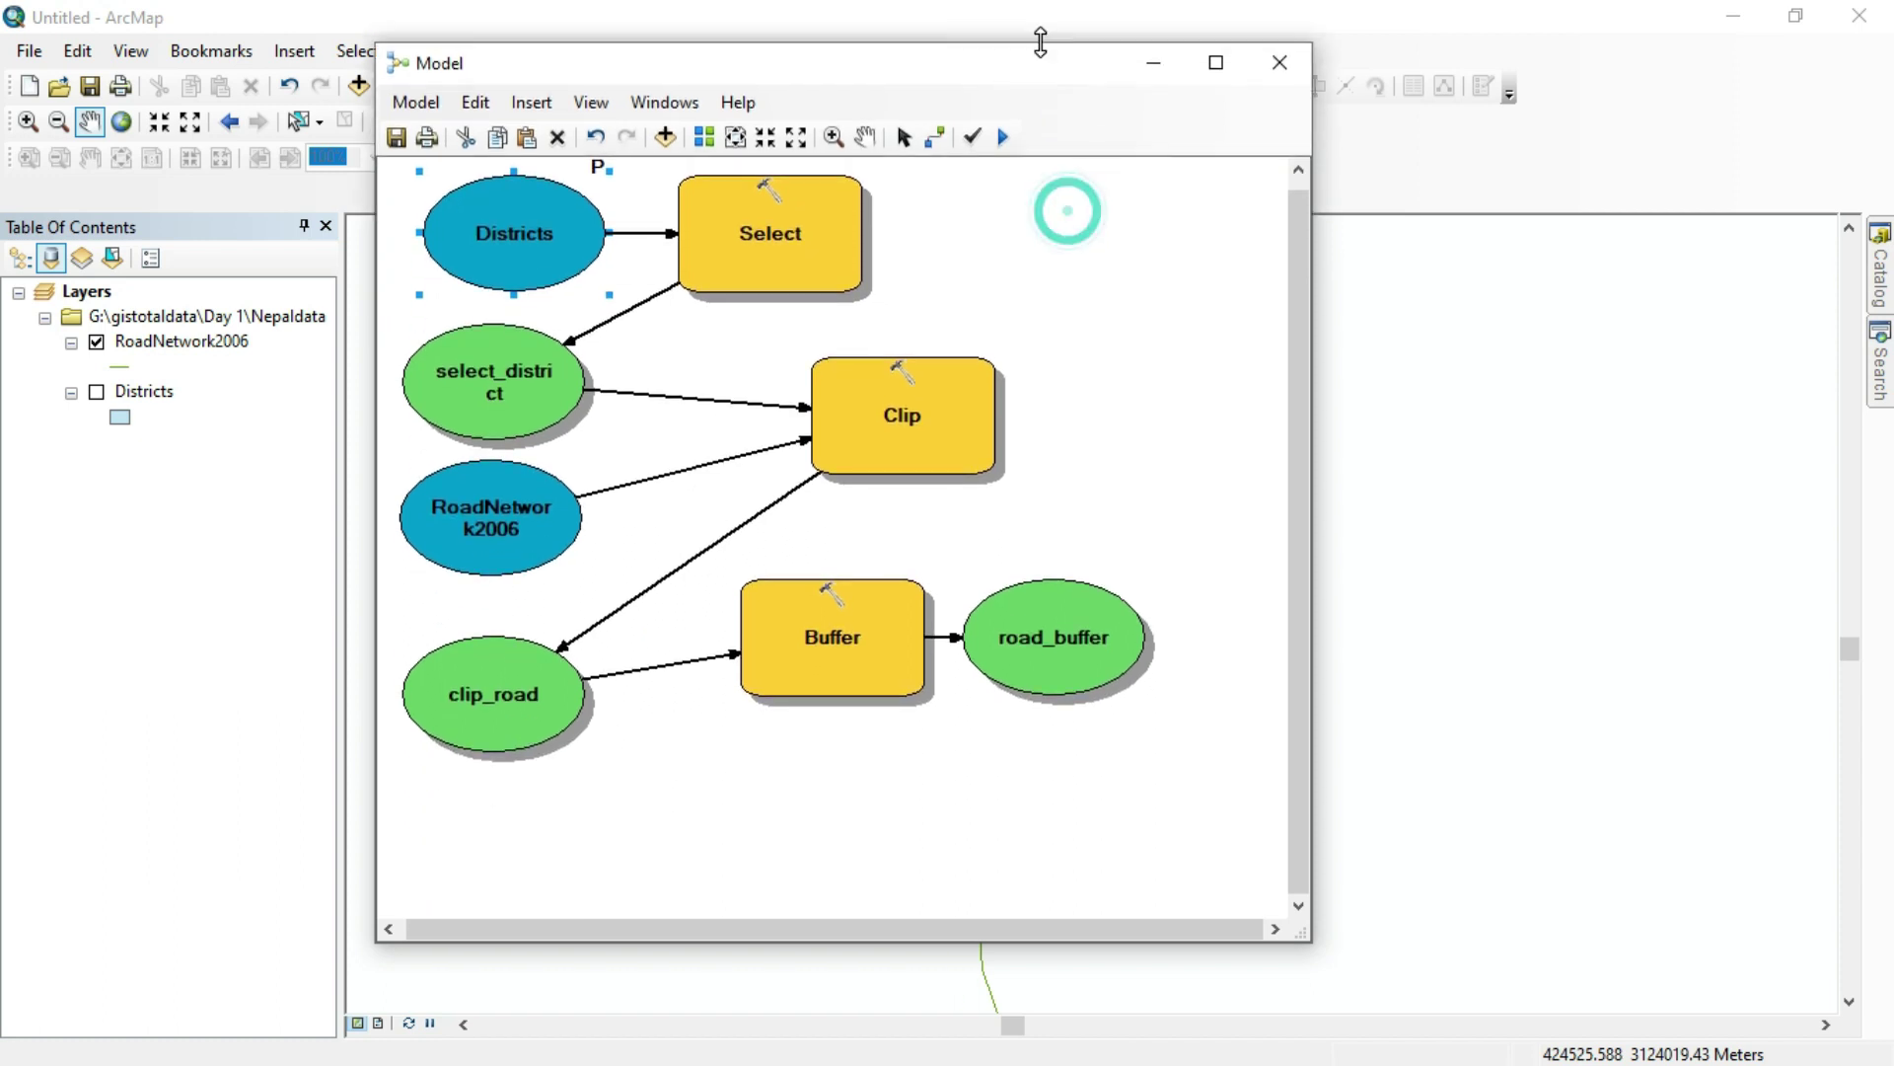
pyautogui.click(865, 137)
pyautogui.moveTo(795, 228); pyautogui.dragTo(815, 313)
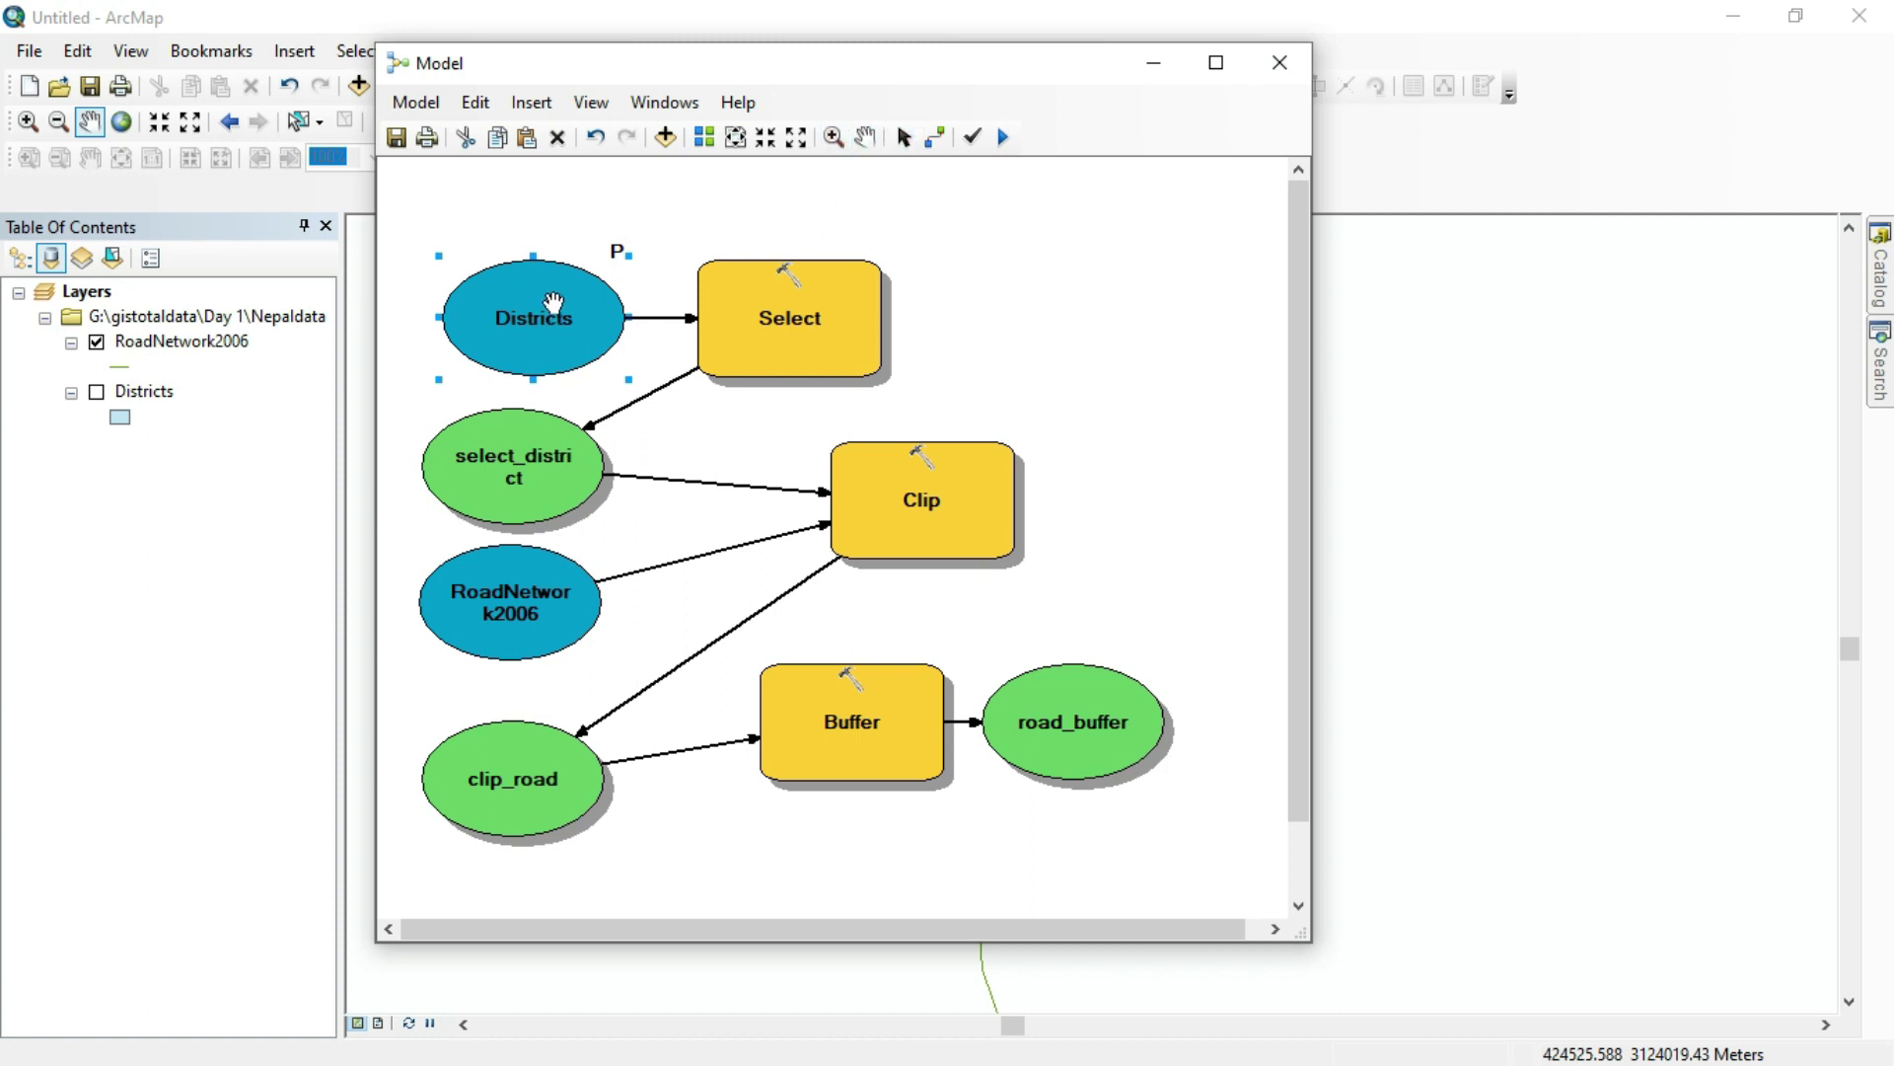
pyautogui.rightClick(502, 622)
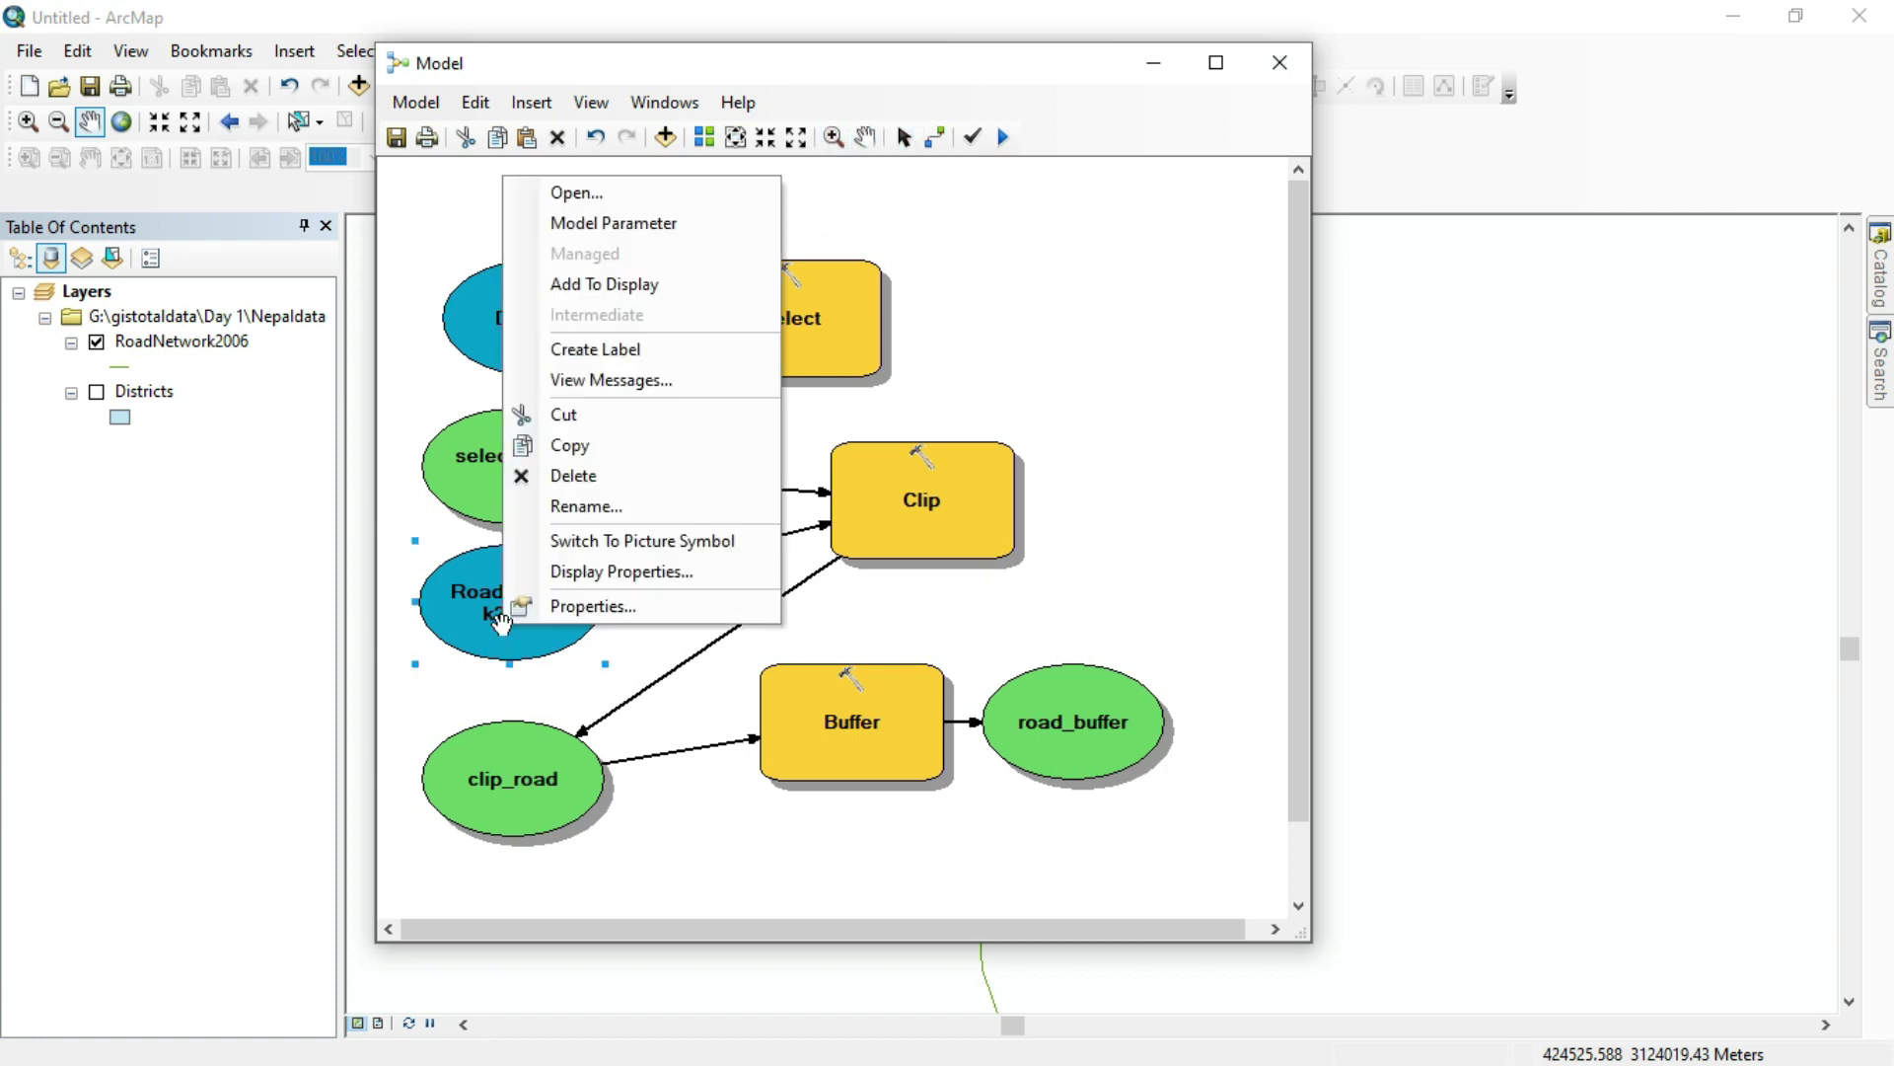
pyautogui.click(567, 220)
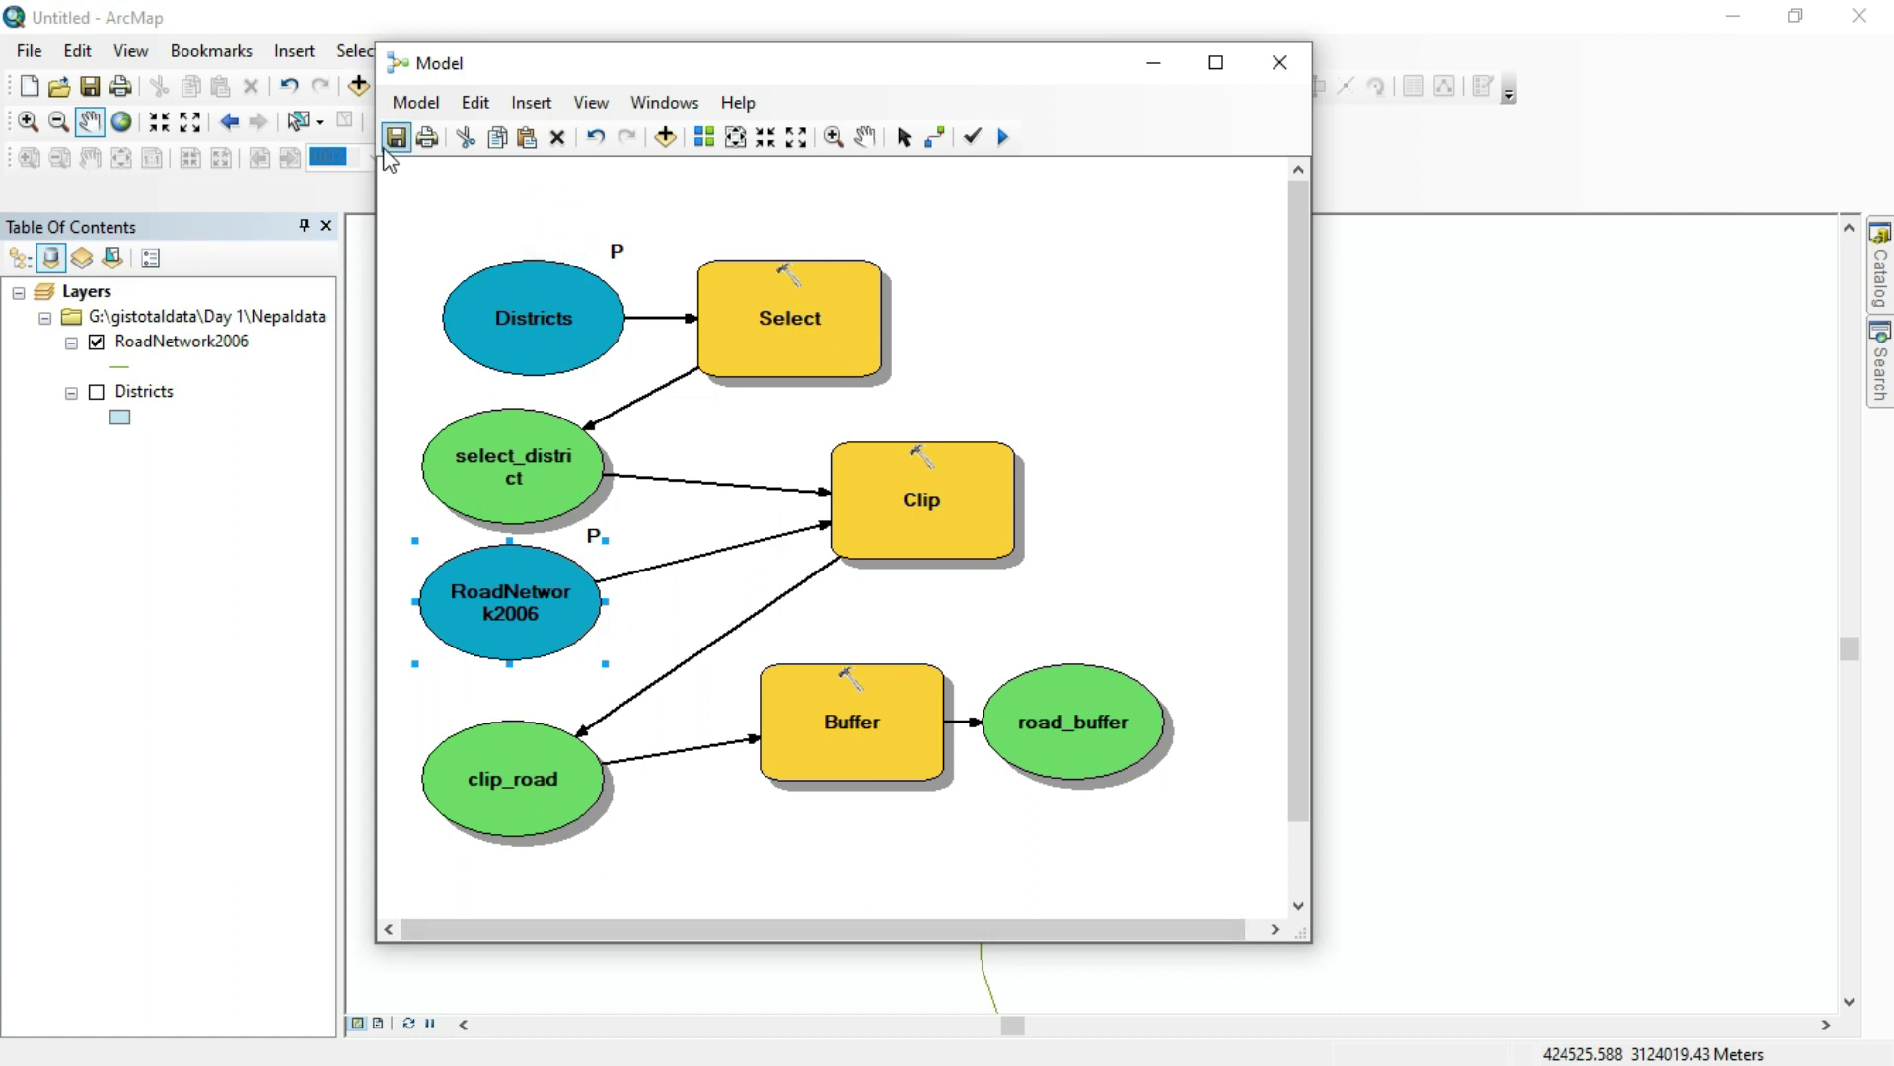
pyautogui.moveTo(521, 324); pyautogui.dragTo(510, 267)
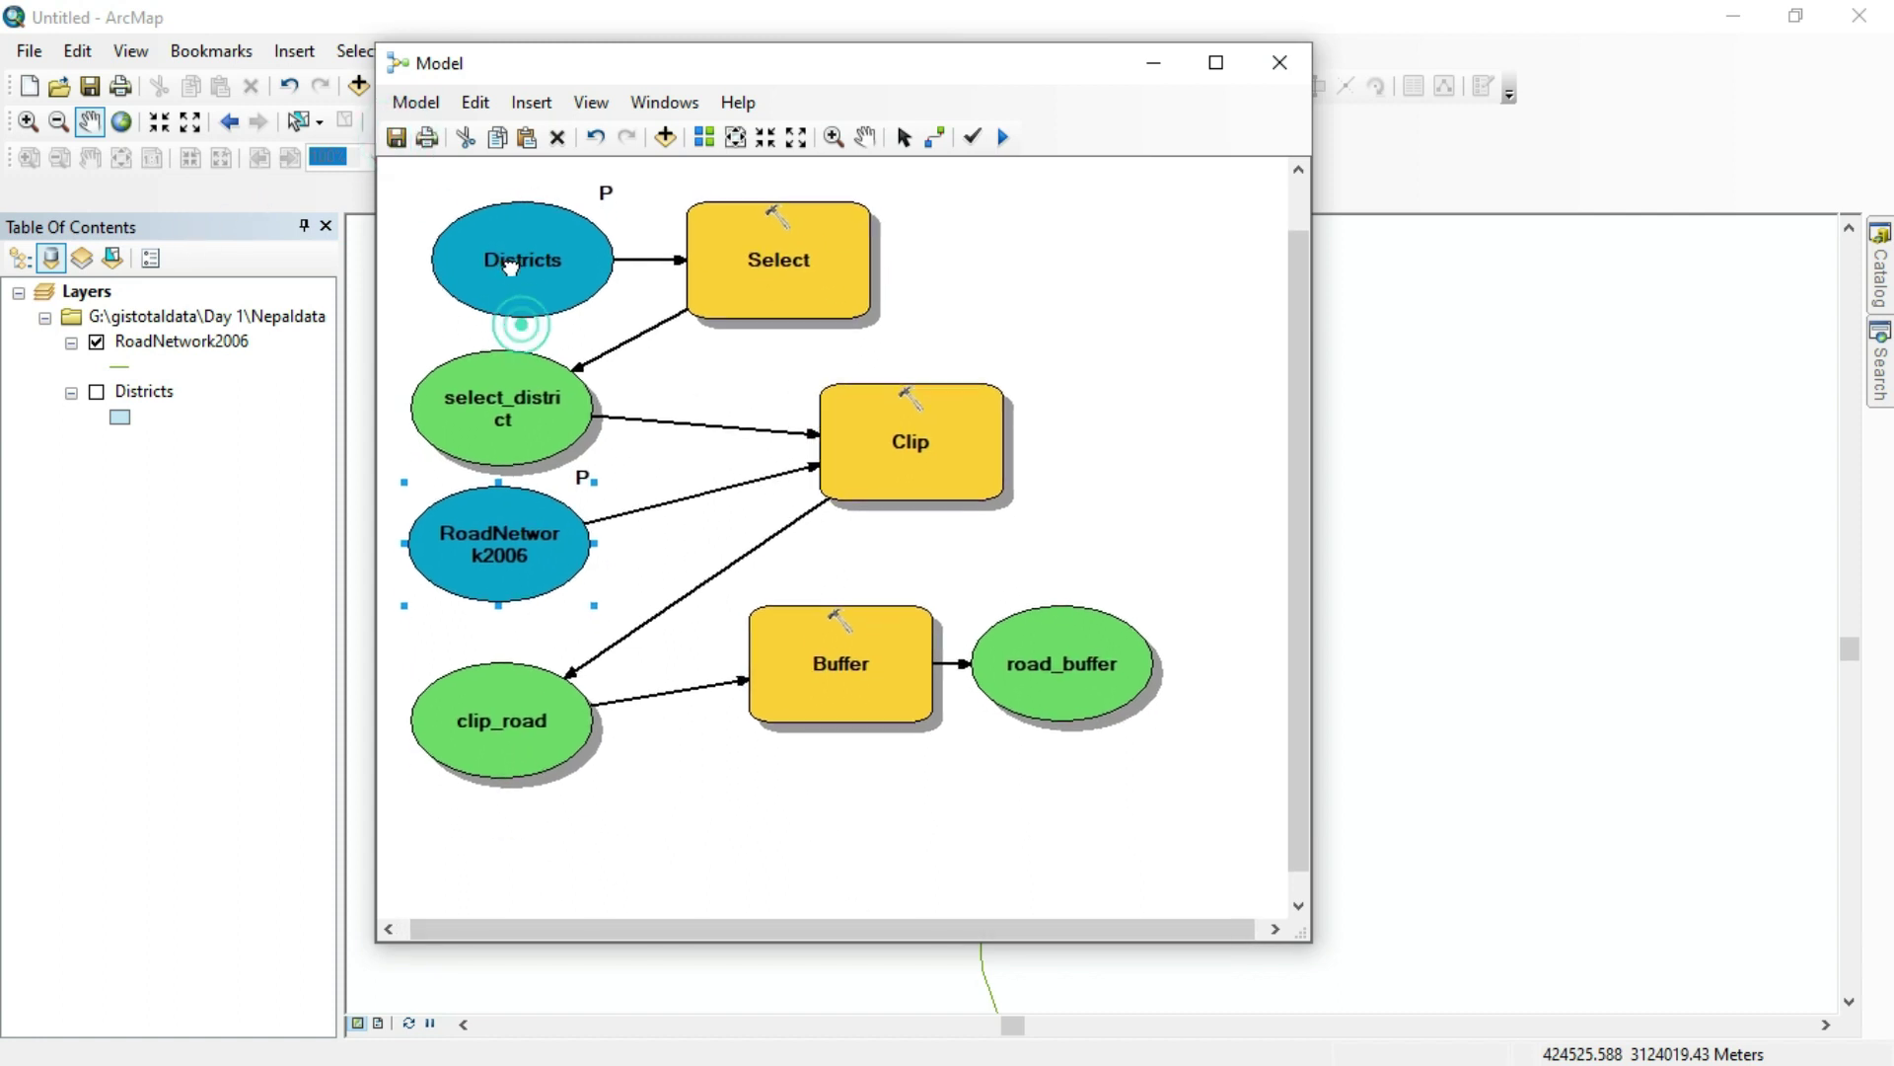
pyautogui.click(1154, 62)
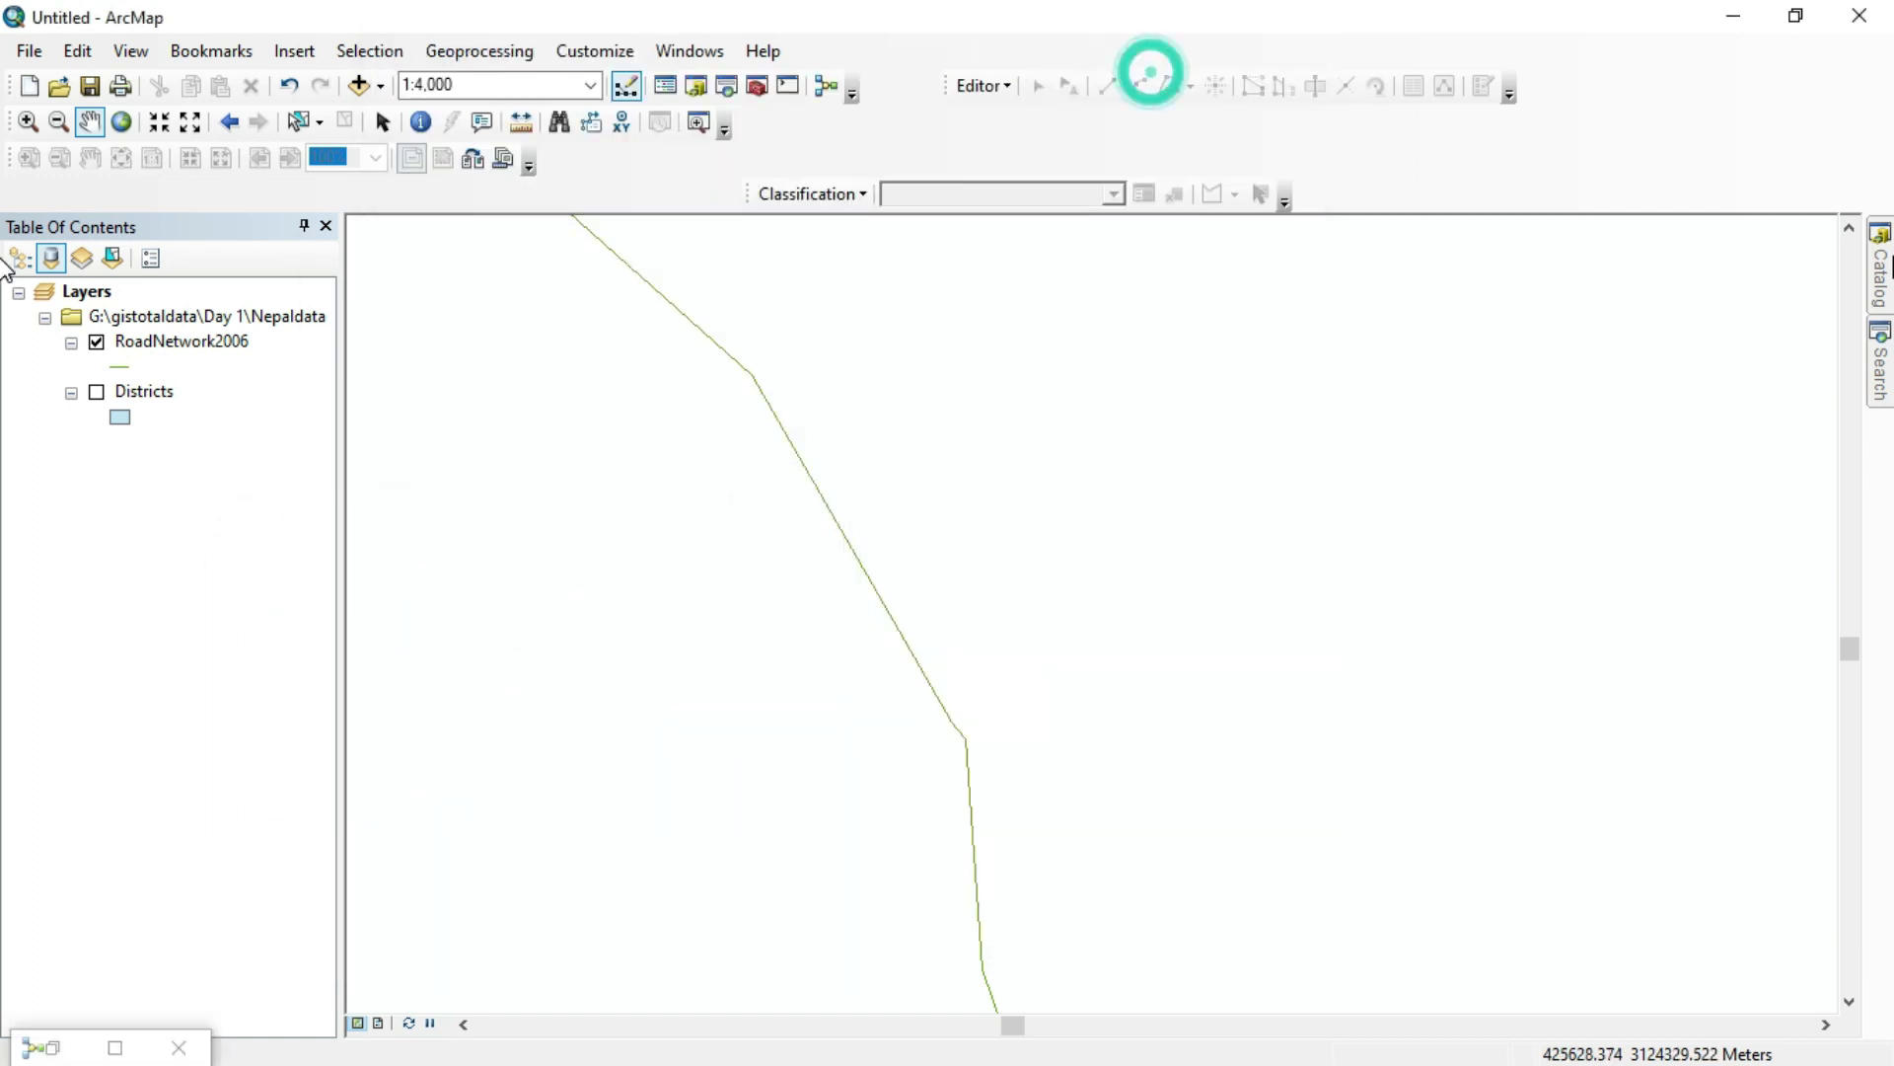
pyautogui.click(1880, 266)
pyautogui.doubleClick(1610, 797)
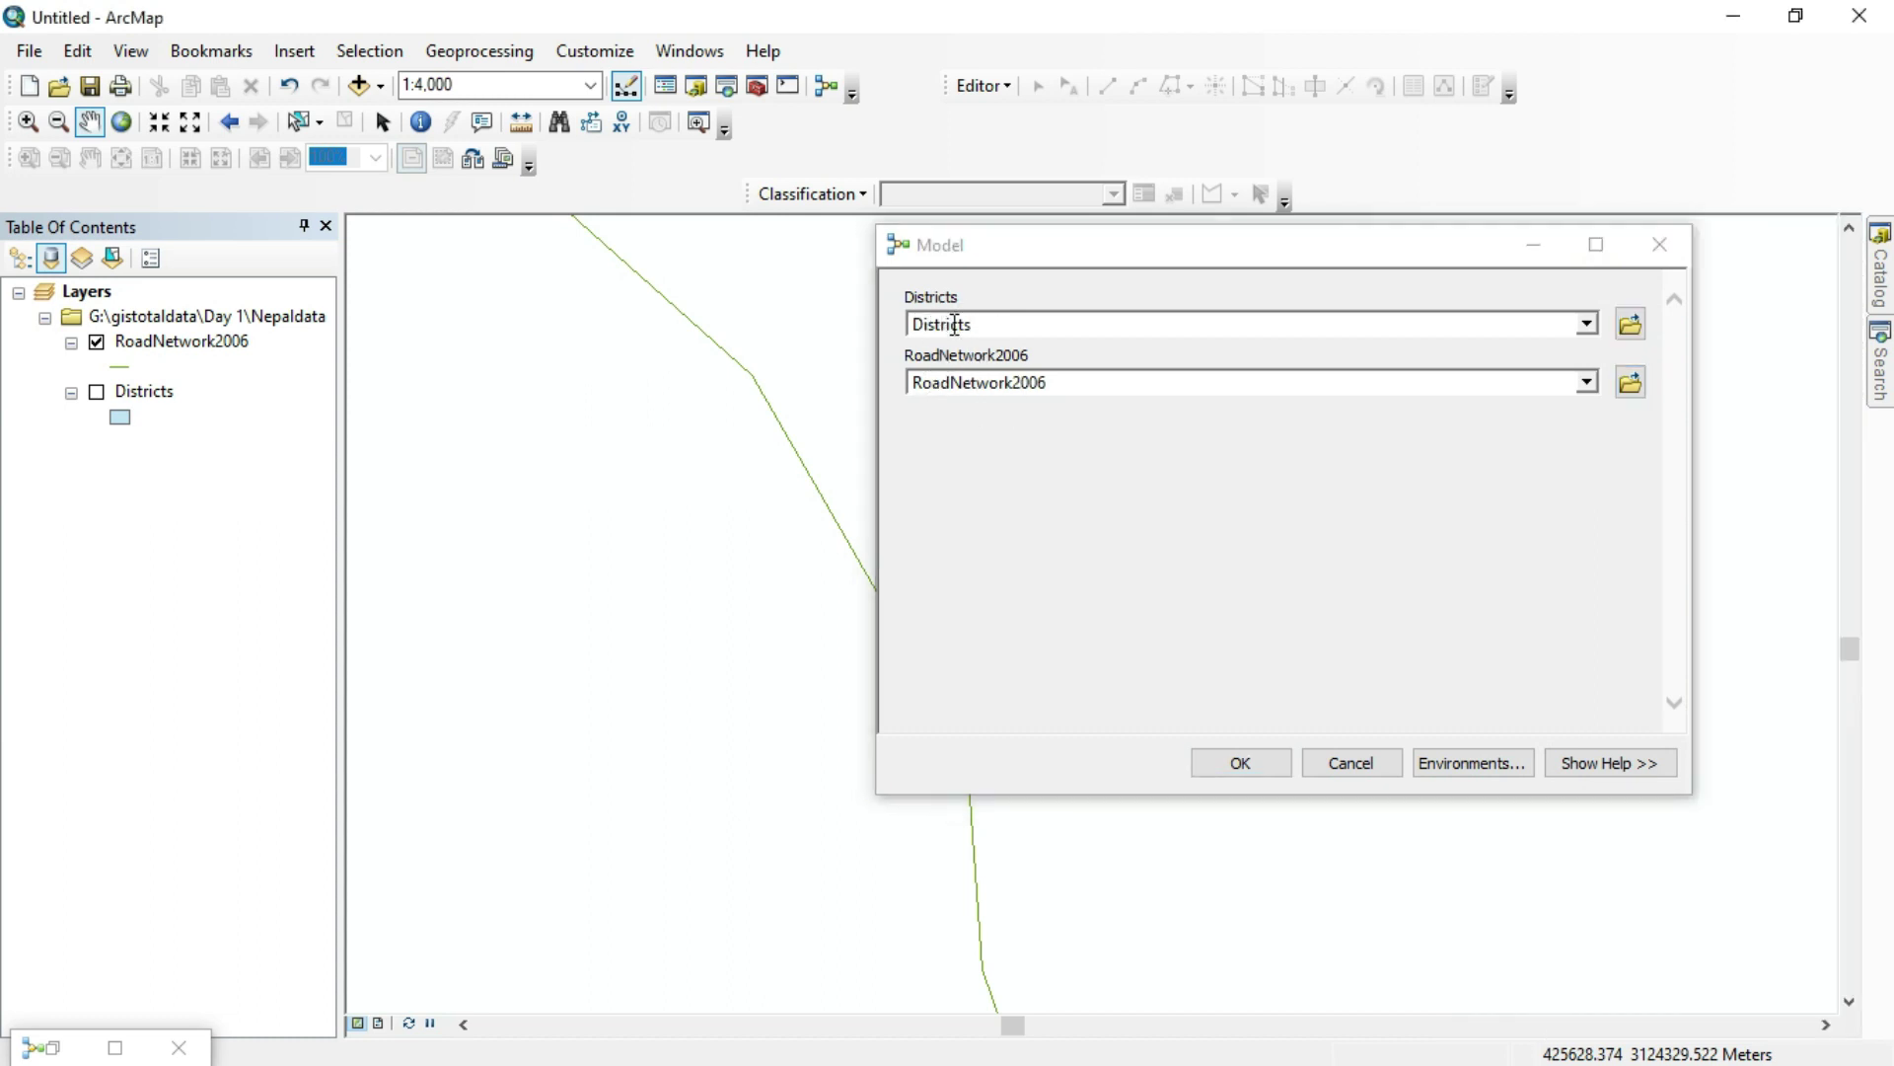
pyautogui.moveTo(983, 328); pyautogui.dragTo(914, 344)
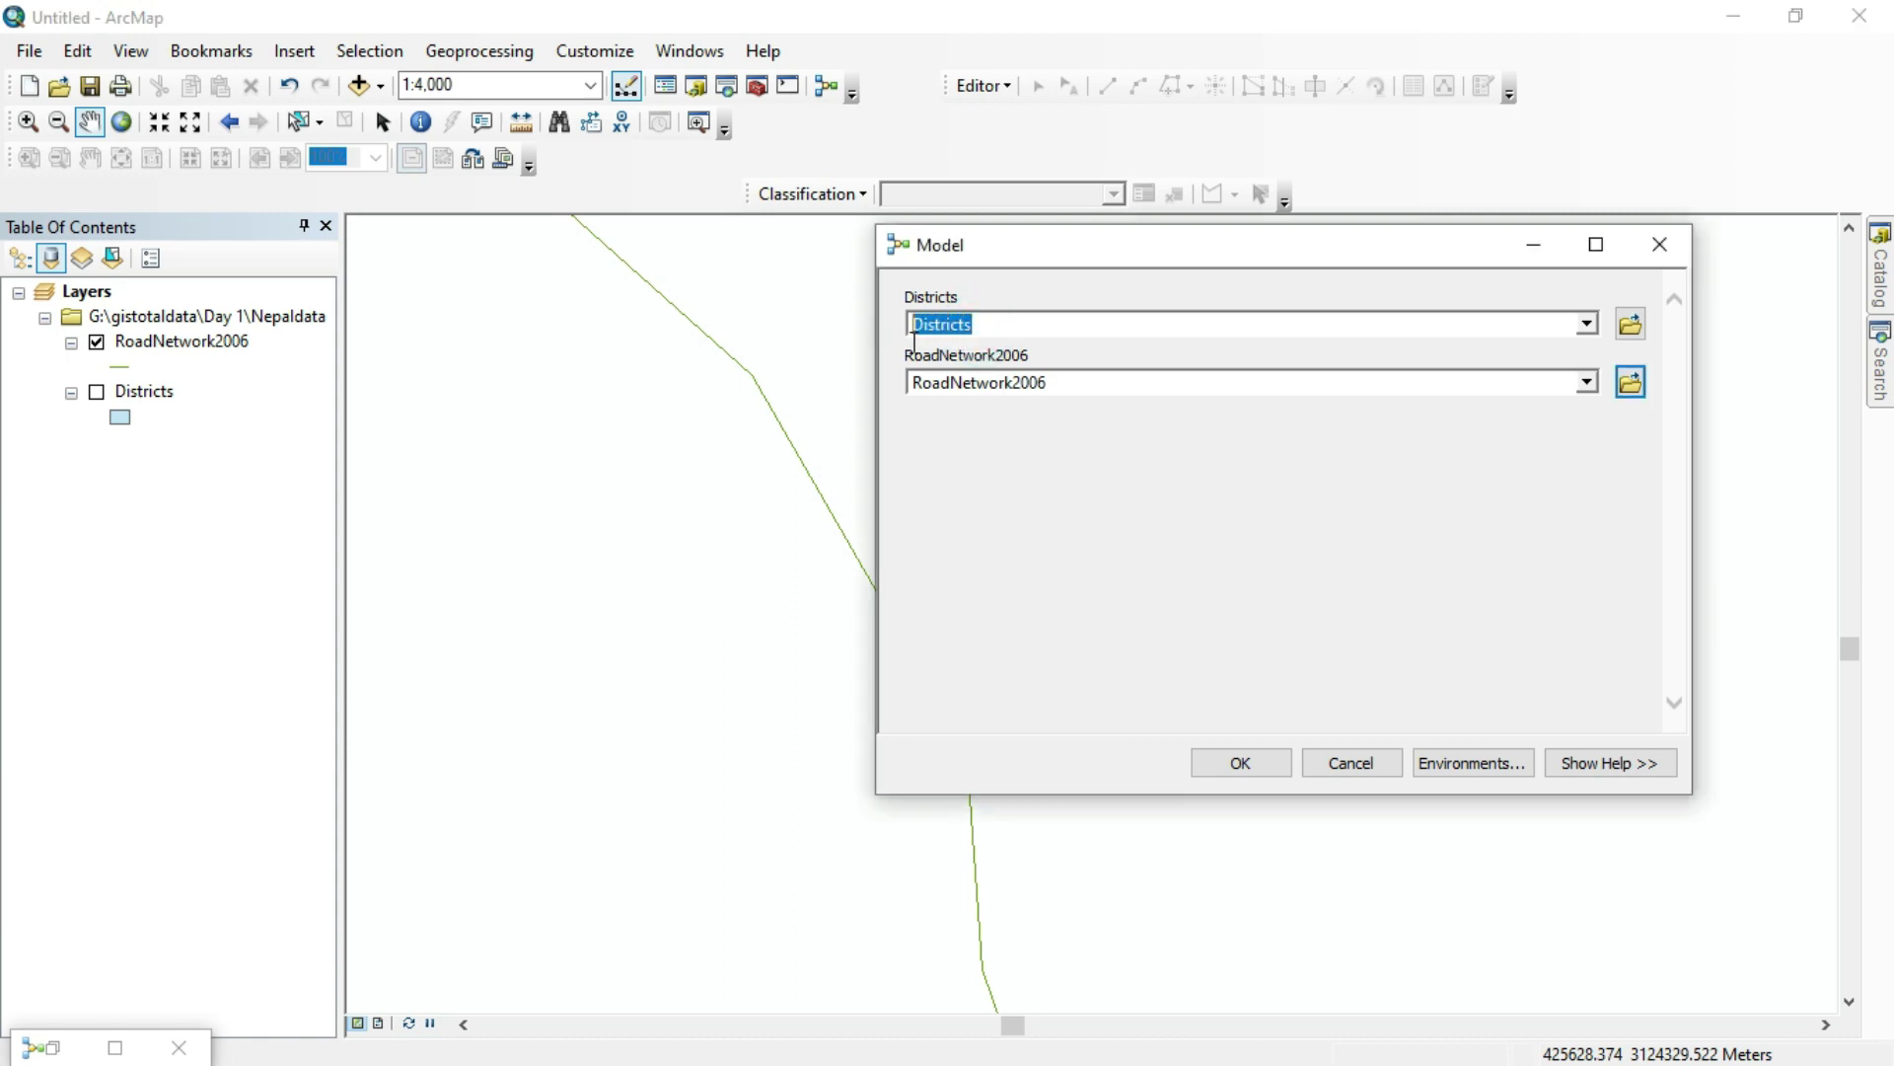
pyautogui.doubleClick(964, 332)
pyautogui.click(1642, 239)
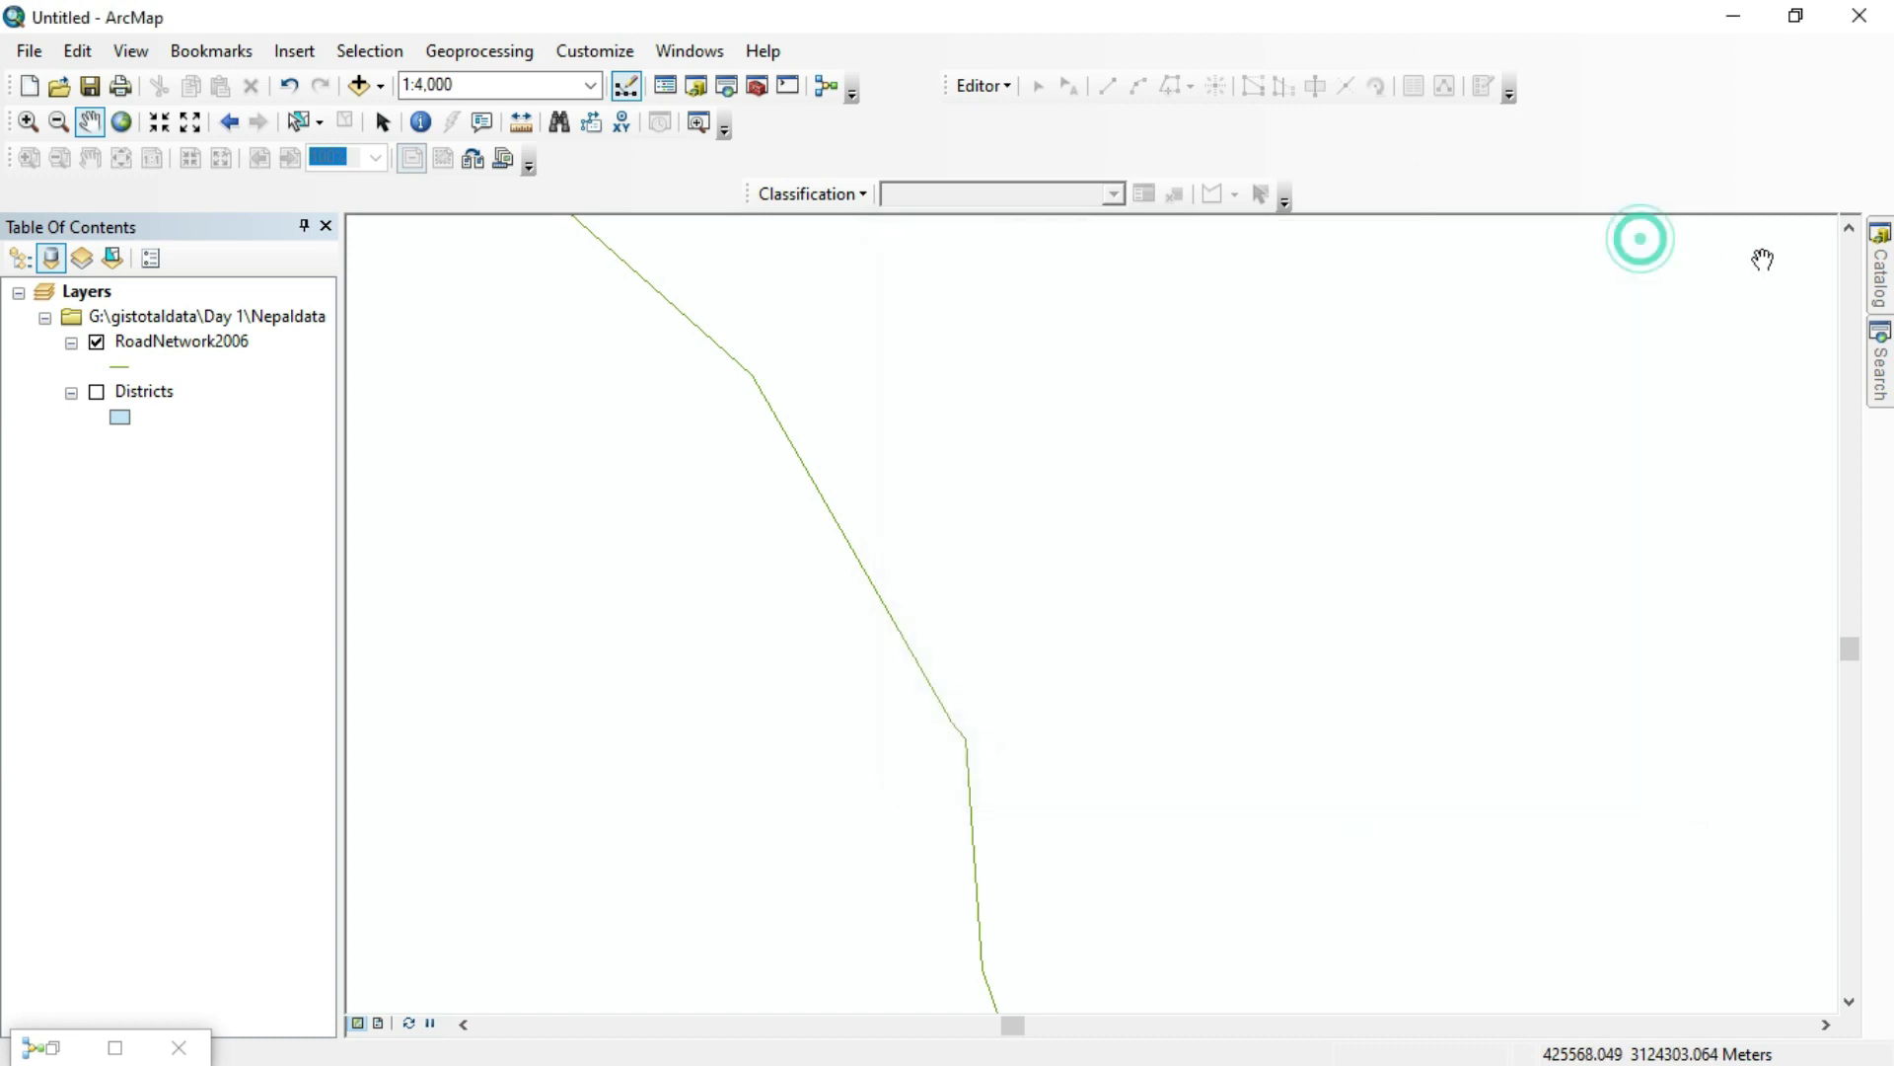
pyautogui.click(59, 1054)
# Step: Make the Select tool's Expression into a model variable
pyautogui.rightClick(811, 267)
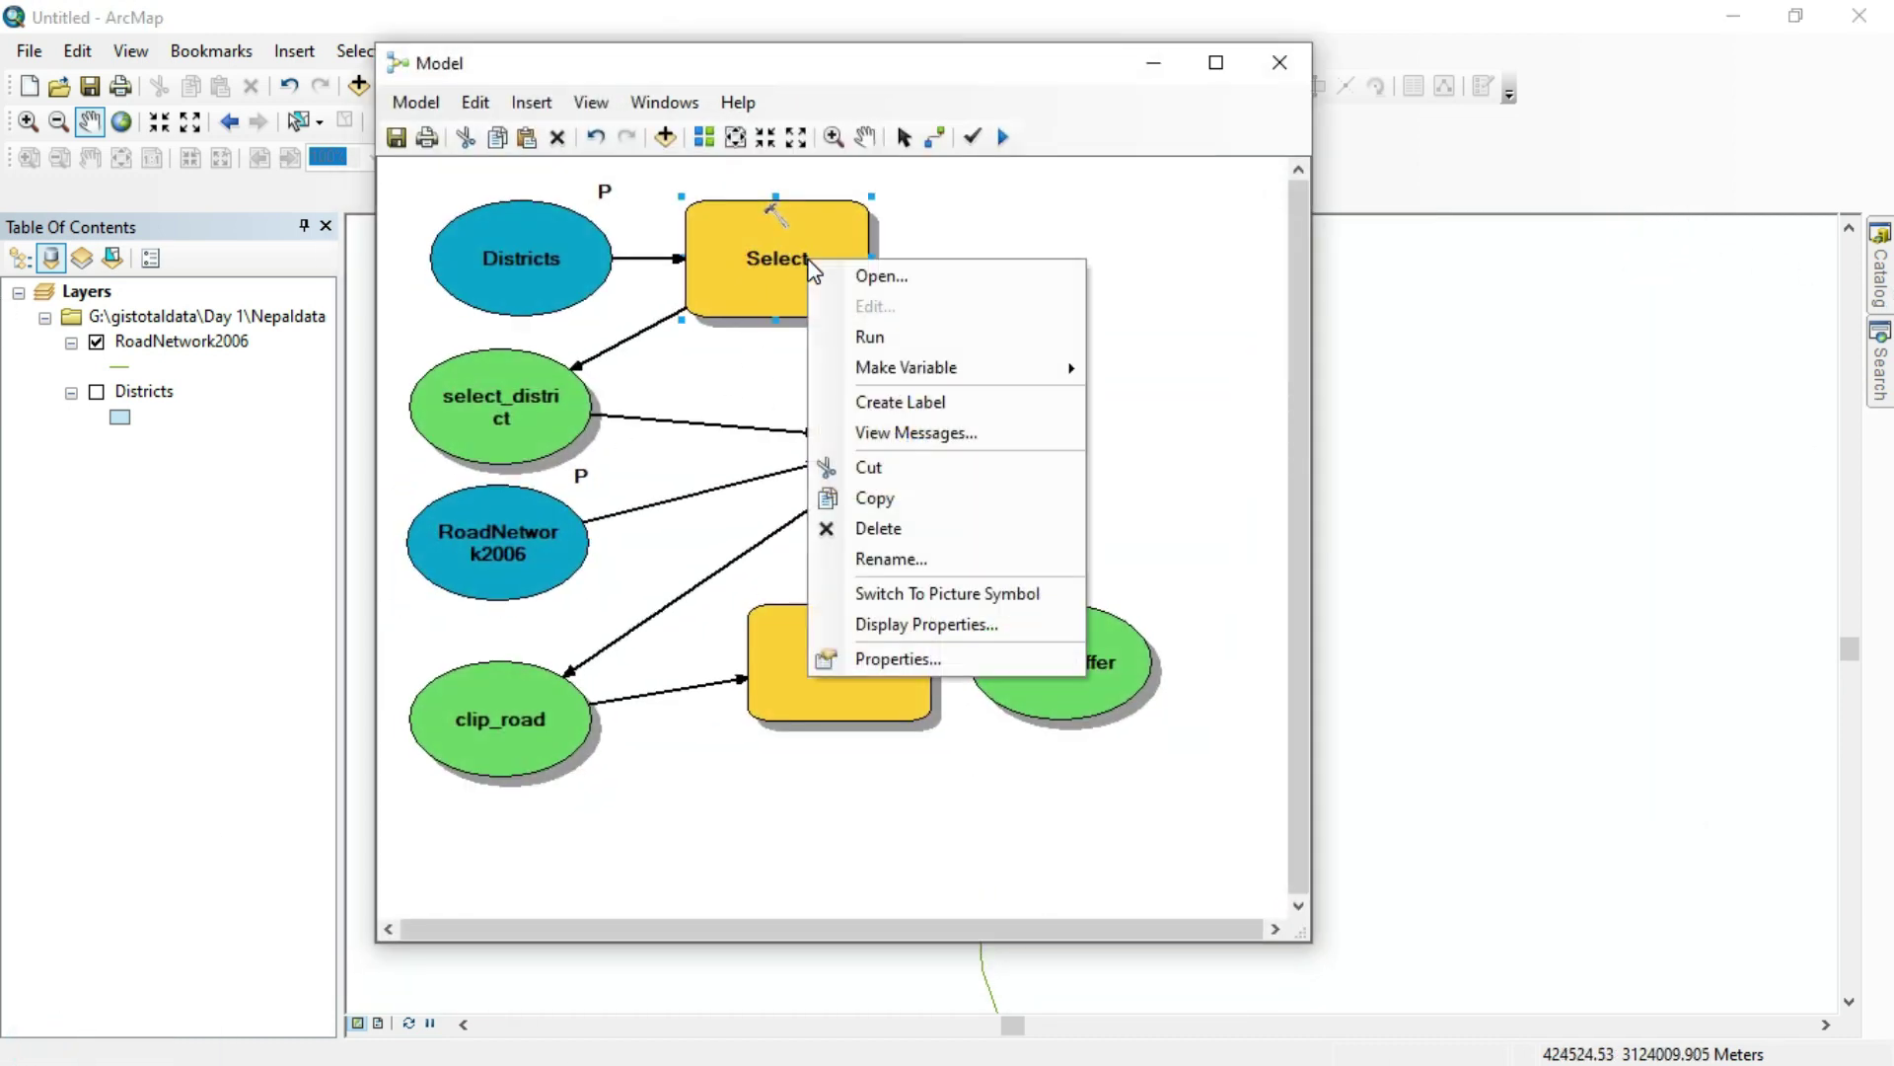
pyautogui.moveTo(1070, 368)
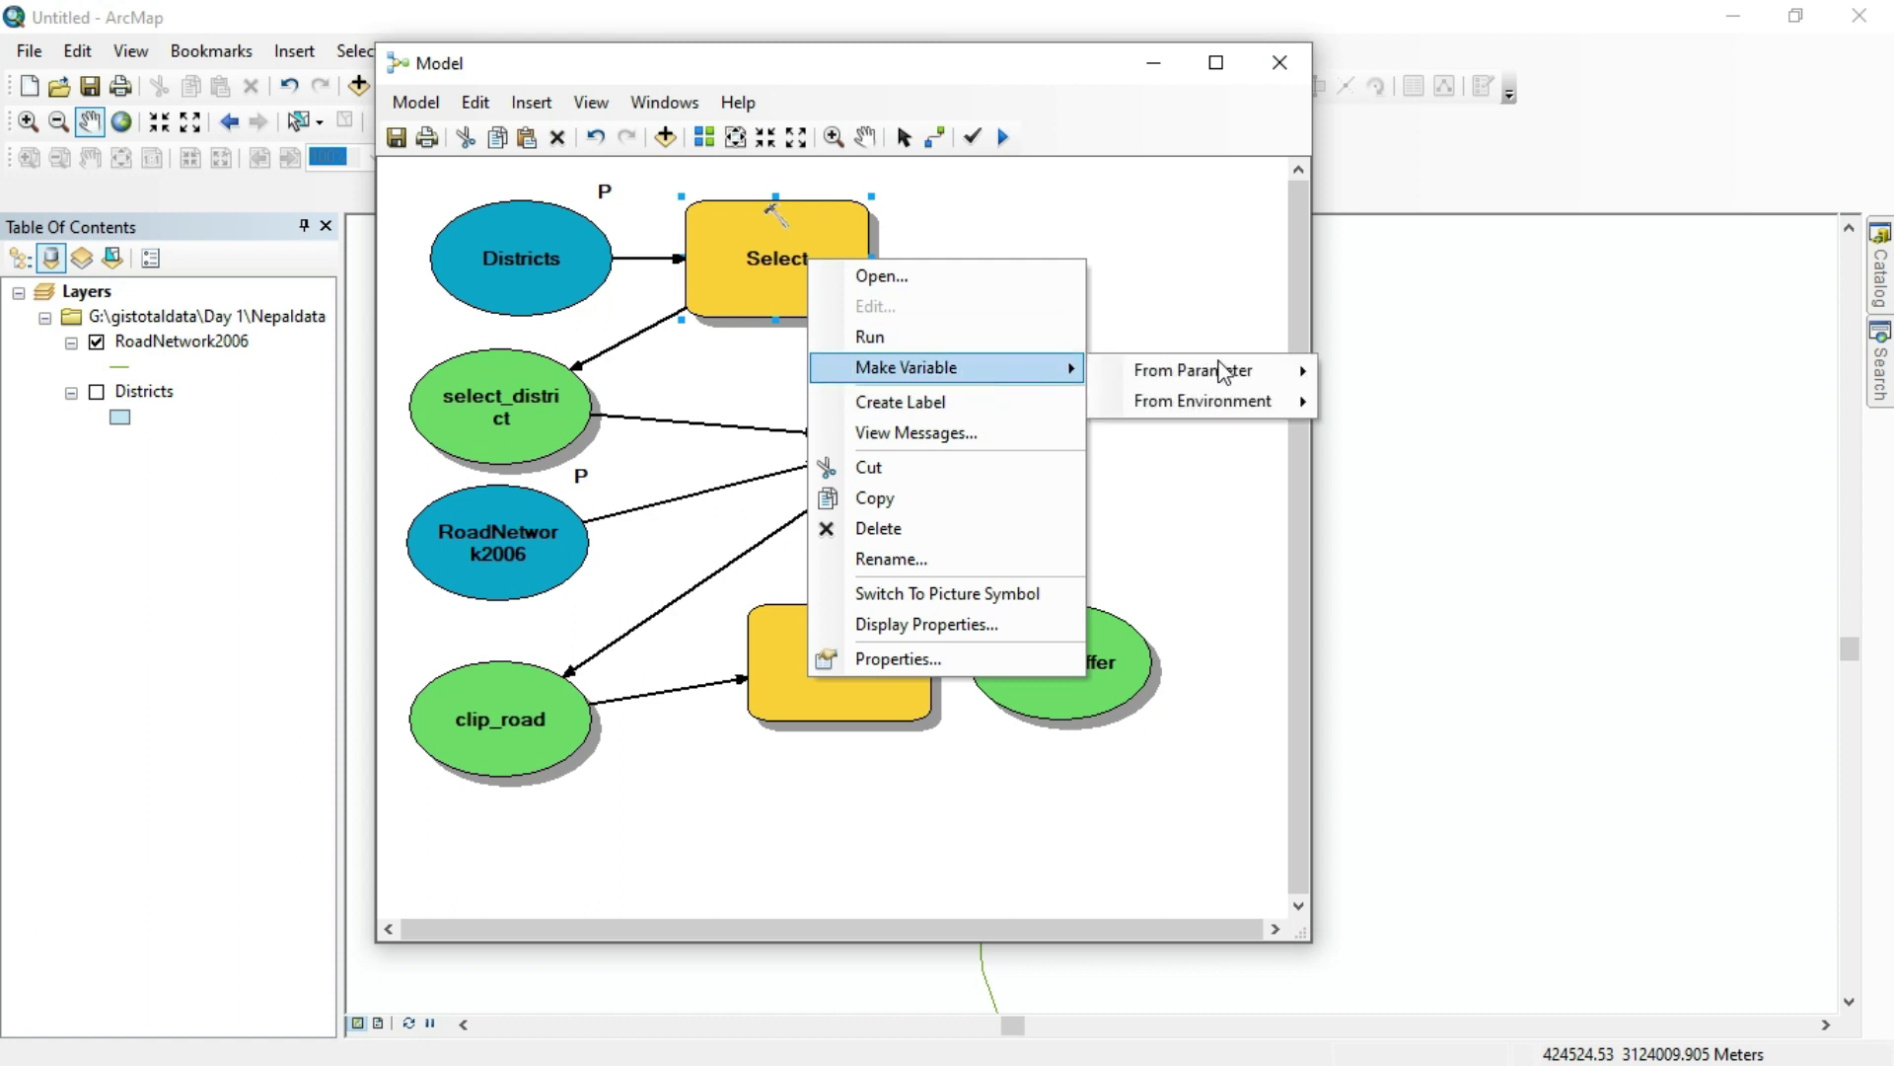
pyautogui.moveTo(1266, 378)
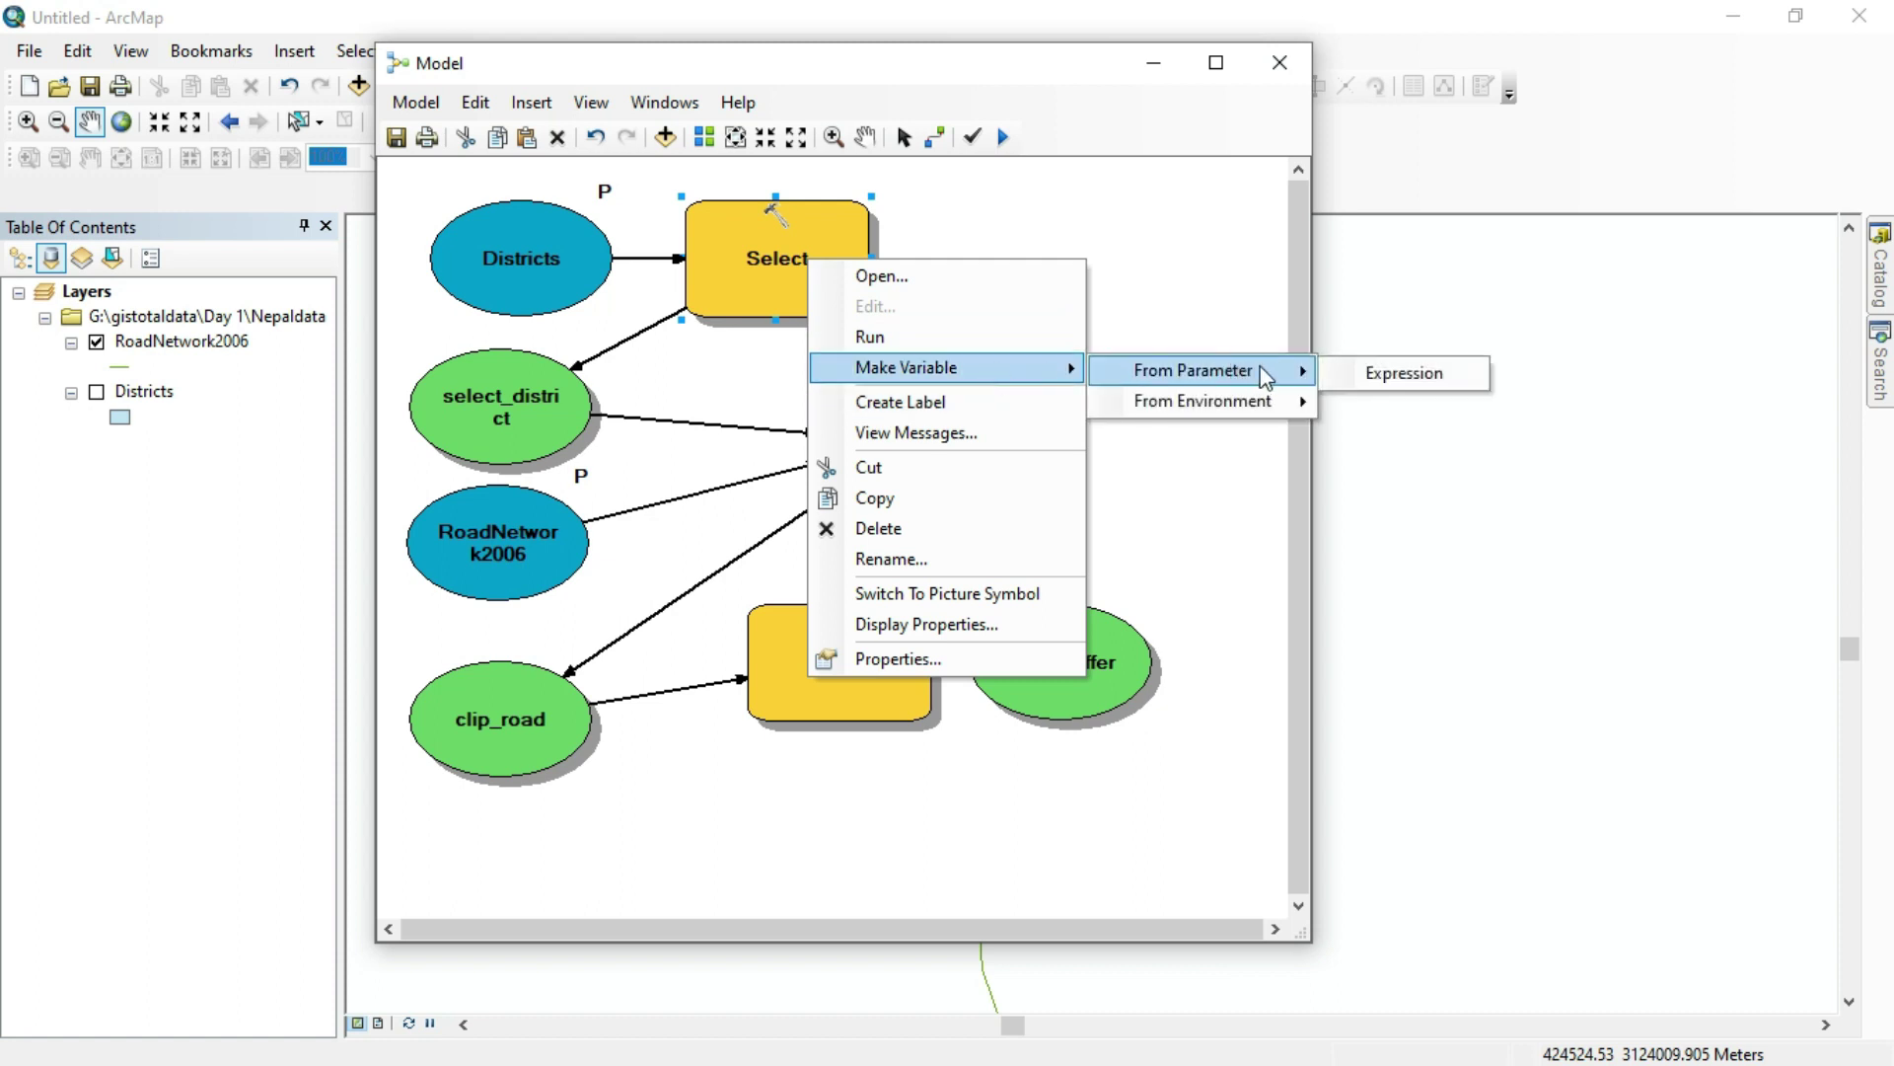
pyautogui.click(1409, 380)
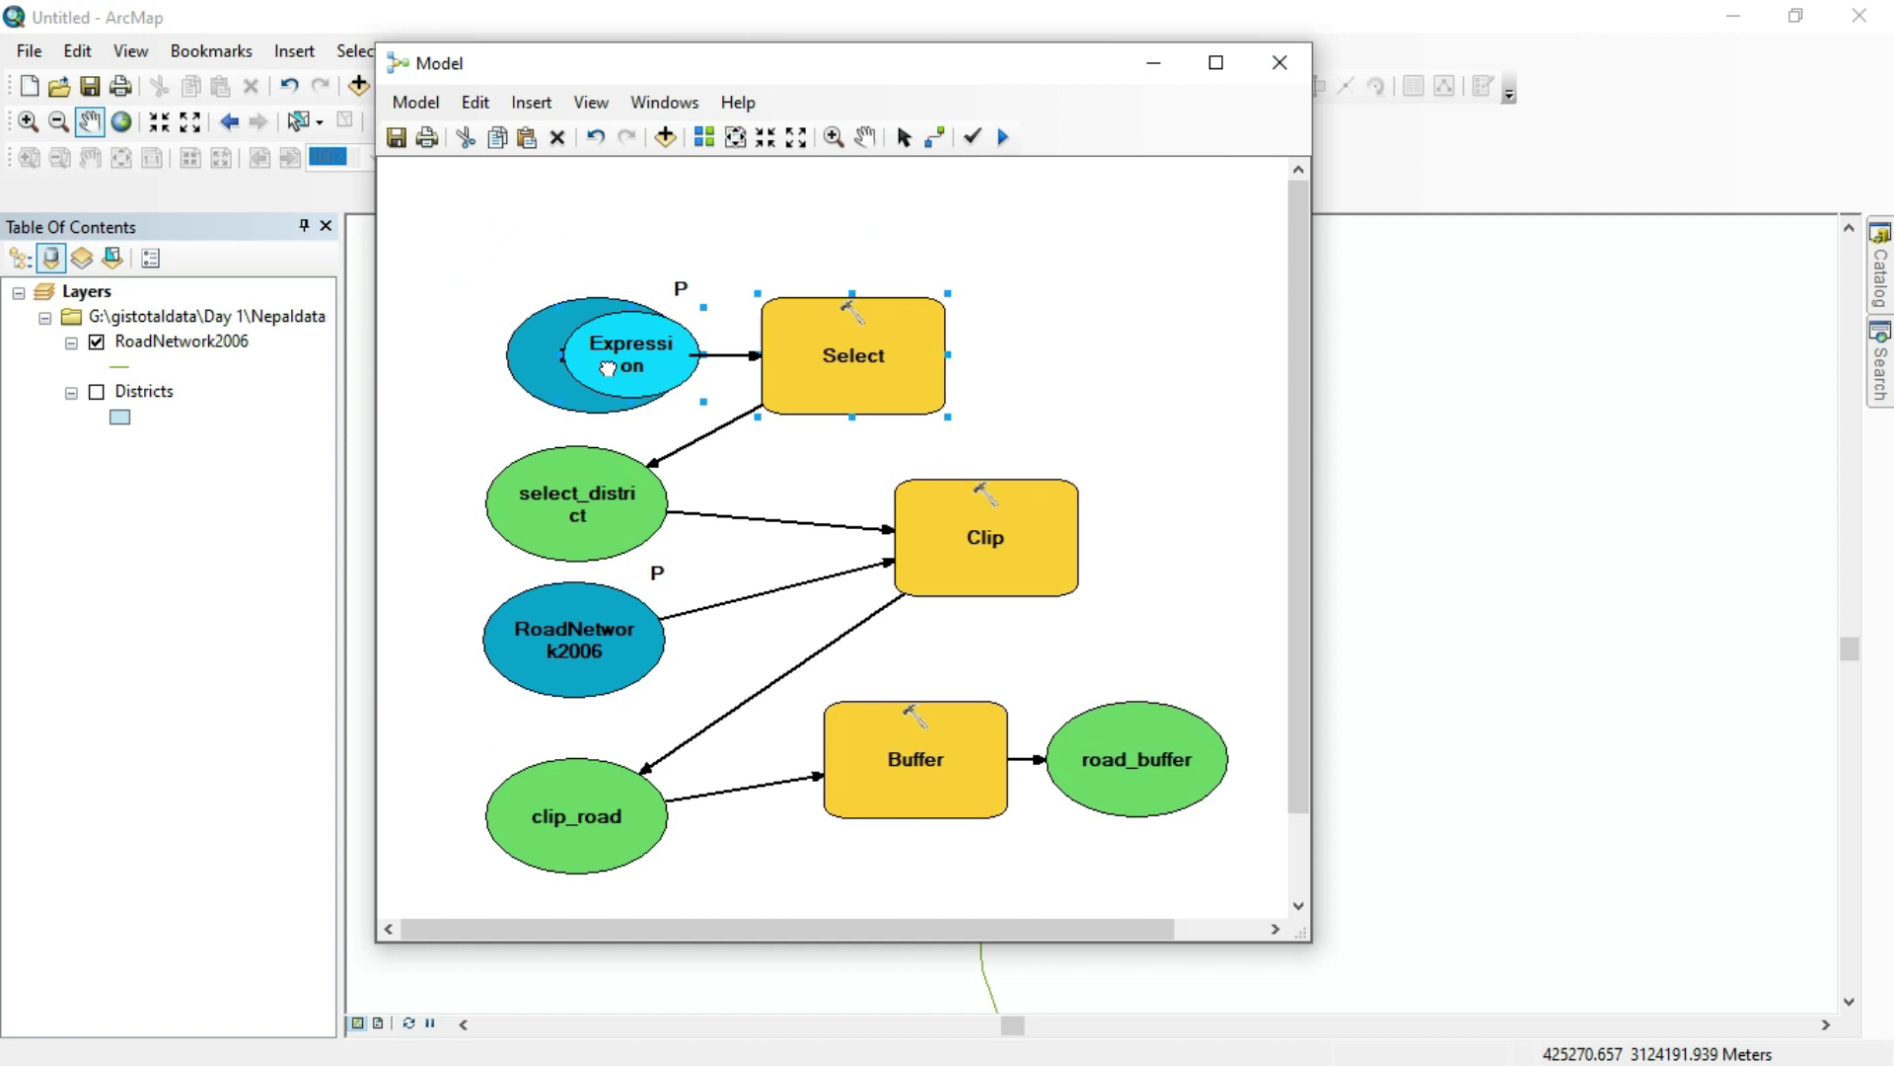
# Step: Move Districts above Expression, Expression left of Select, and clip_road closer up
pyautogui.click(904, 138)
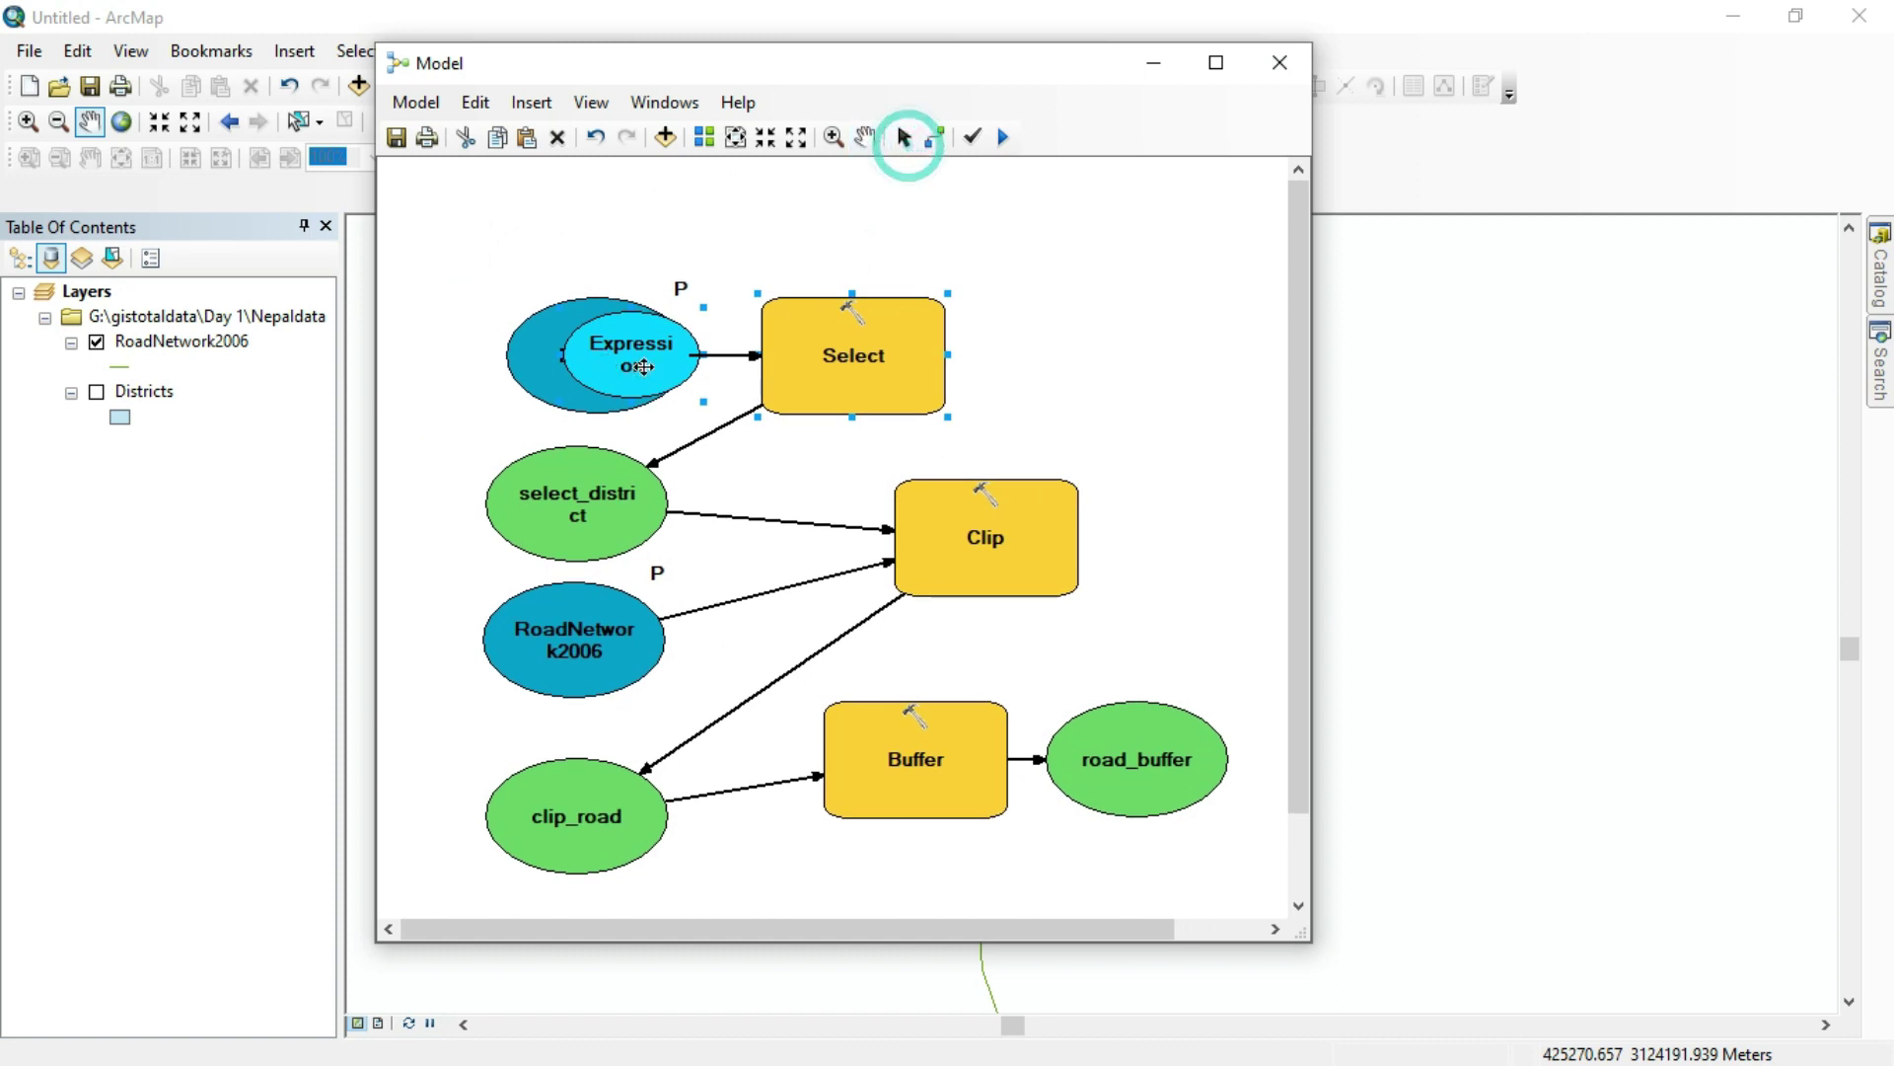
pyautogui.click(524, 340)
pyautogui.moveTo(542, 352); pyautogui.dragTo(560, 224)
pyautogui.moveTo(633, 361); pyautogui.dragTo(562, 387)
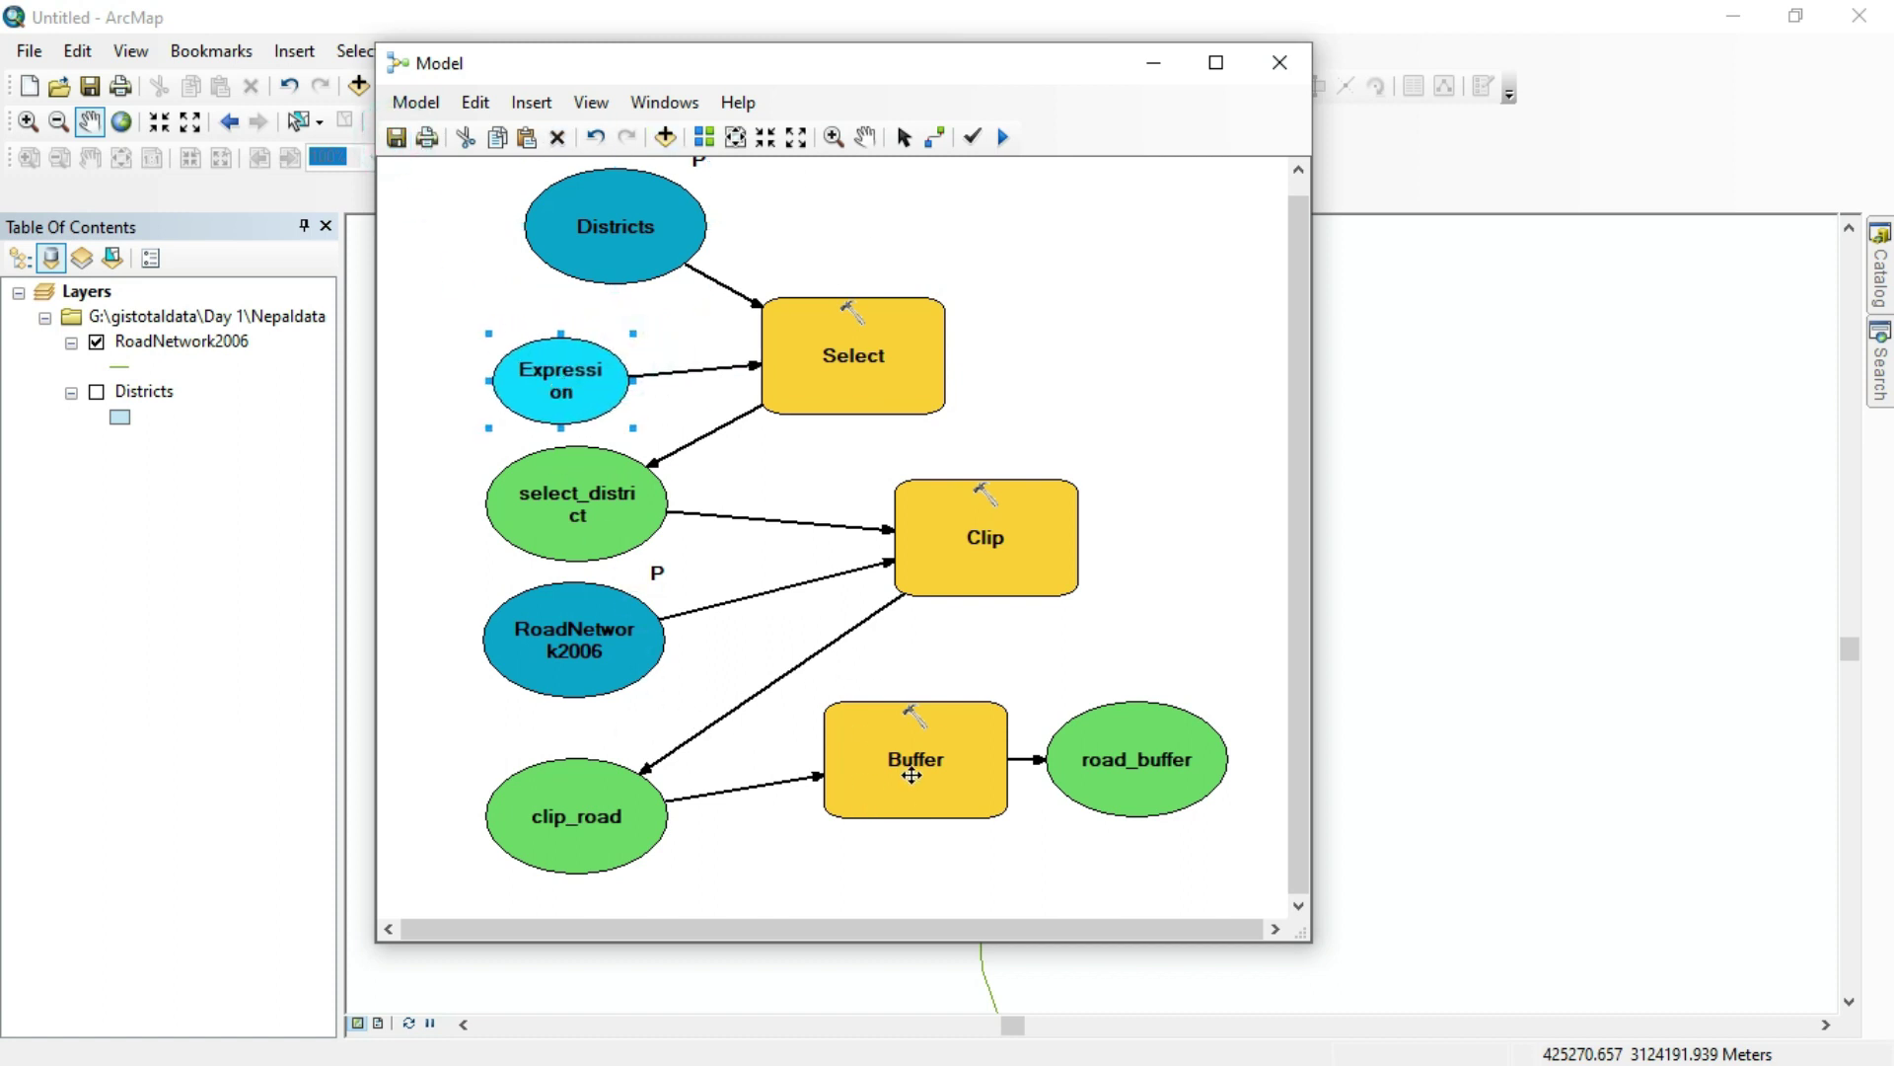
pyautogui.moveTo(557, 813); pyautogui.dragTo(556, 781)
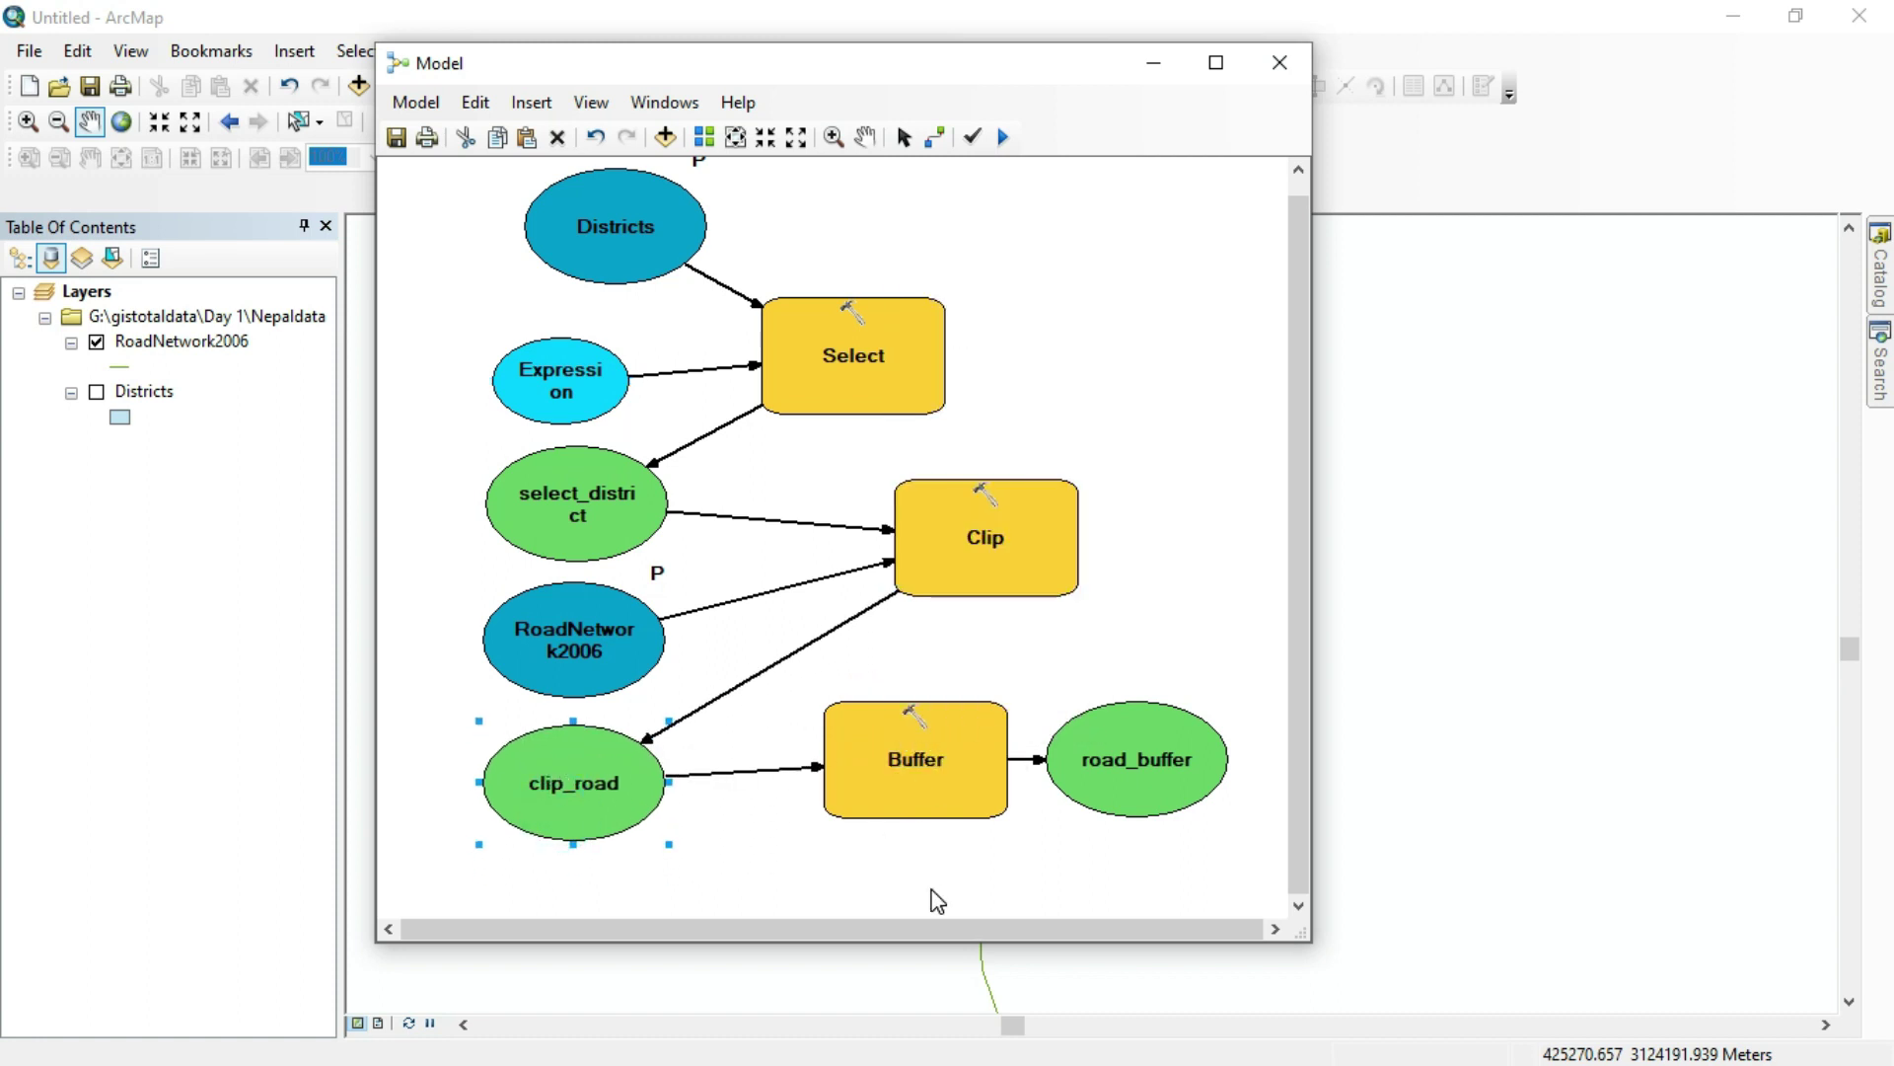
# Step: Expose the Buffer distance as a Distance variable and tidy the diagram around it
pyautogui.rightClick(919, 766)
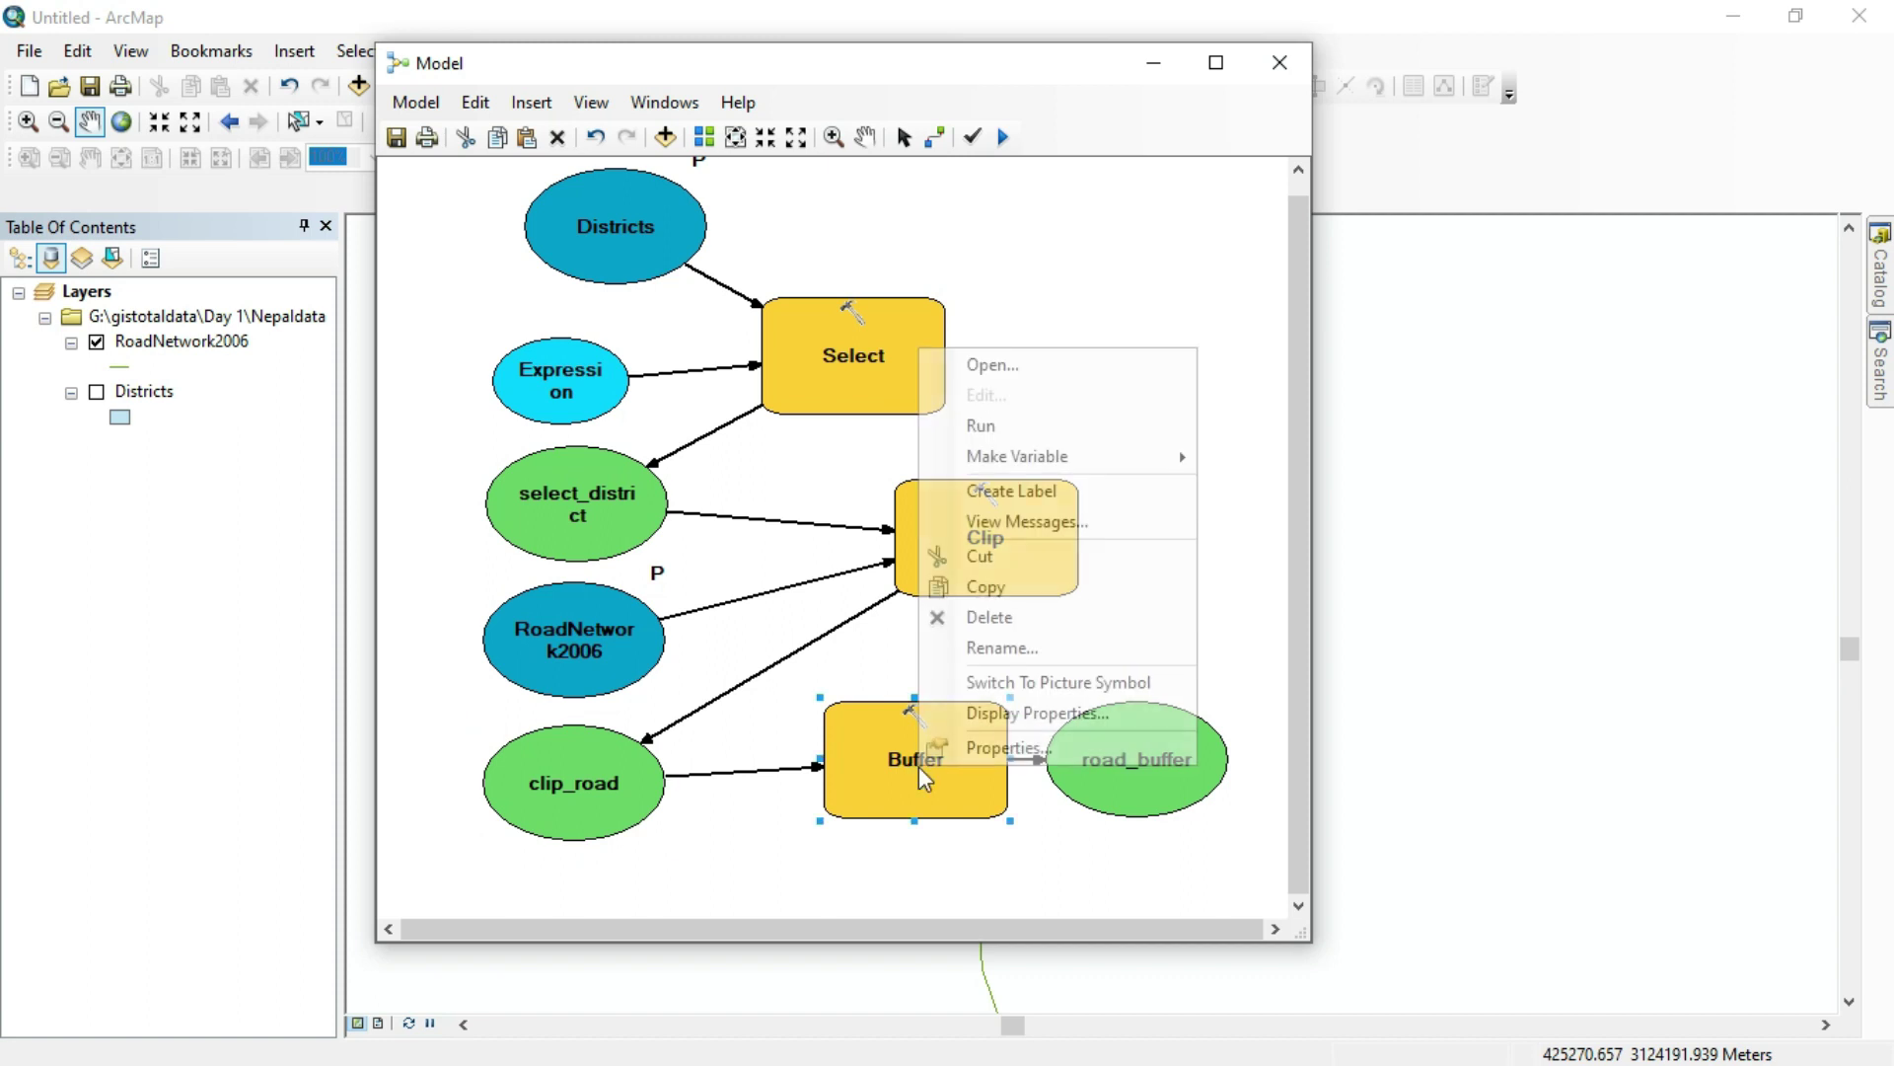
pyautogui.moveTo(1053, 454)
pyautogui.moveTo(1328, 457)
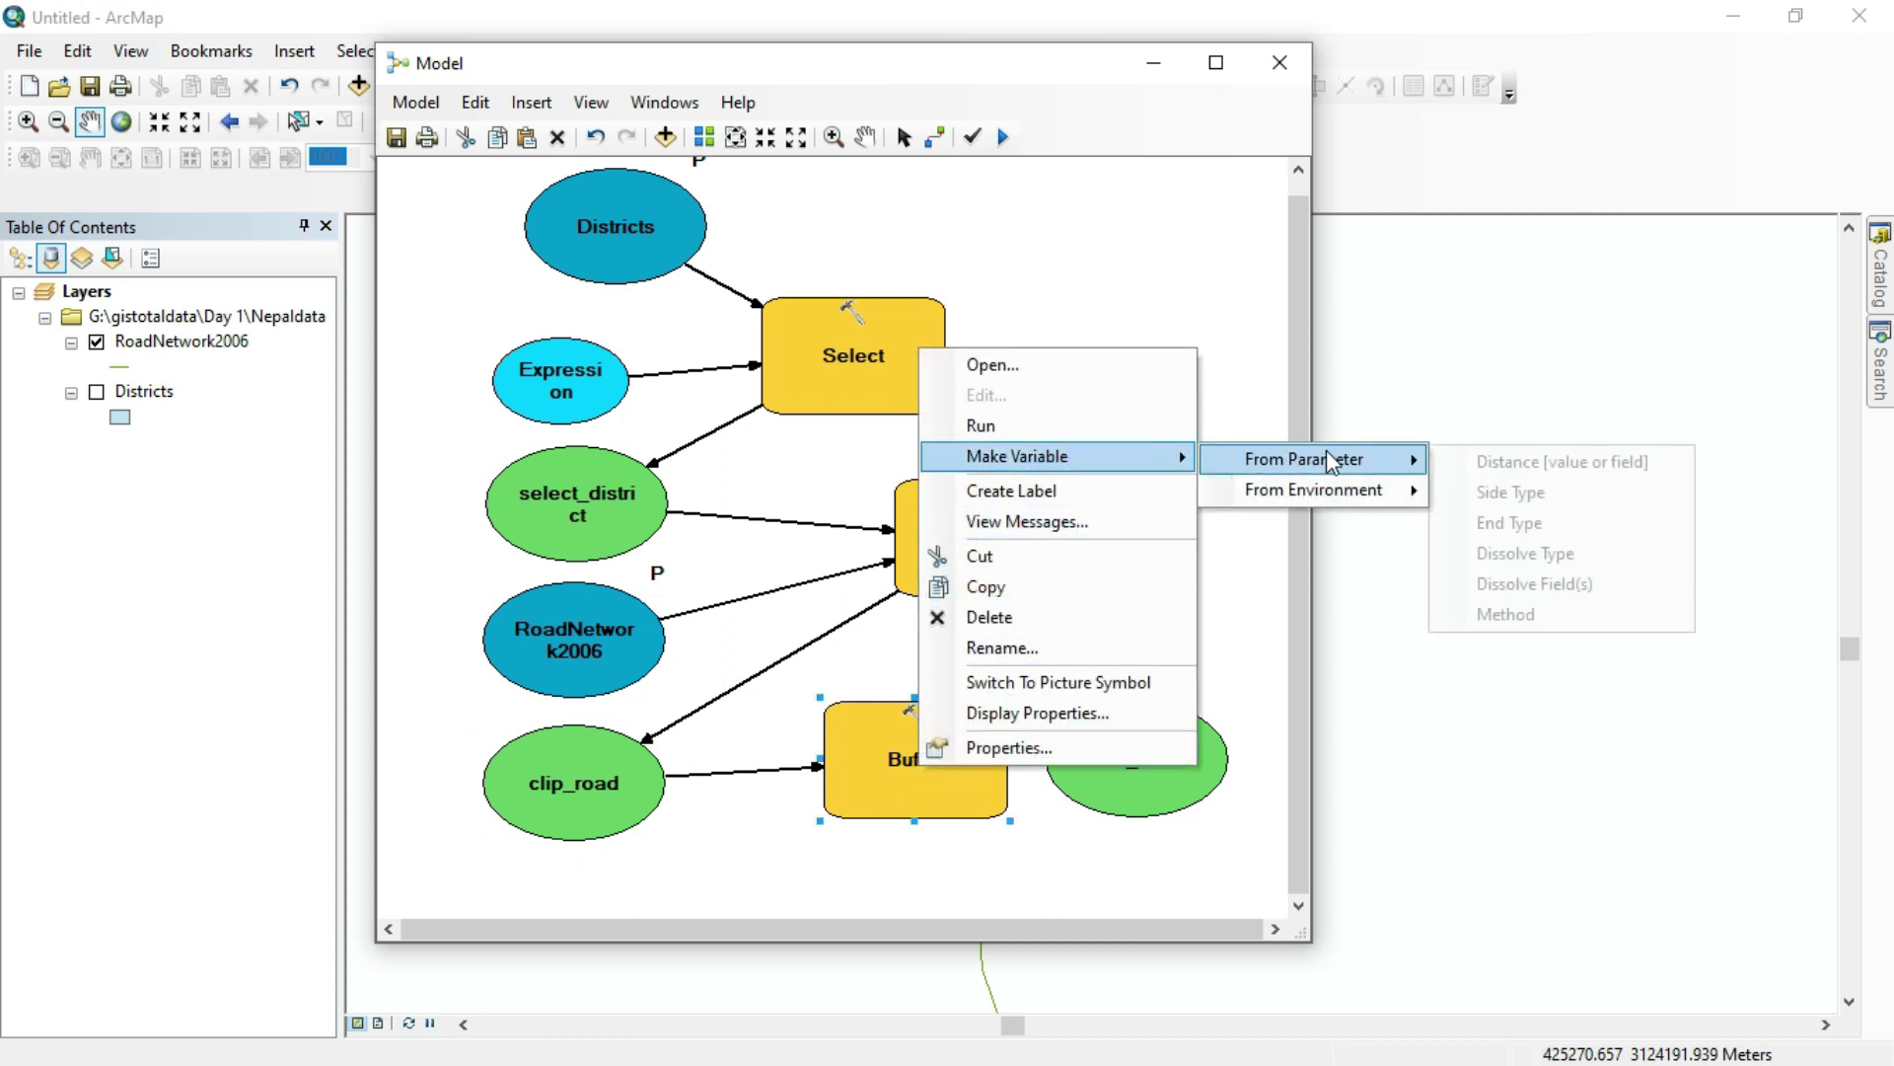
pyautogui.click(1541, 454)
pyautogui.moveTo(688, 784); pyautogui.dragTo(654, 900)
pyautogui.moveTo(581, 808); pyautogui.dragTo(594, 779)
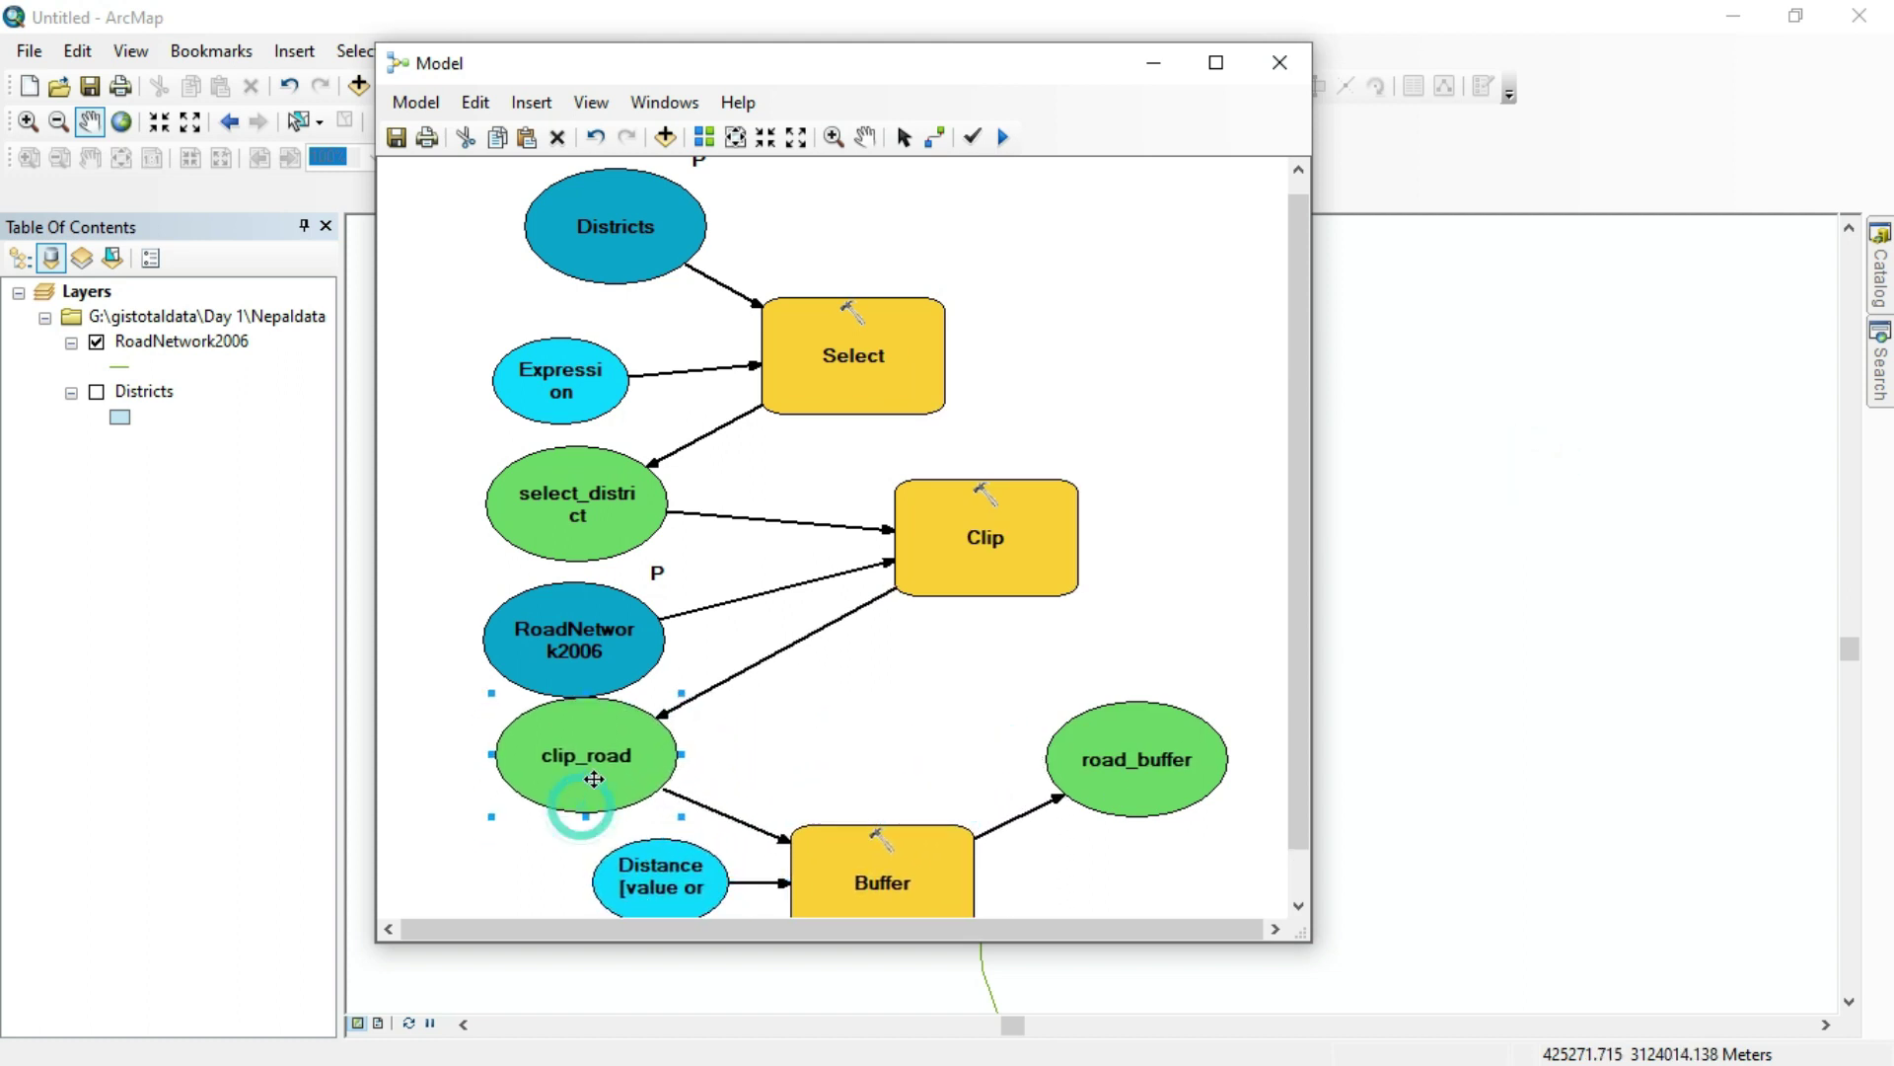
pyautogui.moveTo(651, 878); pyautogui.dragTo(575, 883)
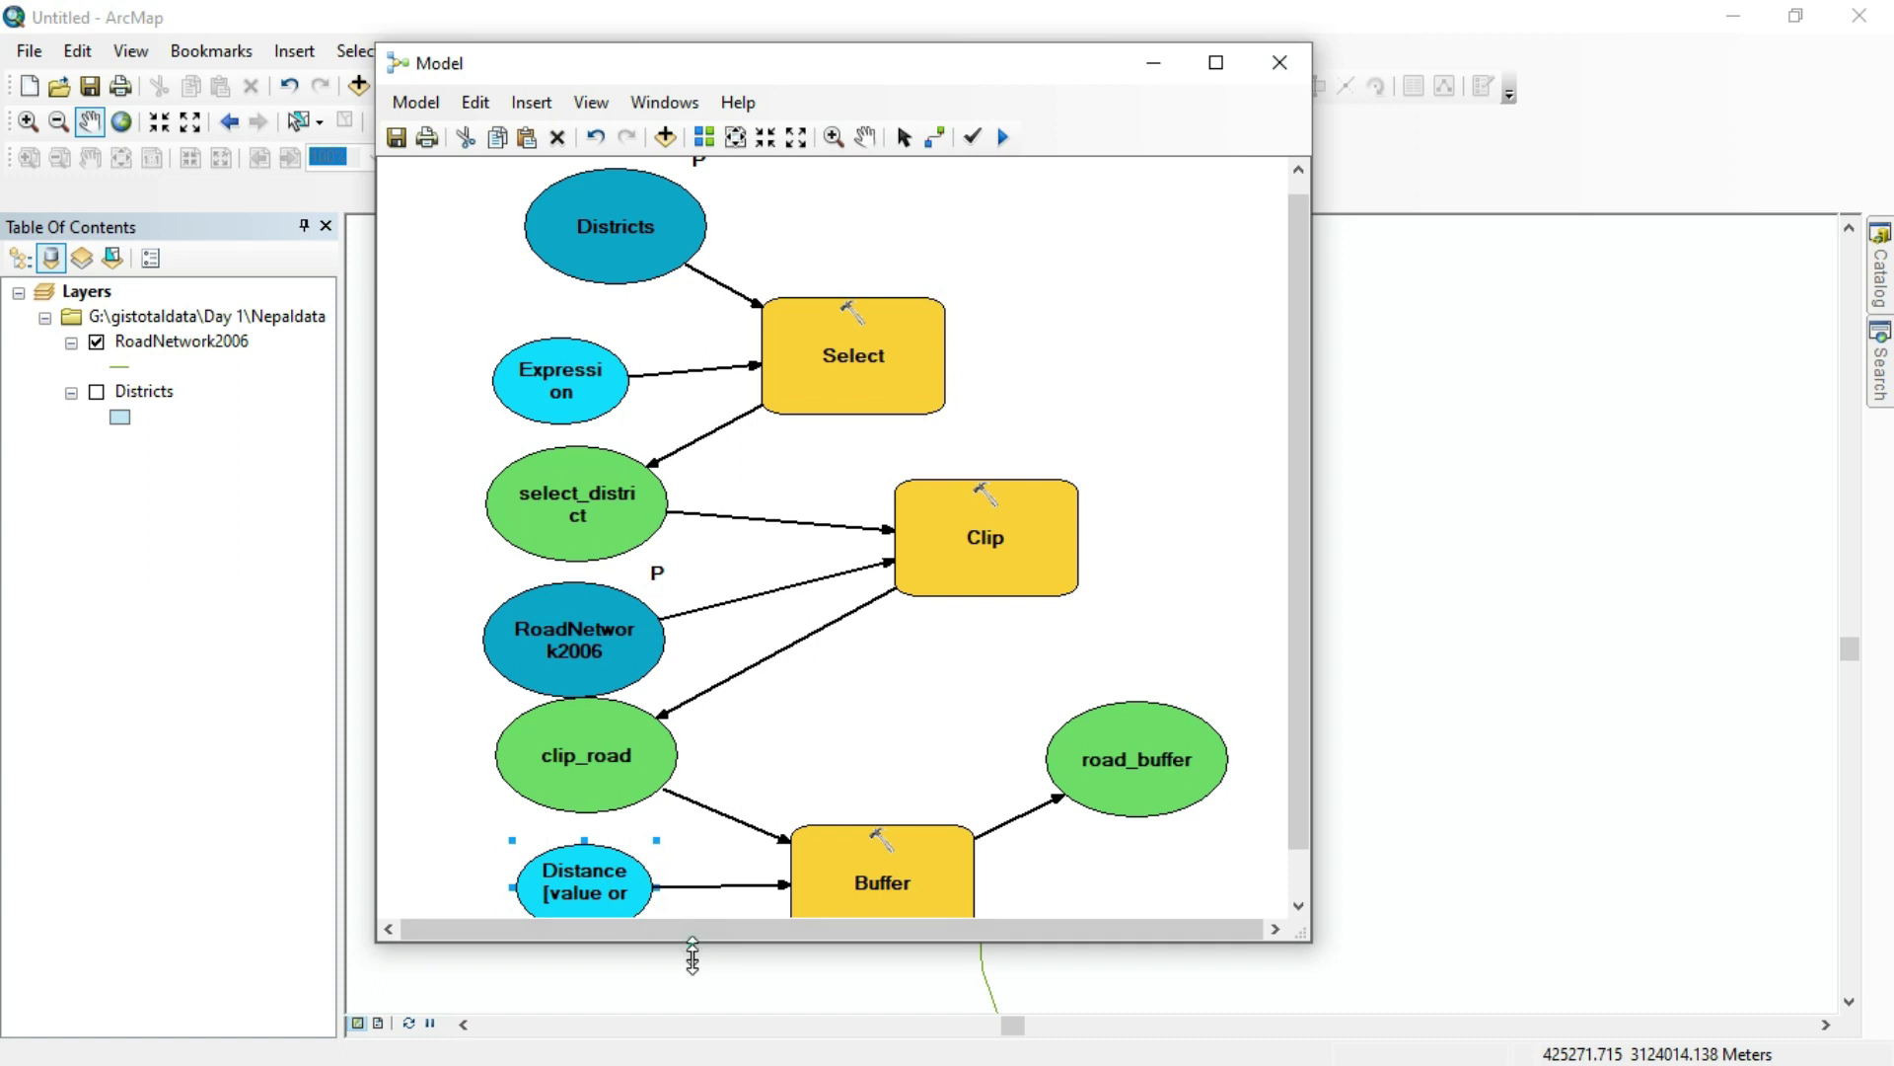
pyautogui.moveTo(692, 955); pyautogui.dragTo(692, 1014)
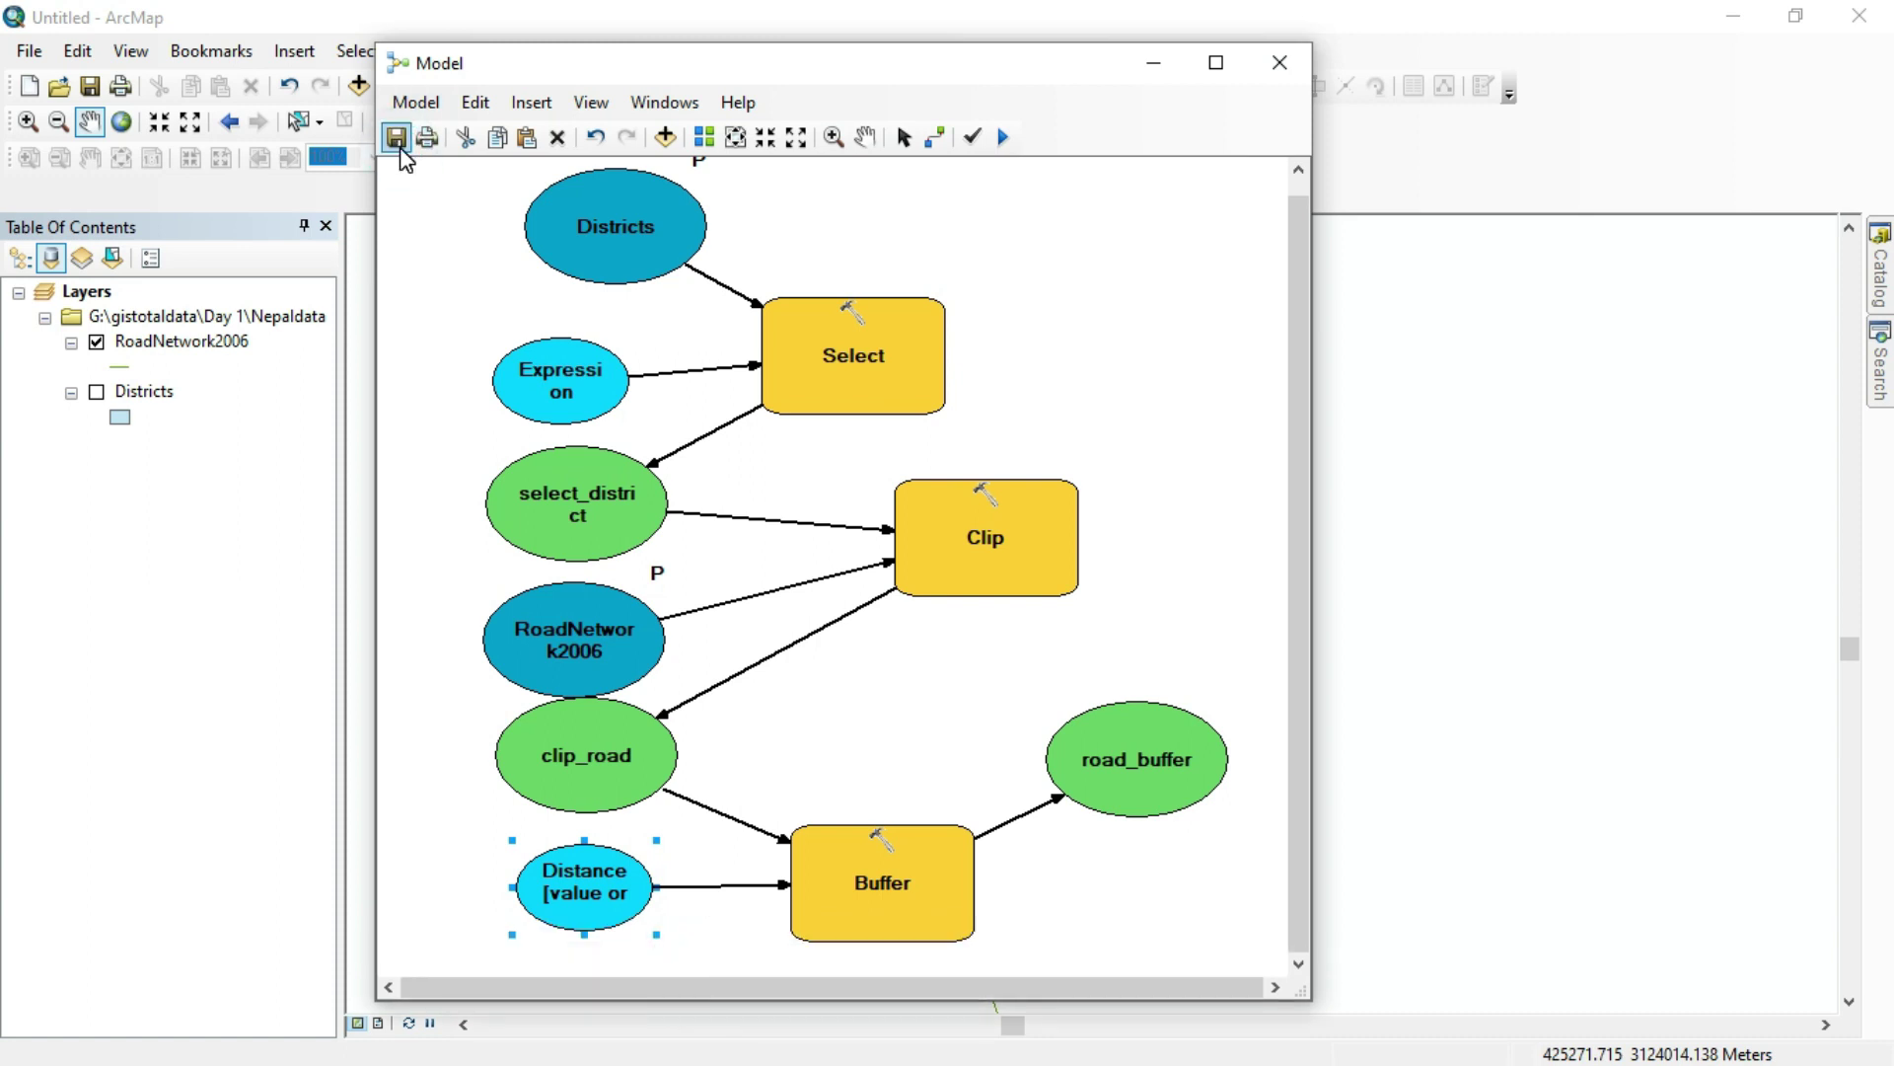
# Step: Mark the Expression and Distance variables as Model Parameters
pyautogui.rightClick(559, 393)
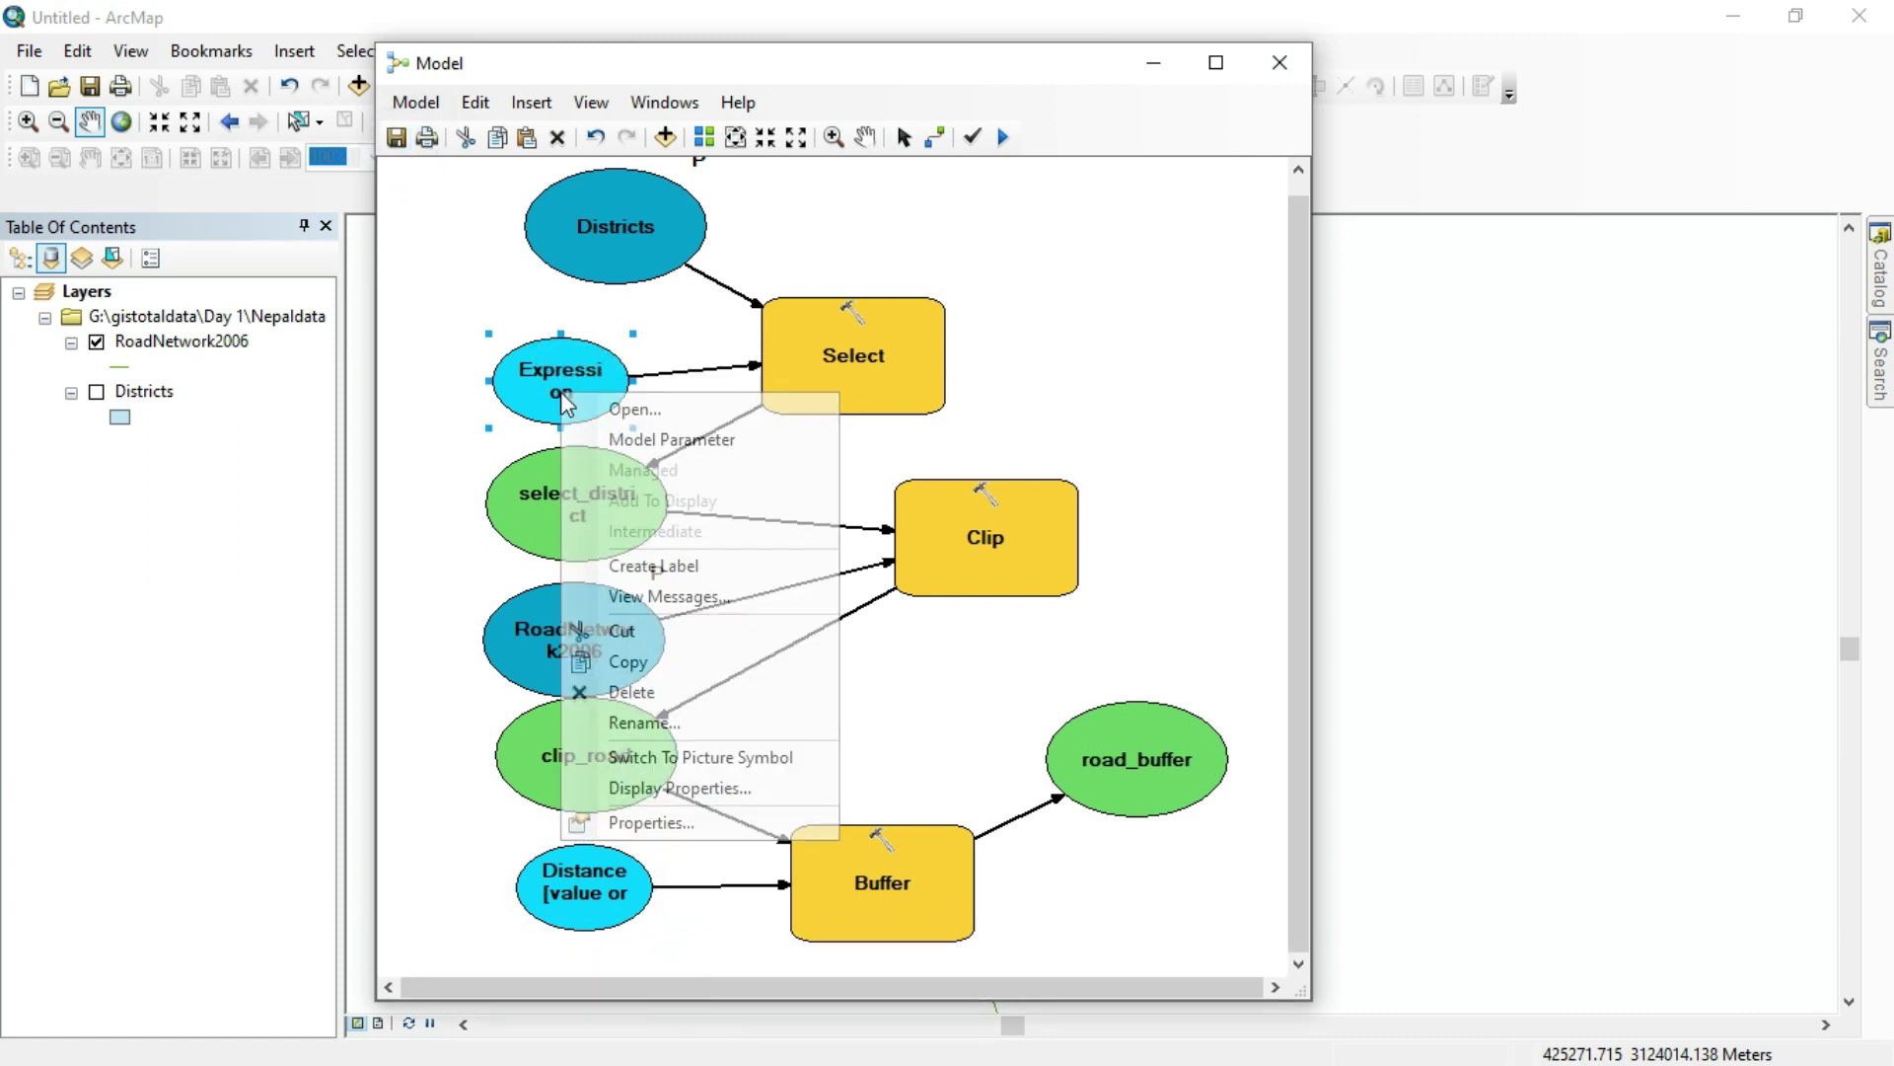
pyautogui.click(641, 435)
pyautogui.rightClick(595, 917)
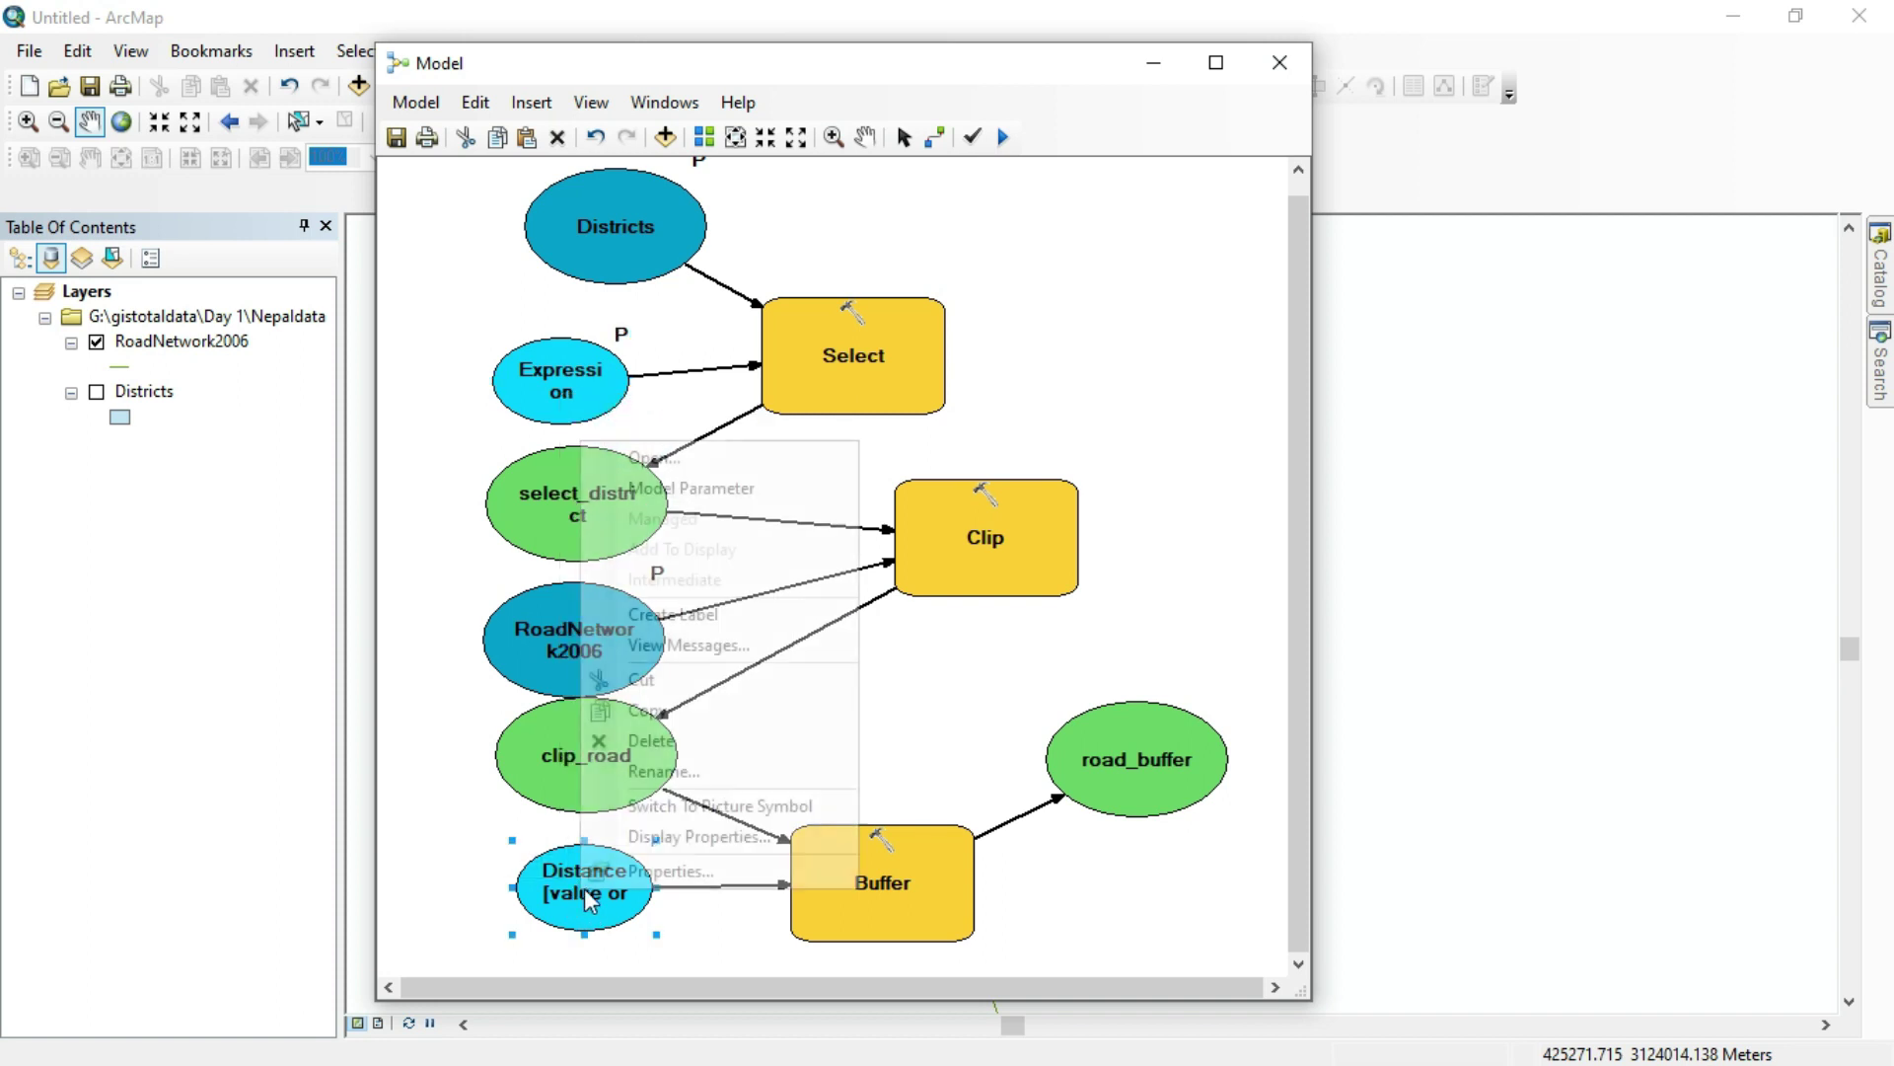
pyautogui.click(632, 499)
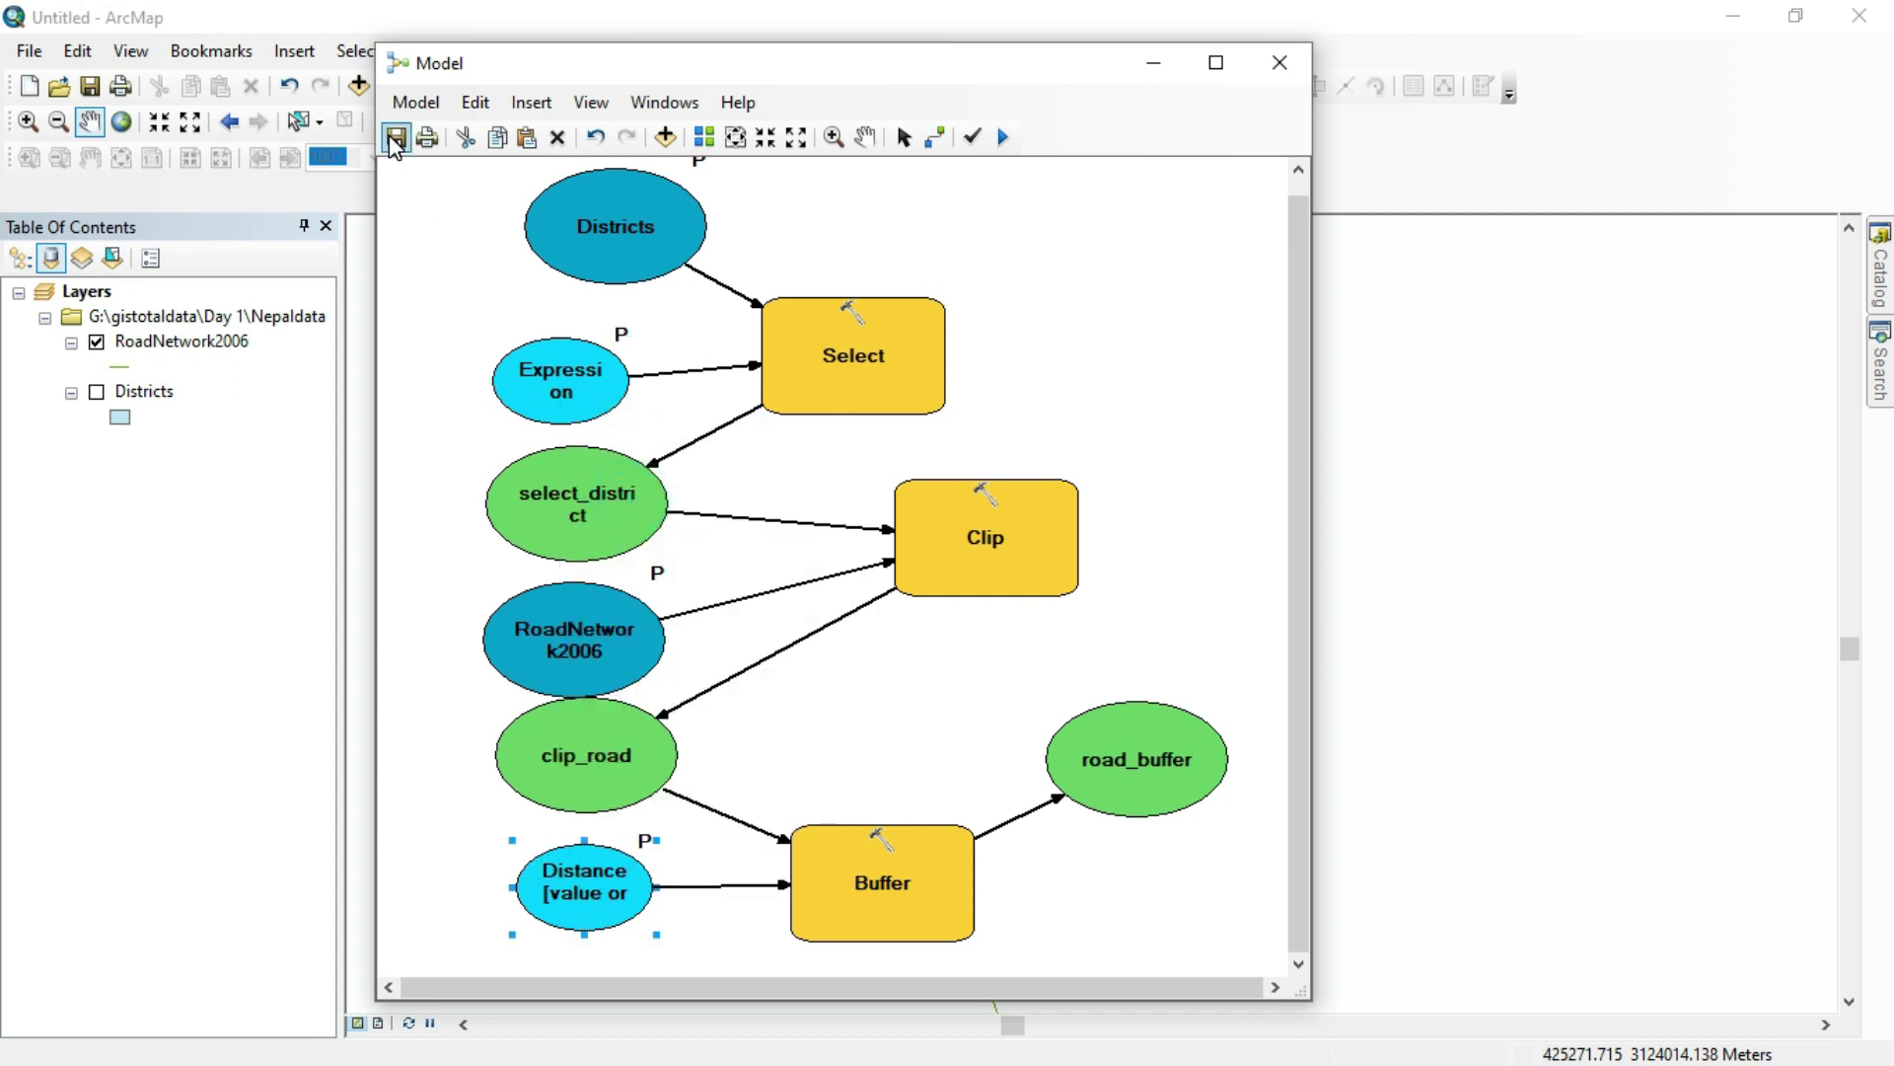
# Step: Minimize ModelBuilder and launch the Model tool from the Catalog
pyautogui.click(1154, 64)
pyautogui.click(1879, 277)
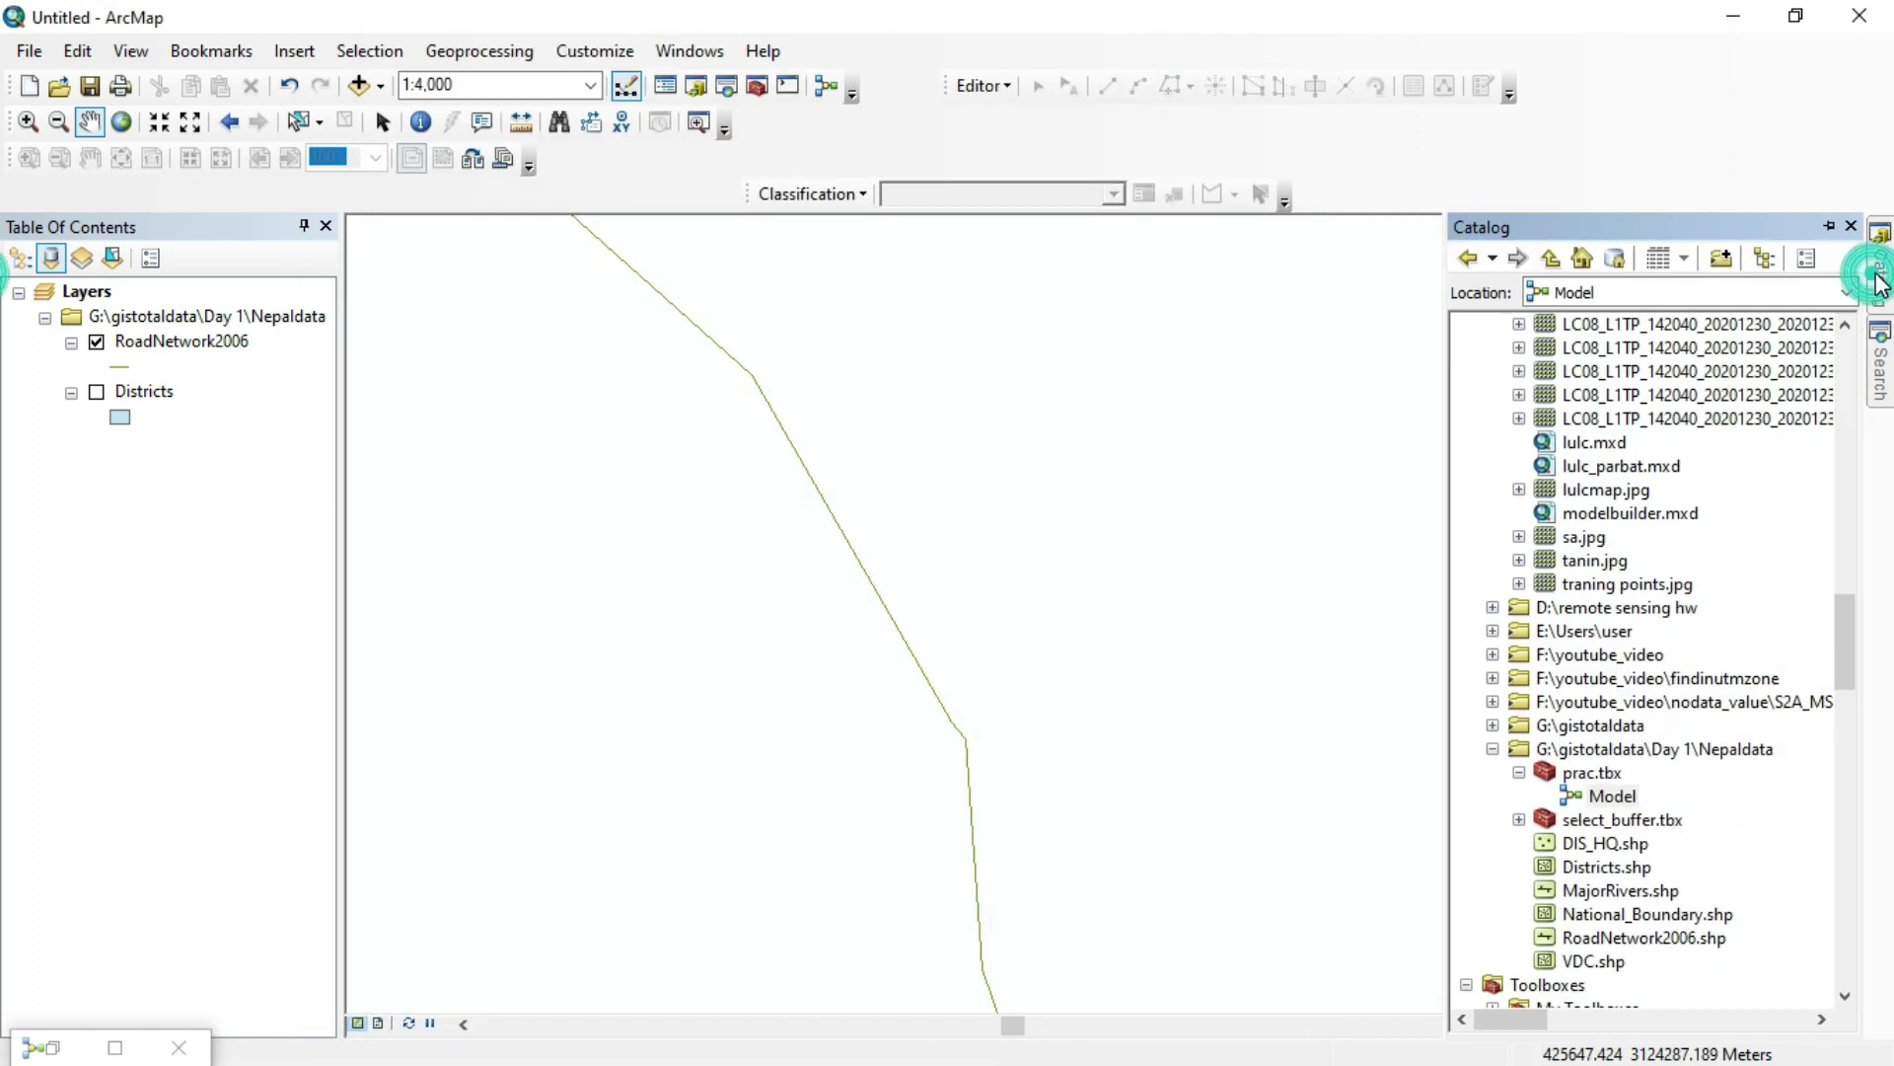
pyautogui.doubleClick(1612, 795)
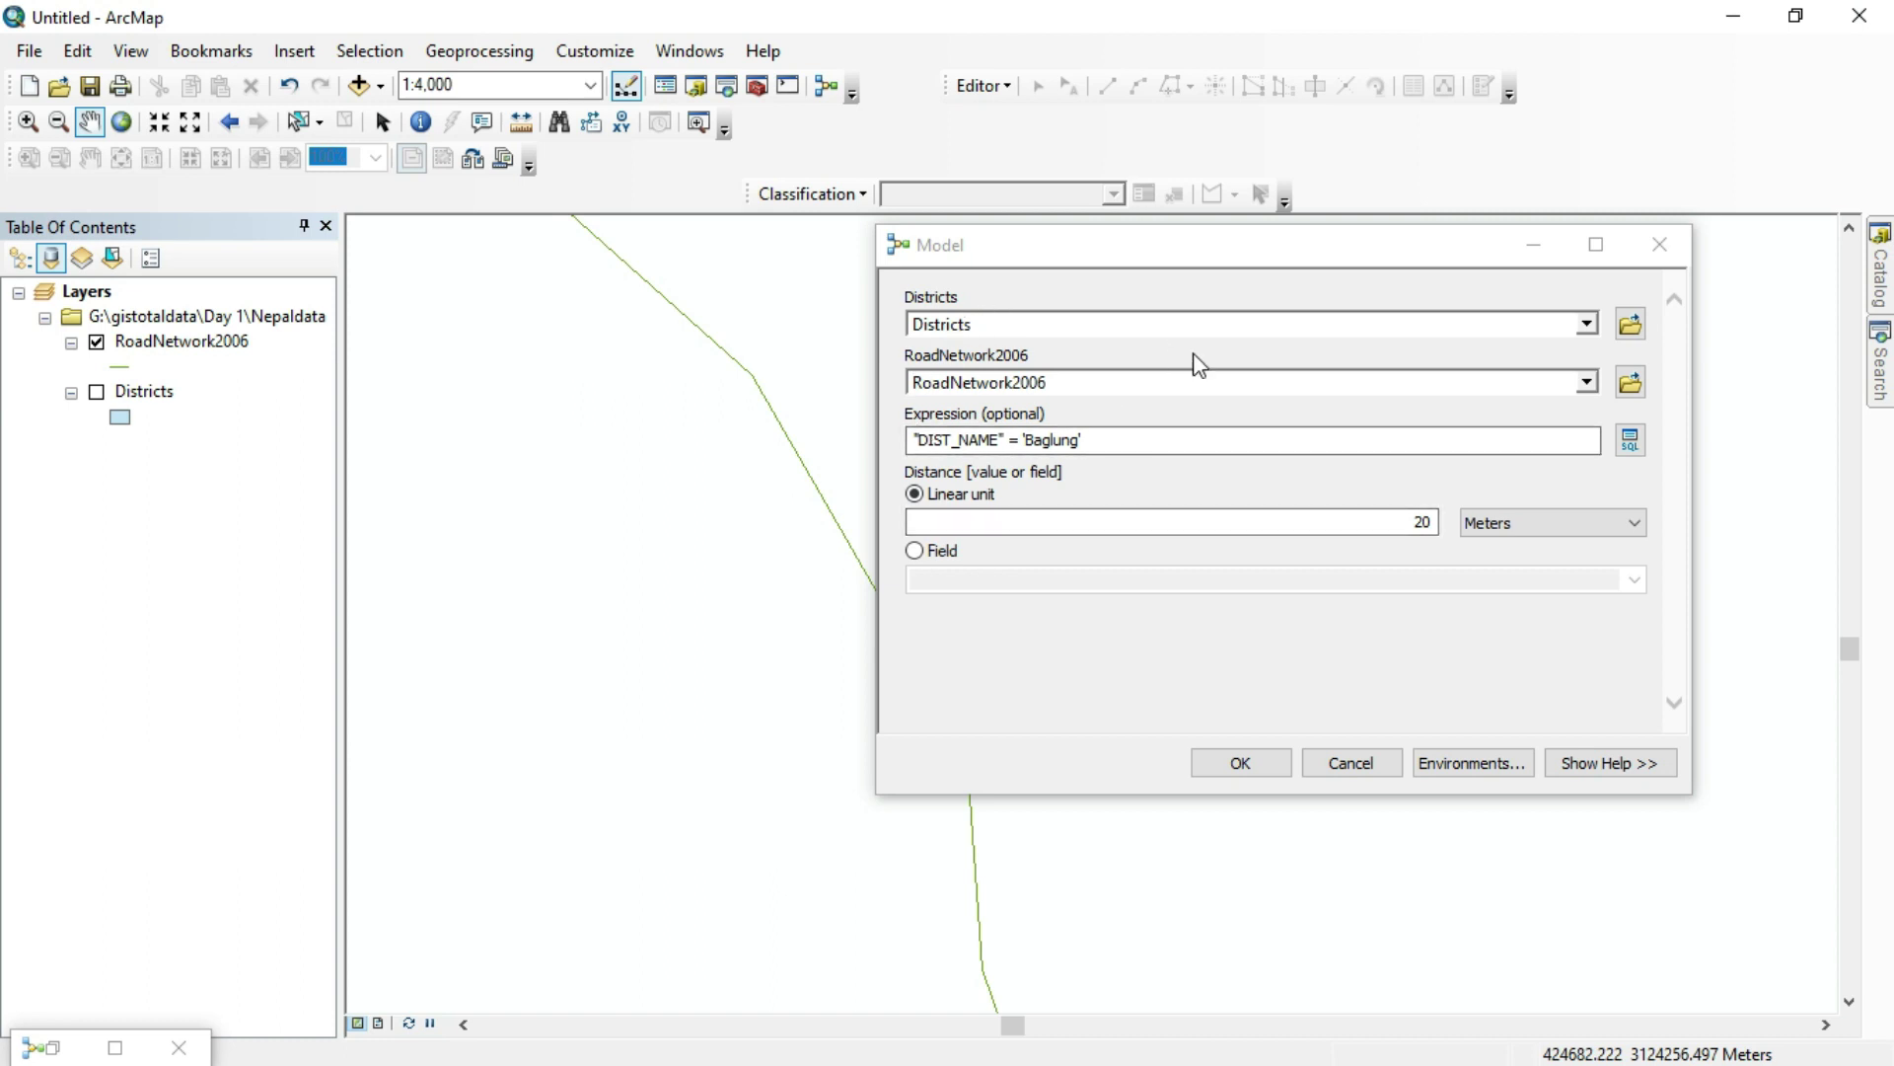
# Step: Run the model with Districts, RoadNetwork2006, expression 'Parbat' and a 50 m distance; it fails
pyautogui.click(1587, 325)
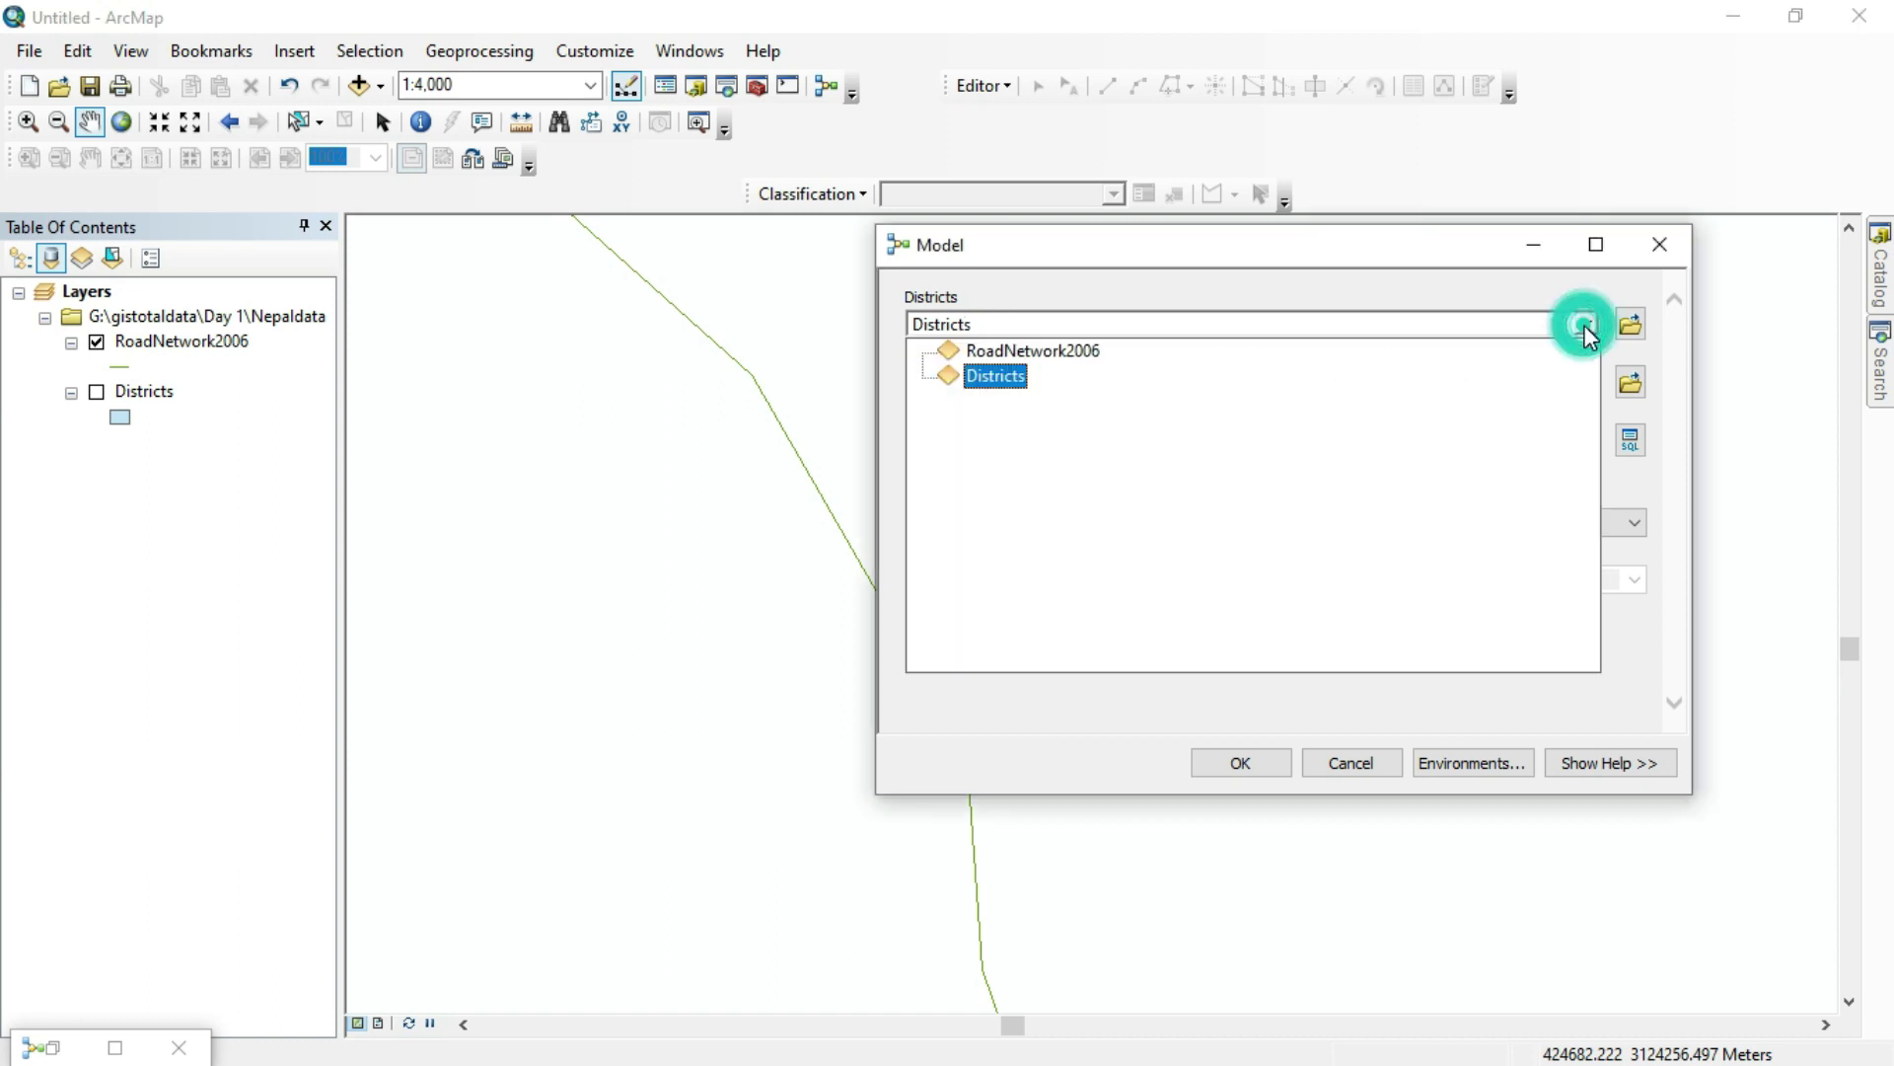
pyautogui.click(995, 379)
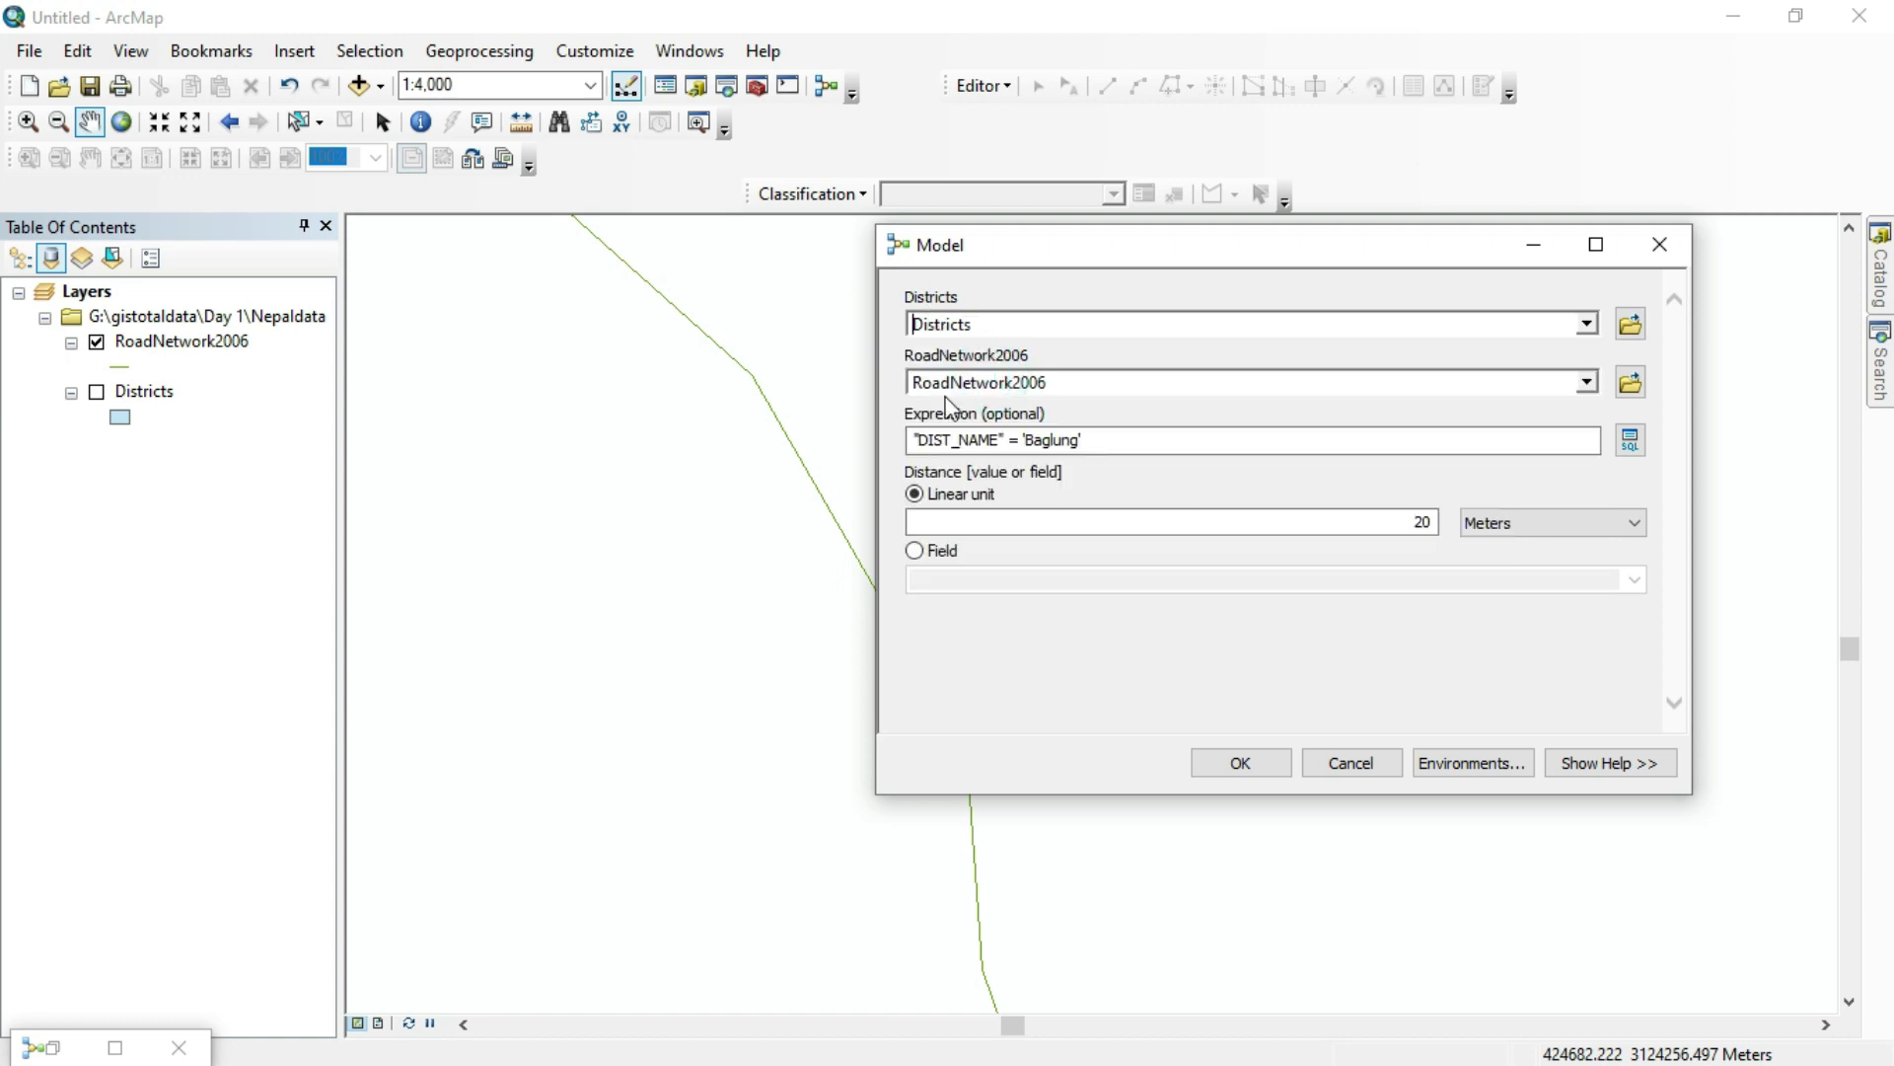
pyautogui.click(1589, 383)
pyautogui.click(1588, 383)
pyautogui.click(1081, 441)
pyautogui.write("'")
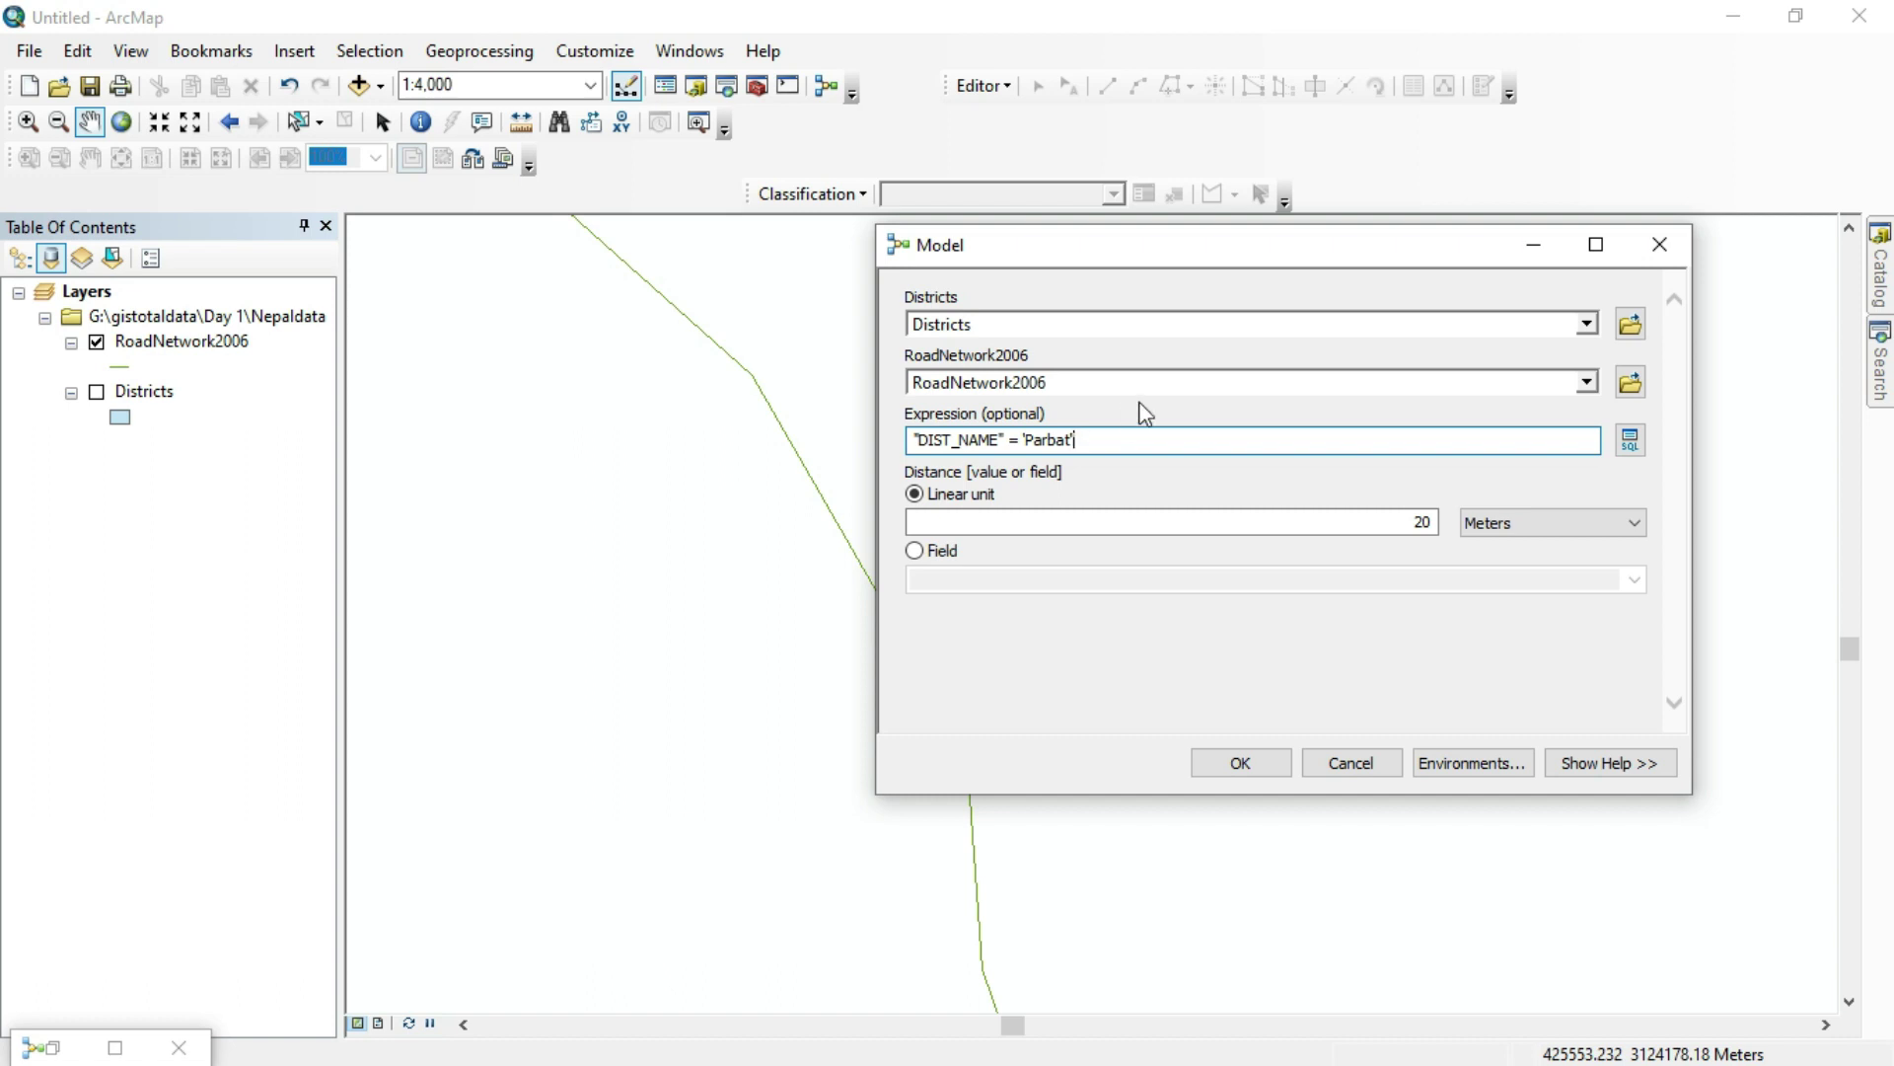
pyautogui.click(1415, 521)
pyautogui.press('End')
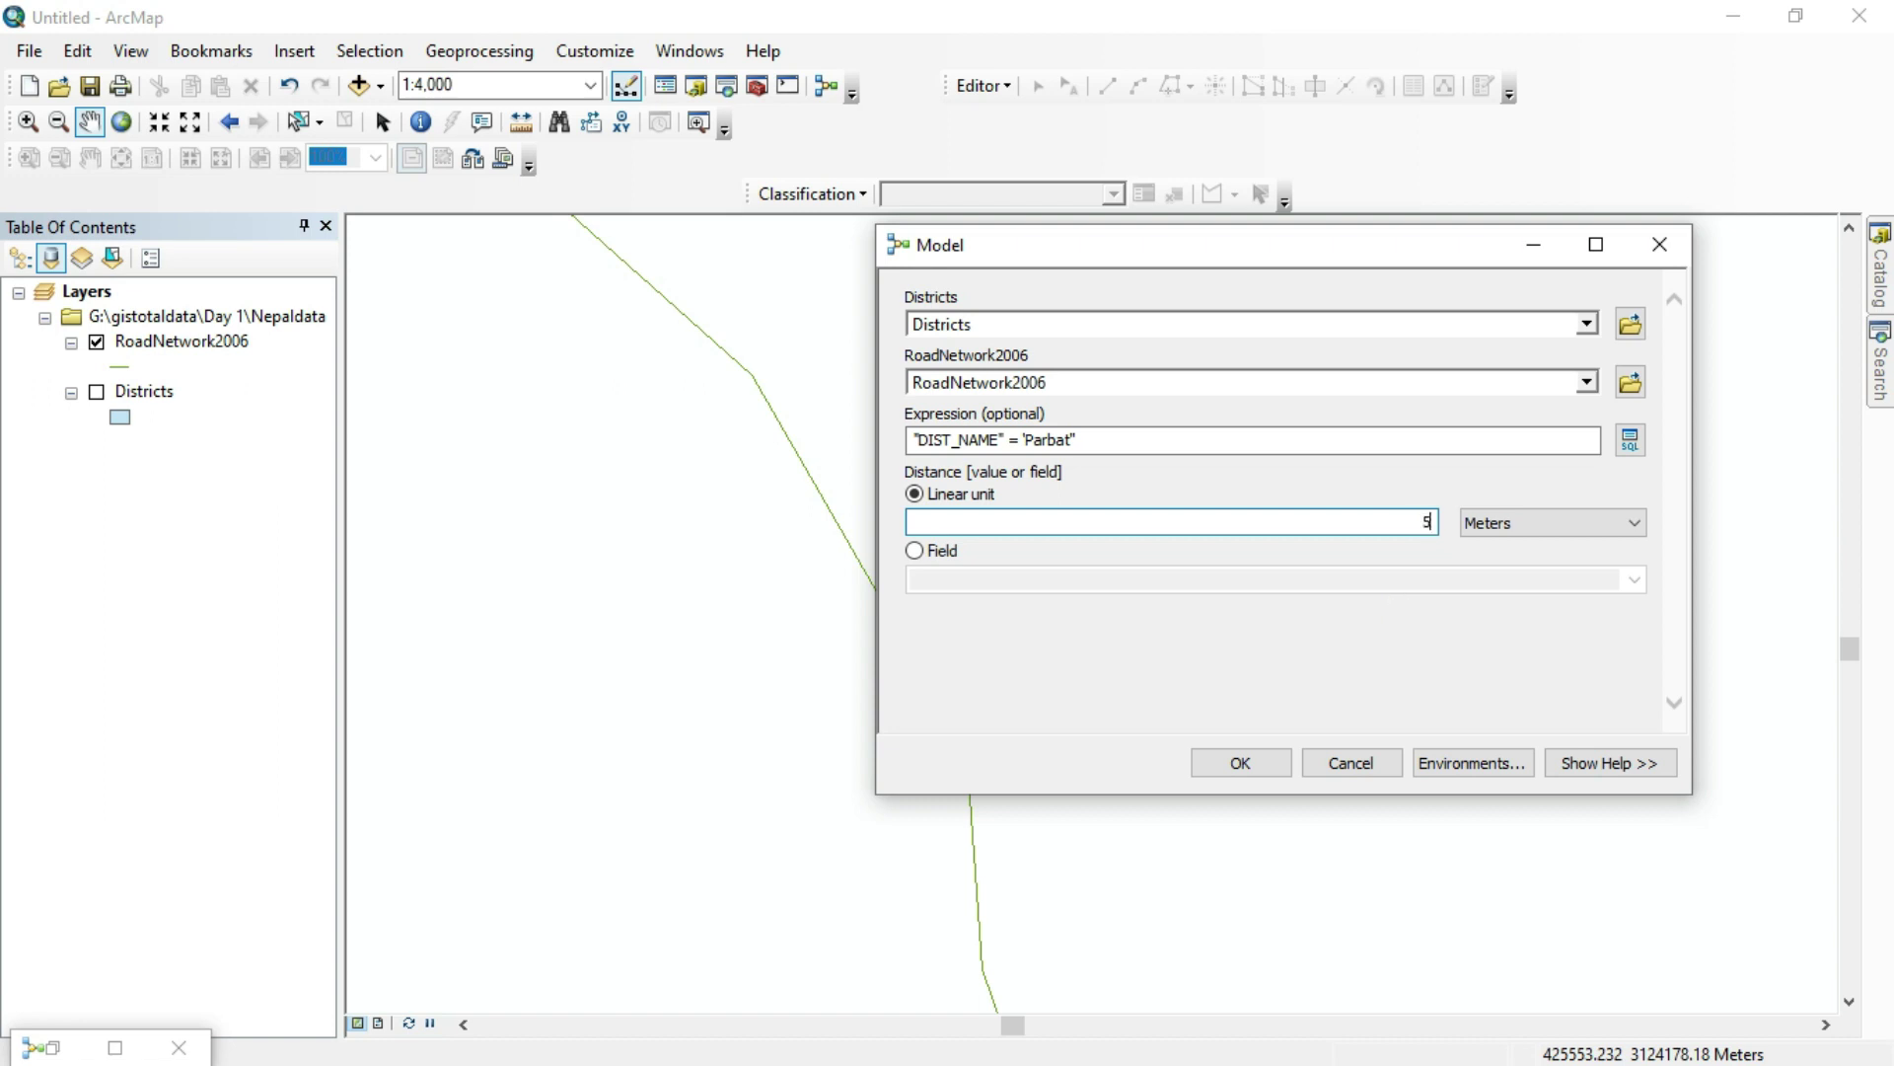
pyautogui.click(1240, 767)
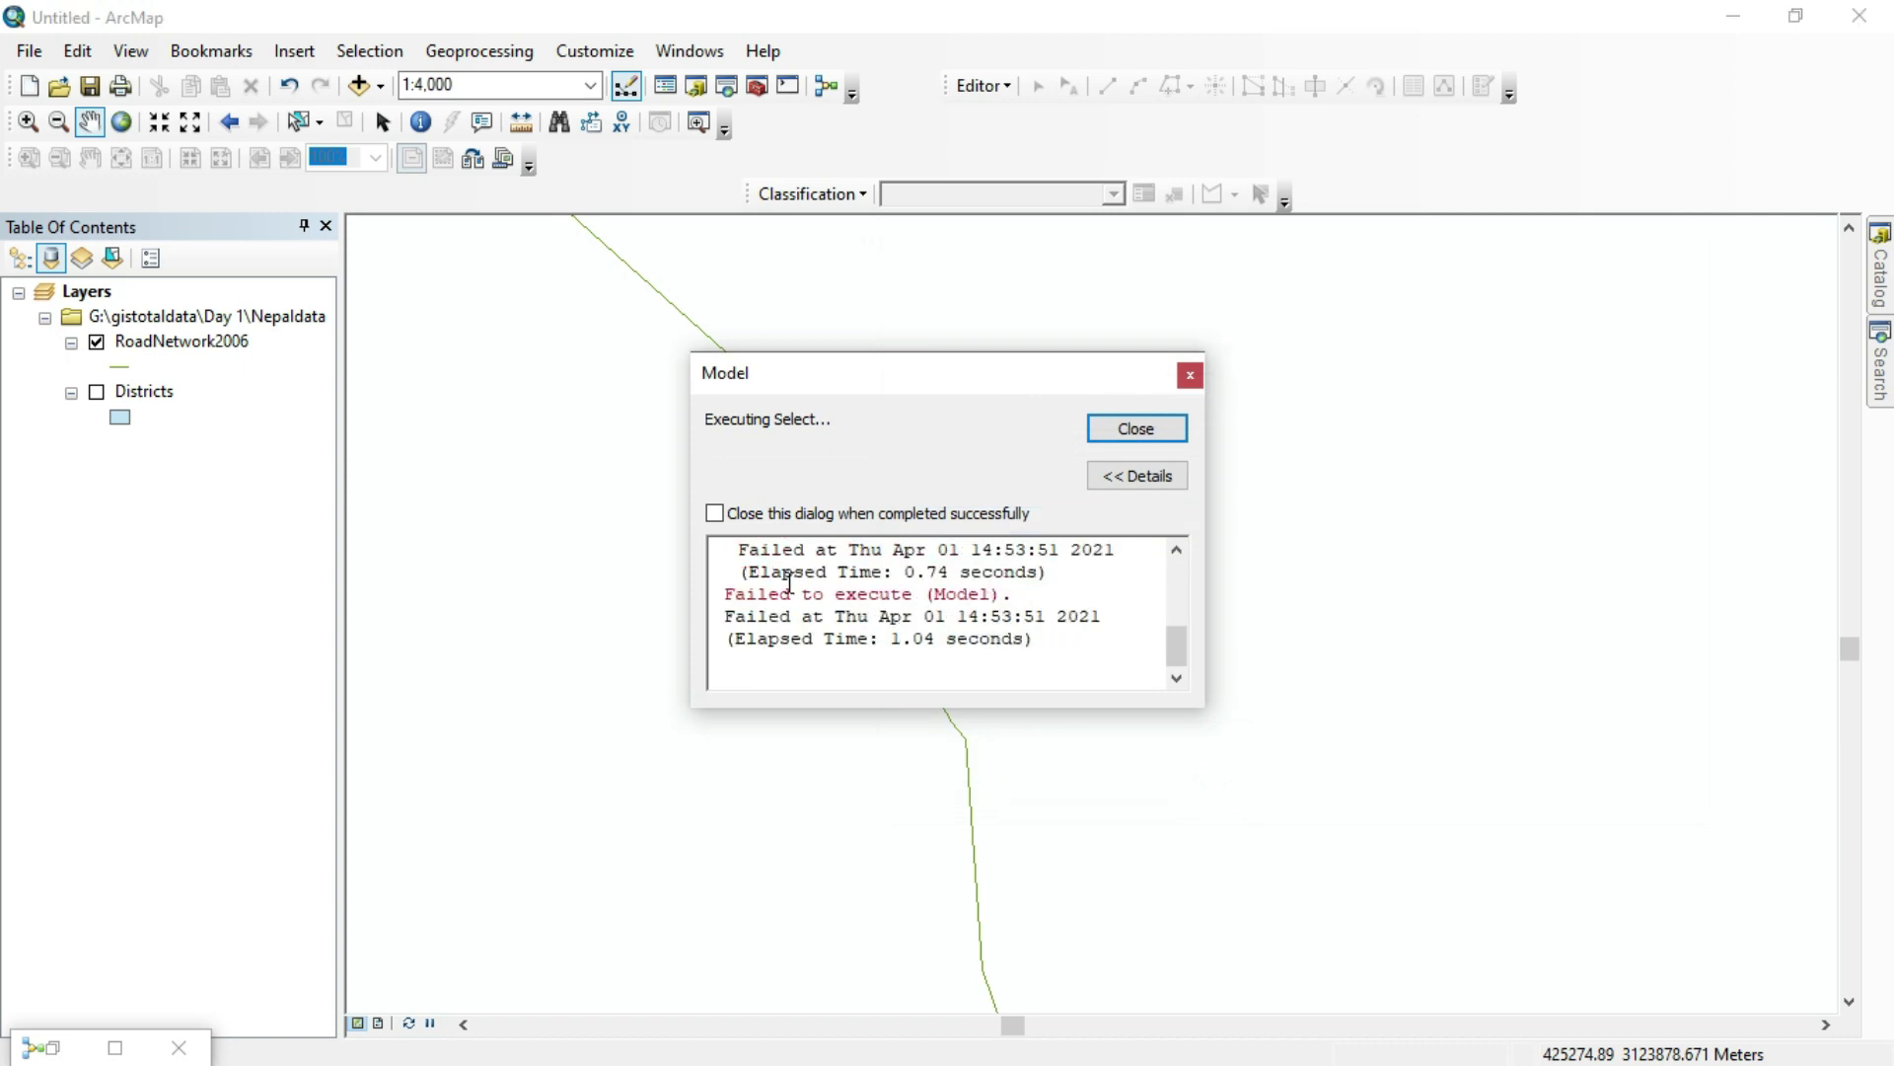
# Step: Dismiss the failed-run report, make road_buffer a model parameter, save the model, and reposition it
pyautogui.click(1140, 780)
pyautogui.rightClick(1138, 778)
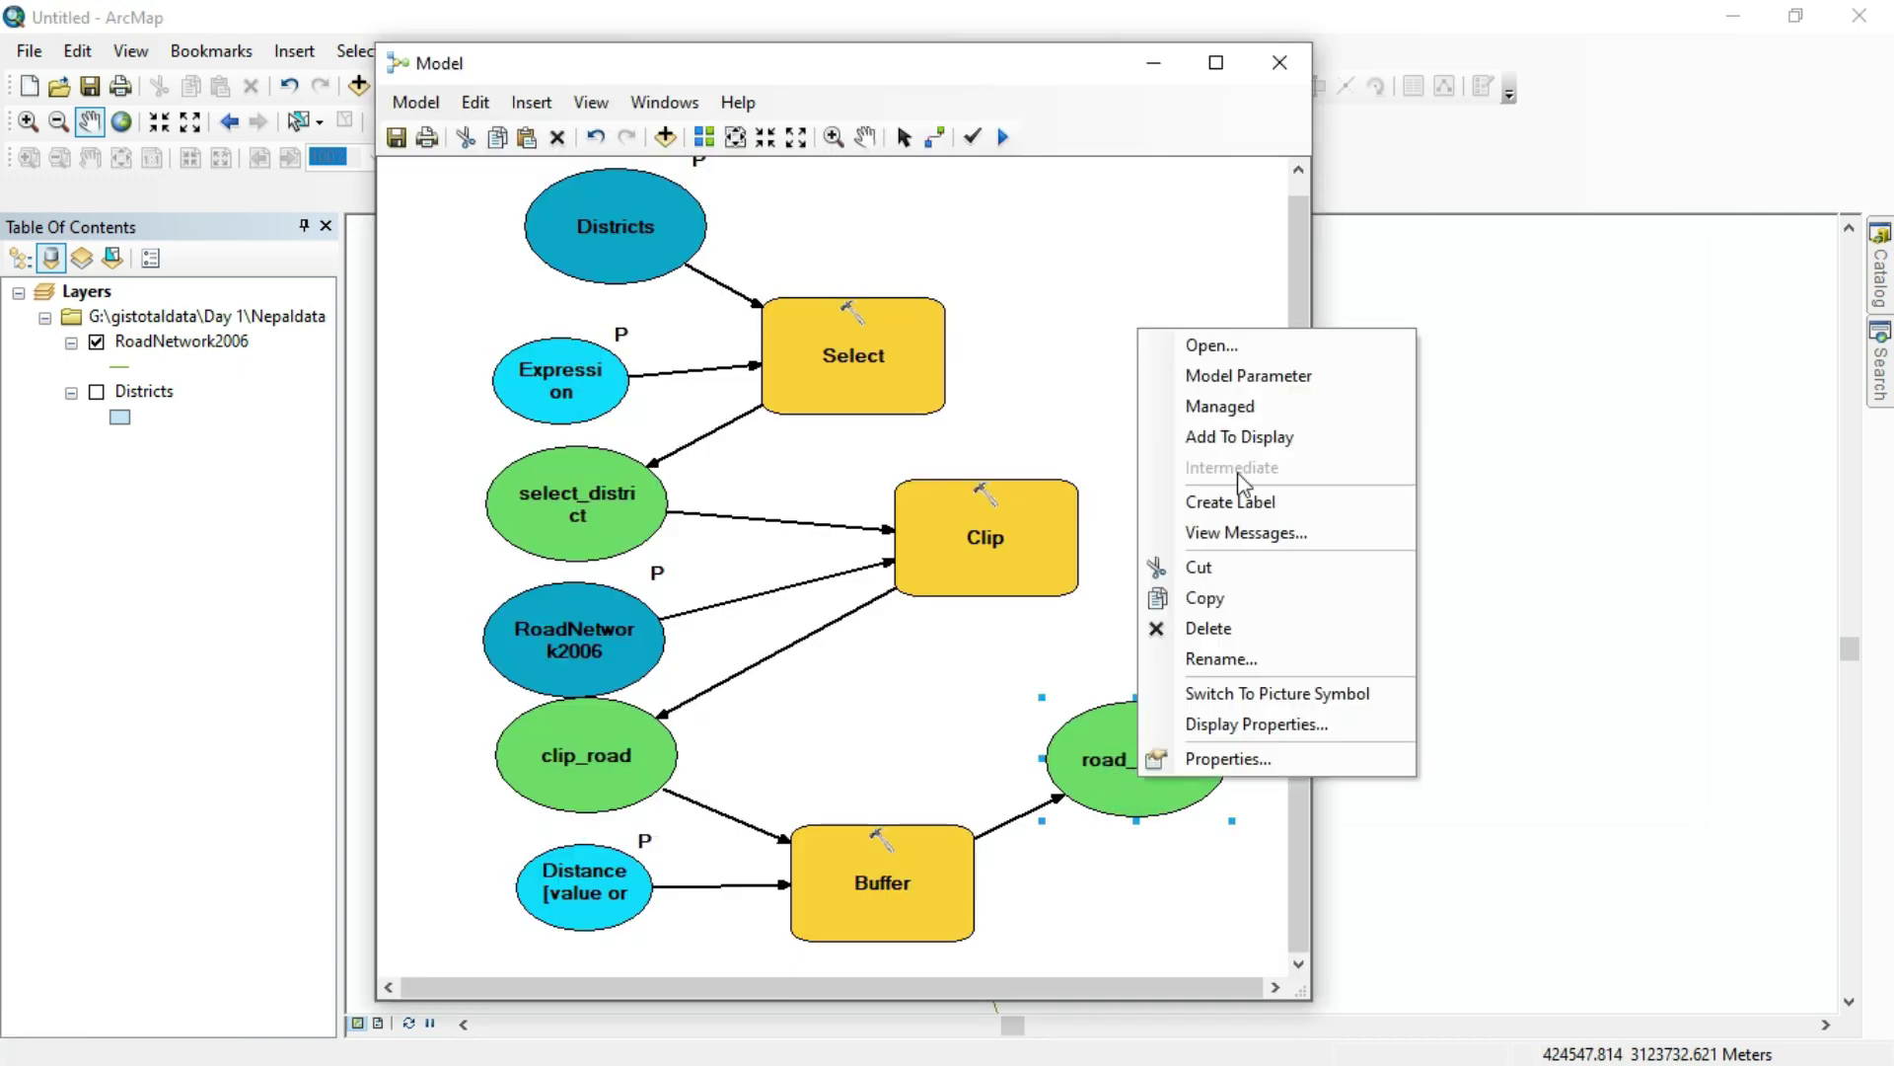
pyautogui.click(1249, 376)
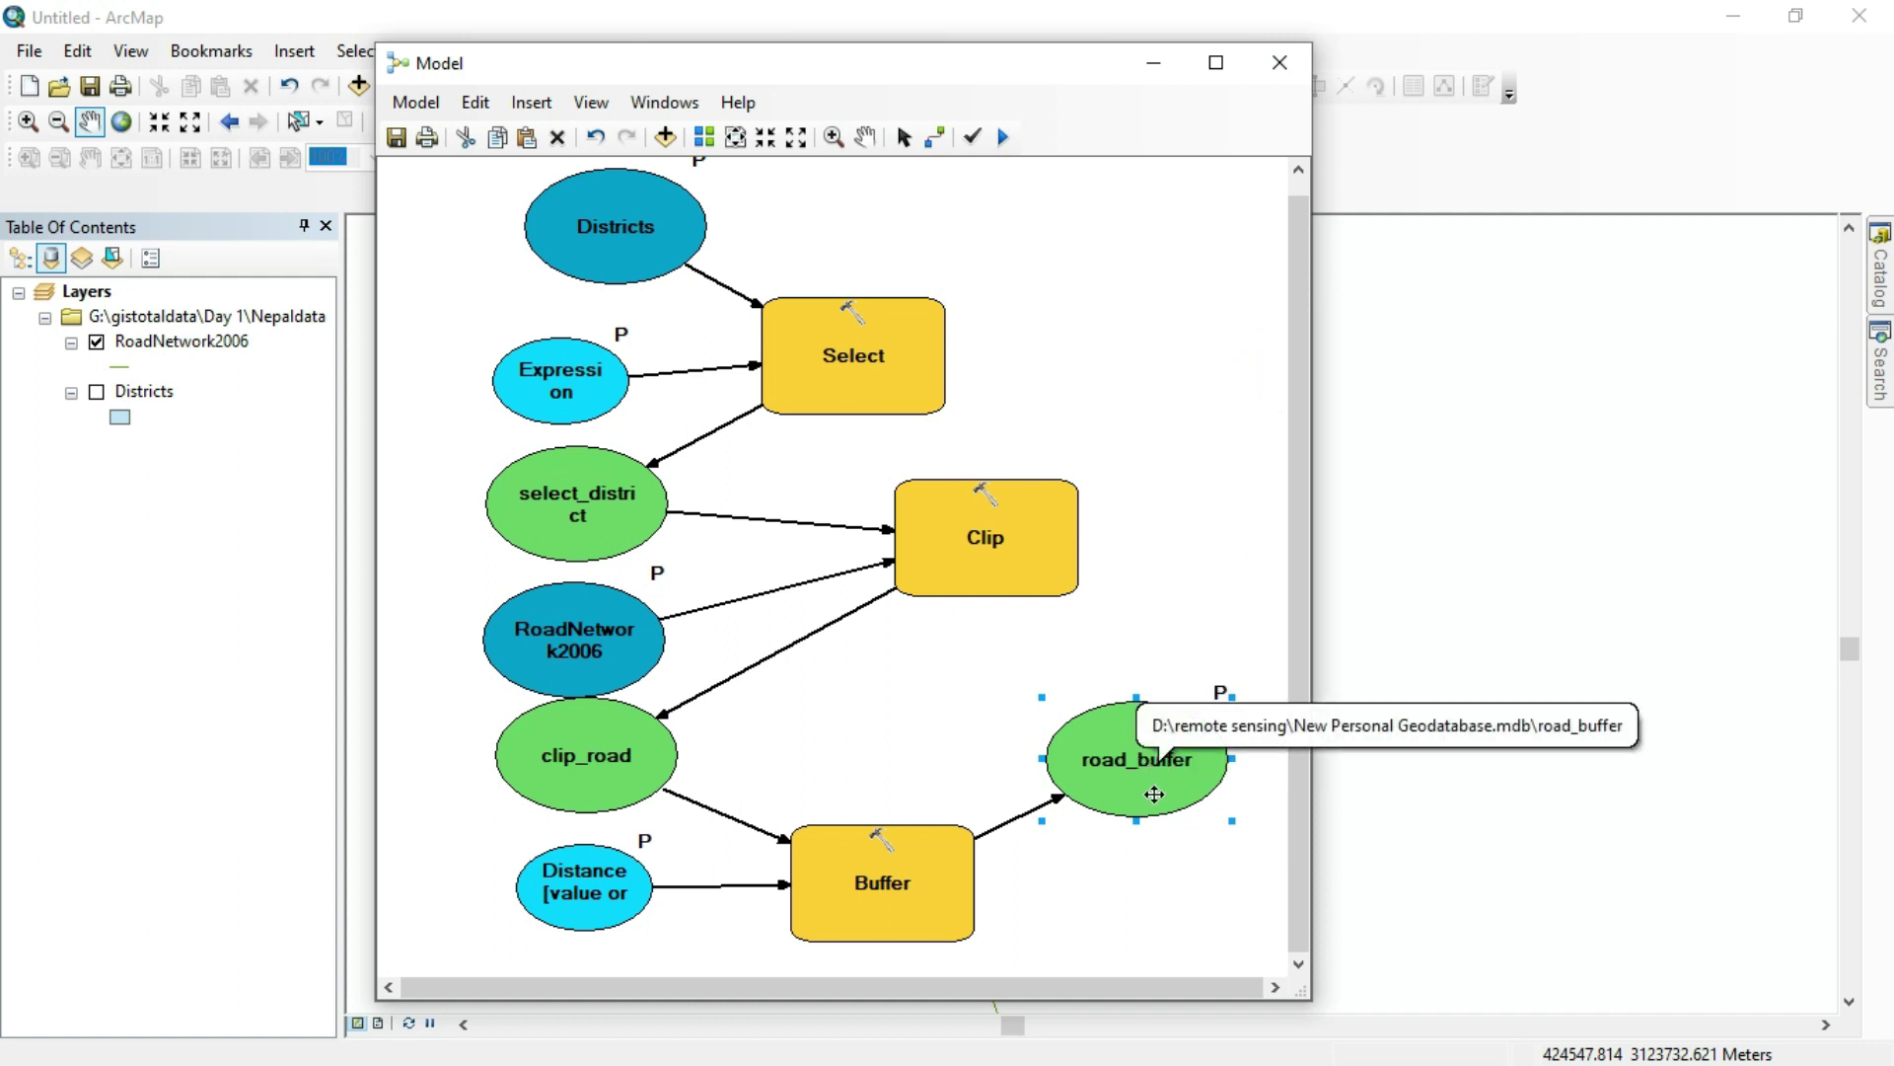
pyautogui.click(395, 137)
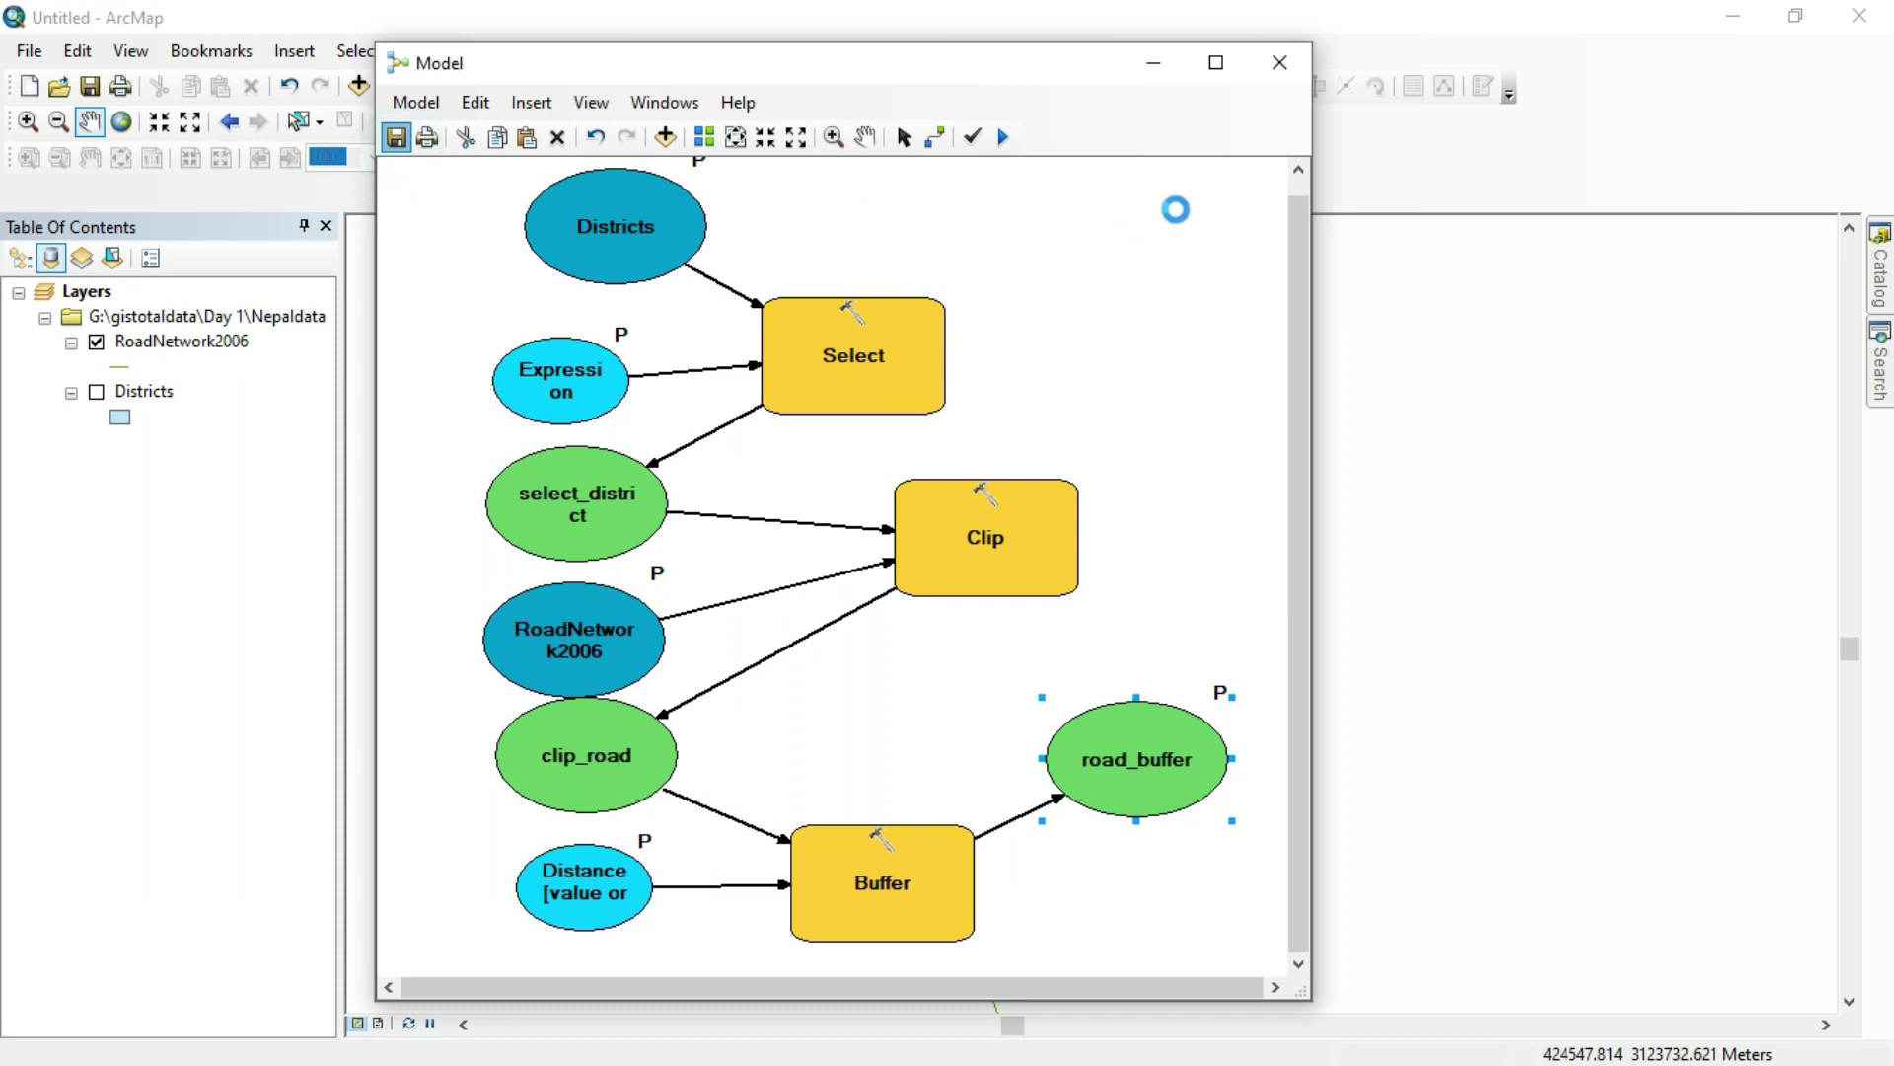
pyautogui.moveTo(1141, 782); pyautogui.dragTo(1123, 883)
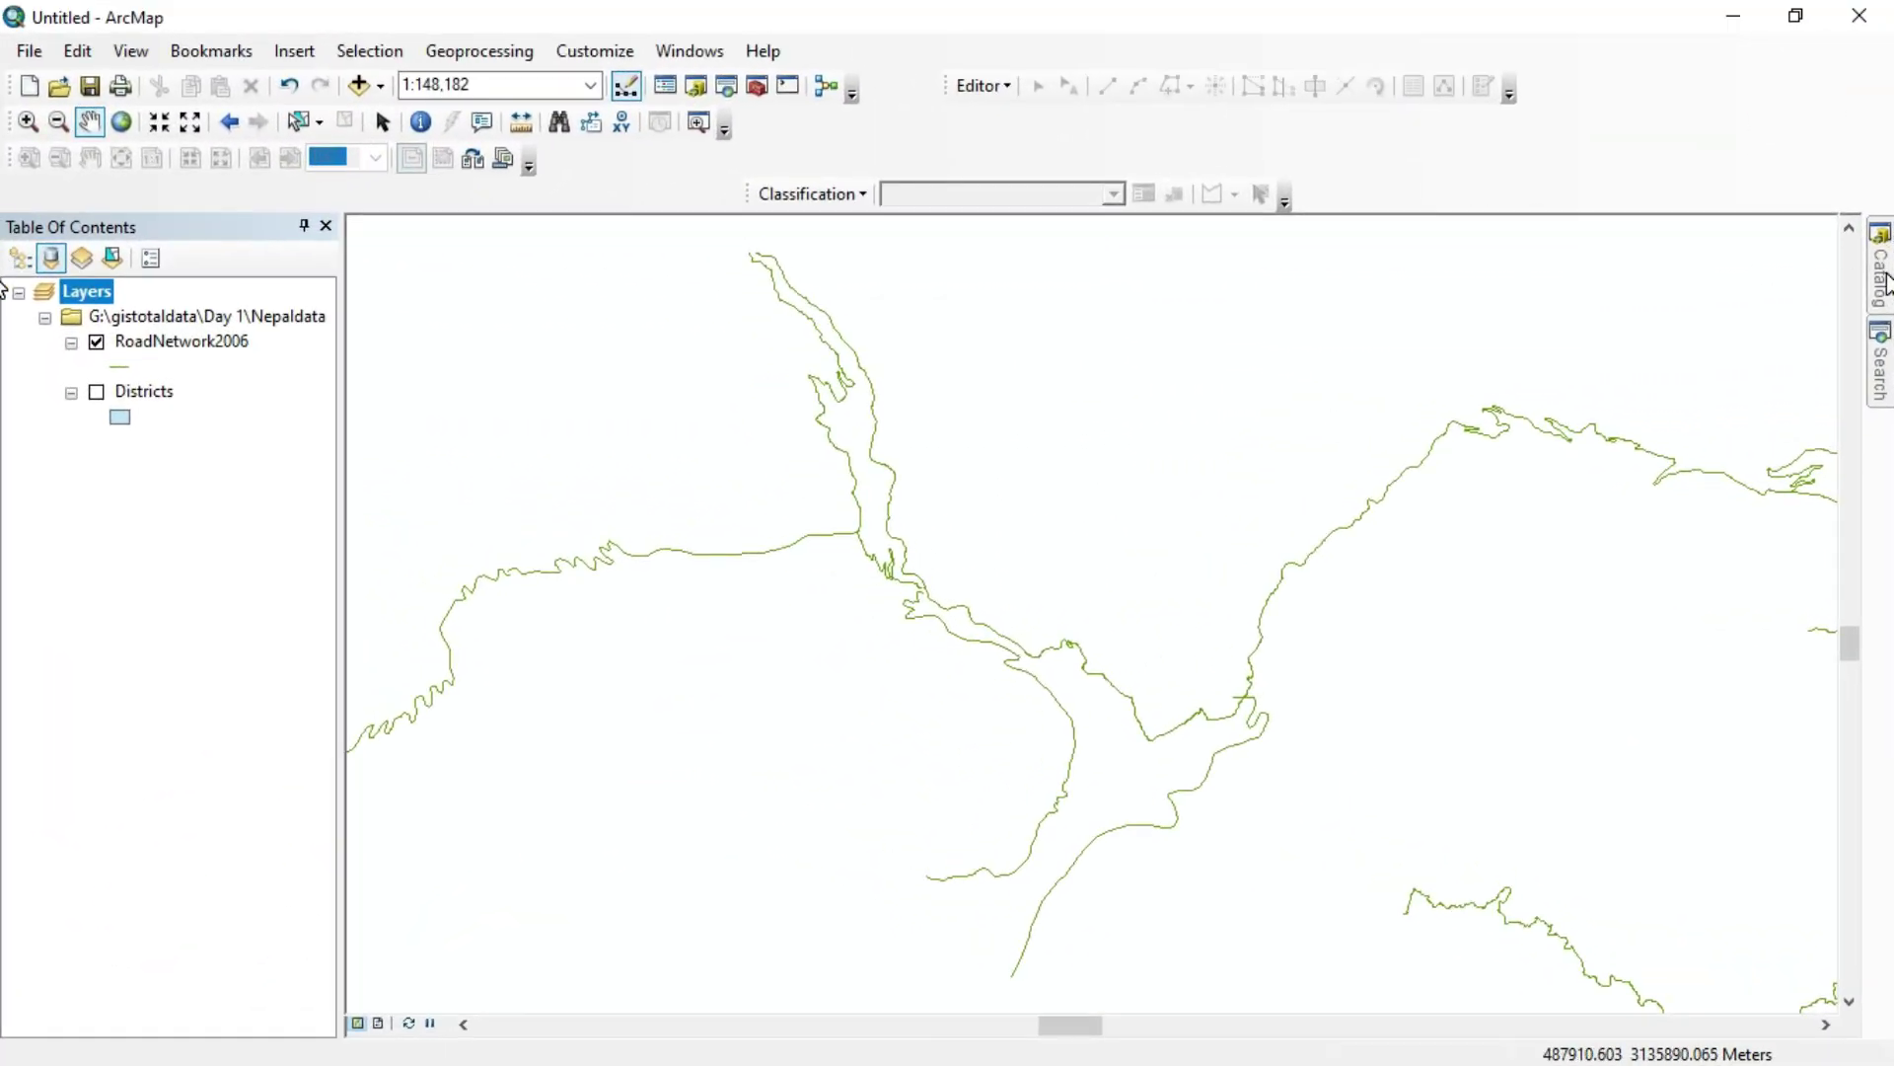
# Step: Reopen the Model tool and clear the old Baglung expression in the Query Builder
pyautogui.click(1883, 276)
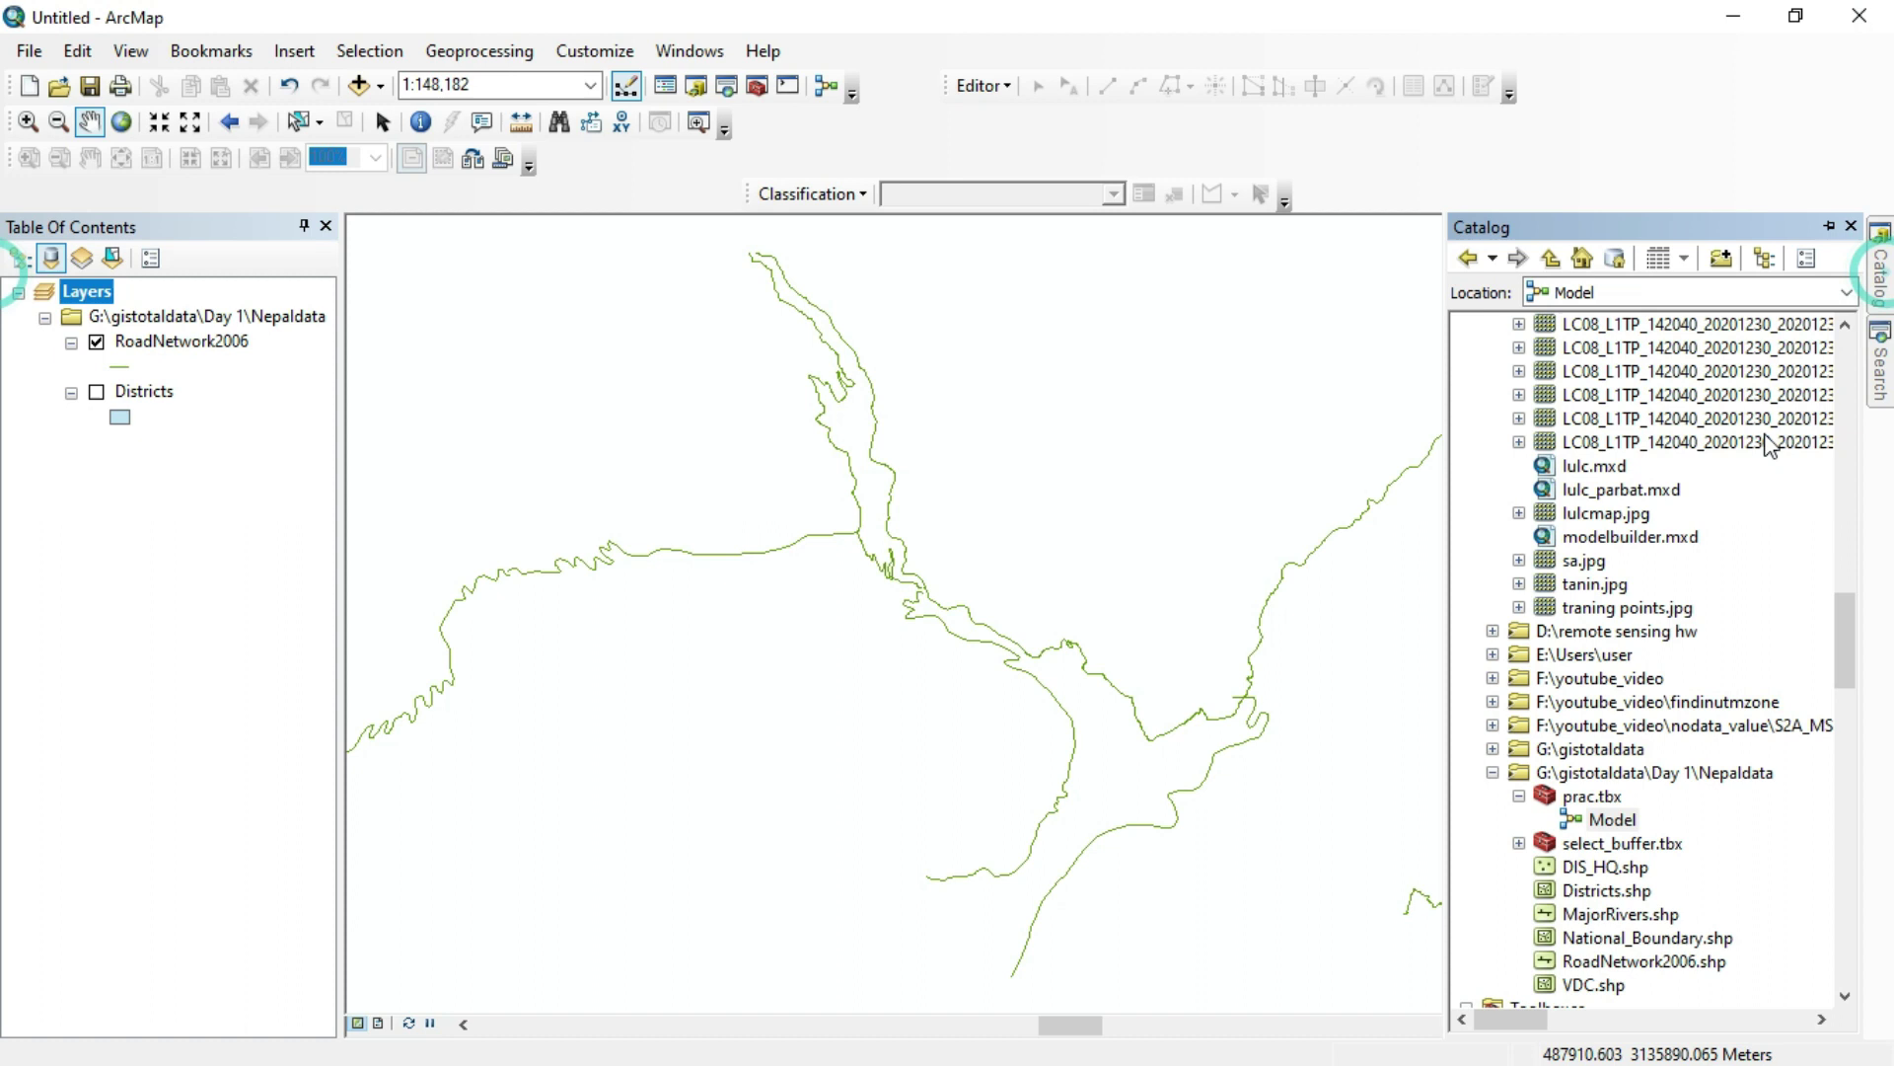
pyautogui.doubleClick(1612, 820)
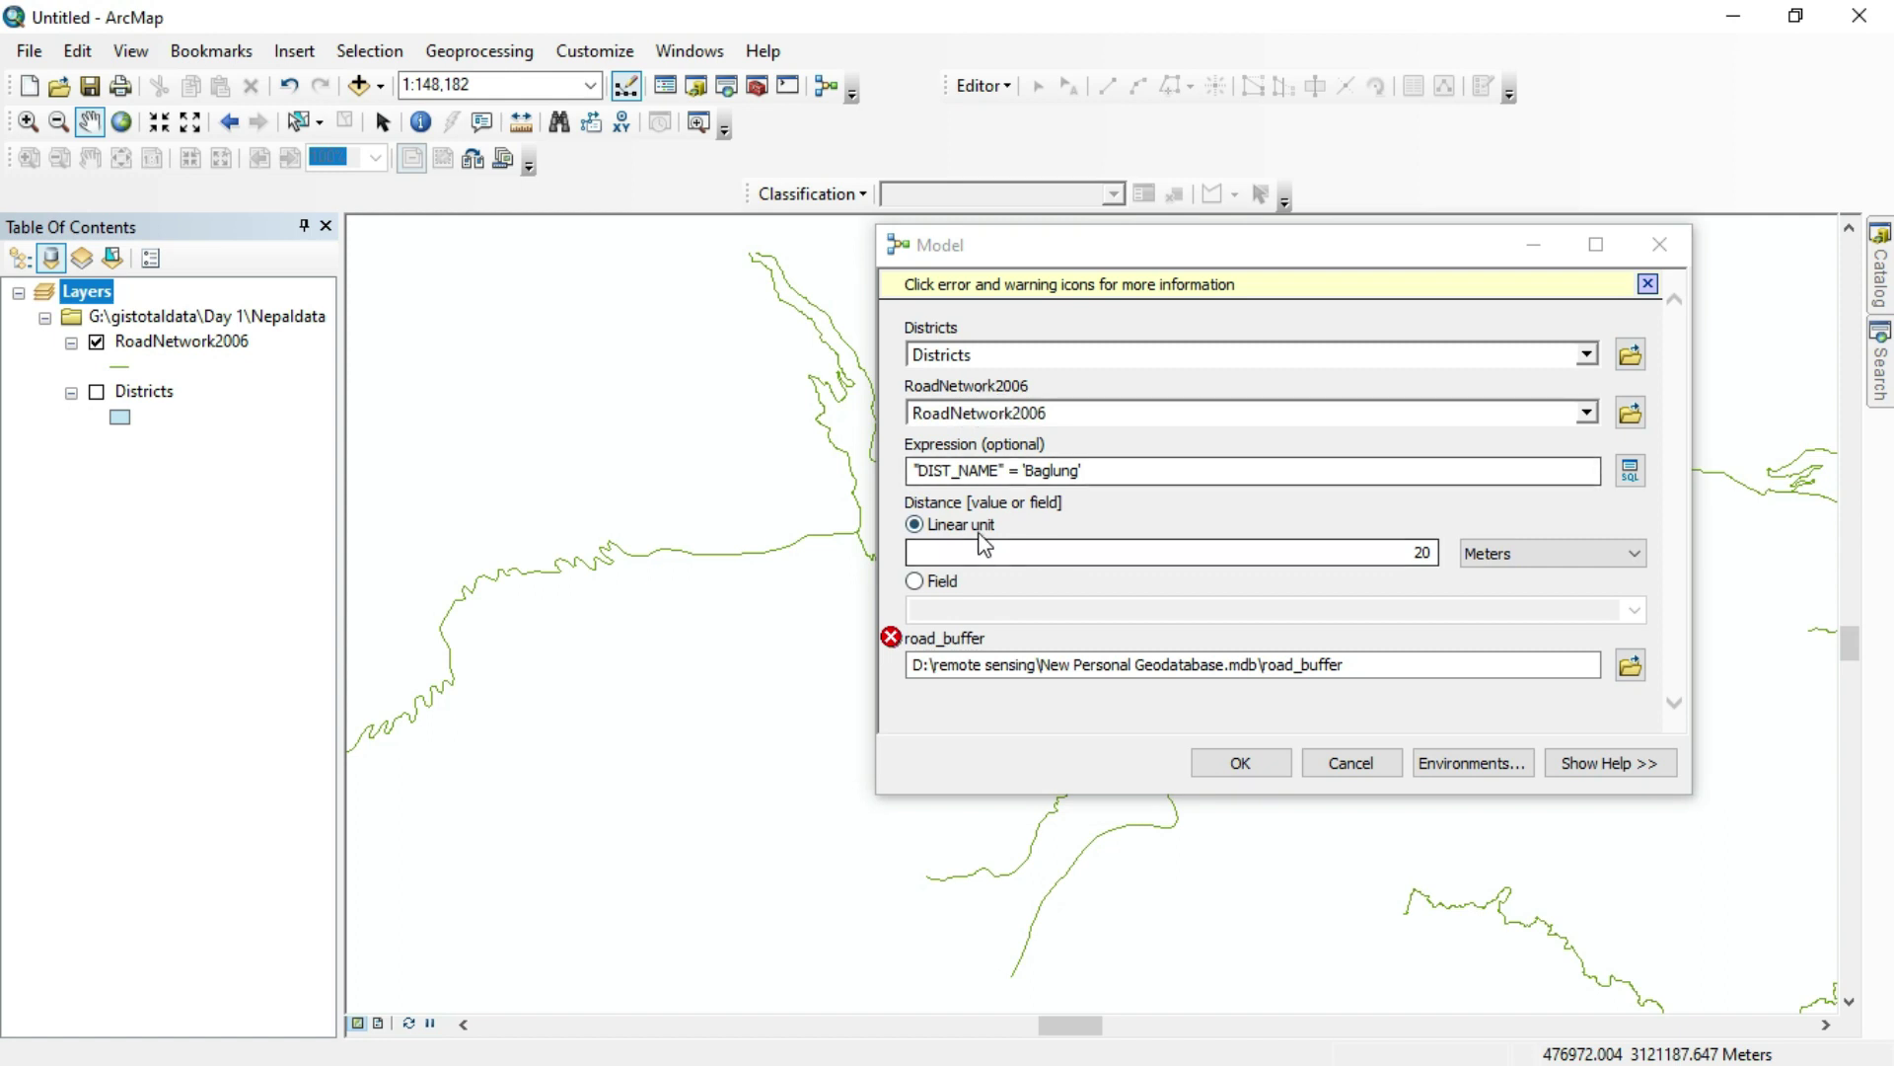
pyautogui.click(1631, 471)
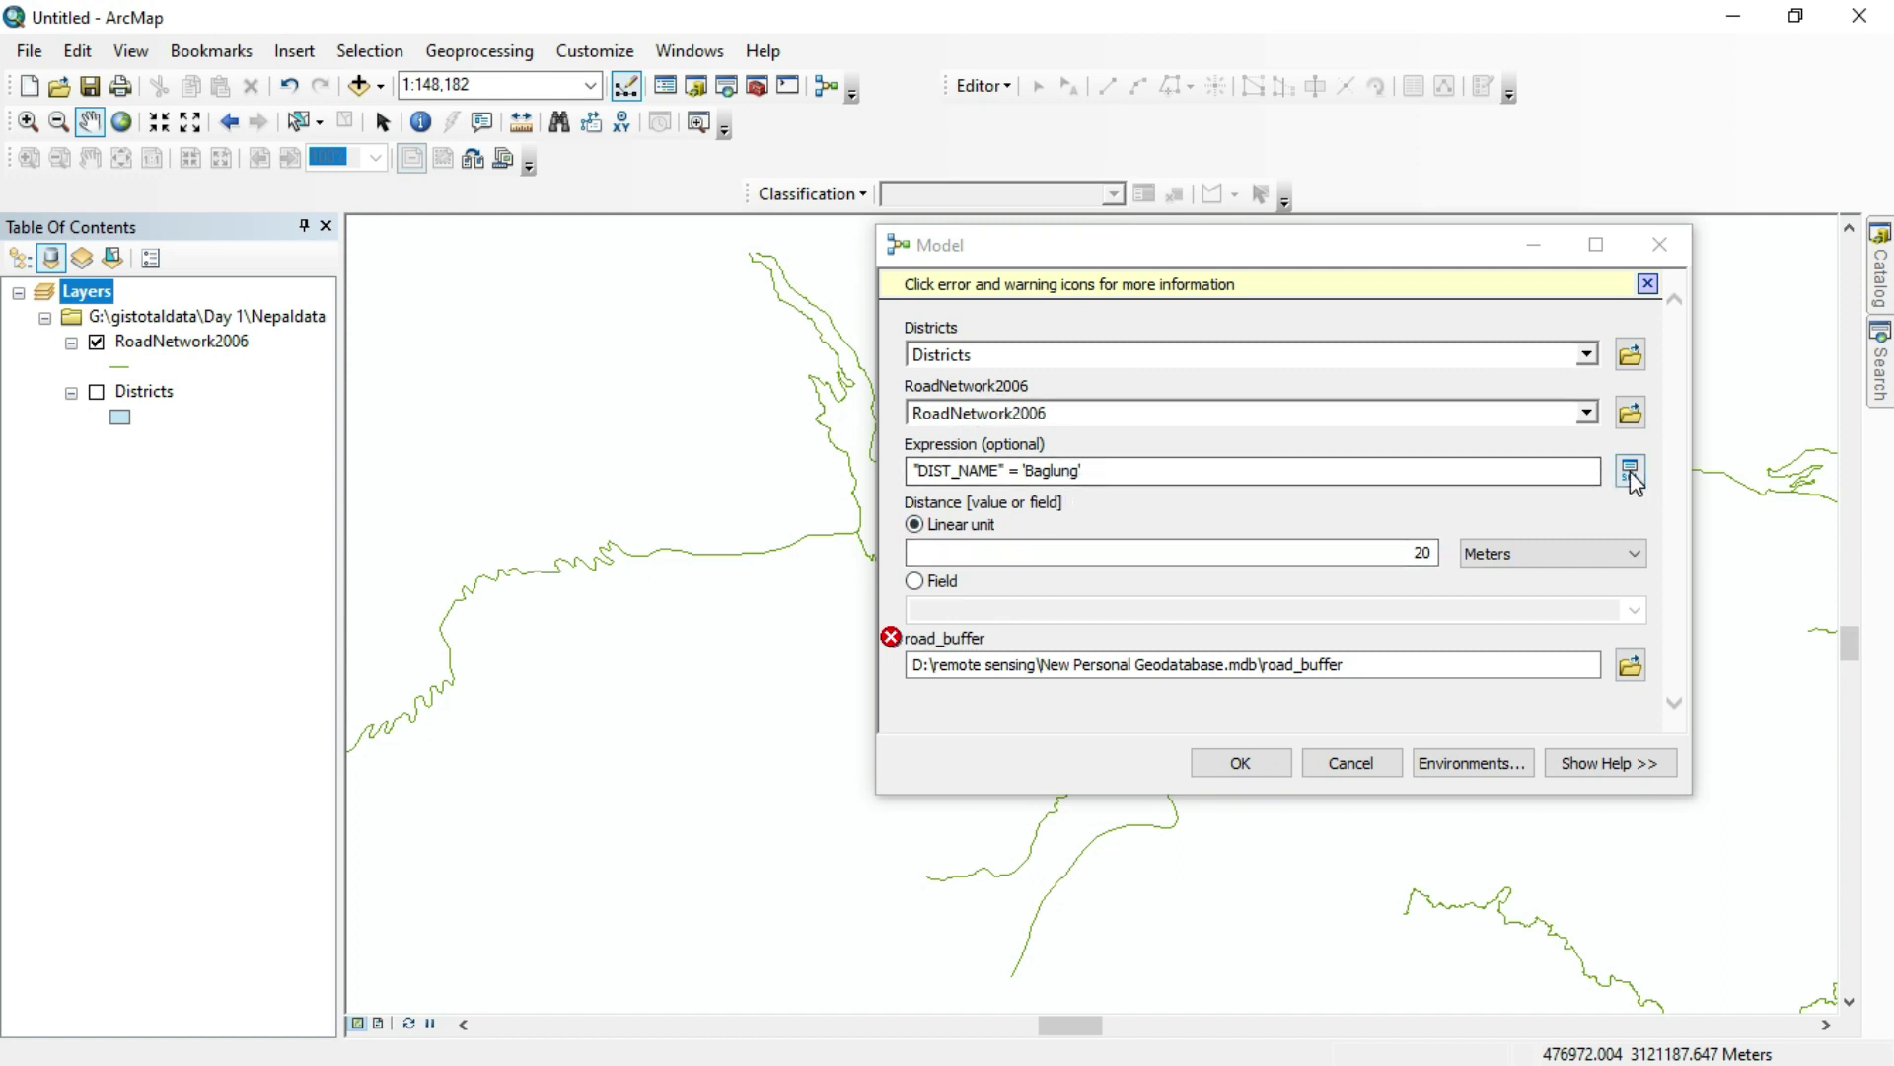
pyautogui.tripleClick(1240, 630)
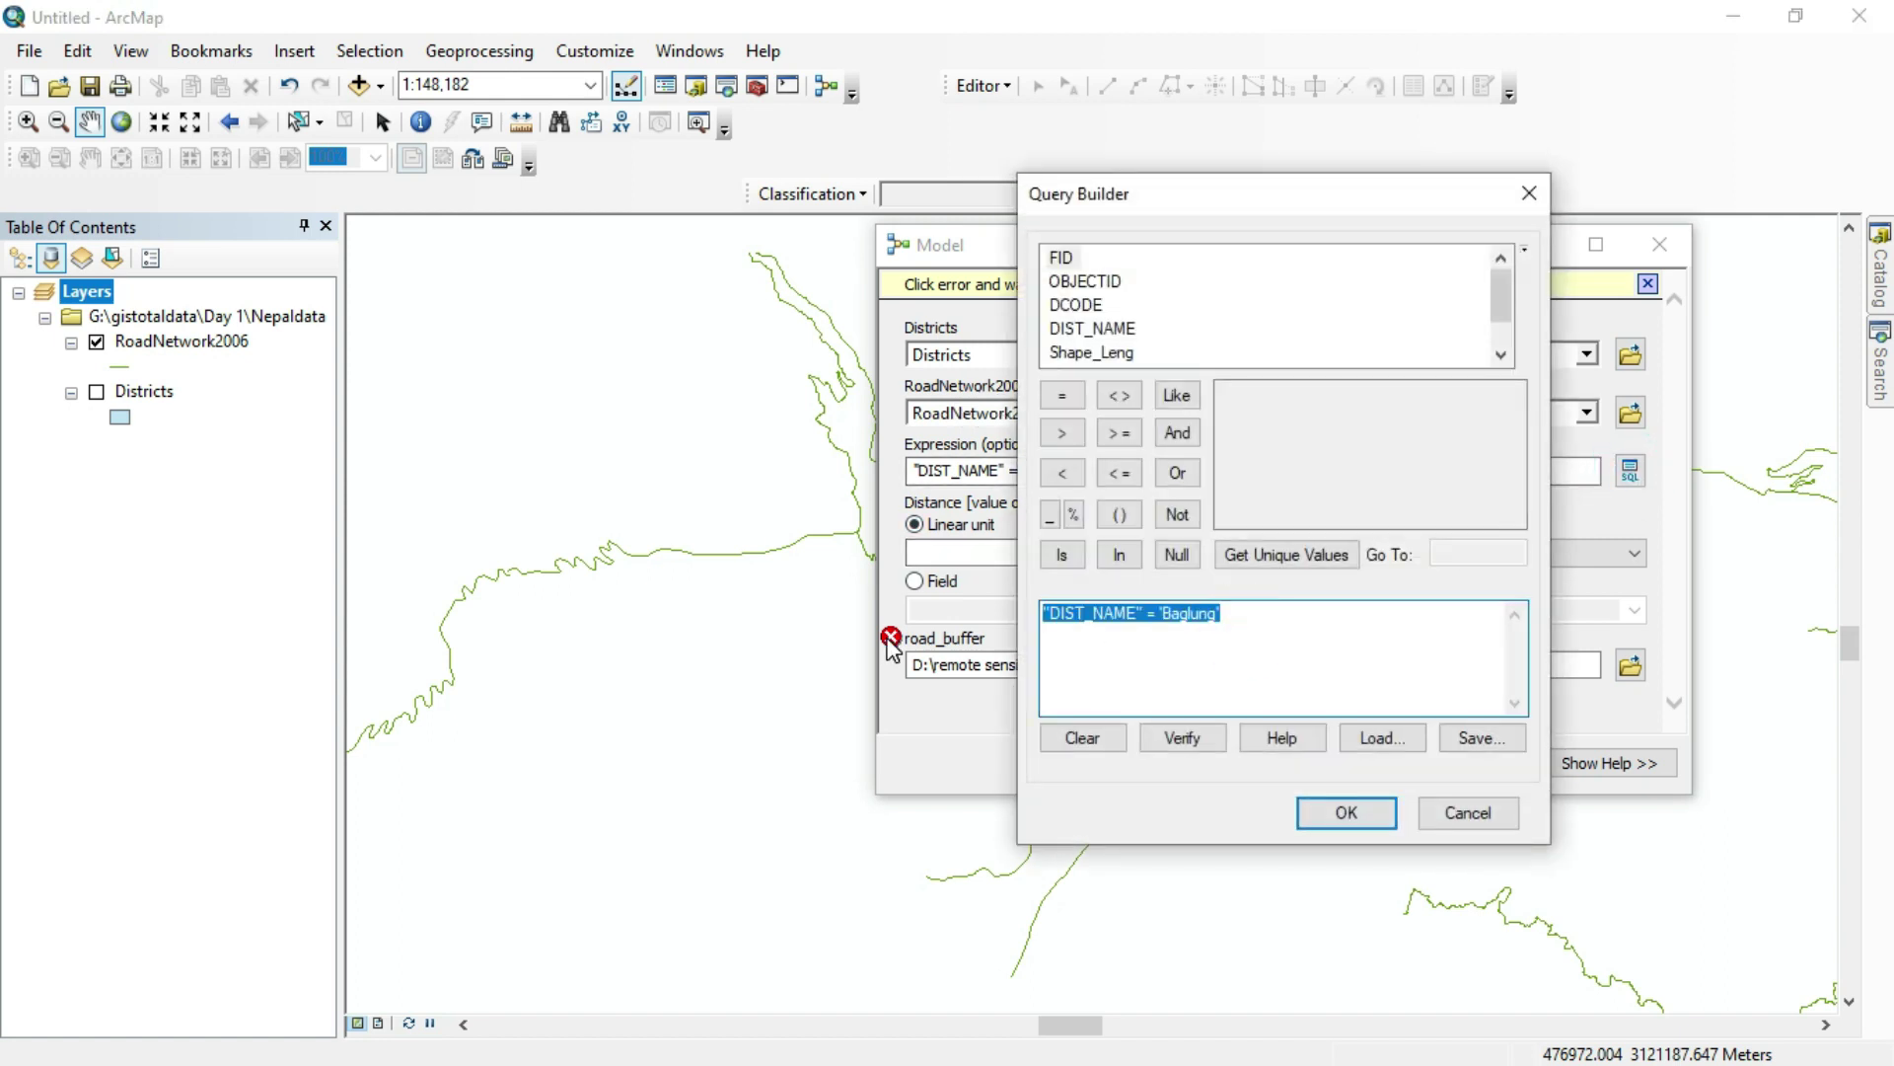
pyautogui.press('Delete')
# Step: Build and accept the expression DIST_NAME = 'Parbat' in the Query Builder
pyautogui.scroll(-1, 1091, 335)
pyautogui.doubleClick(1092, 281)
pyautogui.click(1062, 395)
pyautogui.click(1273, 549)
pyautogui.scroll(-5, 1303, 454)
pyautogui.scroll(-2, 1289, 484)
pyautogui.scroll(2, 1289, 484)
pyautogui.scroll(2, 1288, 483)
pyautogui.scroll(-7, 1289, 484)
pyautogui.scroll(-5, 1289, 483)
pyautogui.scroll(-1, 1283, 493)
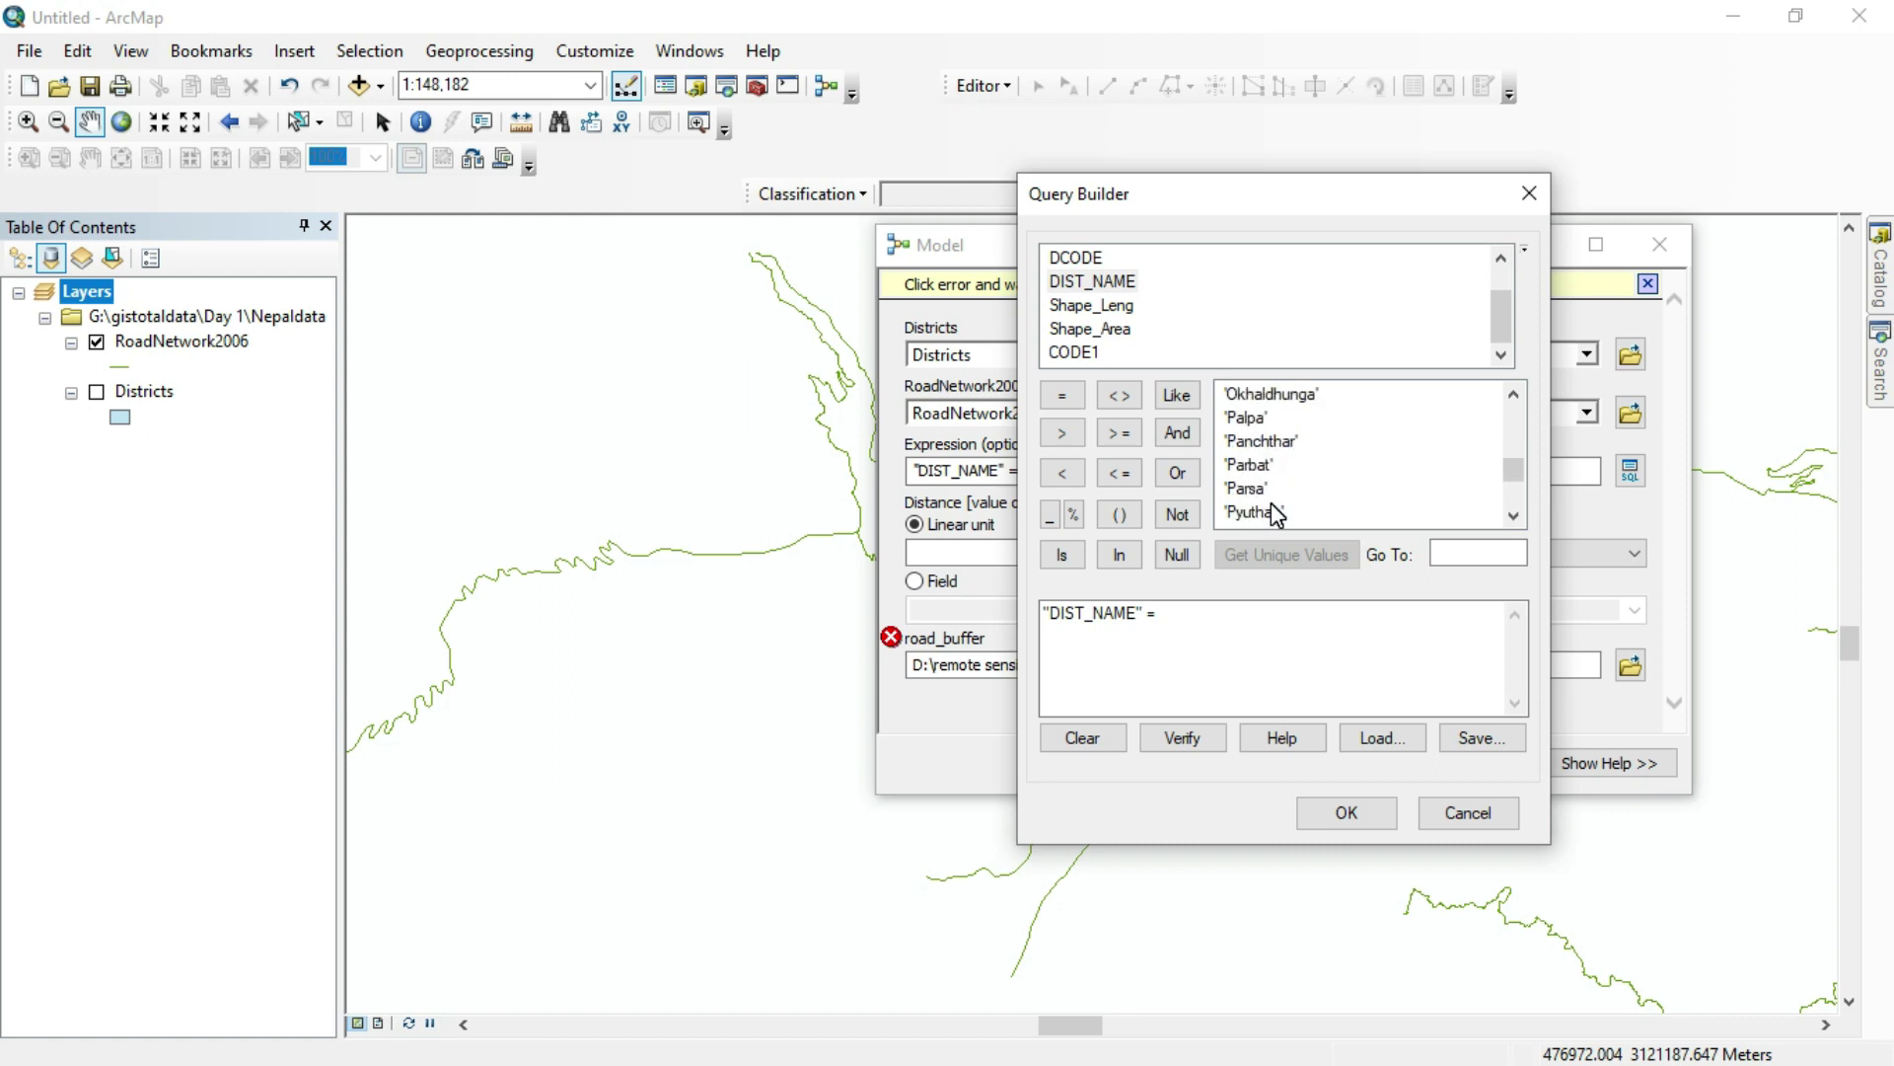
pyautogui.doubleClick(1251, 465)
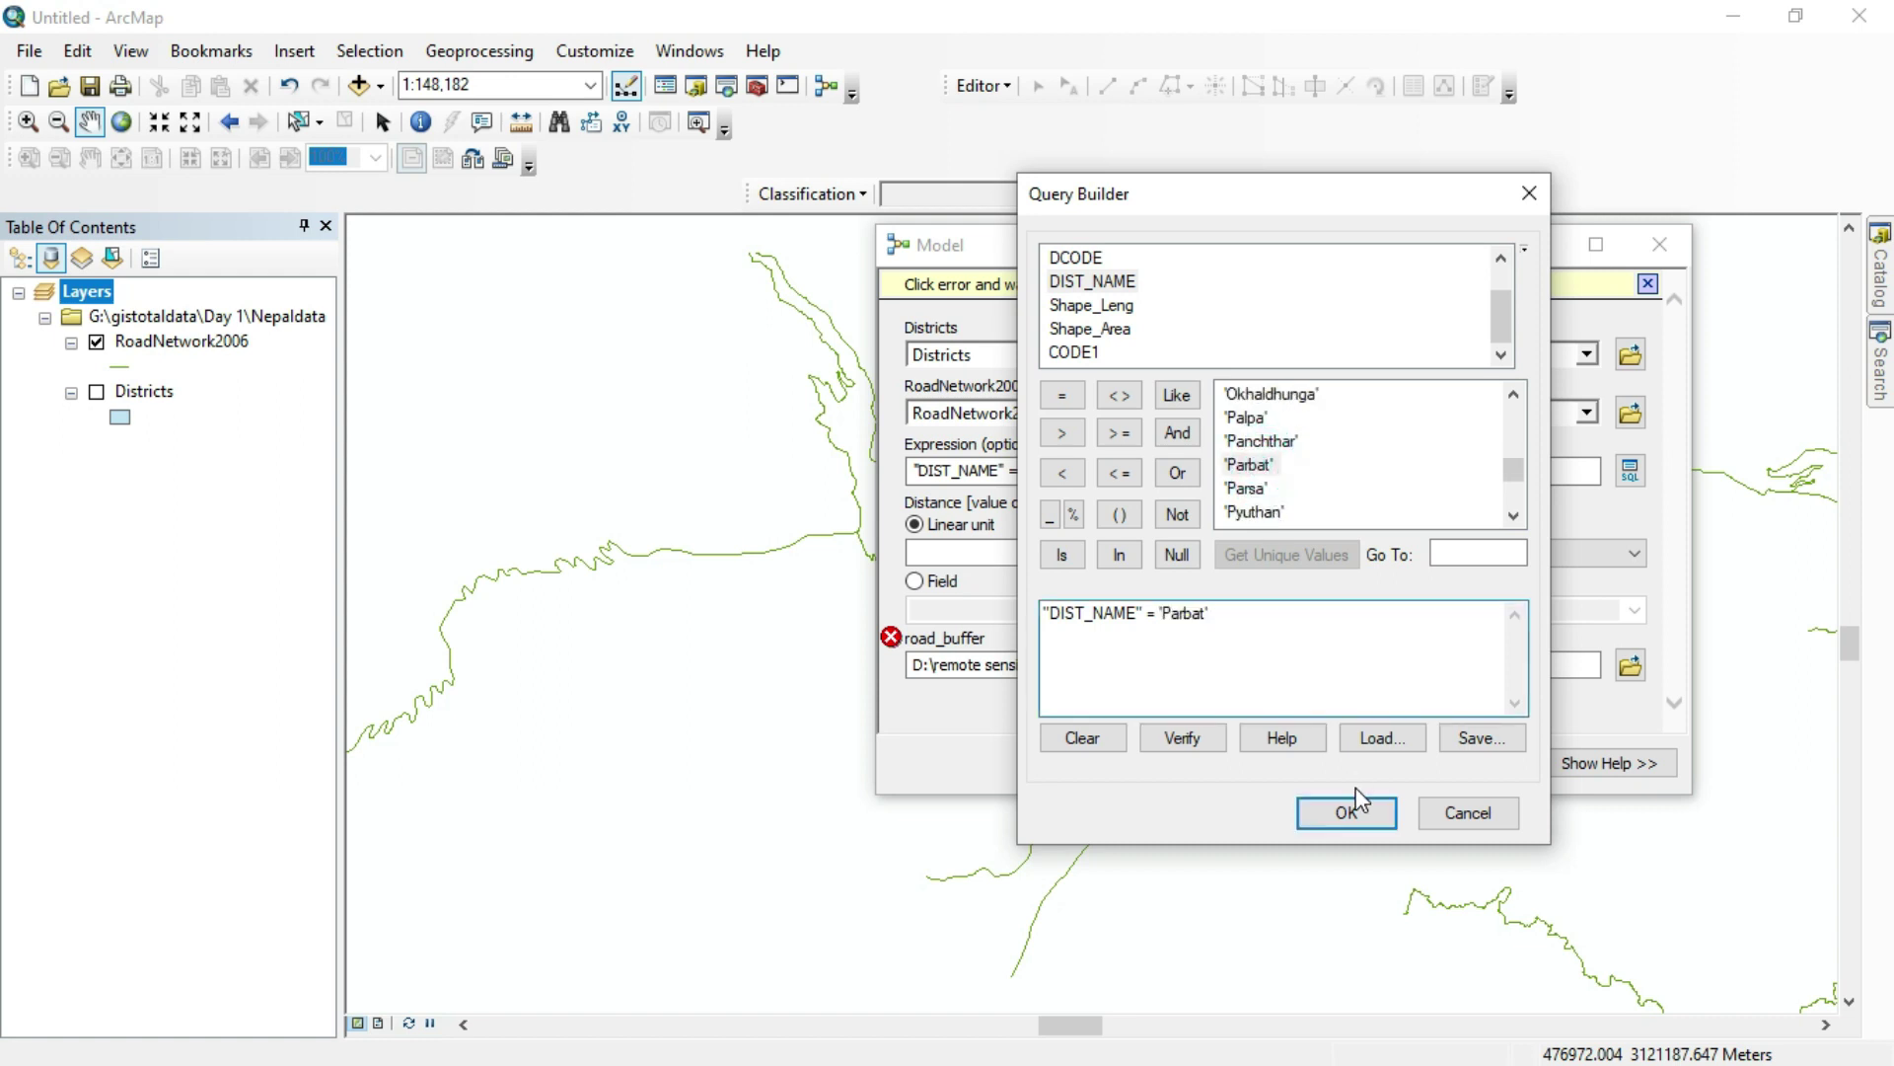
pyautogui.click(1375, 815)
# Step: Set the buffer distance to 200 and name the output buffer_parabt_all
pyautogui.click(1417, 549)
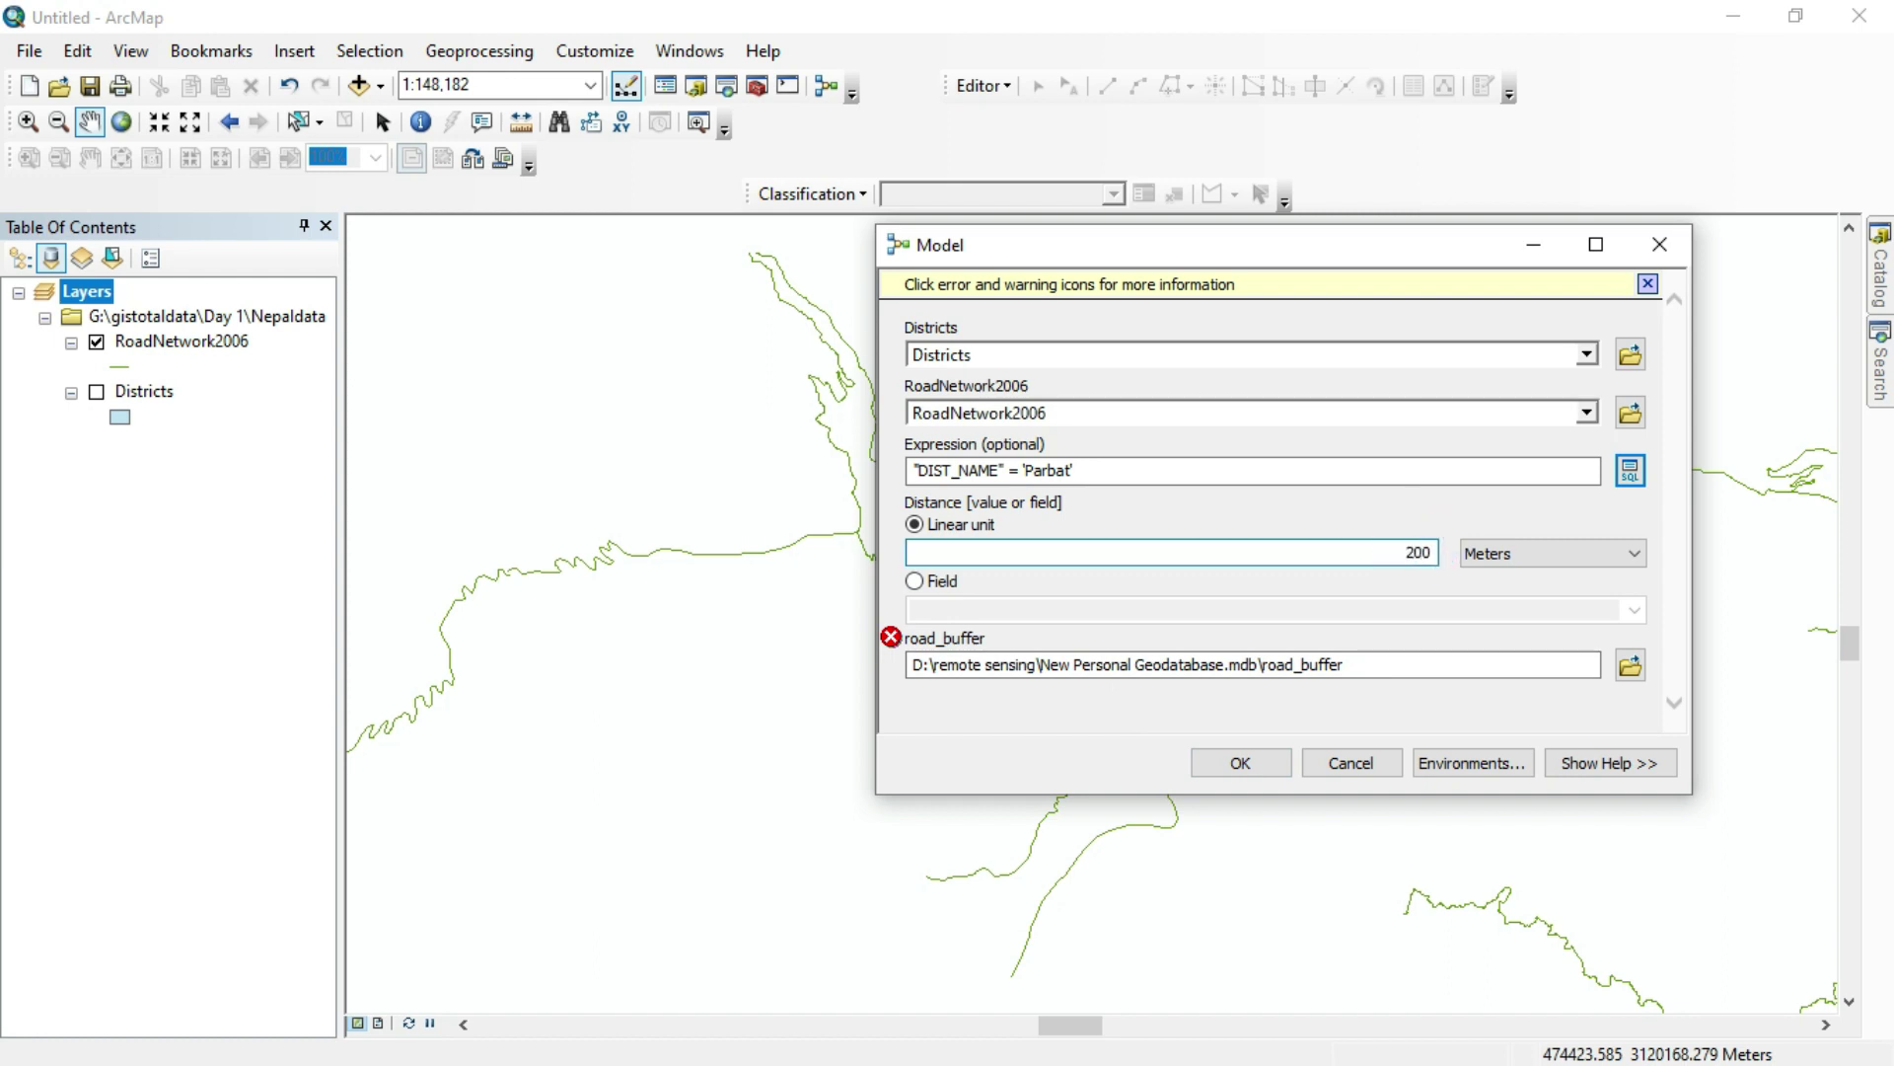
pyautogui.click(1630, 664)
pyautogui.click(1289, 650)
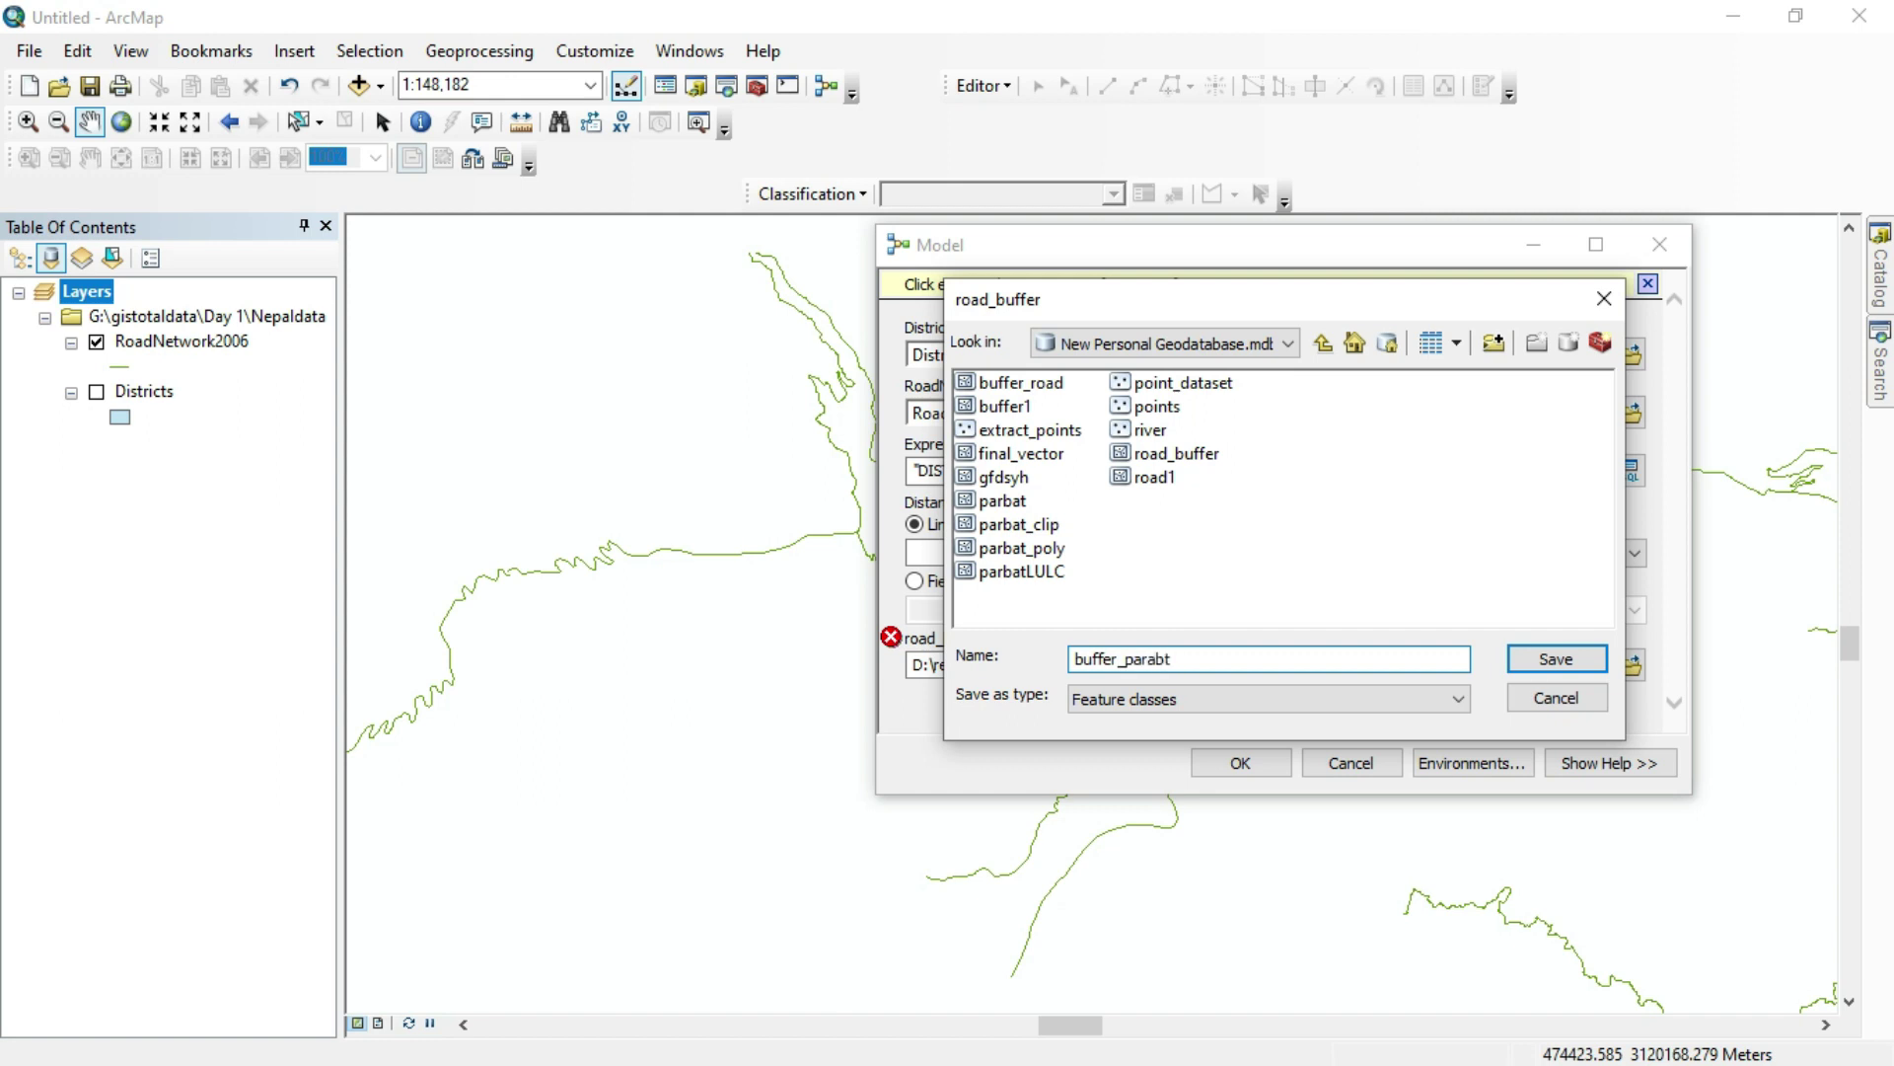
pyautogui.write('buffer_parabt_all')
pyautogui.press('Return')
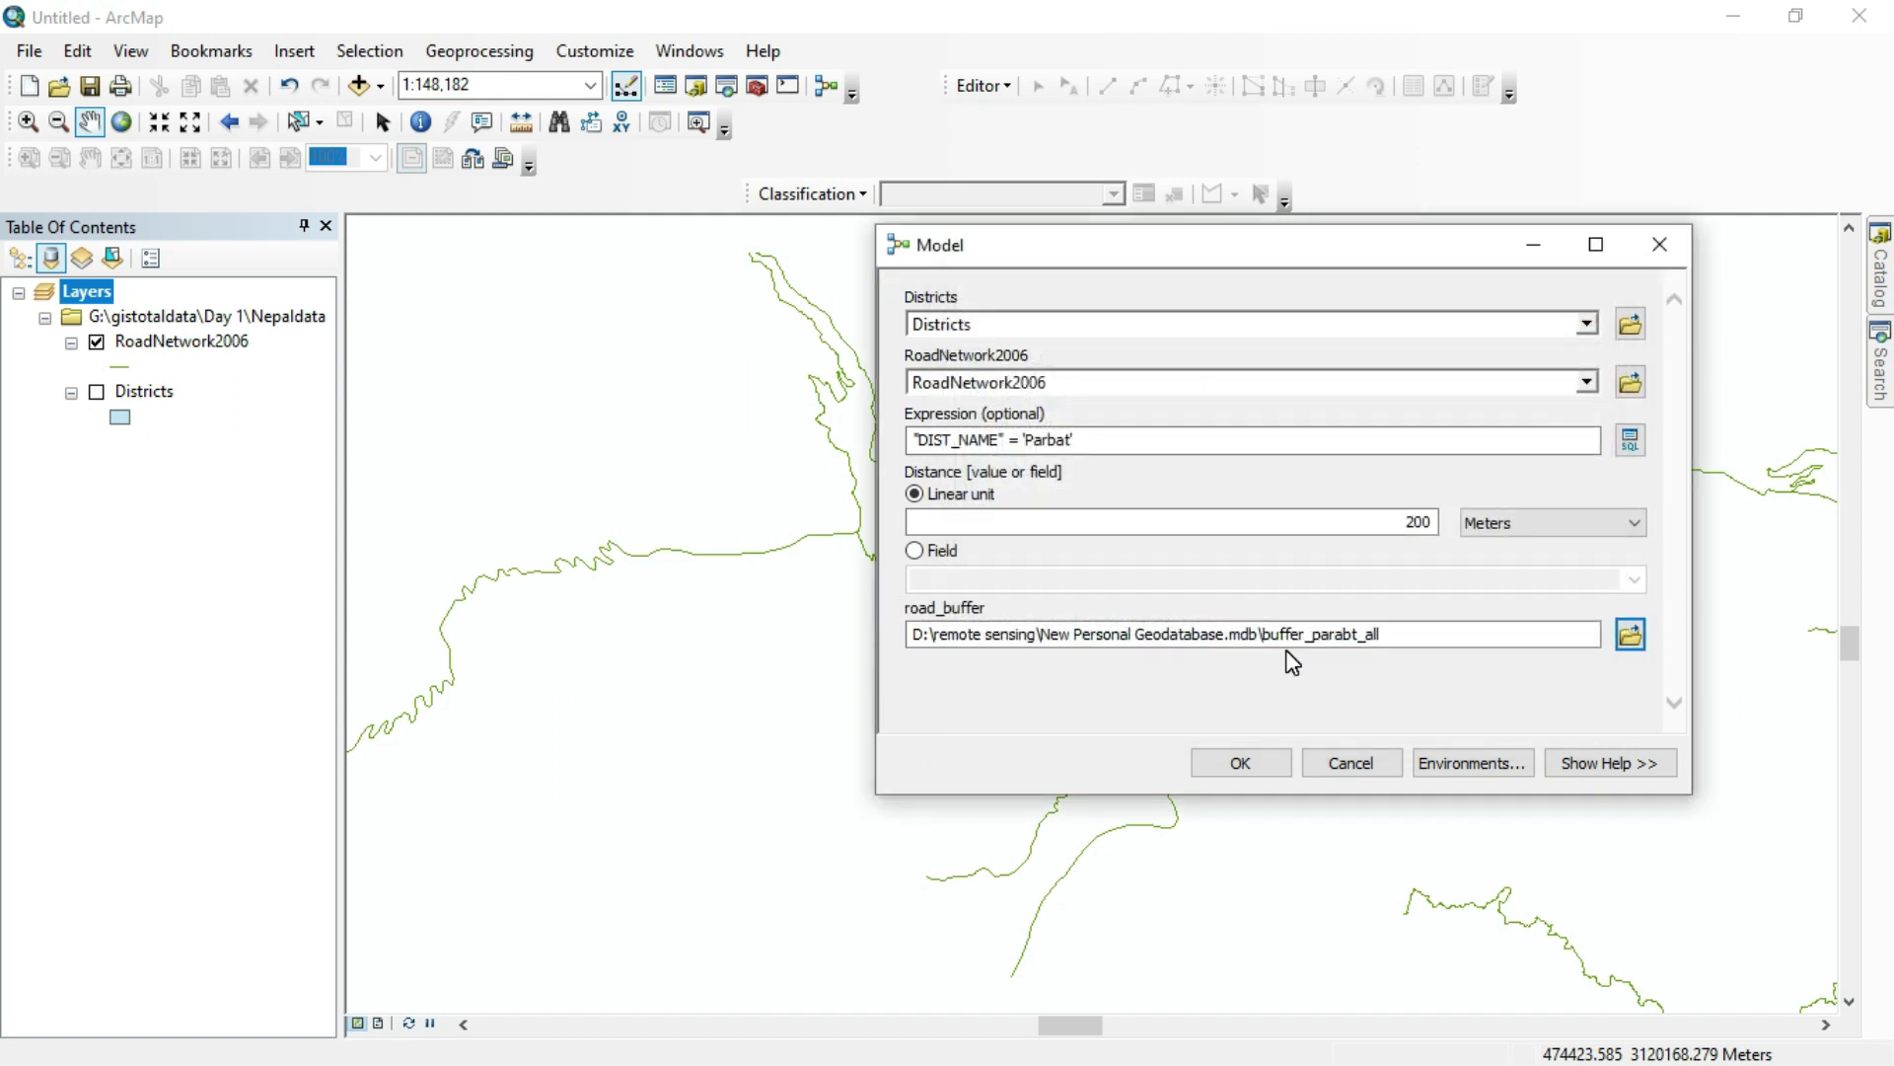
# Step: Run the model, dismiss the Completed report, and zoom and pan to inspect the buffer_parabt_all buffers
pyautogui.click(1240, 763)
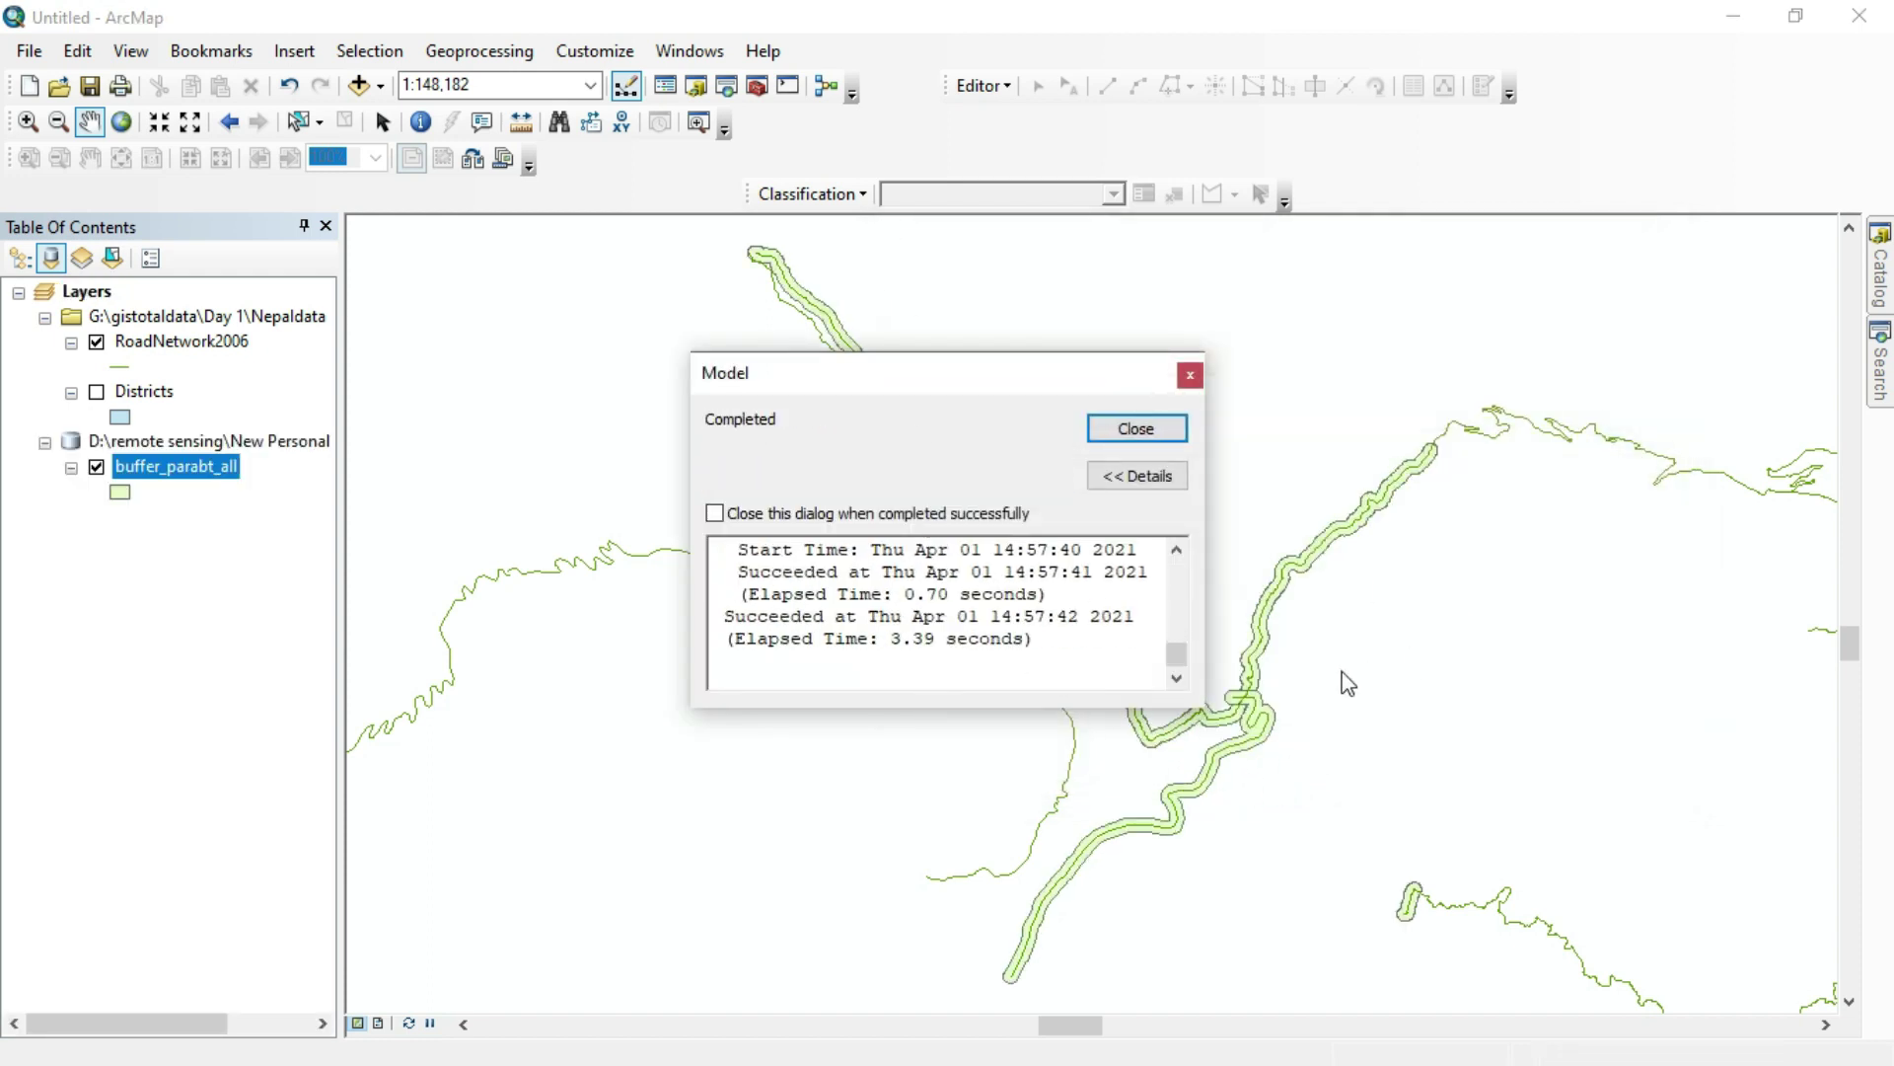
pyautogui.click(1125, 430)
pyautogui.scroll(-4, 1268, 685)
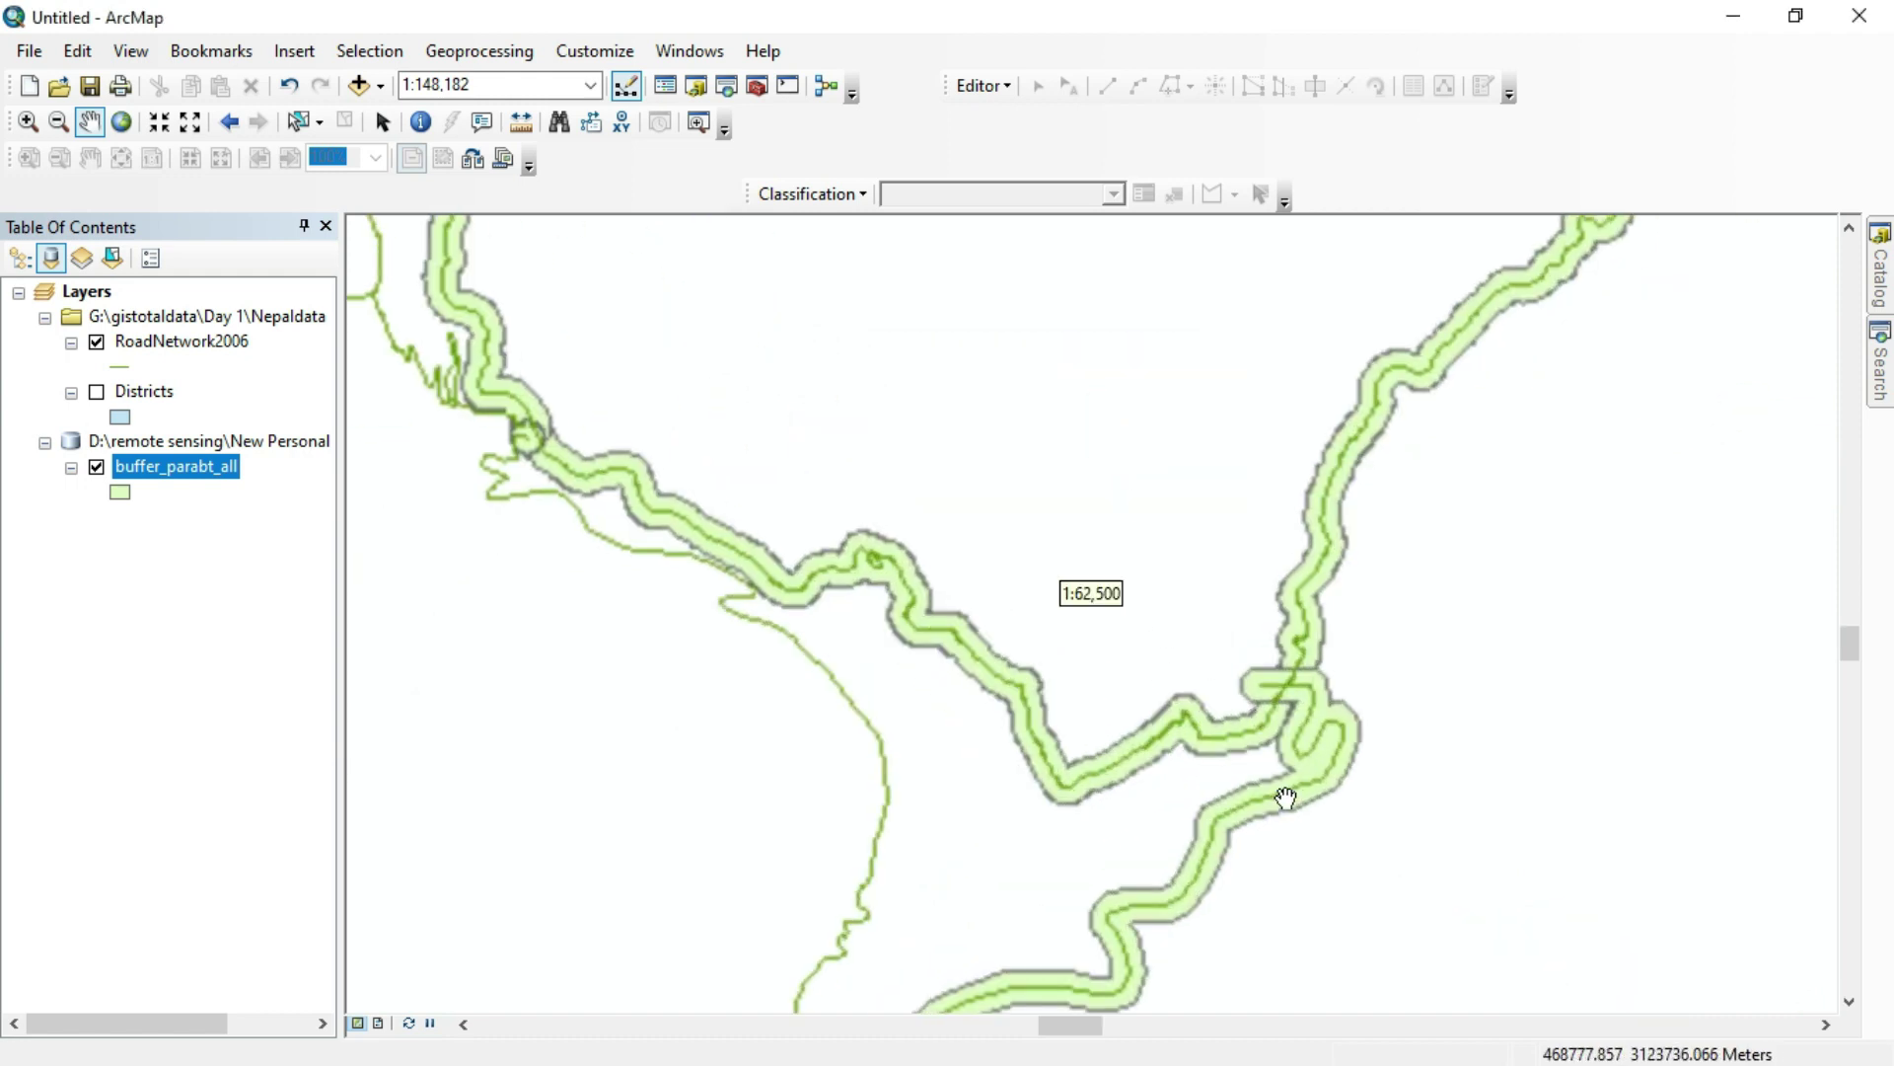
pyautogui.moveTo(1264, 786); pyautogui.dragTo(1039, 600)
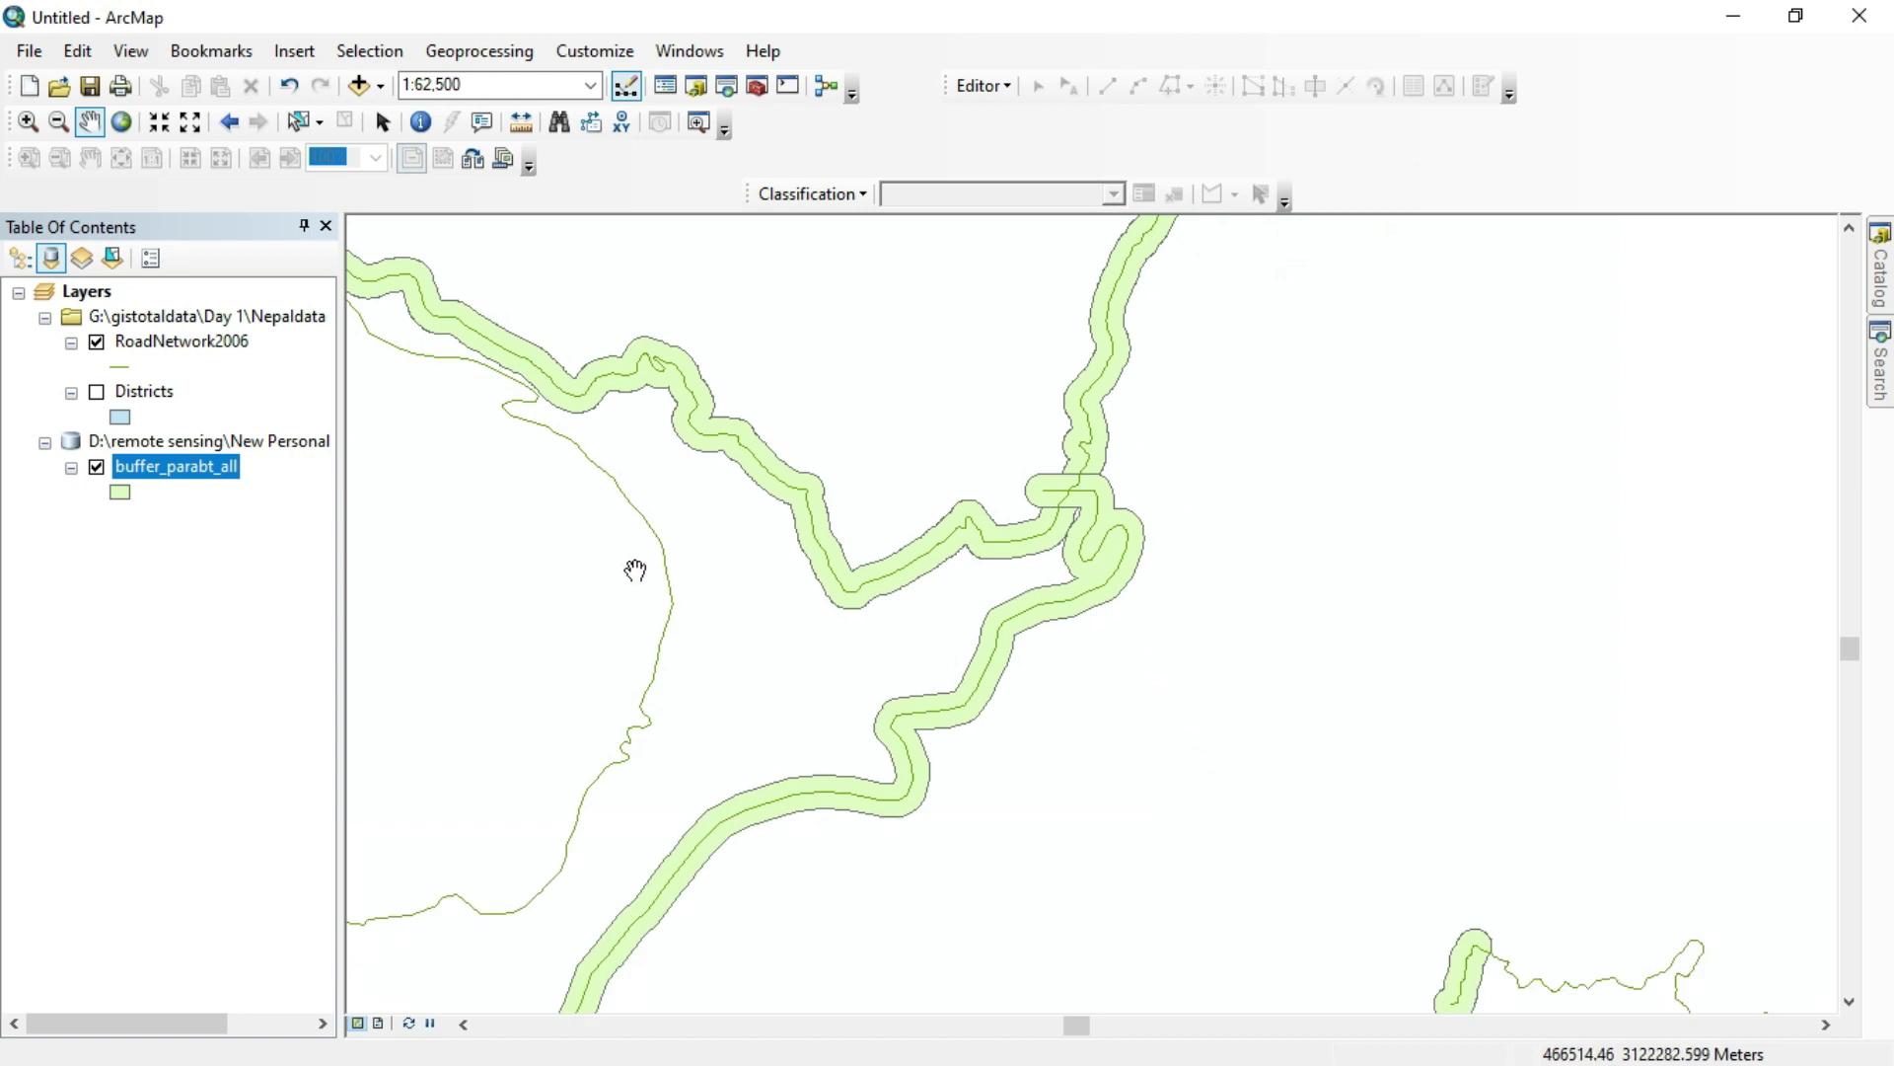